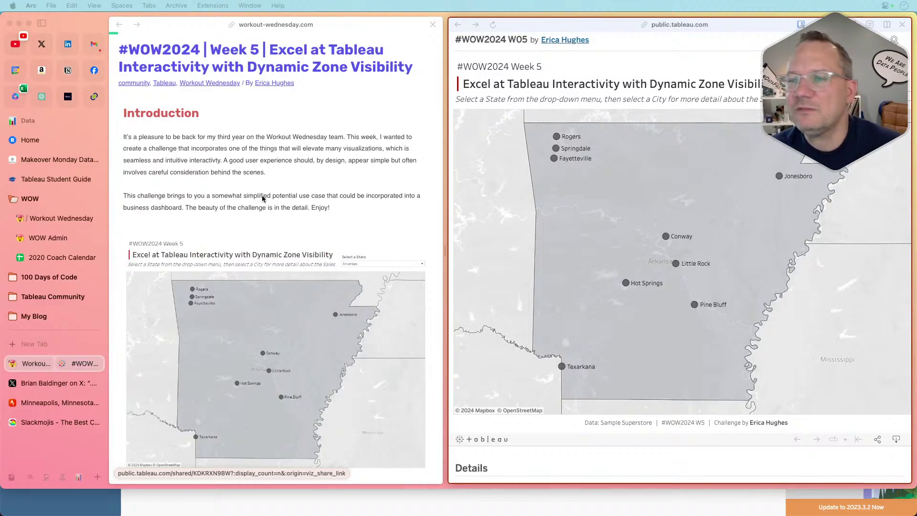
Review the Week 5 challenge requirements and choose Missouri as the state in the published reference dashboard
{"action": "scroll", "coordinate": [262, 199], "scroll_direction": "down", "scroll_amount": 15}
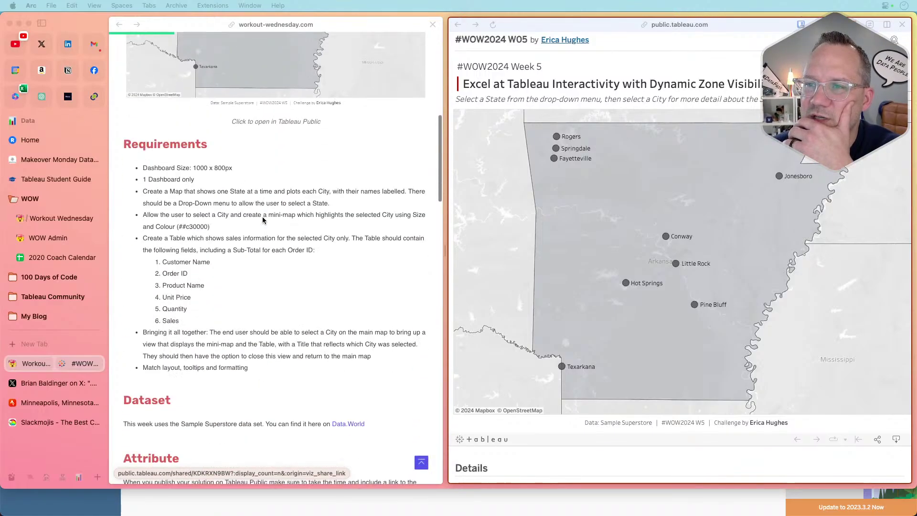
{"action": "scroll", "coordinate": [263, 220], "scroll_direction": "up", "scroll_amount": 10}
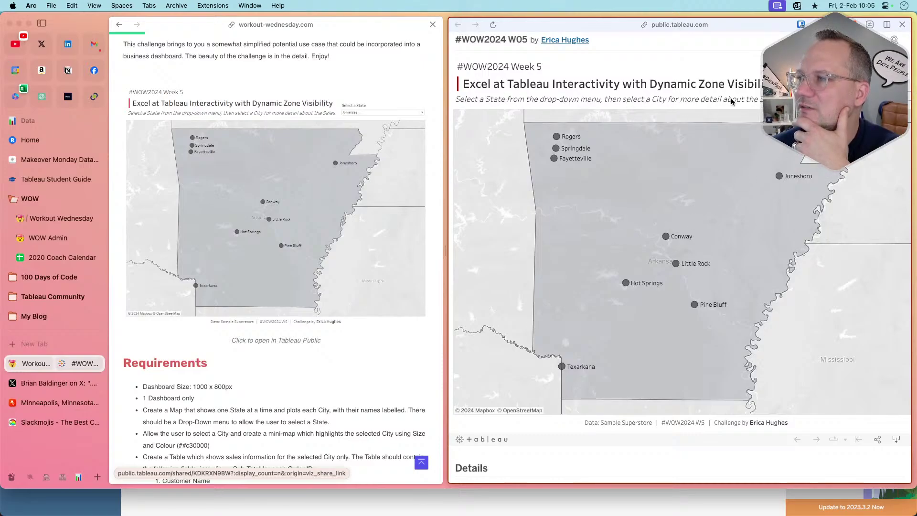
{"action": "left_click", "coordinate": [821, 108]}
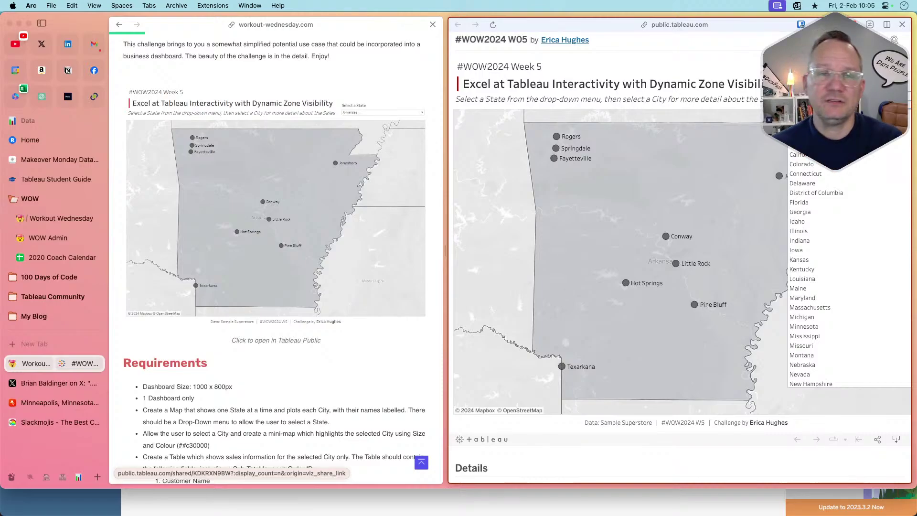
{"action": "left_click", "coordinate": [821, 108]}
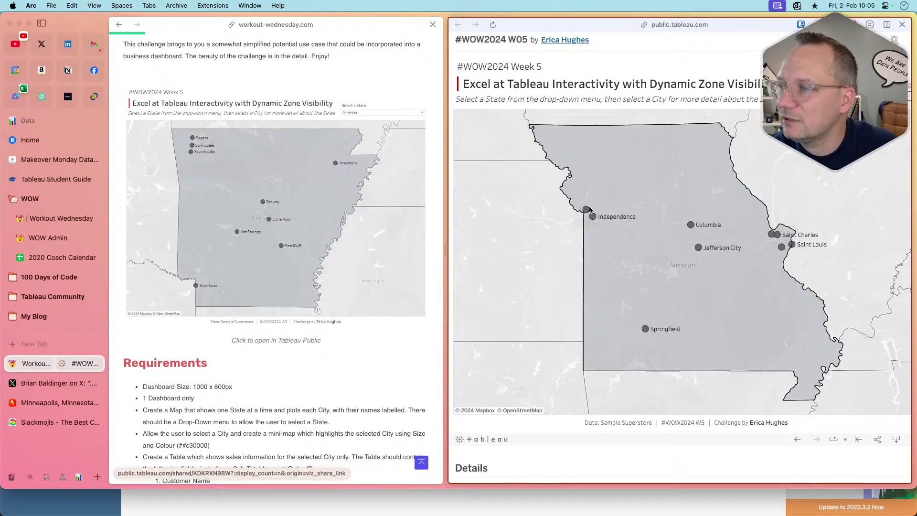
Open the Gladstone city detail in the reference dashboard, examine its mini-map and sales table, and return to the main map
{"action": "mouse_move", "coordinate": [587, 212]}
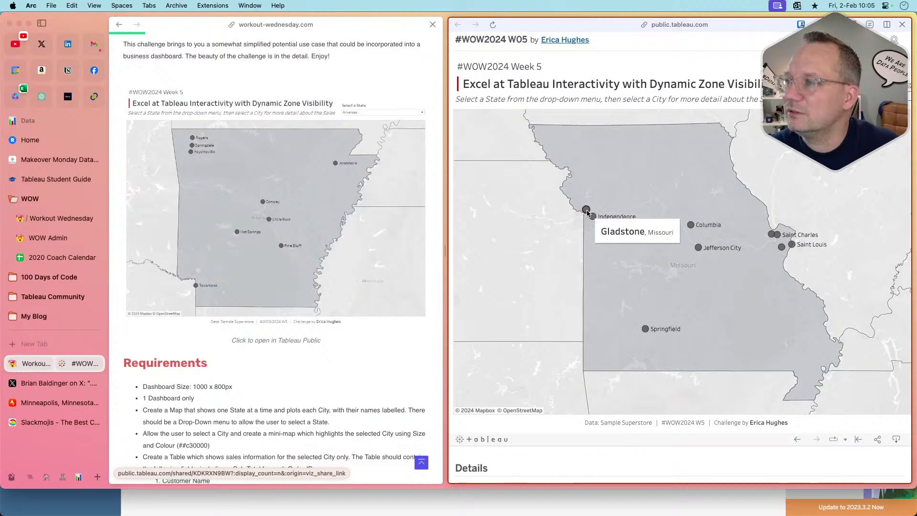
{"action": "left_click", "coordinate": [587, 212]}
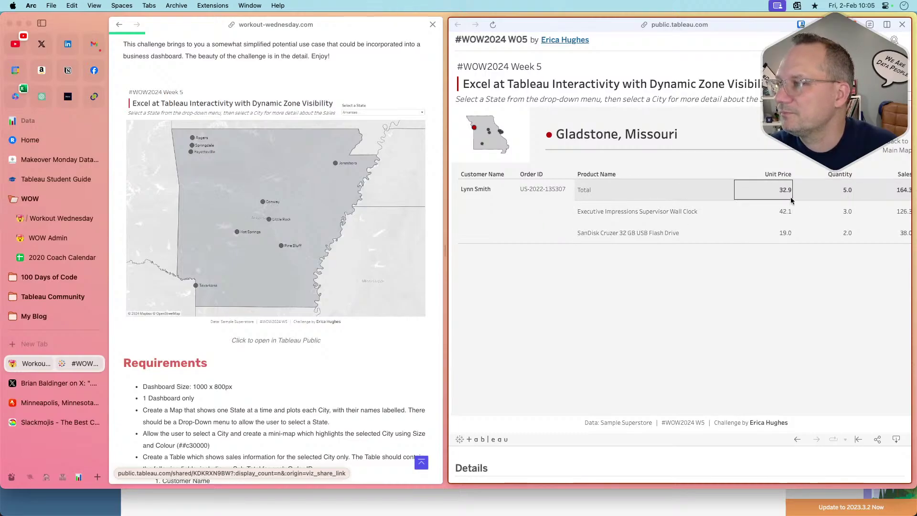
{"action": "scroll", "coordinate": [692, 253], "scroll_direction": "right", "scroll_amount": 2}
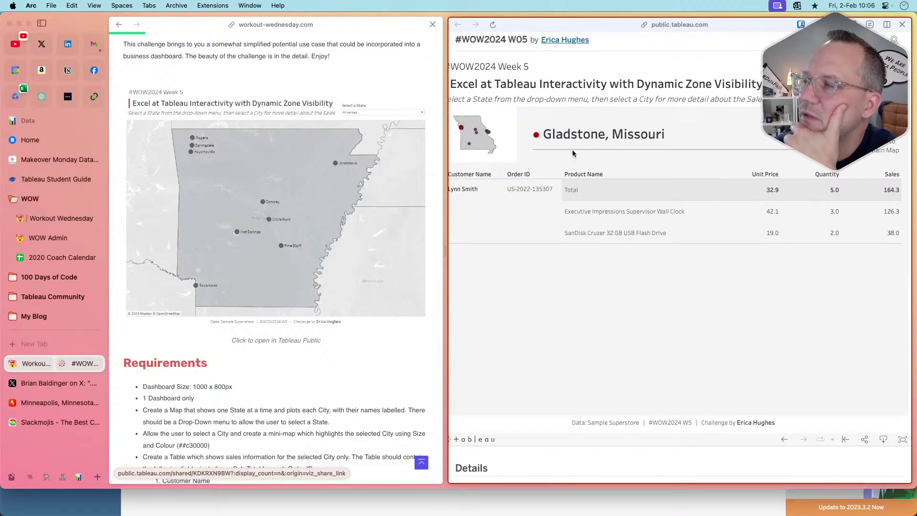
{"action": "left_click", "coordinate": [897, 145]}
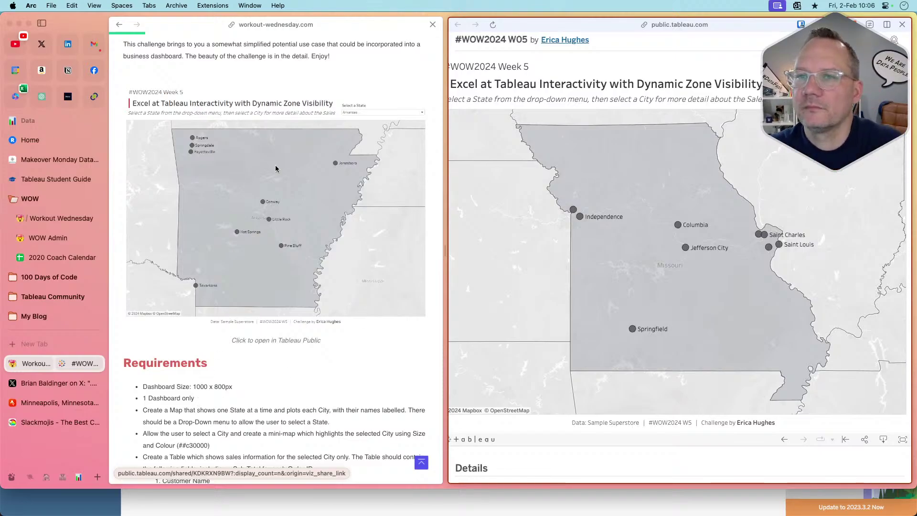
Switch to Tableau Desktop, connect to the saved Sample - Superstore data source, and expand the Location hierarchy
{"action": "left_click", "coordinate": [153, 501]}
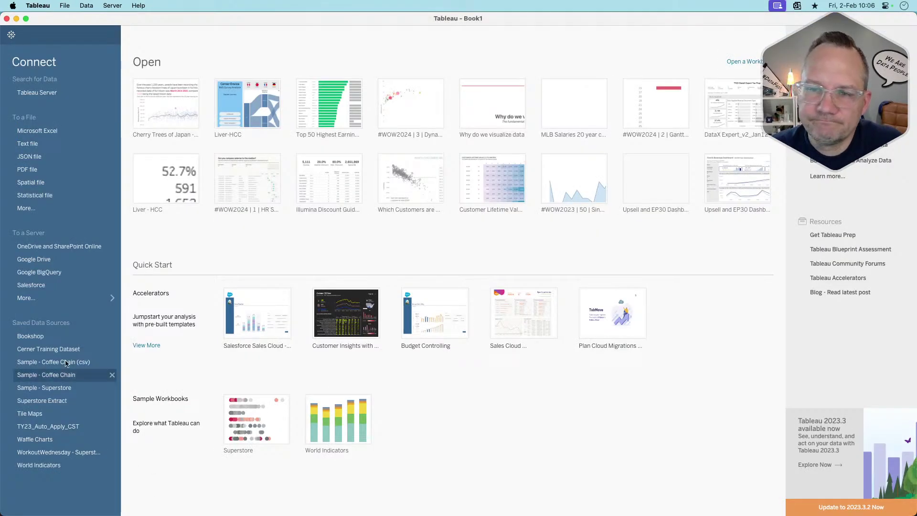
{"action": "left_click", "coordinate": [38, 389]}
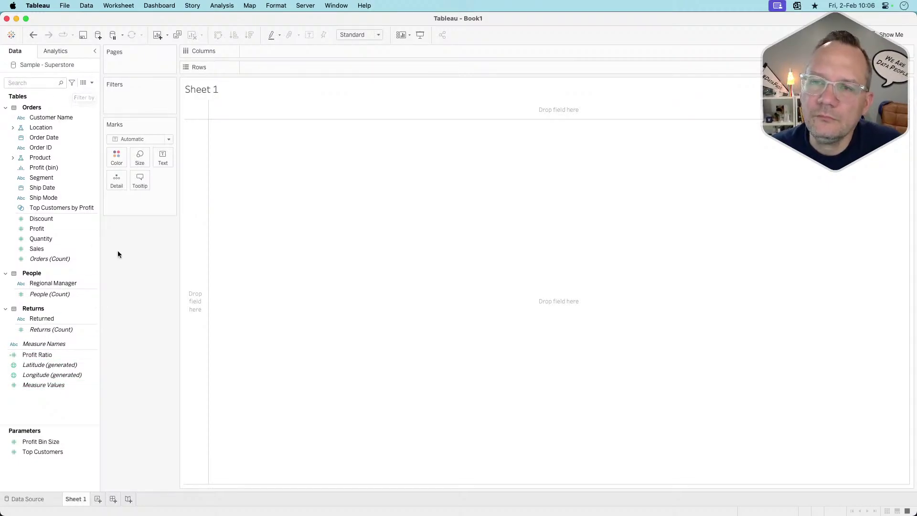
{"action": "left_click", "coordinate": [16, 159]}
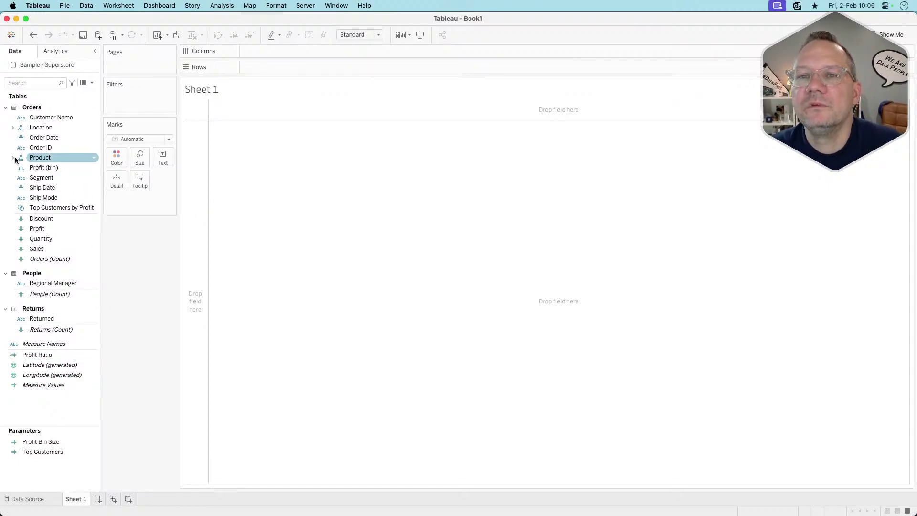
{"action": "left_click", "coordinate": [13, 127]}
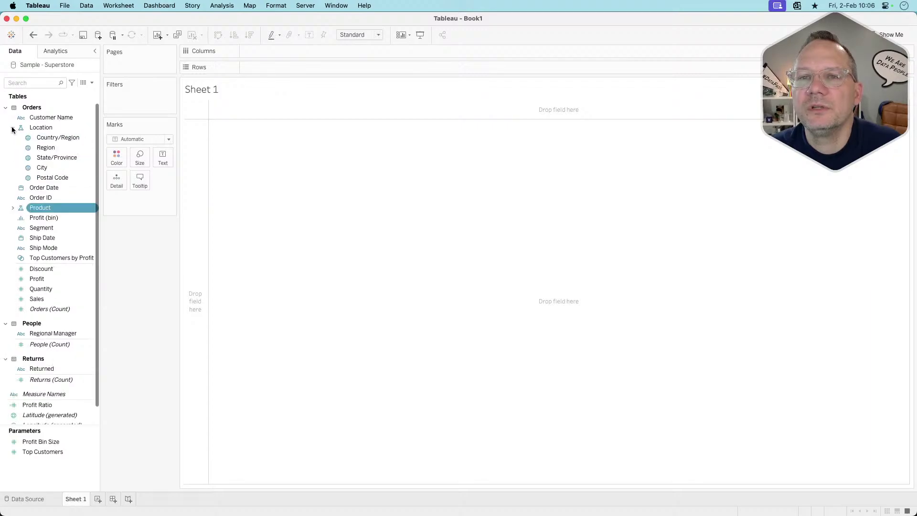
{"action": "left_click", "coordinate": [56, 161]}
{"action": "left_click_drag", "start_coordinate": [56, 161], "coordinate": [313, 66]}
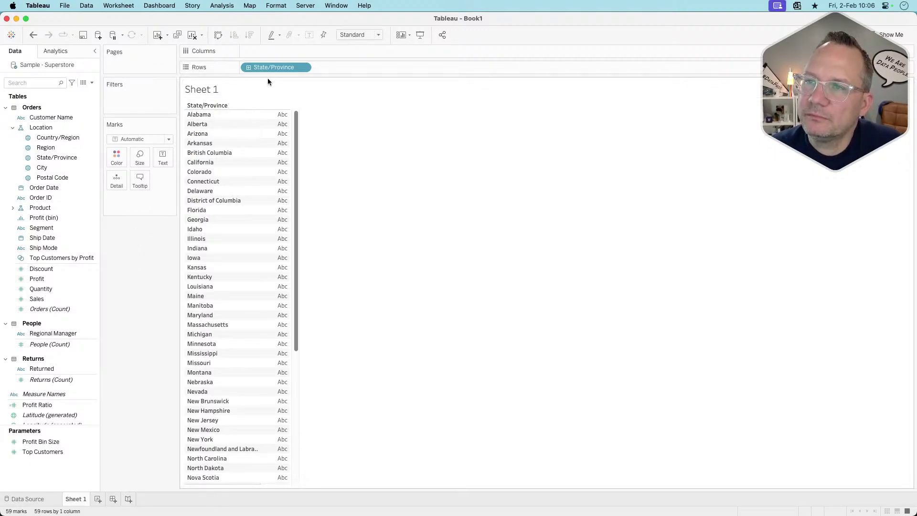
{"action": "left_click_drag", "start_coordinate": [271, 67], "coordinate": [124, 233]}
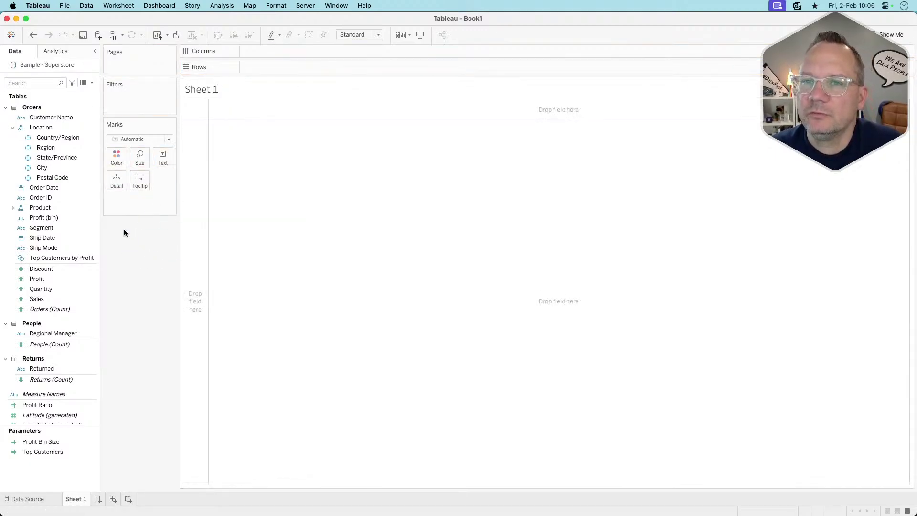
Build a map from State/Province and set its mark type to Map so the states are filled
{"action": "left_click", "coordinate": [57, 159]}
{"action": "key", "text": "Return"}
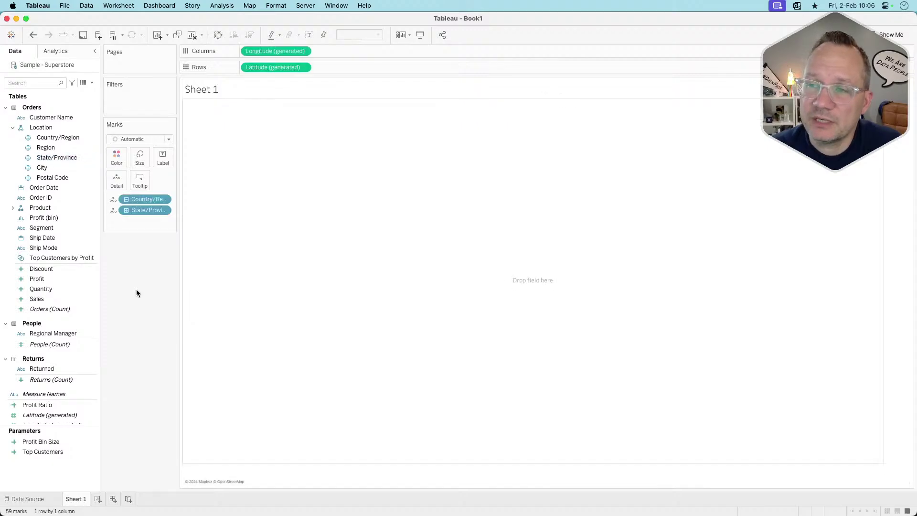
{"action": "left_click", "coordinate": [141, 139]}
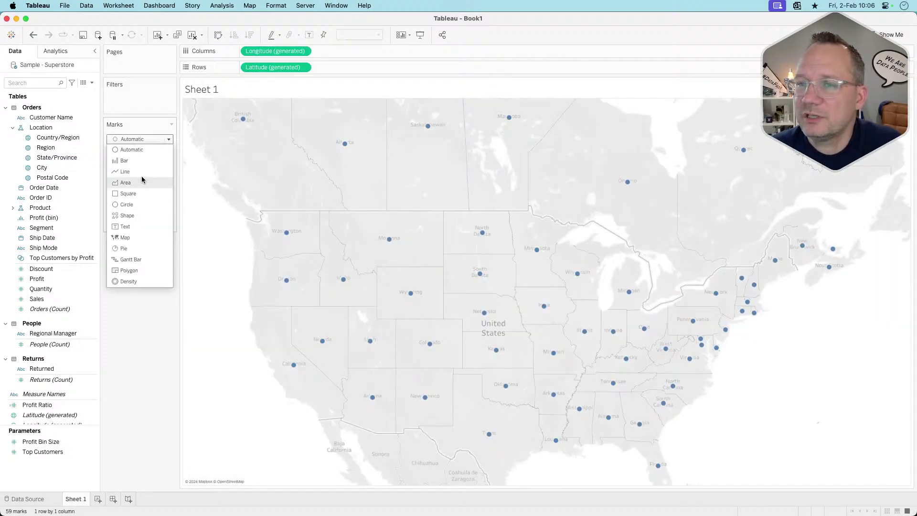
{"action": "left_click", "coordinate": [134, 237]}
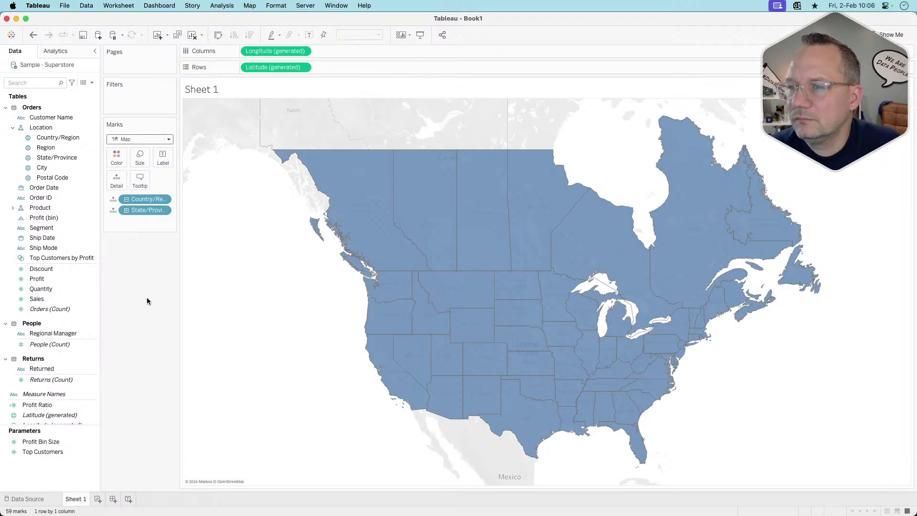
Filter Country/Region to United States only
{"action": "left_click", "coordinate": [164, 202]}
{"action": "left_click", "coordinate": [156, 208]}
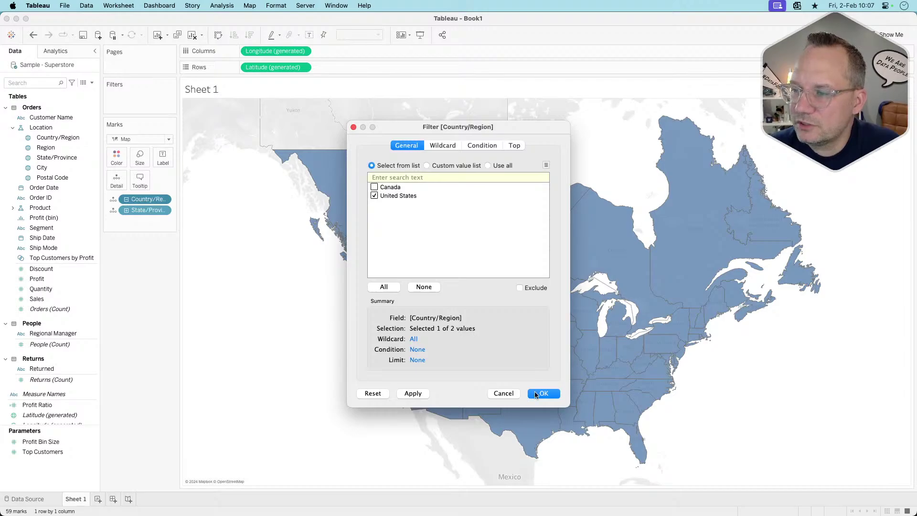
{"action": "left_click", "coordinate": [534, 394]}
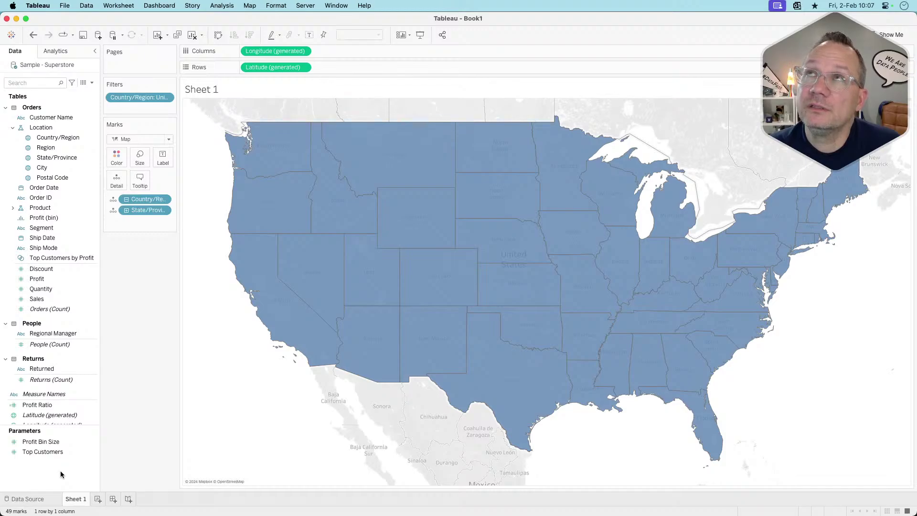
Filter State/Province to Missouri only, clearing all other states from the selection
{"action": "left_click", "coordinate": [163, 211]}
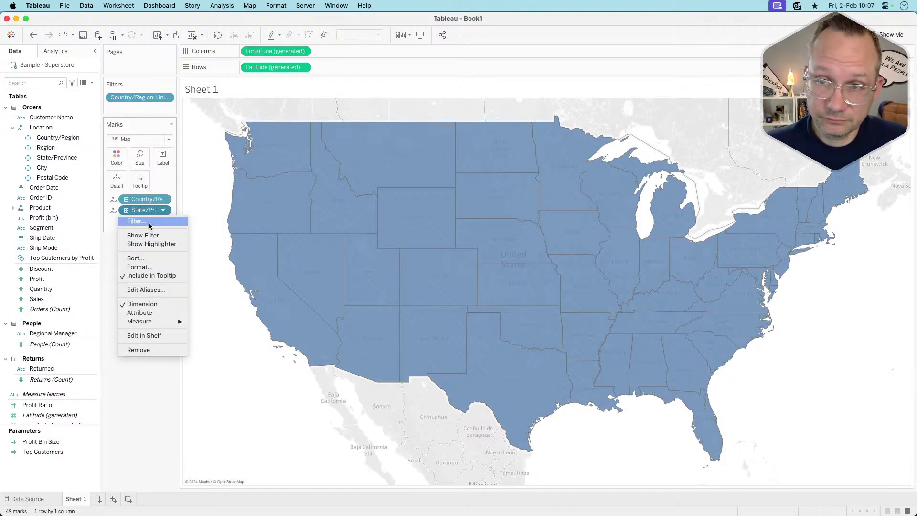
{"action": "left_click", "coordinate": [152, 223]}
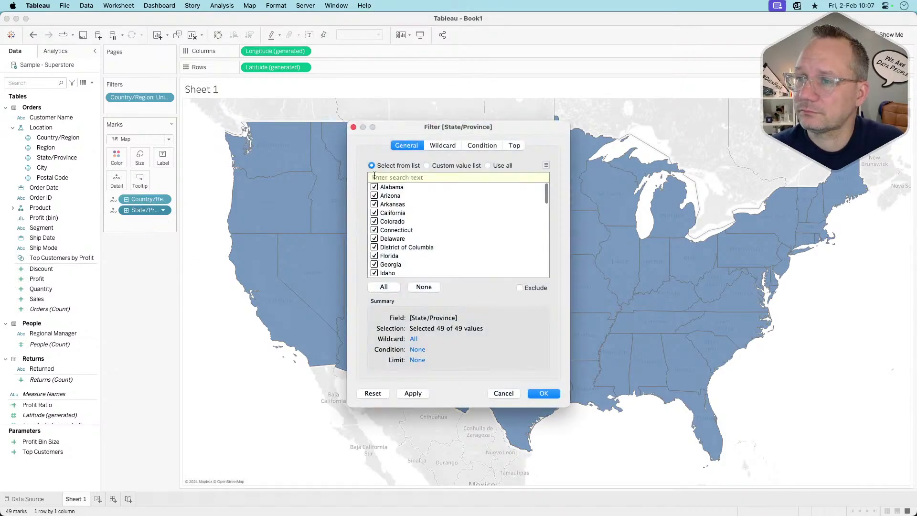
{"action": "left_click", "coordinate": [424, 287]}
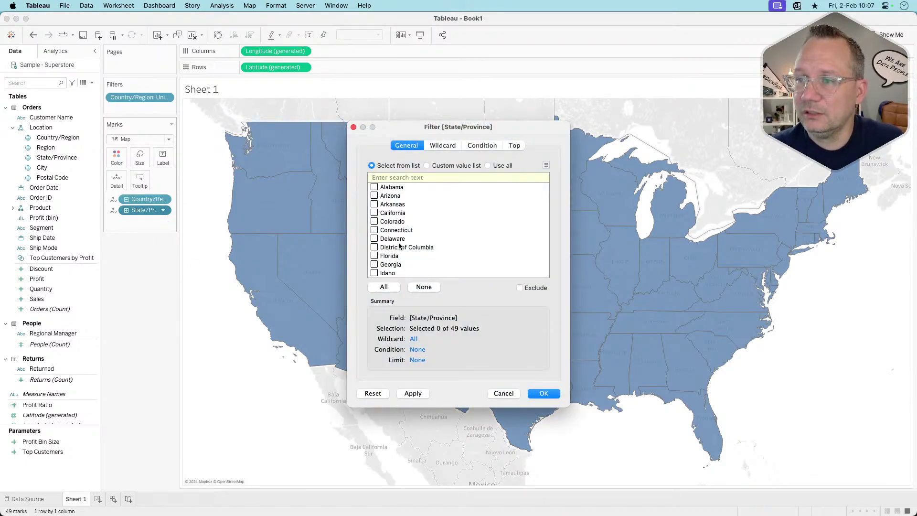
{"action": "scroll", "coordinate": [390, 232], "scroll_direction": "down", "scroll_amount": 5}
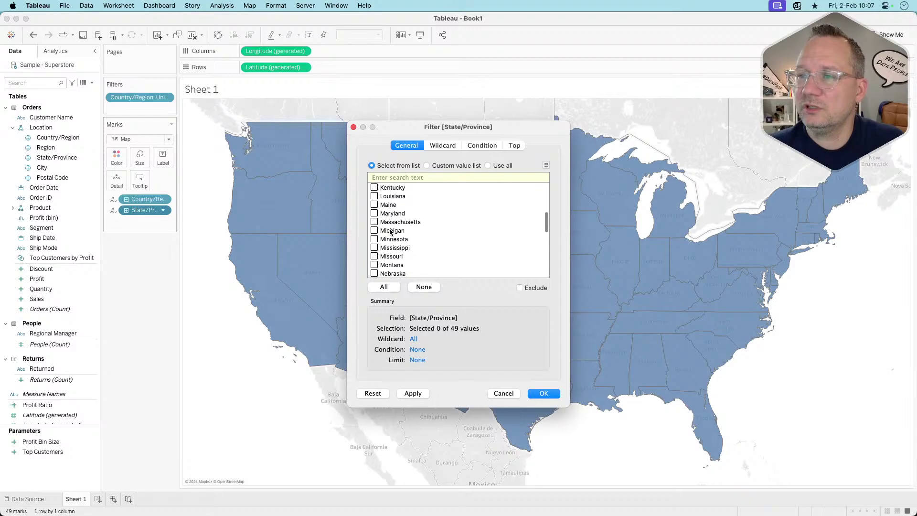
{"action": "left_click", "coordinate": [542, 394]}
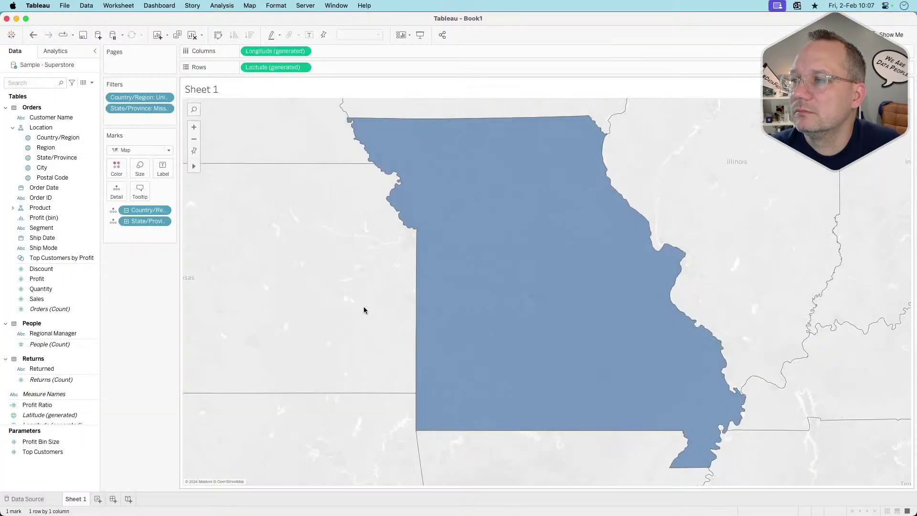
Color the filled state shape light gray, keeping 80% opacity
{"action": "left_click", "coordinate": [117, 168]}
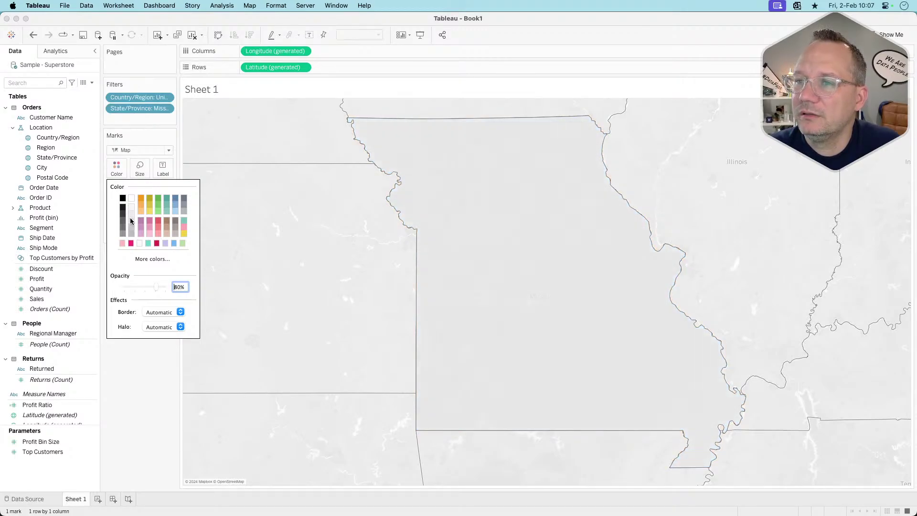
{"action": "left_click", "coordinate": [130, 220]}
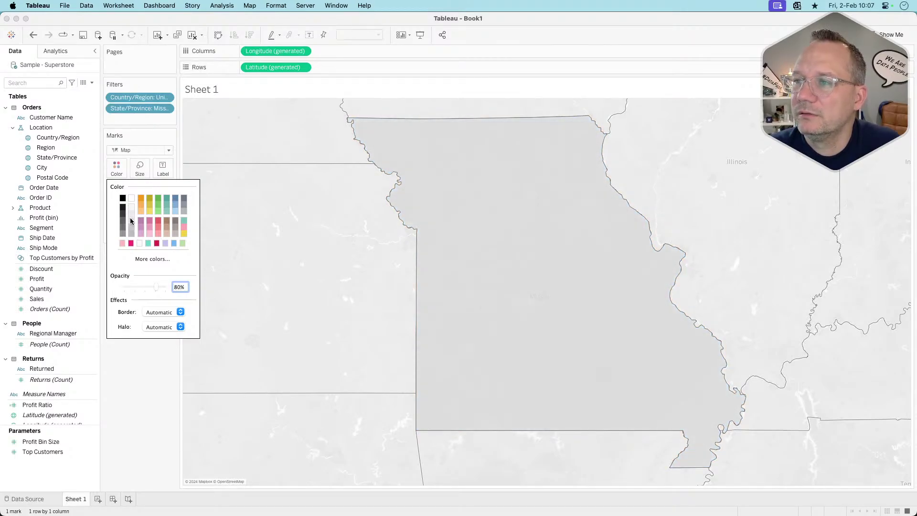
{"action": "left_click", "coordinate": [141, 369]}
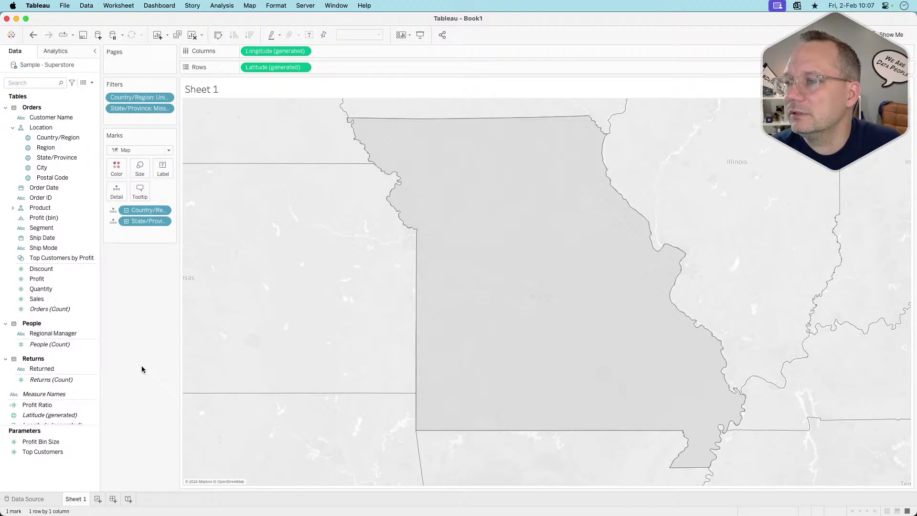
Add City as a new map layer, put State/Province on its detail, and change City from color to detail
{"action": "left_click_drag", "start_coordinate": [42, 168], "coordinate": [261, 118]}
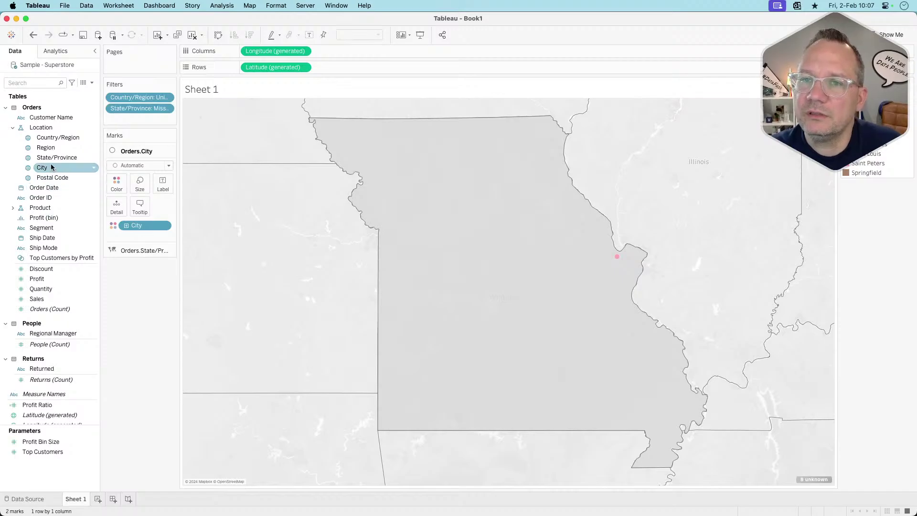
{"action": "left_click_drag", "start_coordinate": [72, 157], "coordinate": [117, 206]}
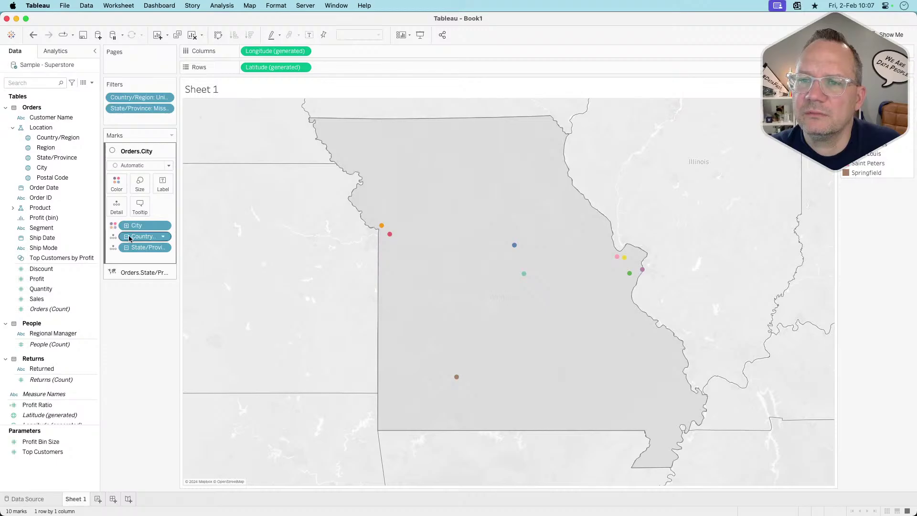
{"action": "left_click", "coordinate": [114, 237]}
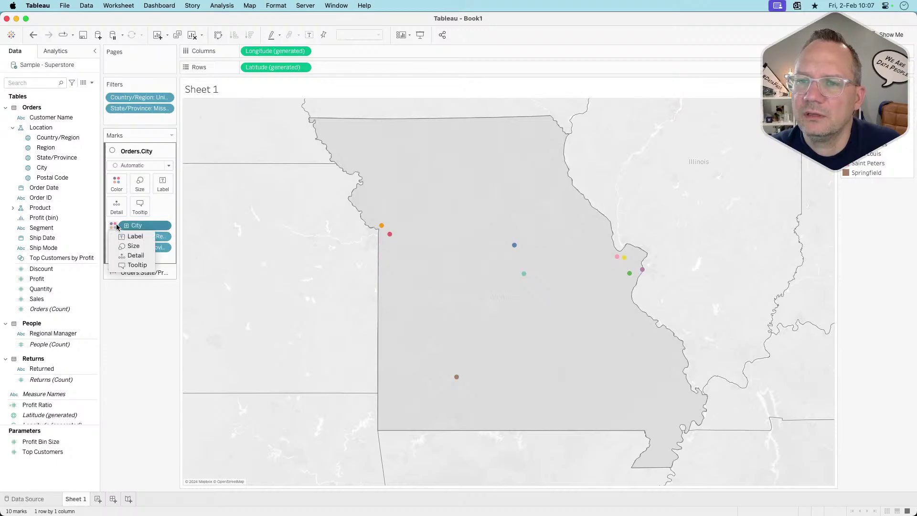
{"action": "left_click", "coordinate": [126, 257]}
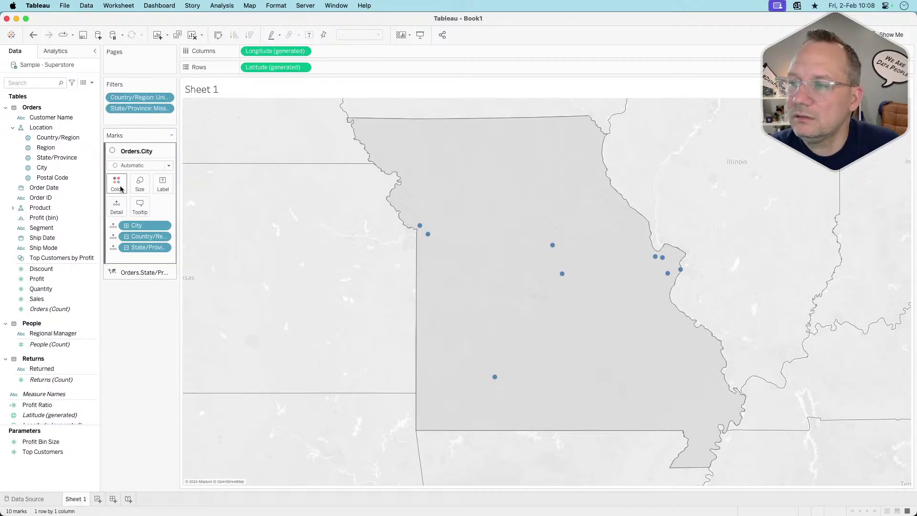
Enlarge the city circles slightly, comparing their size with the marks in the reference dashboard
{"action": "key", "text": "super+Tab"}
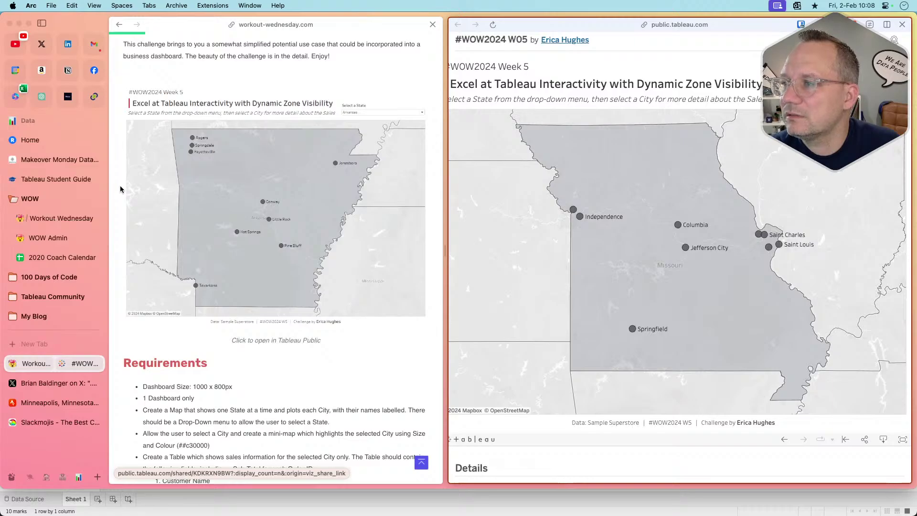
{"action": "key", "text": "super+Tab"}
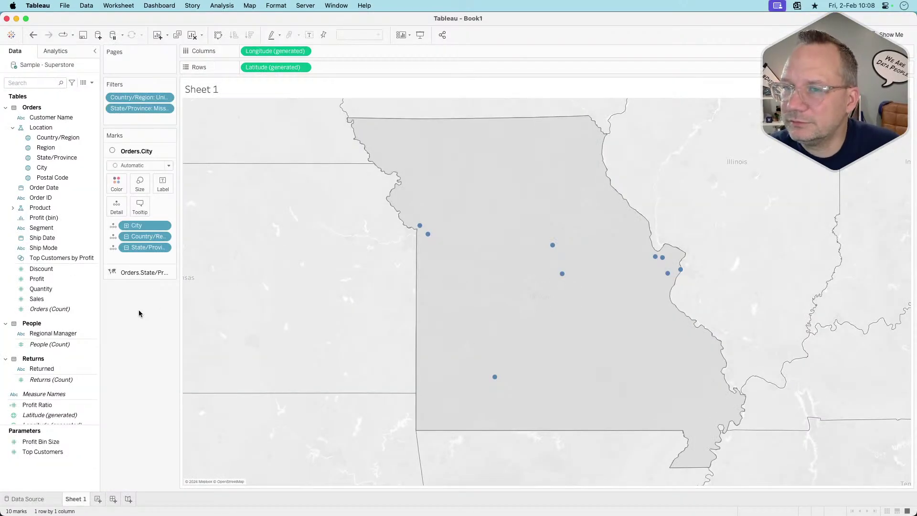
{"action": "left_click", "coordinate": [140, 184]}
{"action": "left_click", "coordinate": [174, 210]}
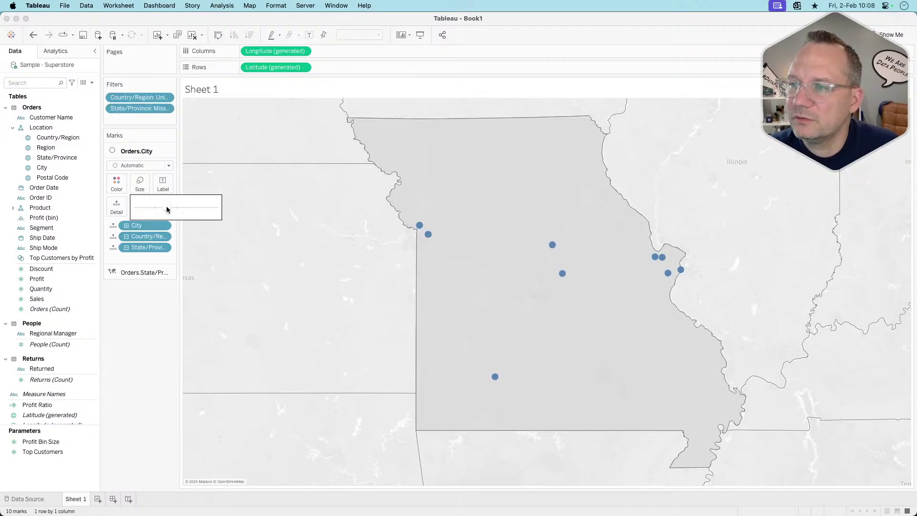
{"action": "key", "text": "super+Tab"}
{"action": "key", "text": "super+Tab"}
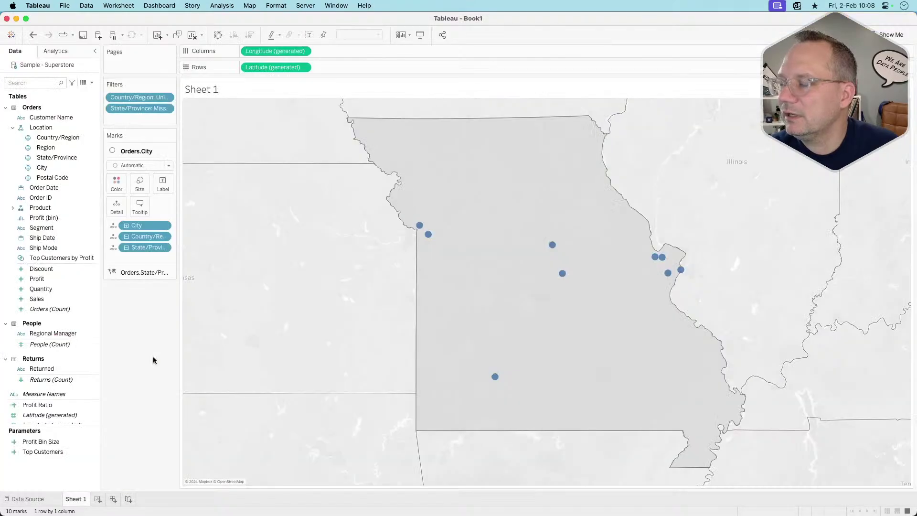
Color the city circles dark gray and give them a black border, comparing them with the reference dashboard
{"action": "left_click", "coordinate": [116, 184]}
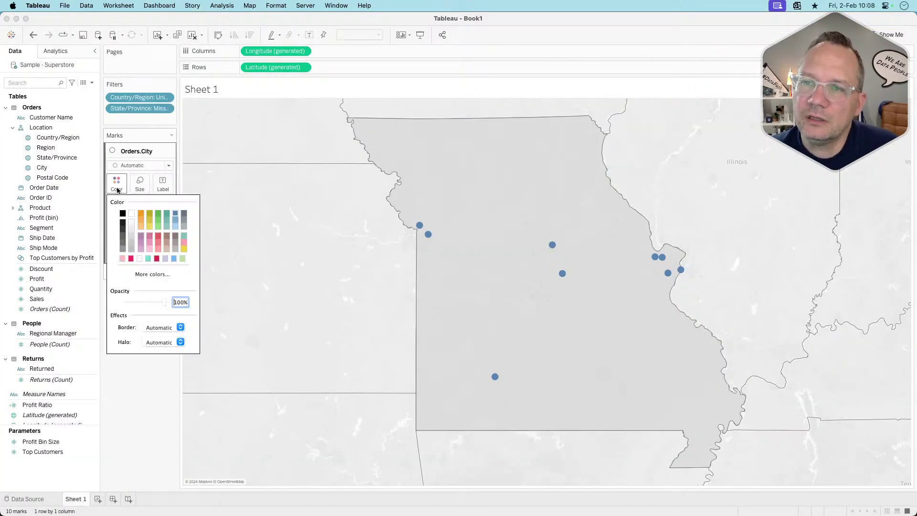
{"action": "left_click", "coordinate": [123, 237]}
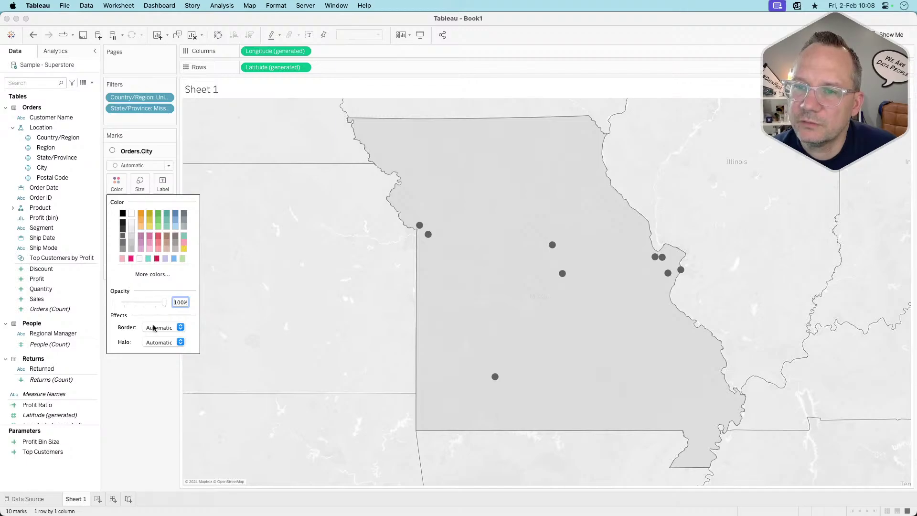
{"action": "left_click", "coordinate": [152, 341]}
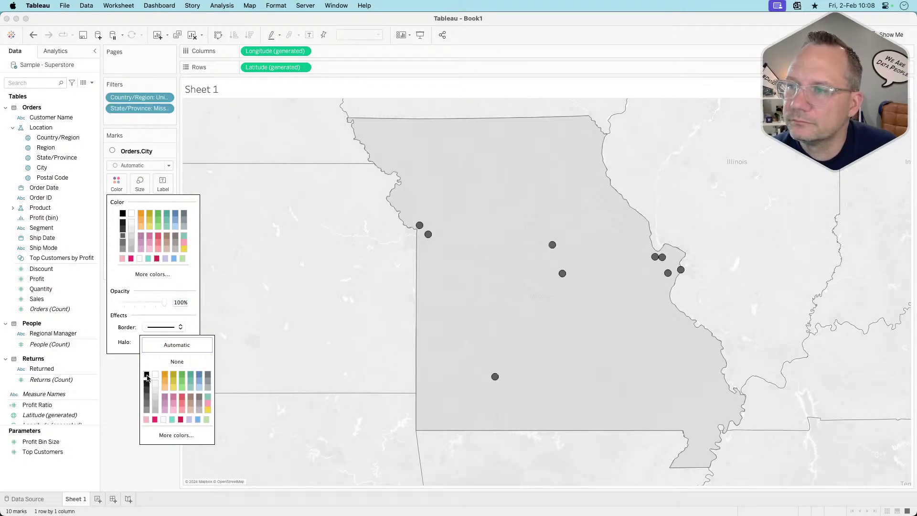
{"action": "key", "text": "super+Tab"}
{"action": "key", "text": "super+Tab"}
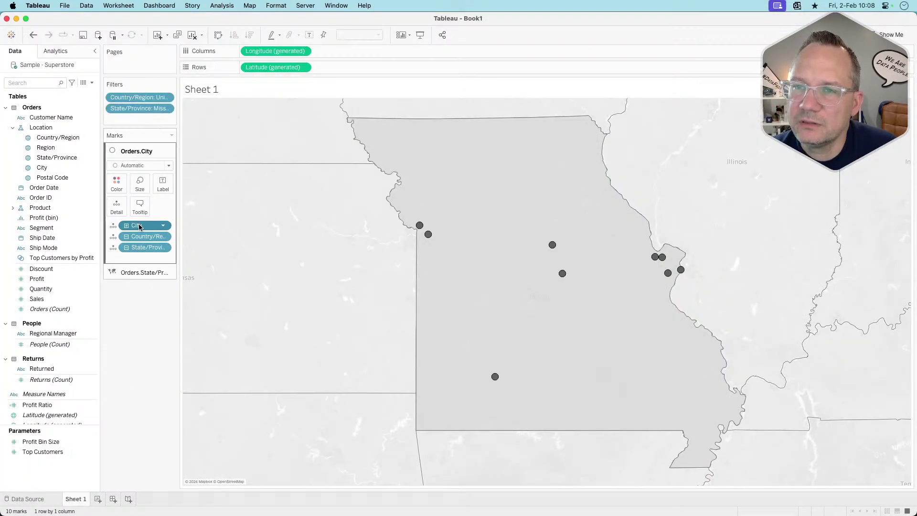
Label the circles with City, aligned right horizontally and middle vertically, and compare the labels with the reference map
{"action": "key", "text": "super+Tab"}
{"action": "key", "text": "super+Tab"}
{"action": "left_click_drag", "start_coordinate": [139, 227], "coordinate": [166, 186]}
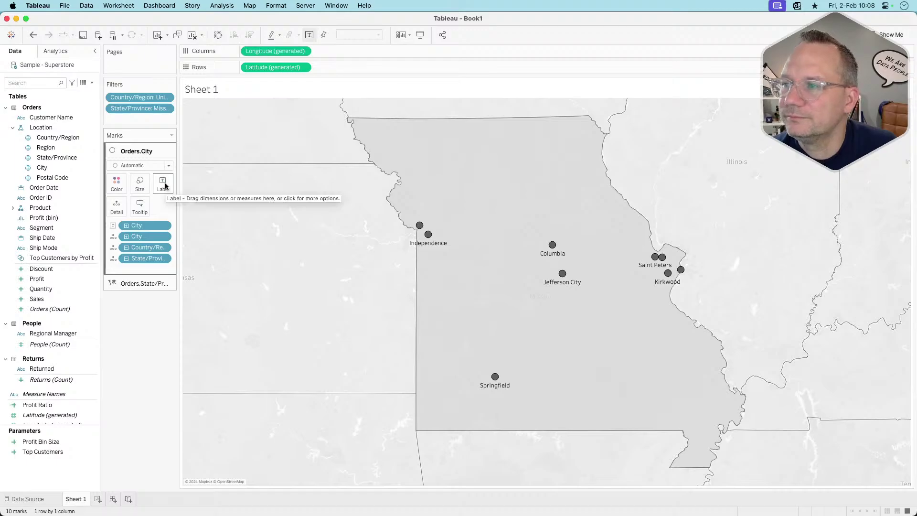
{"action": "left_click", "coordinate": [166, 187]}
{"action": "left_click", "coordinate": [233, 263]}
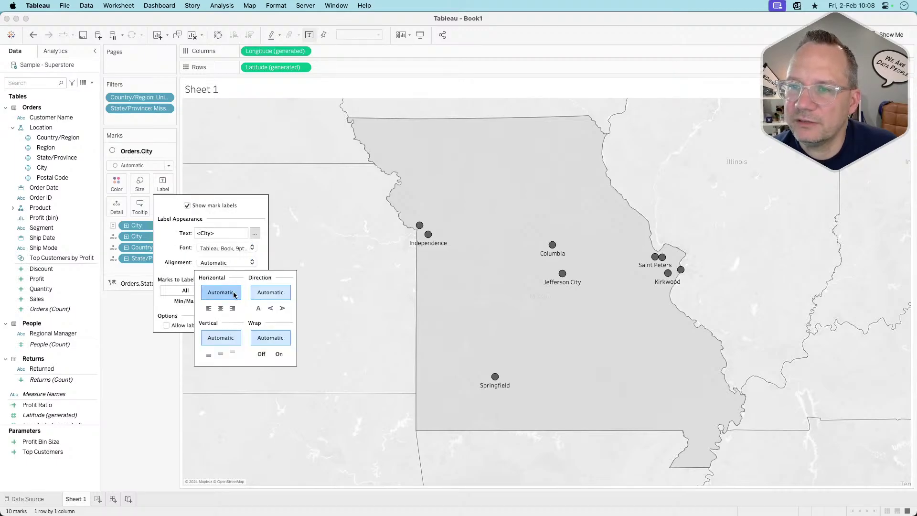
{"action": "left_click", "coordinate": [232, 308]}
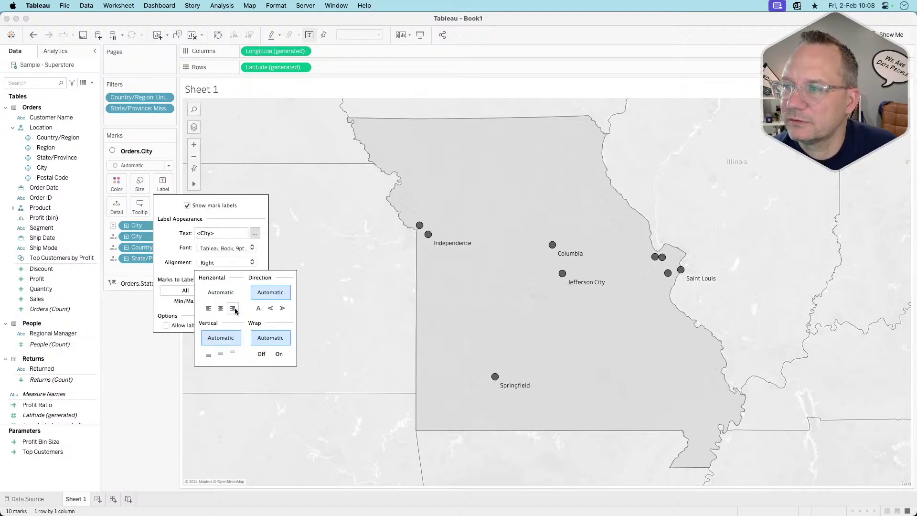
{"action": "left_click", "coordinate": [220, 354]}
{"action": "key", "text": "super+Tab"}
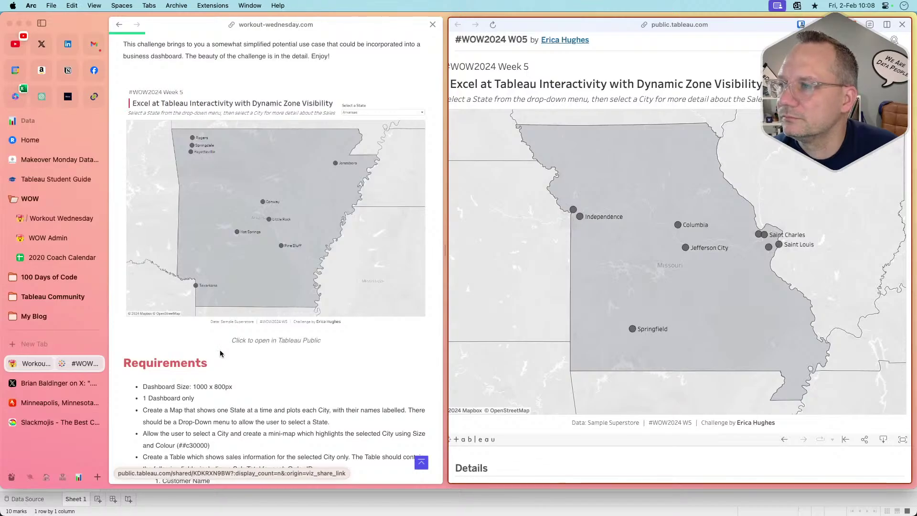
{"action": "key", "text": "super+Tab"}
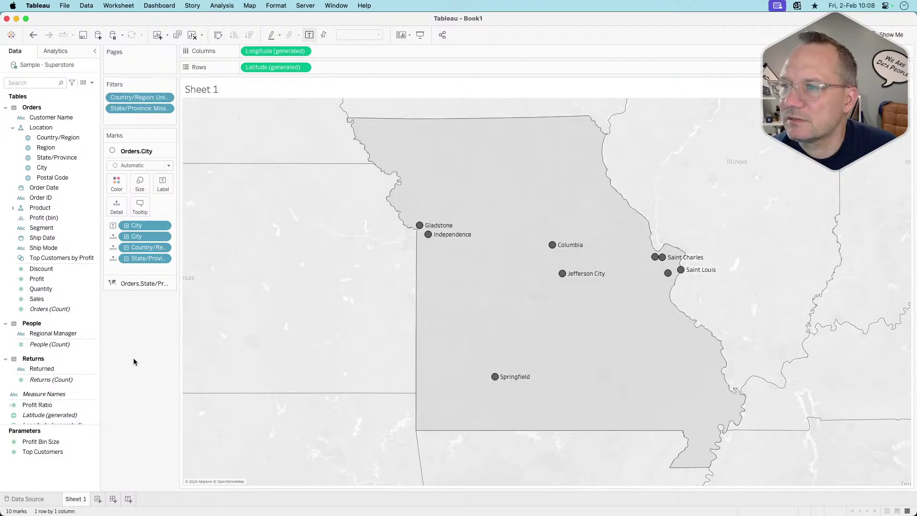
{"action": "key", "text": "super+Tab"}
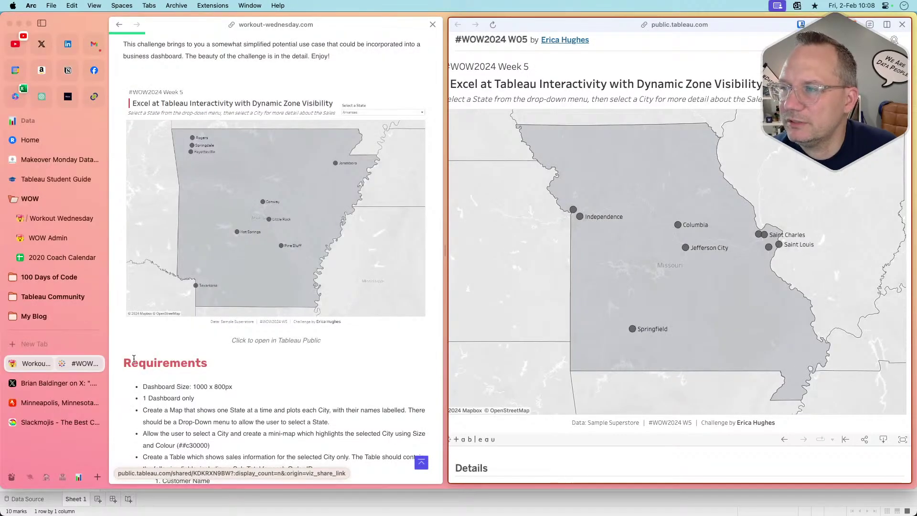
{"action": "key", "text": "super+Tab"}
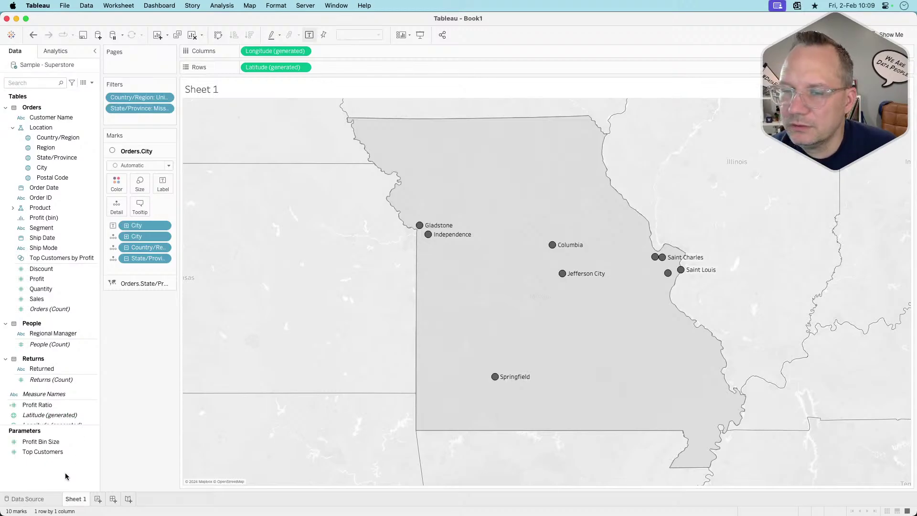
Add a second worksheet and examine the reference dashboard's detail views for Gladstone and Independence
{"action": "left_click", "coordinate": [100, 499]}
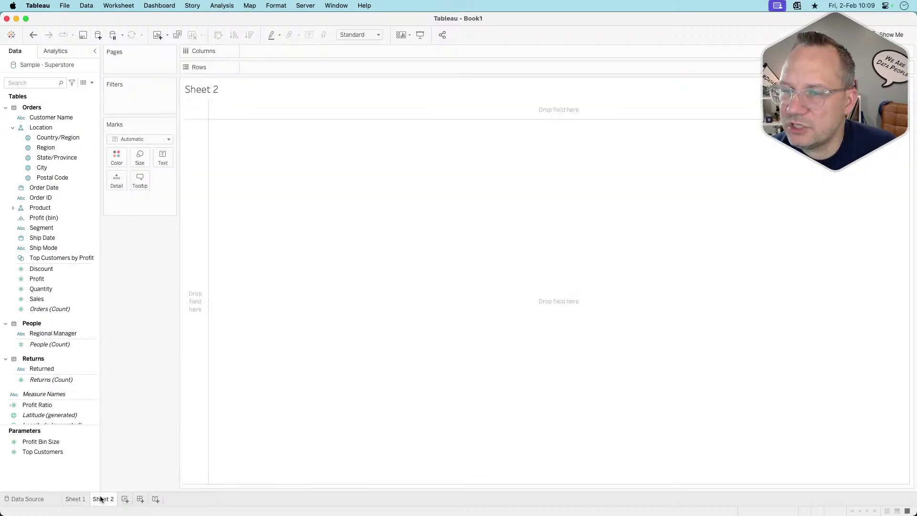
{"action": "key", "text": "super+Tab"}
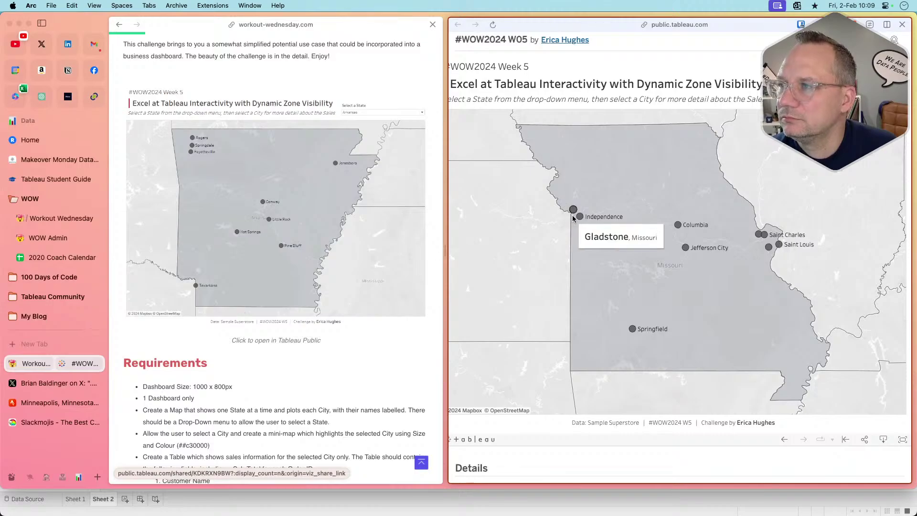
{"action": "mouse_move", "coordinate": [580, 218]}
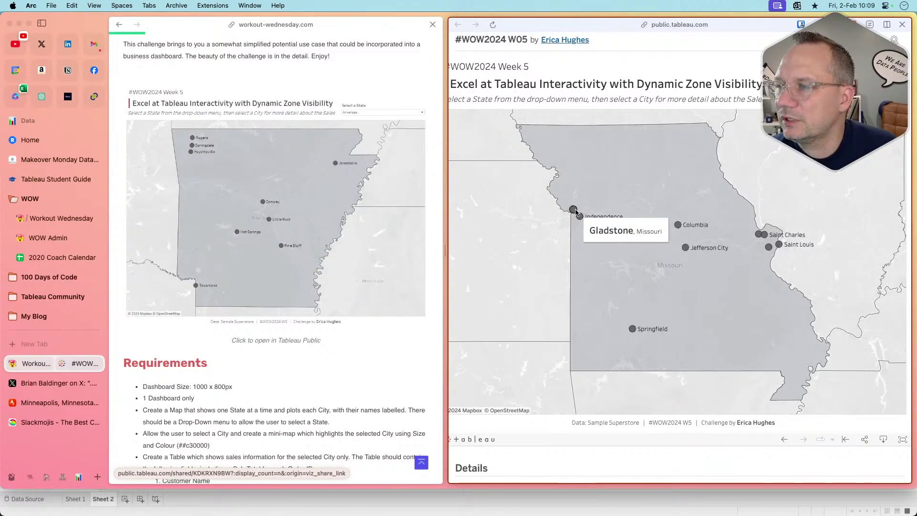
{"action": "left_click", "coordinate": [574, 211]}
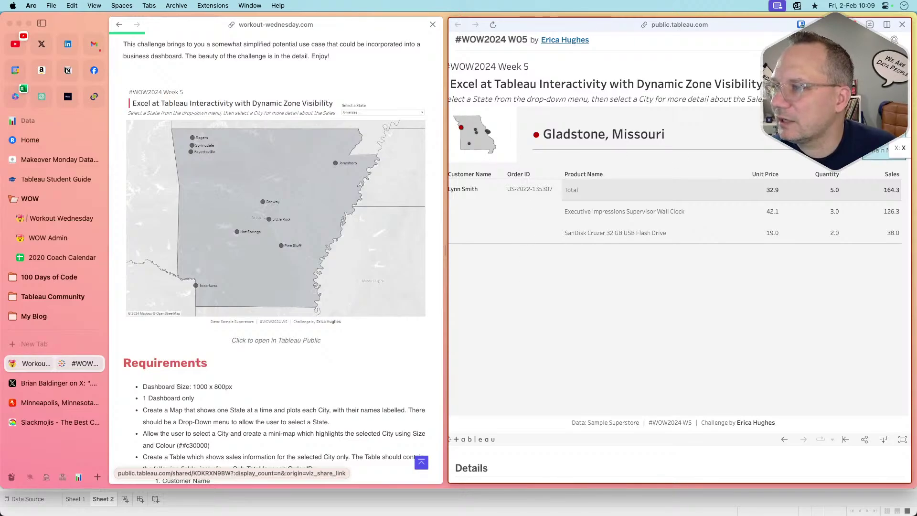
{"action": "left_click", "coordinate": [885, 152]}
{"action": "left_click", "coordinate": [589, 220]}
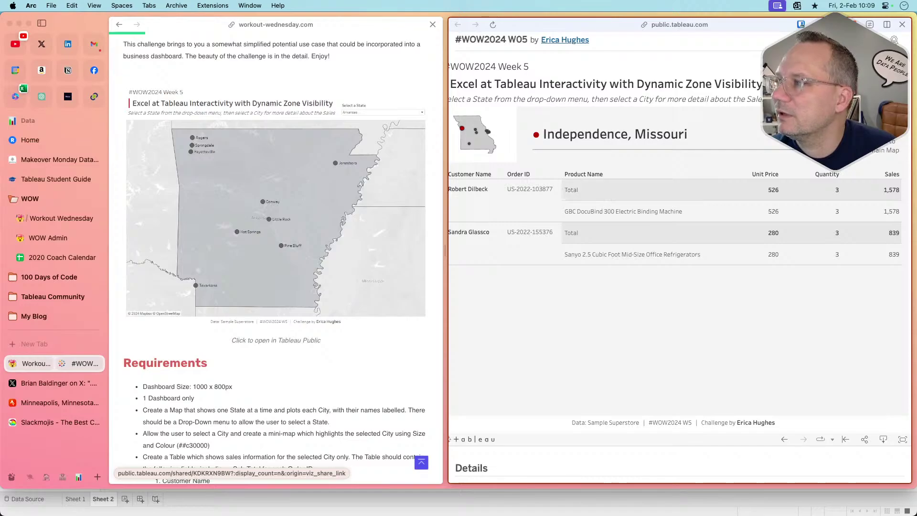
{"action": "left_click", "coordinate": [884, 152]}
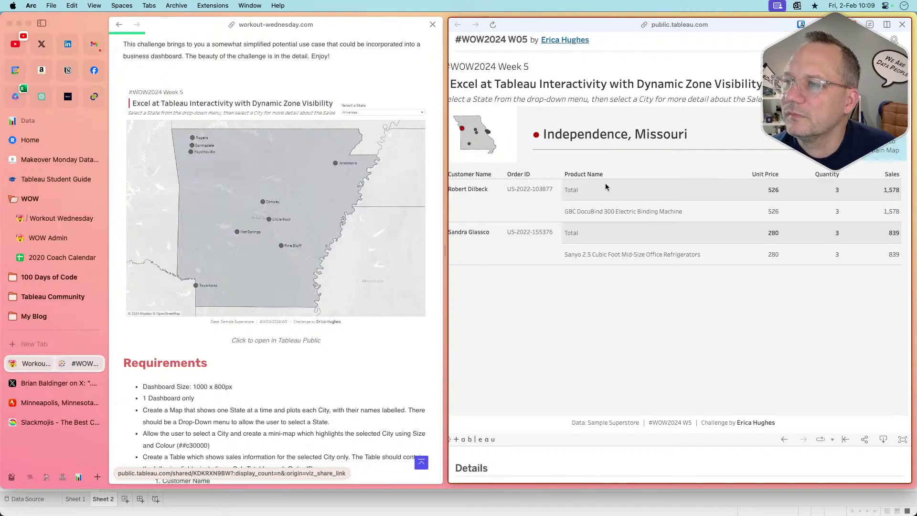
Rename the map worksheet Map and the empty second worksheet Order Details
{"action": "key", "text": "super+Tab"}
{"action": "left_click", "coordinate": [80, 498]}
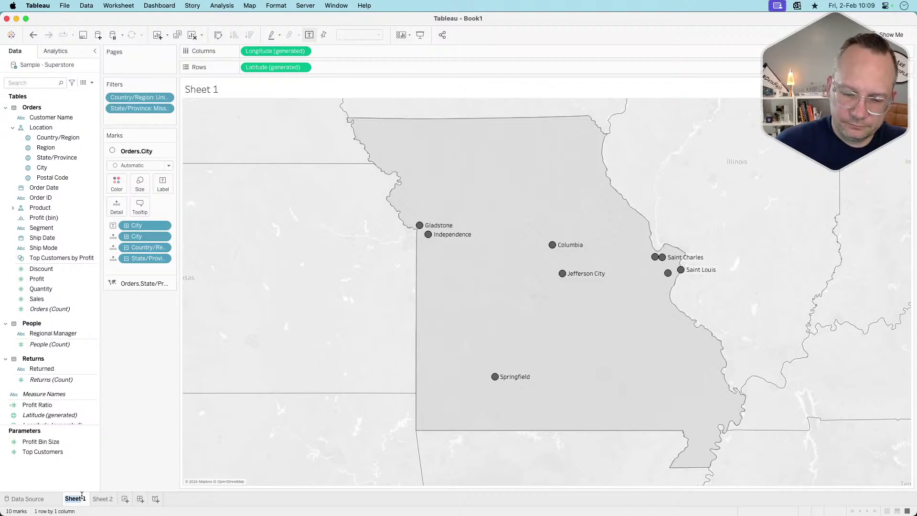
{"action": "type", "text": "m"}
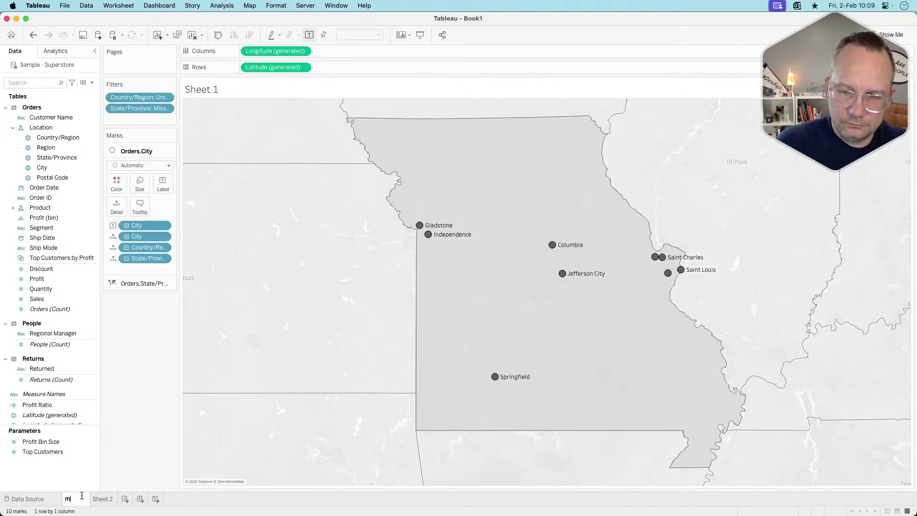
{"action": "type", "text": "ap"}
{"action": "key", "text": "Return"}
{"action": "left_click", "coordinate": [98, 500]}
{"action": "type", "text": "Order Details"}
{"action": "key", "text": "Return"}
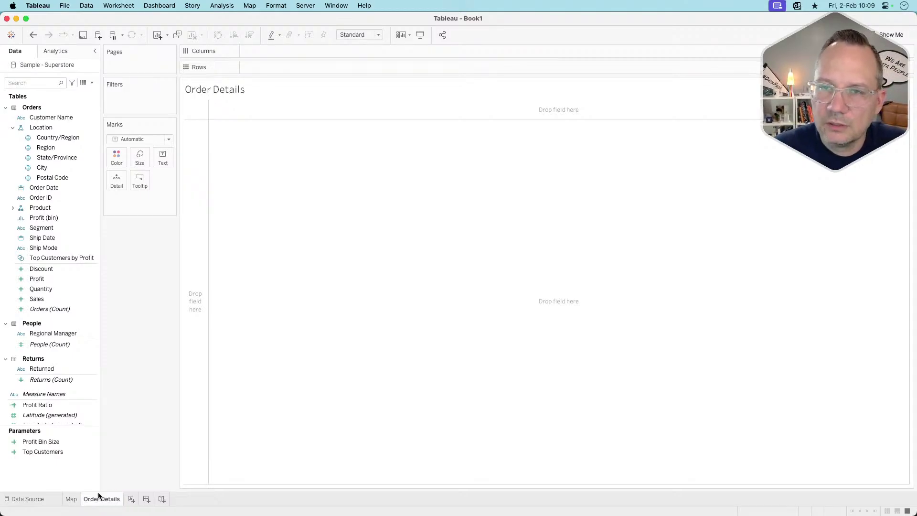
Put Customer Name and Order ID on the rows of the Order Details sheet, following the reference table's column order
{"action": "left_click", "coordinate": [65, 117]}
{"action": "left_click_drag", "start_coordinate": [62, 117], "coordinate": [312, 62]}
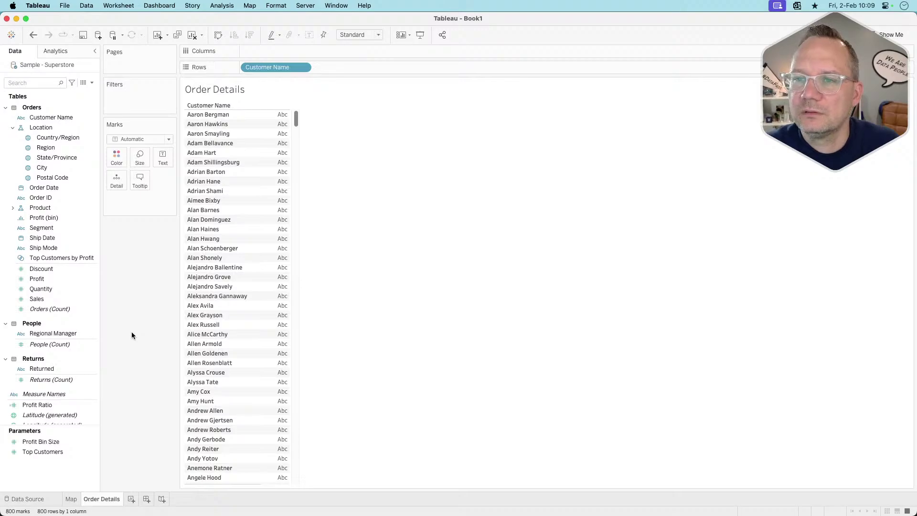
{"action": "key", "text": "super+Tab"}
{"action": "left_click", "coordinate": [580, 217]}
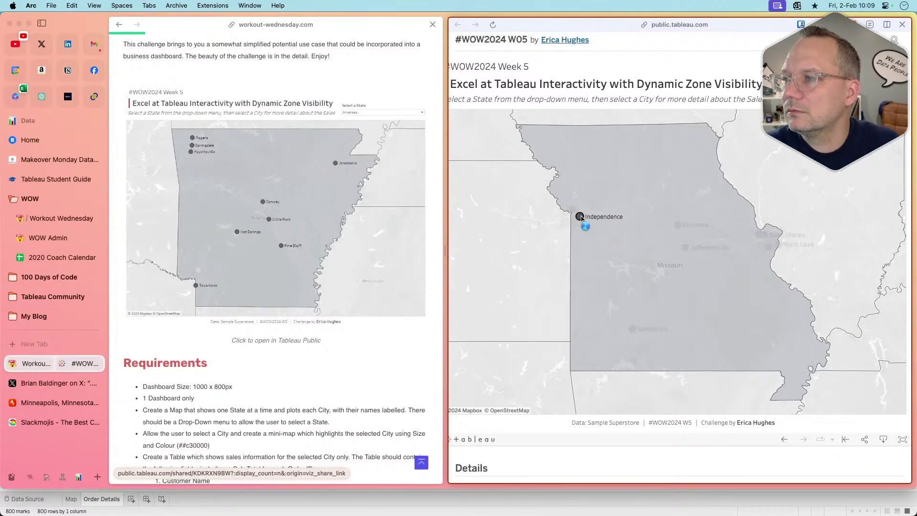
{"action": "key", "text": "super+Tab"}
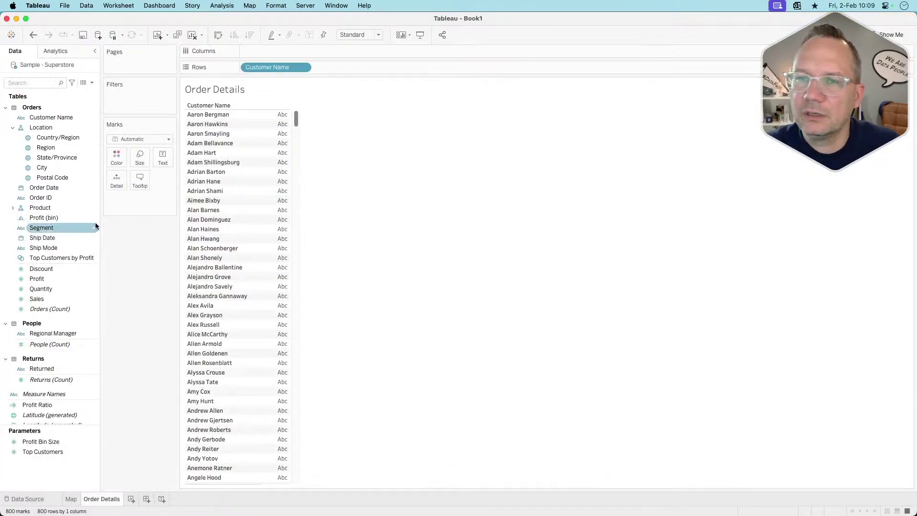
{"action": "left_click_drag", "start_coordinate": [40, 200], "coordinate": [344, 66]}
Check the reference table's third column and add Product Name to the rows after Order ID
{"action": "key", "text": "super+Tab"}
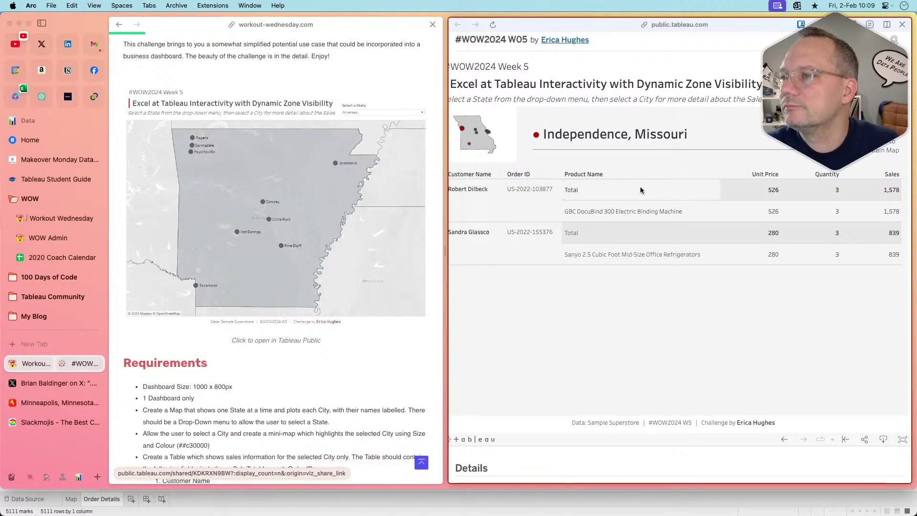
{"action": "key", "text": "super+Tab"}
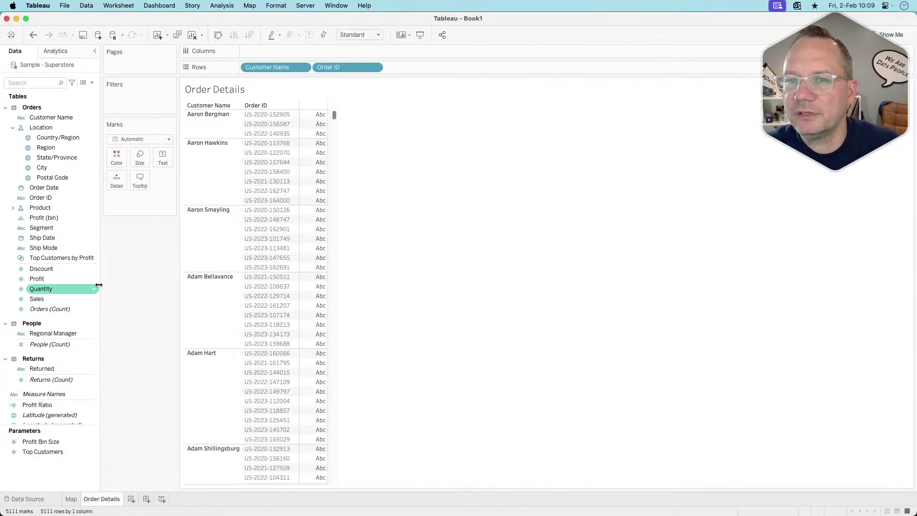
{"action": "left_click", "coordinate": [12, 208]}
{"action": "left_click_drag", "start_coordinate": [48, 247], "coordinate": [427, 65]}
Check the reference table's measures and create a calculated field named Unit Price with the formula [Sales]/[Quantity]
{"action": "key", "text": "super+Tab"}
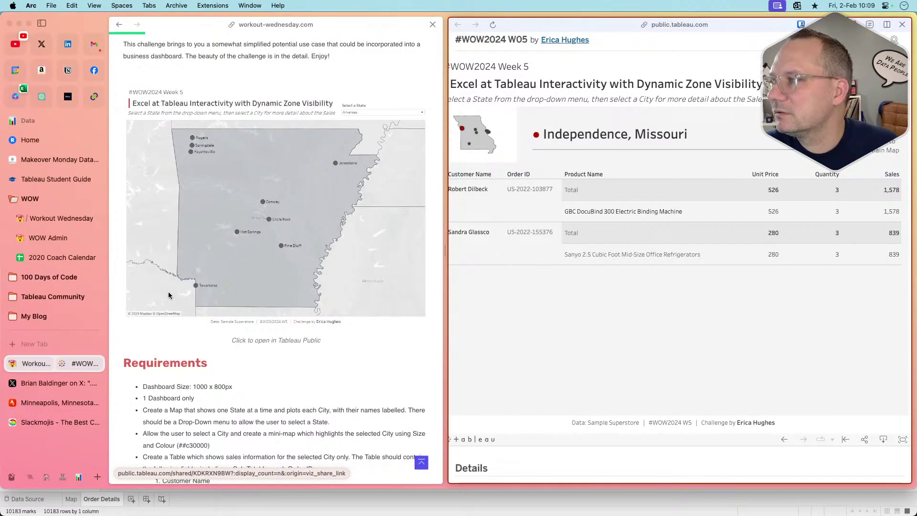
{"action": "key", "text": "super+Tab"}
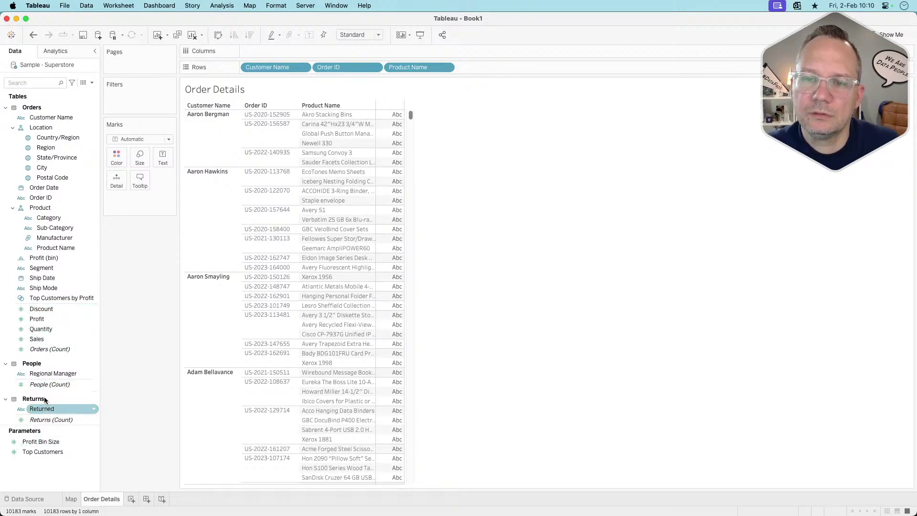
{"action": "scroll", "coordinate": [44, 392], "scroll_direction": "down", "scroll_amount": 3}
{"action": "scroll", "coordinate": [42, 304], "scroll_direction": "up", "scroll_amount": 3}
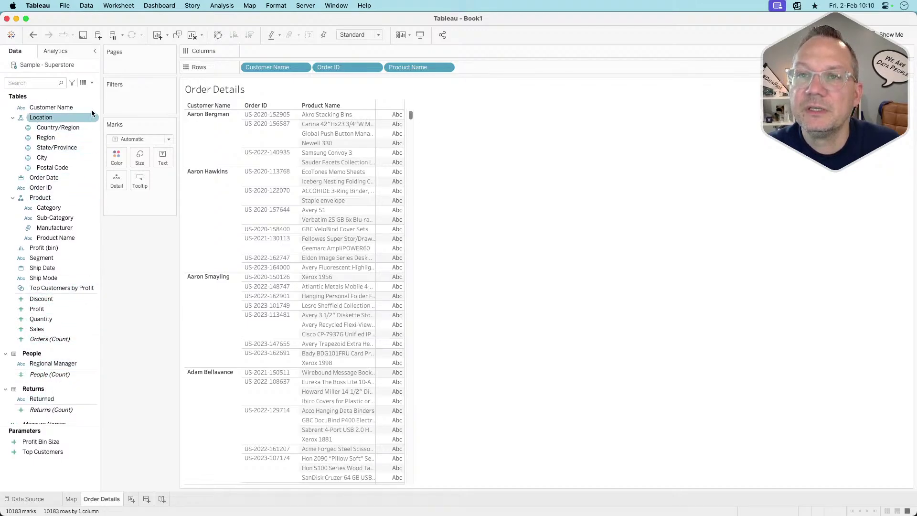
{"action": "left_click", "coordinate": [93, 84]}
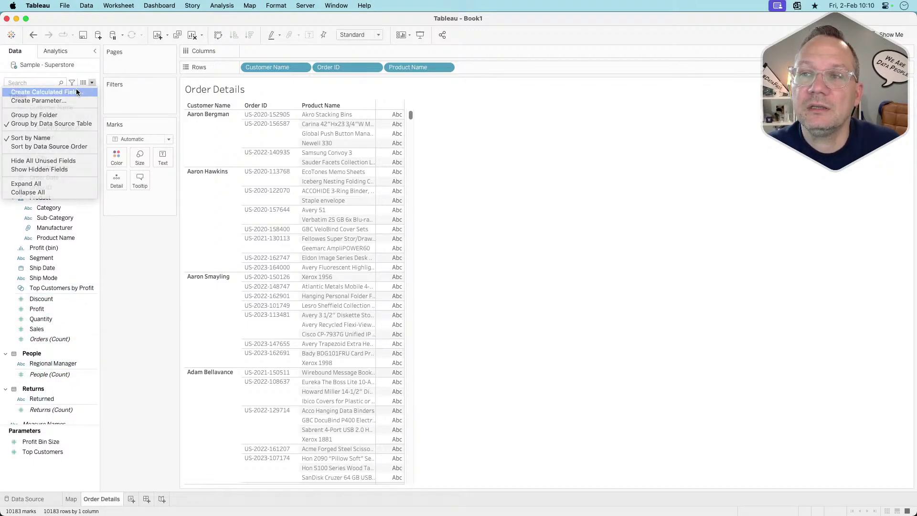
{"action": "left_click", "coordinate": [77, 92]}
{"action": "type", "text": "Unit"}
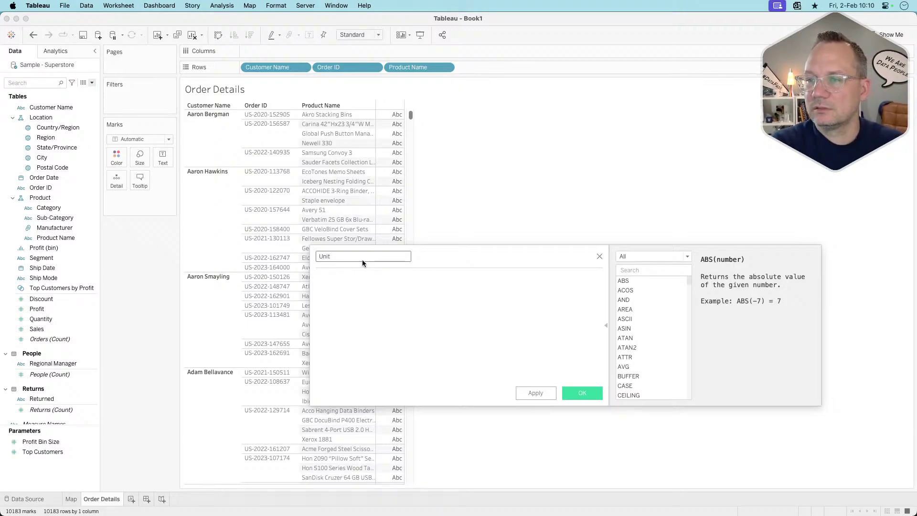
{"action": "type", "text": " Price"}
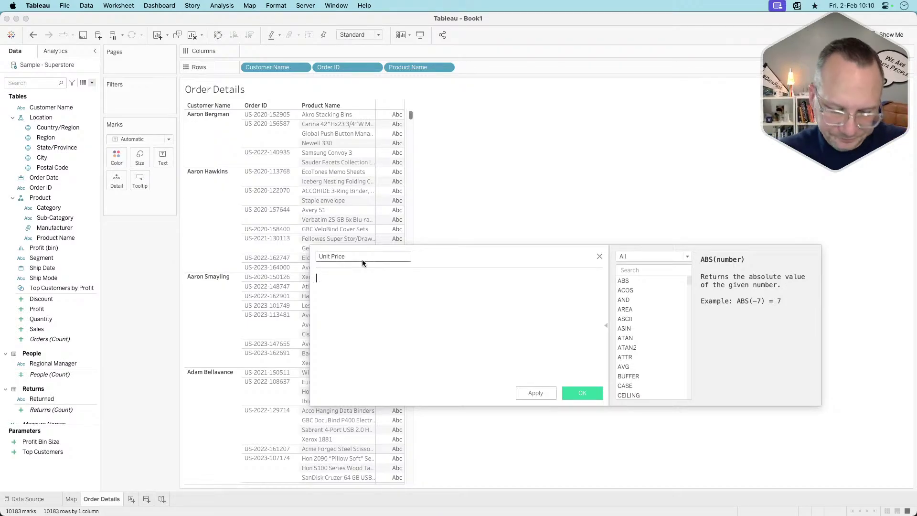
{"action": "type", "text": "sales"}
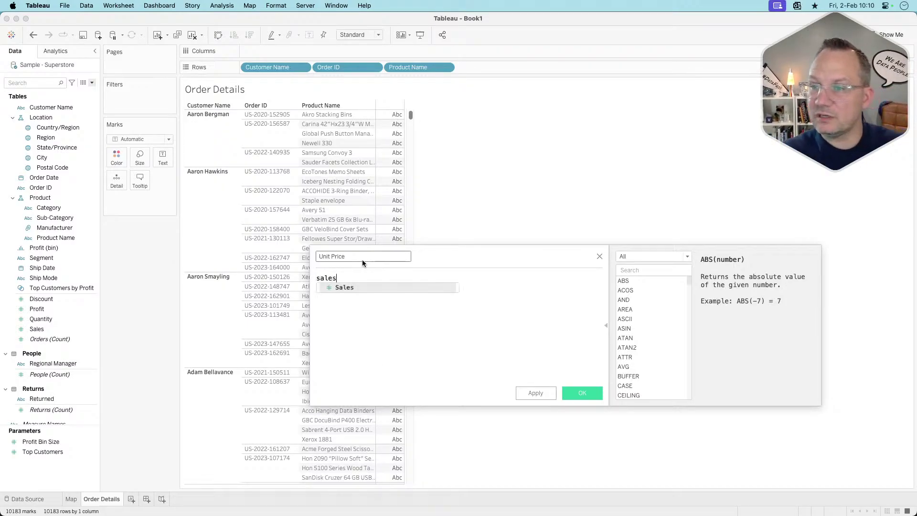
{"action": "key", "text": "Return"}
{"action": "type", "text": "/"}
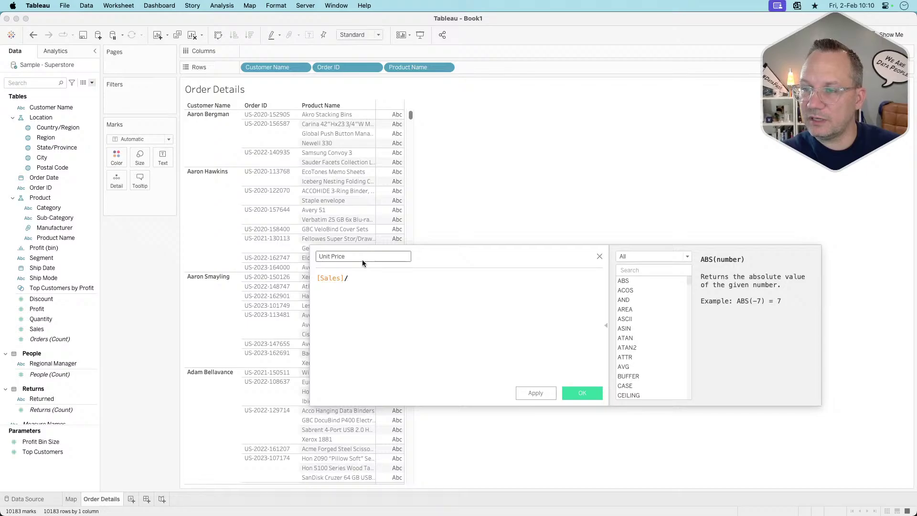
{"action": "type", "text": "qua"}
{"action": "key", "text": "Return"}
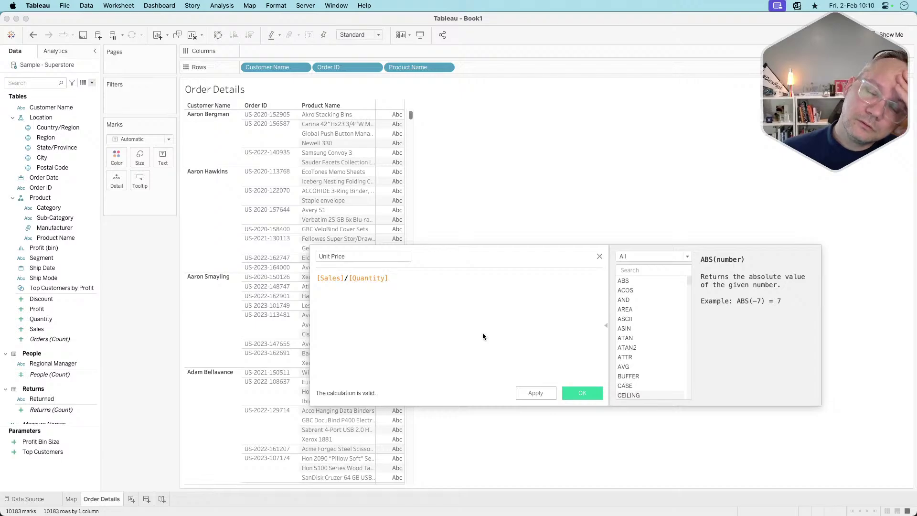
{"action": "left_click", "coordinate": [572, 390]}
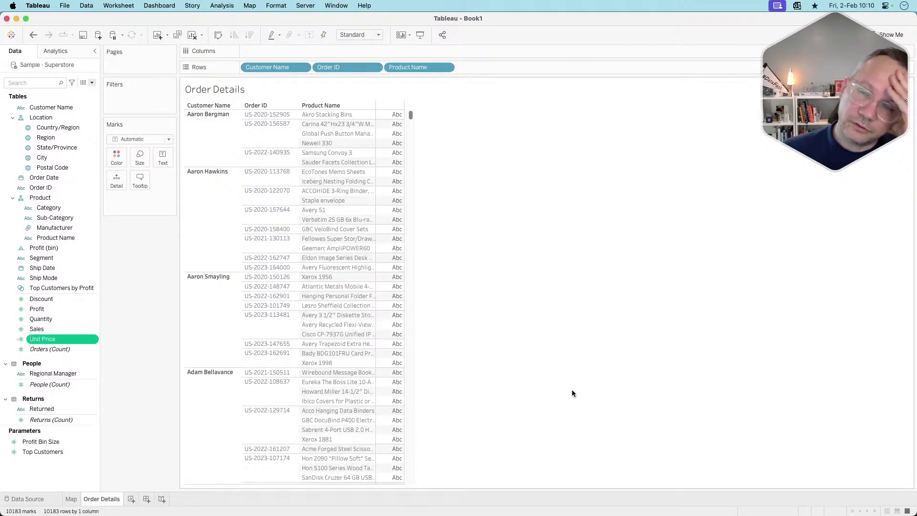
Show Unit Price as the text values in the Order Details table and check which city and state the reference table covers
{"action": "left_click_drag", "start_coordinate": [53, 339], "coordinate": [162, 162]}
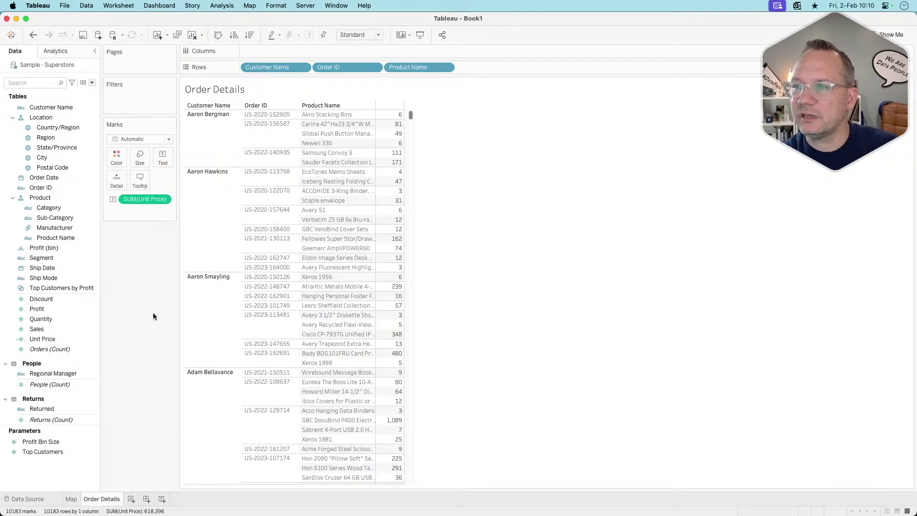
{"action": "key", "text": "super+Tab"}
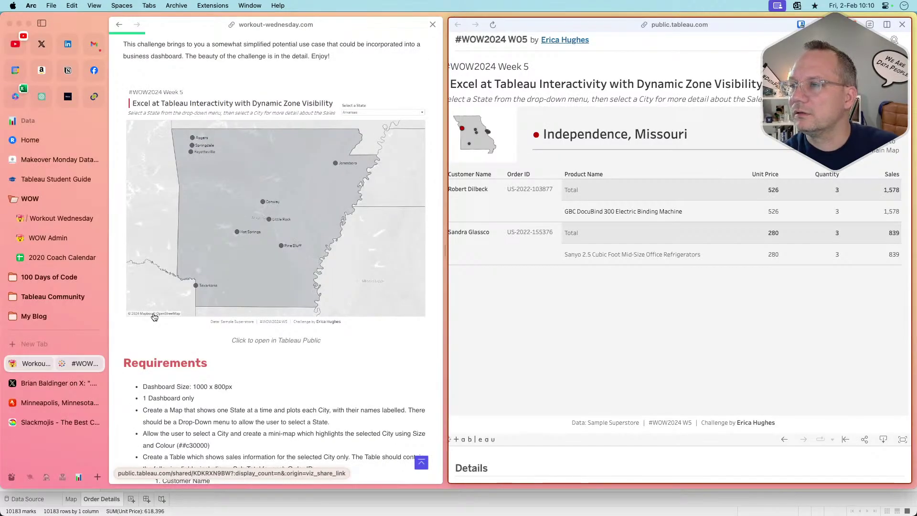
{"action": "key", "text": "super+Tab"}
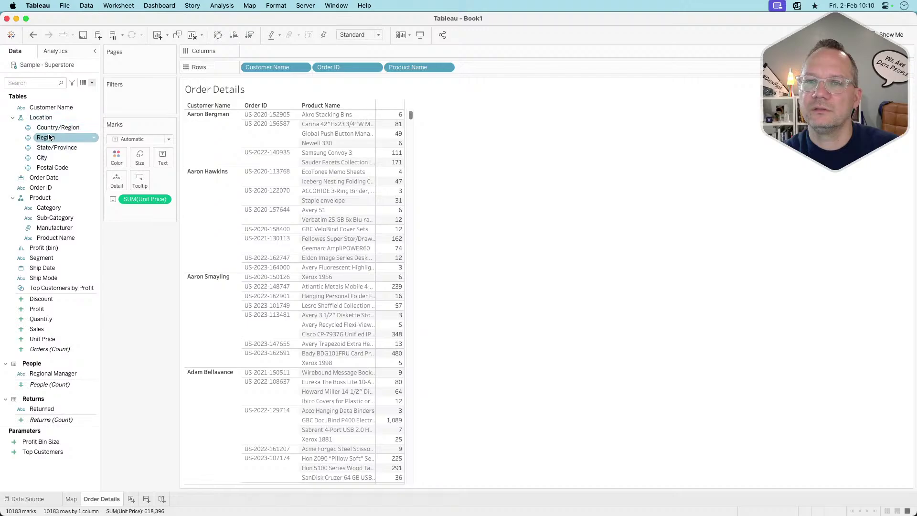
Filter the Order Details sheet to the state Missouri and the city Independence
{"action": "left_click_drag", "start_coordinate": [50, 146], "coordinate": [129, 105]}
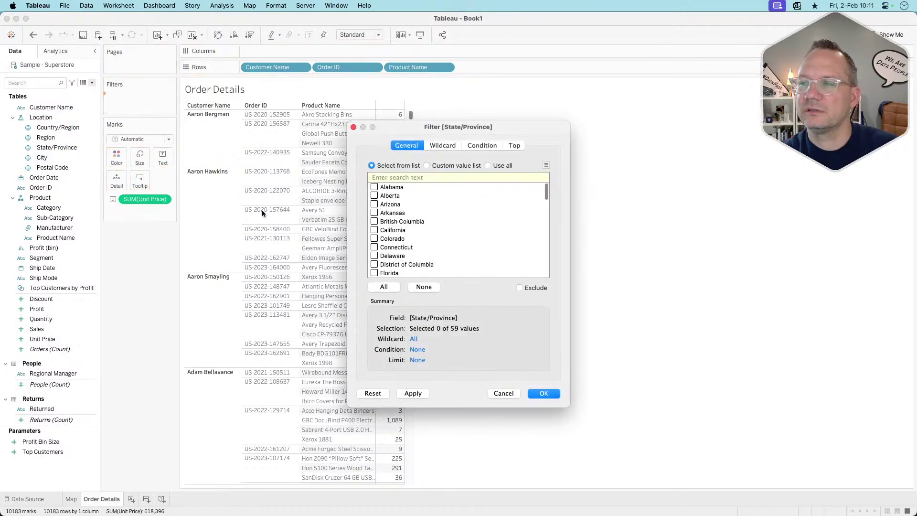
{"action": "scroll", "coordinate": [410, 253], "scroll_direction": "down", "scroll_amount": 8}
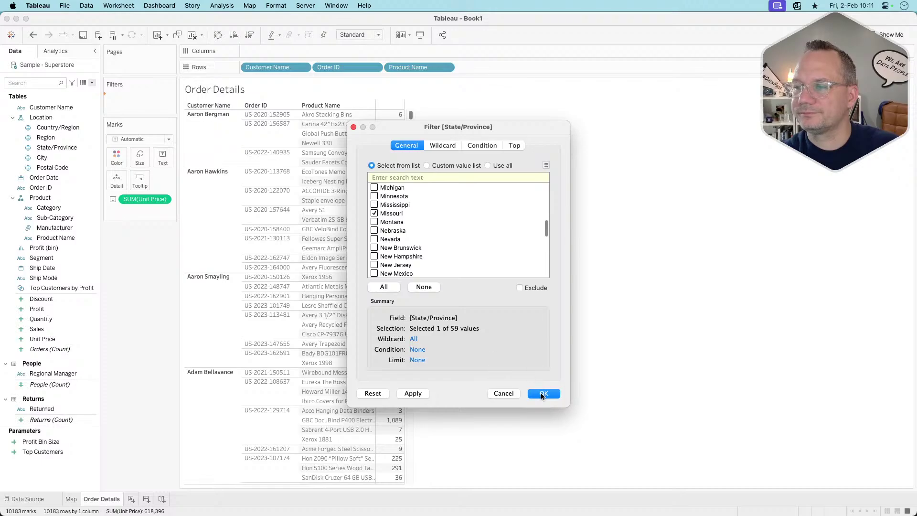
{"action": "left_click", "coordinate": [542, 393]}
{"action": "left_click_drag", "start_coordinate": [43, 158], "coordinate": [145, 113]}
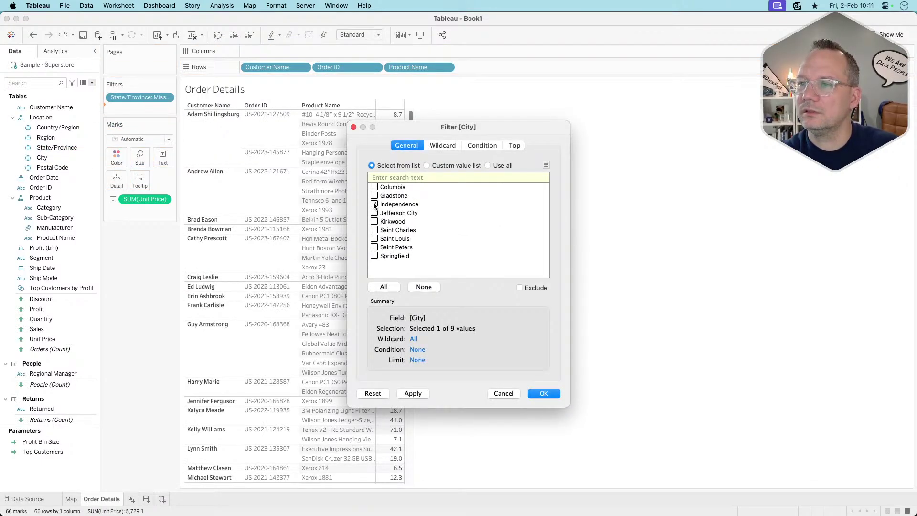
{"action": "left_click", "coordinate": [544, 393]}
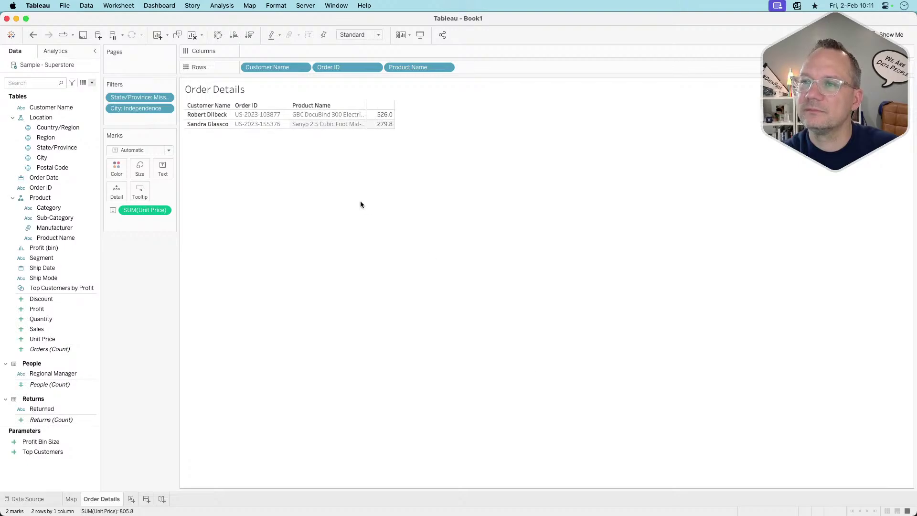
Compare the unit prices with the reference table and set Unit Price's default number format to Currency (Custom) with 0 decimal places
{"action": "key", "text": "super+Tab"}
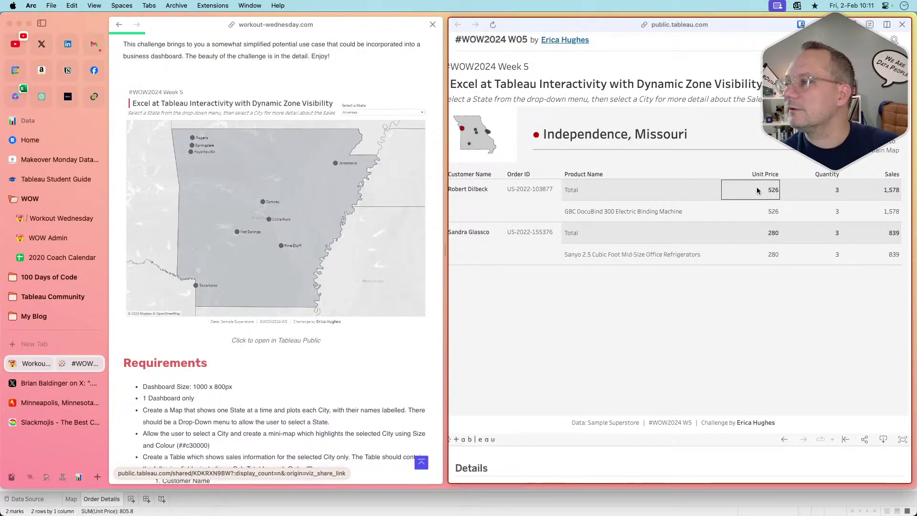
{"action": "key", "text": "super+Tab"}
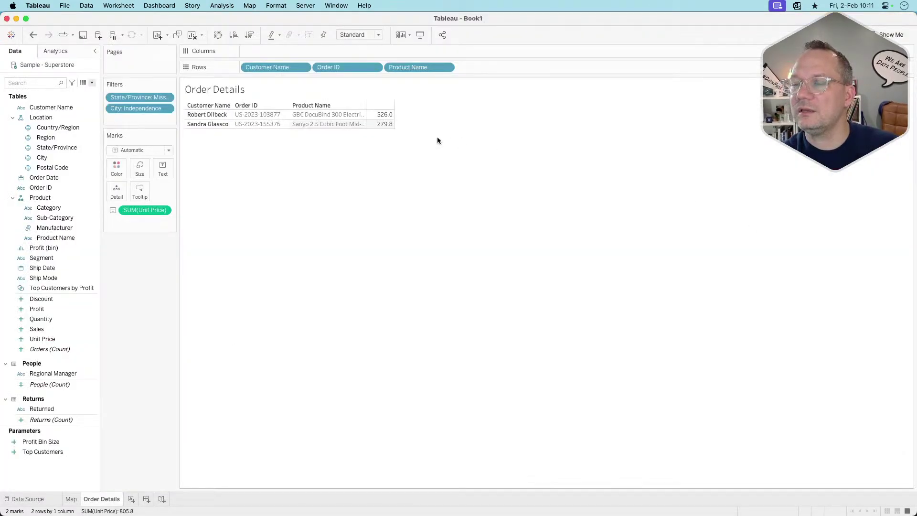
{"action": "right_click", "coordinate": [57, 338]}
{"action": "mouse_move", "coordinate": [96, 270]}
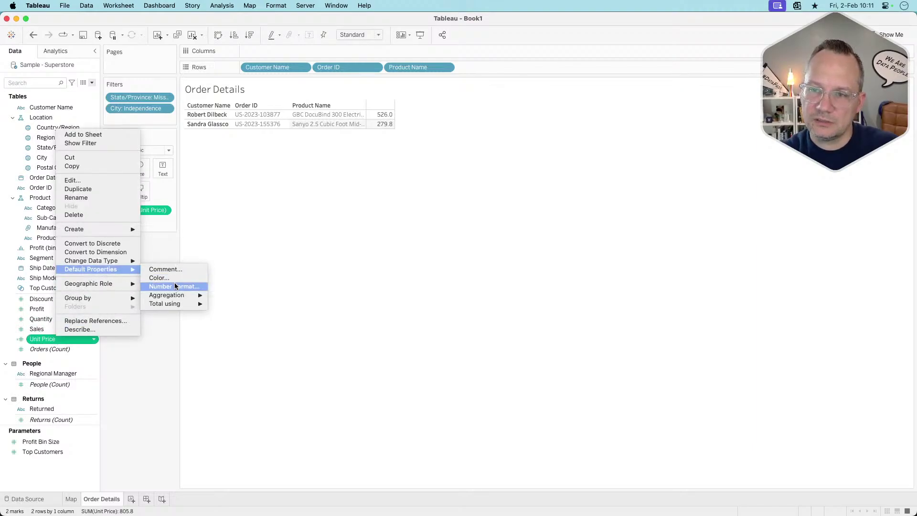
{"action": "left_click", "coordinate": [174, 285]}
{"action": "left_click", "coordinate": [396, 245]}
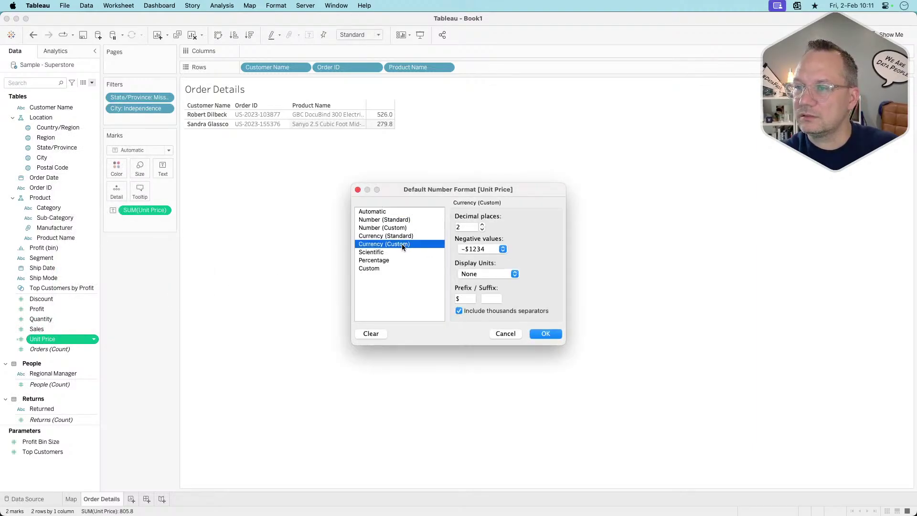
{"action": "left_click", "coordinate": [482, 230]}
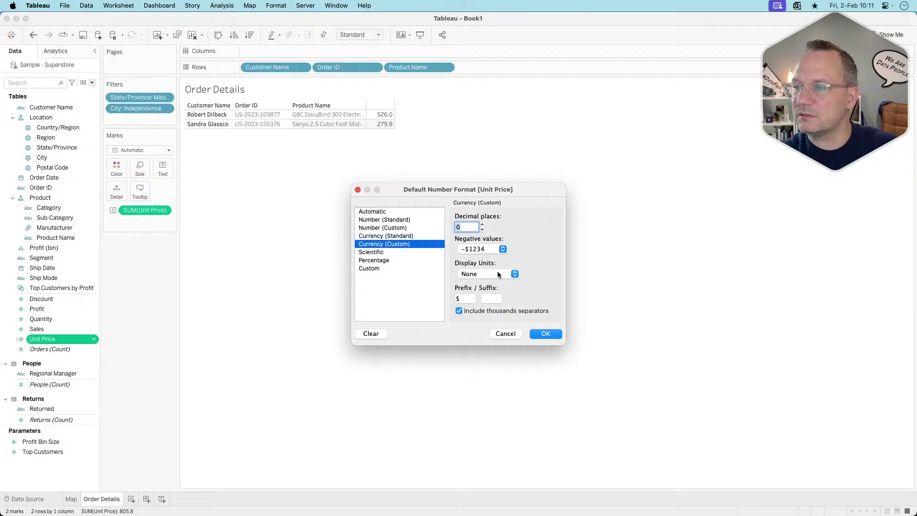
{"action": "left_click", "coordinate": [546, 334]}
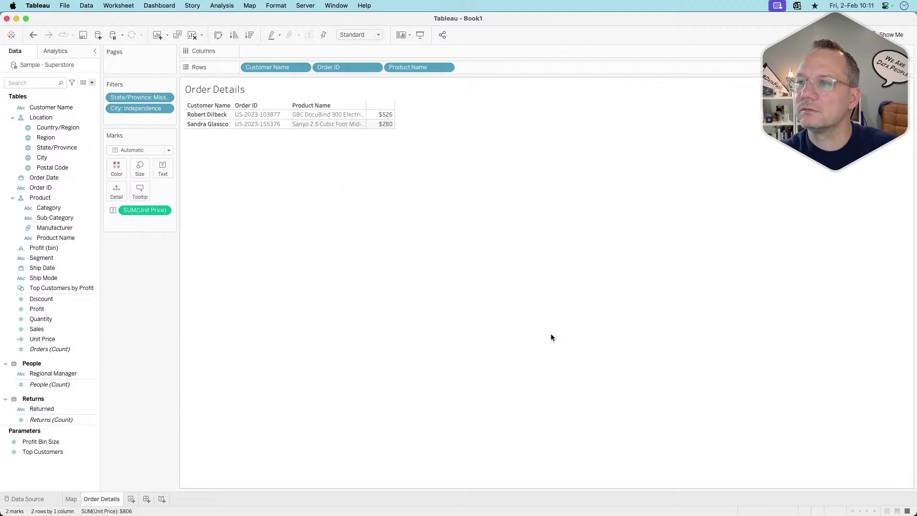
Add Quantity and Sales to the table and order the measures as Unit Price, Quantity, Sales, following the reference
{"action": "key", "text": "super+Tab"}
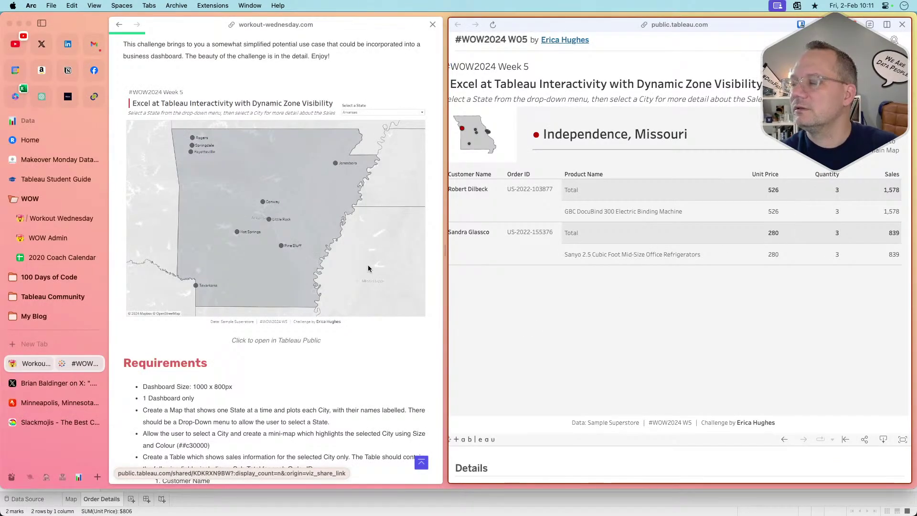
{"action": "key", "text": "super+Tab"}
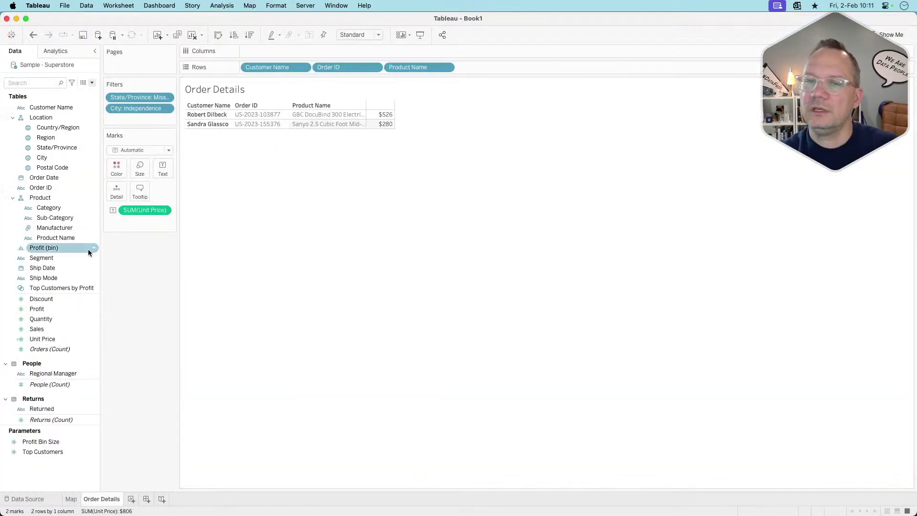
{"action": "double_click", "coordinate": [46, 319]}
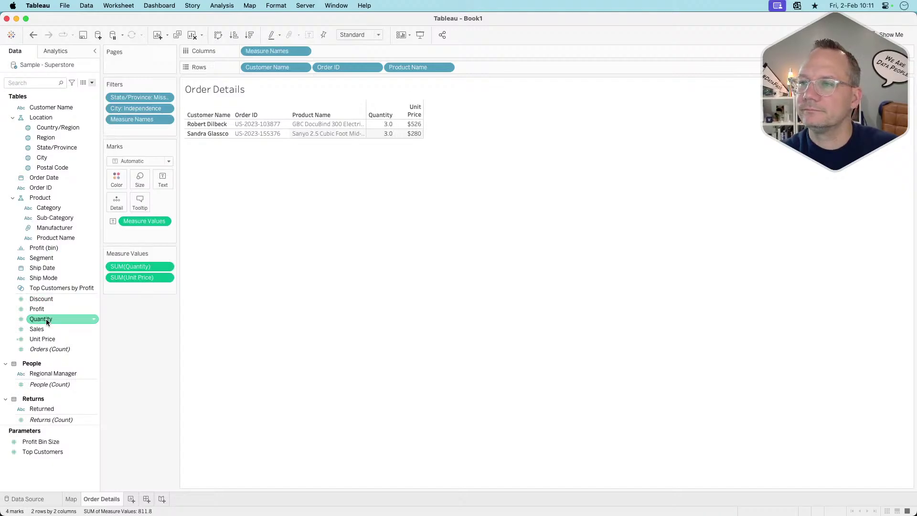
{"action": "key", "text": "super+Tab"}
{"action": "key", "text": "super+Tab"}
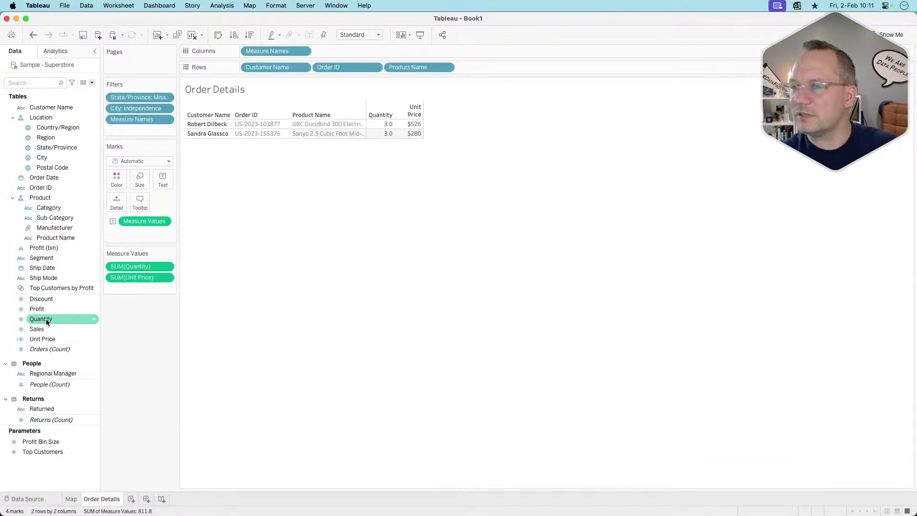
{"action": "double_click", "coordinate": [44, 328]}
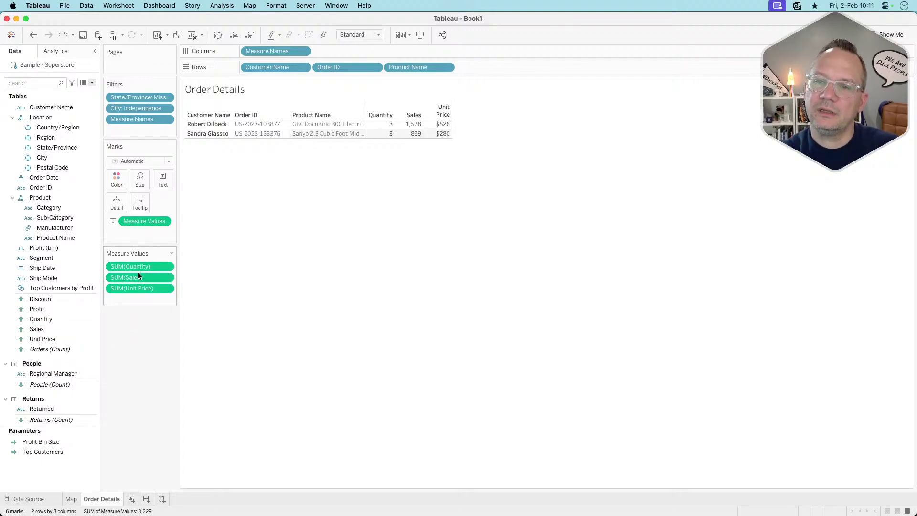
{"action": "left_click_drag", "start_coordinate": [137, 290], "coordinate": [137, 262]}
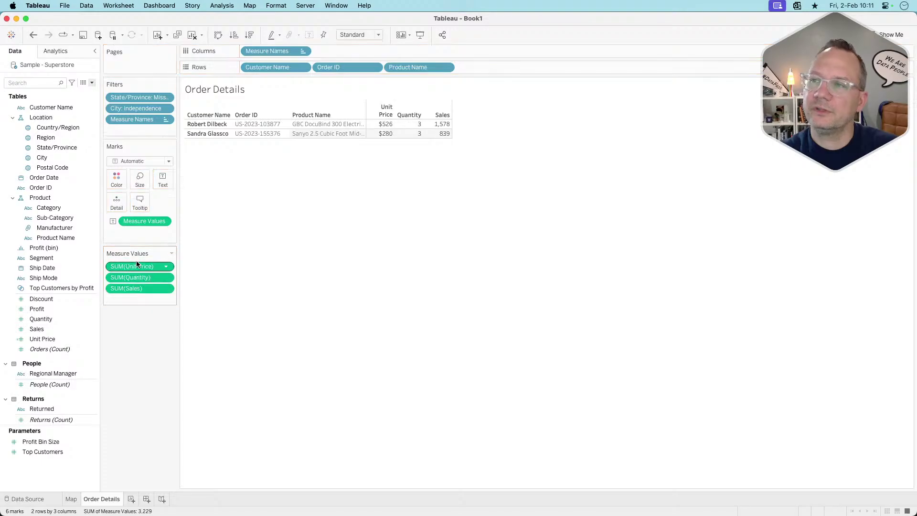
Check the reference table's total rows and add all subtotals to the Order Details table
{"action": "key", "text": "super+Tab"}
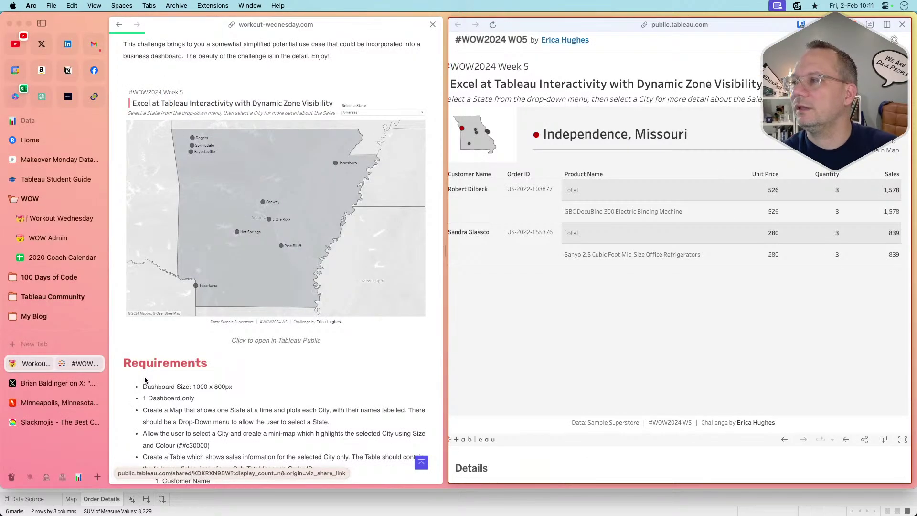
{"action": "key", "text": "super+Tab"}
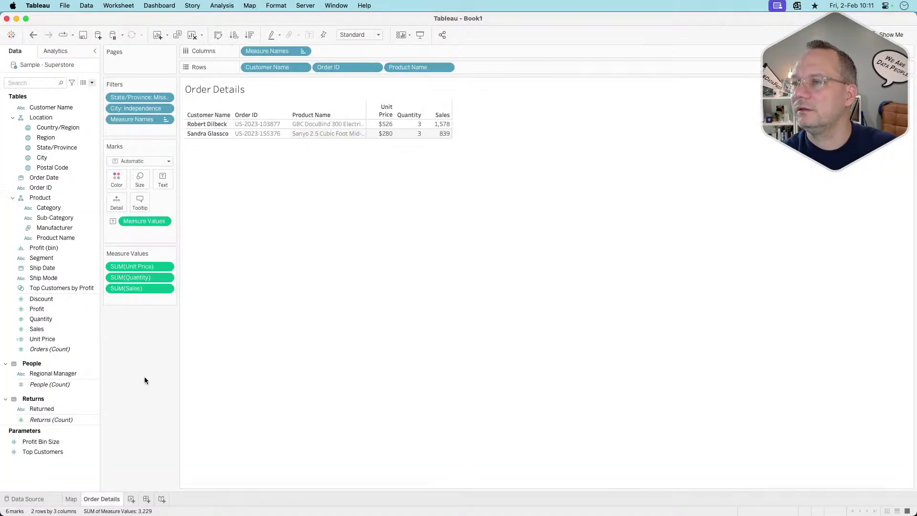
{"action": "left_click", "coordinate": [167, 9]}
{"action": "mouse_move", "coordinate": [222, 6]}
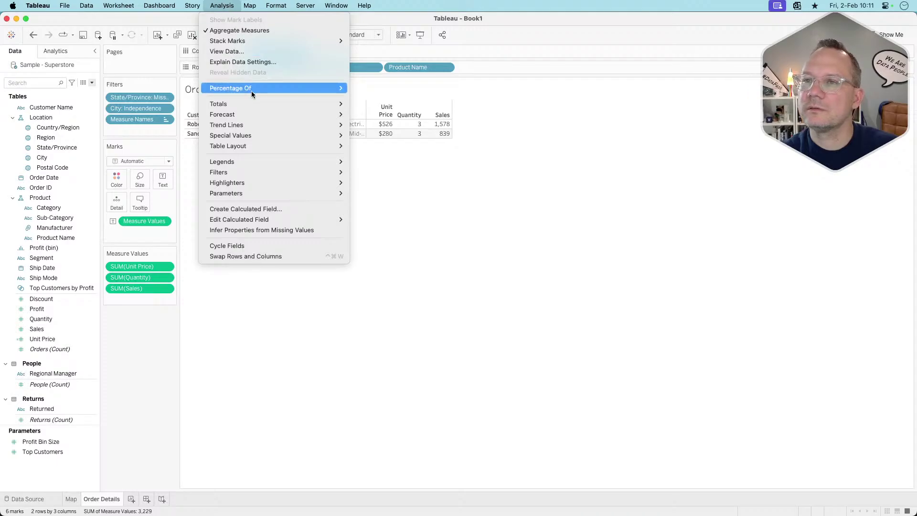
{"action": "mouse_move", "coordinate": [292, 104]}
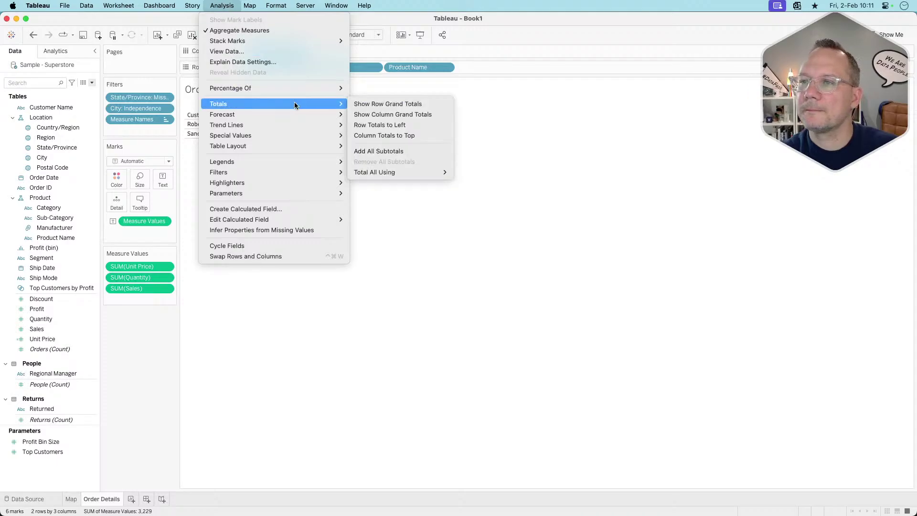
{"action": "left_click", "coordinate": [401, 151]}
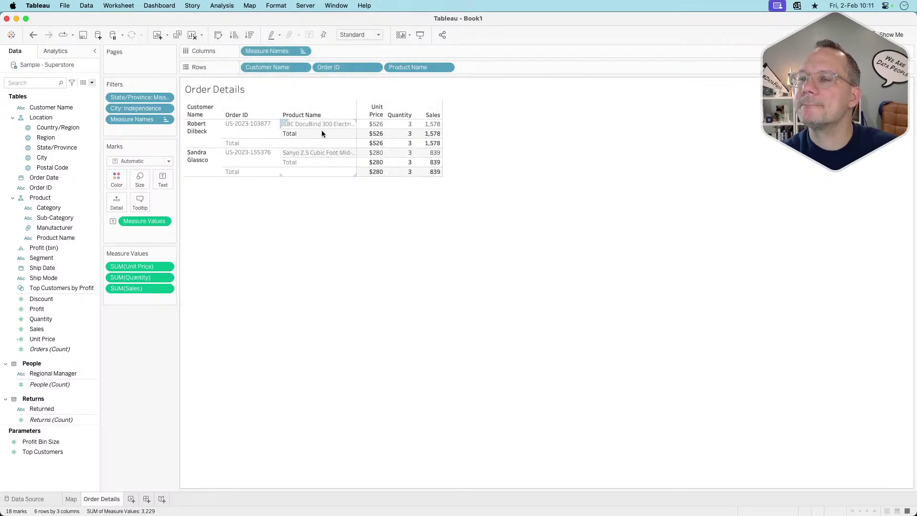
Place the column totals at the top and turn off the subtotals for Customer Name
{"action": "left_click", "coordinate": [221, 5]}
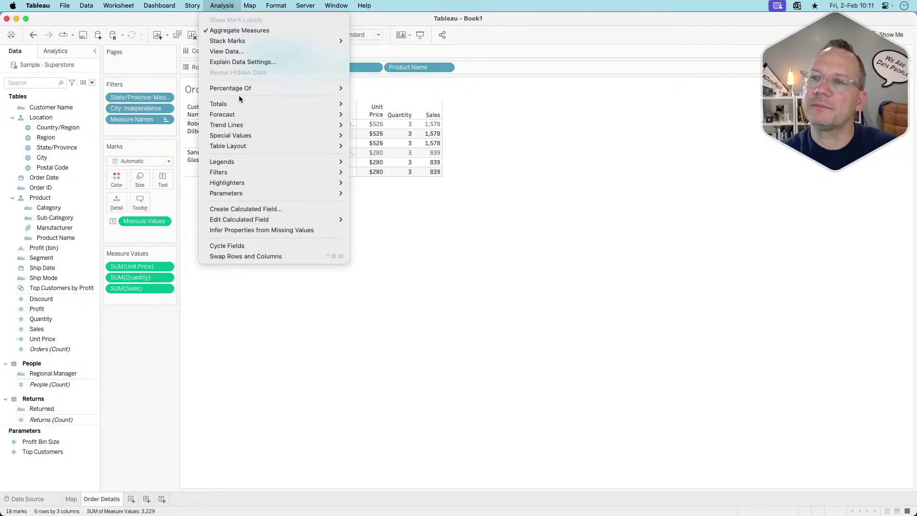
{"action": "mouse_move", "coordinate": [242, 102]}
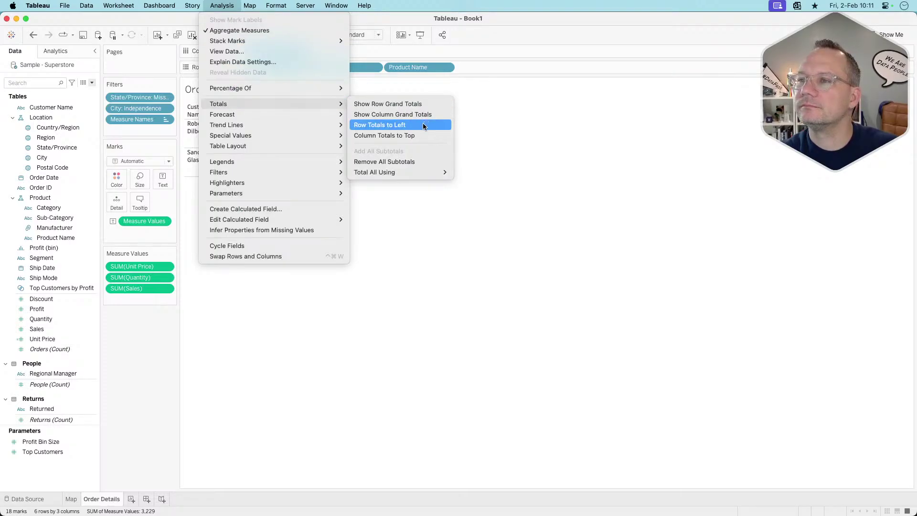
{"action": "left_click", "coordinate": [413, 136]}
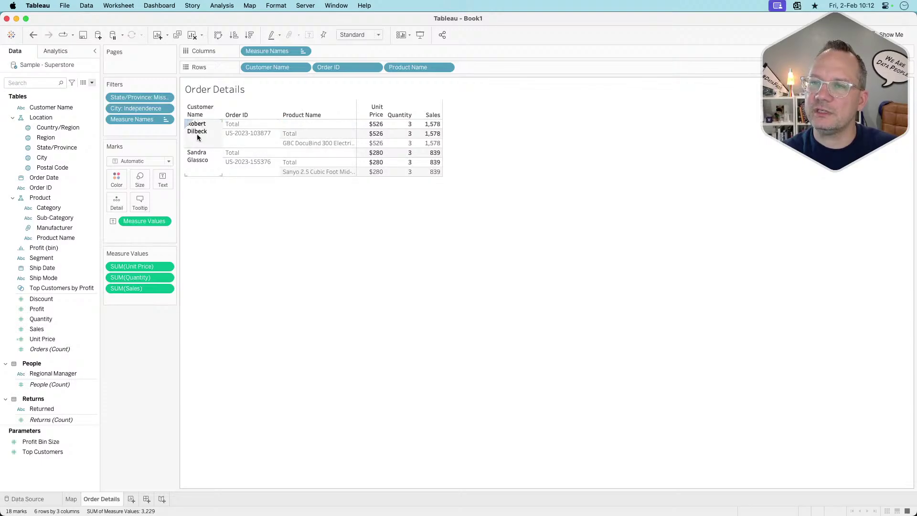
{"action": "left_click", "coordinate": [303, 68]}
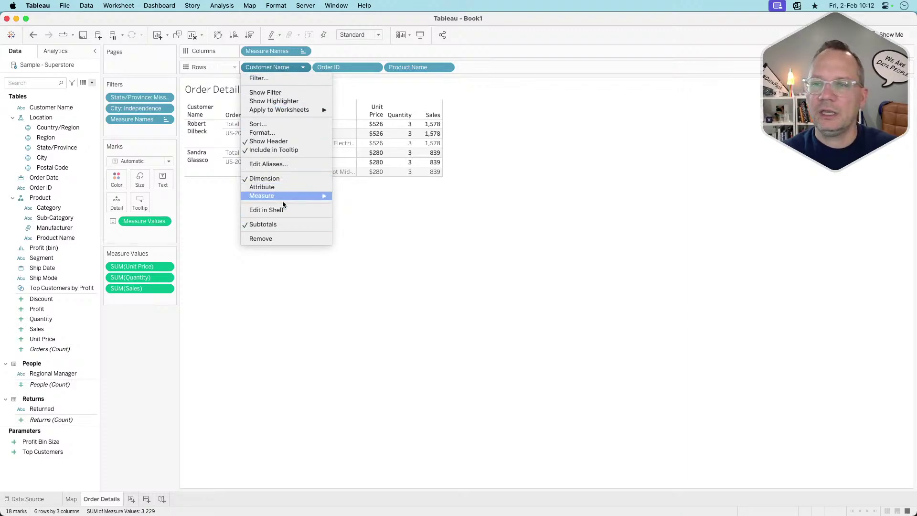
{"action": "left_click", "coordinate": [282, 224]}
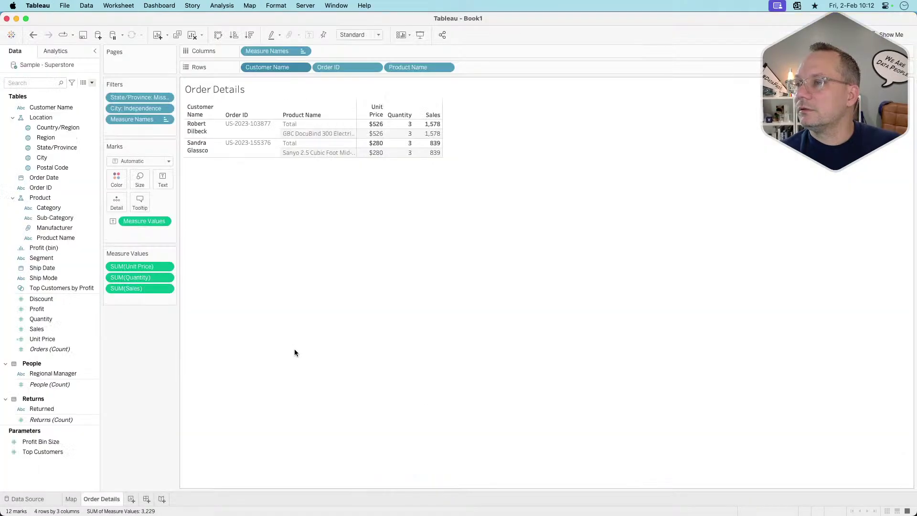
Set the sheet's row banding shading to None for both the pane and the header
{"action": "right_click", "coordinate": [364, 125]}
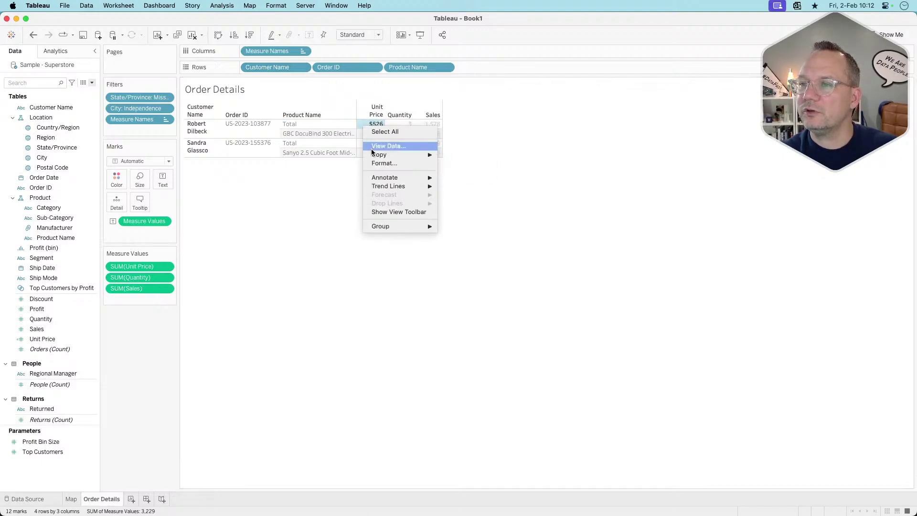
{"action": "left_click", "coordinate": [375, 164]}
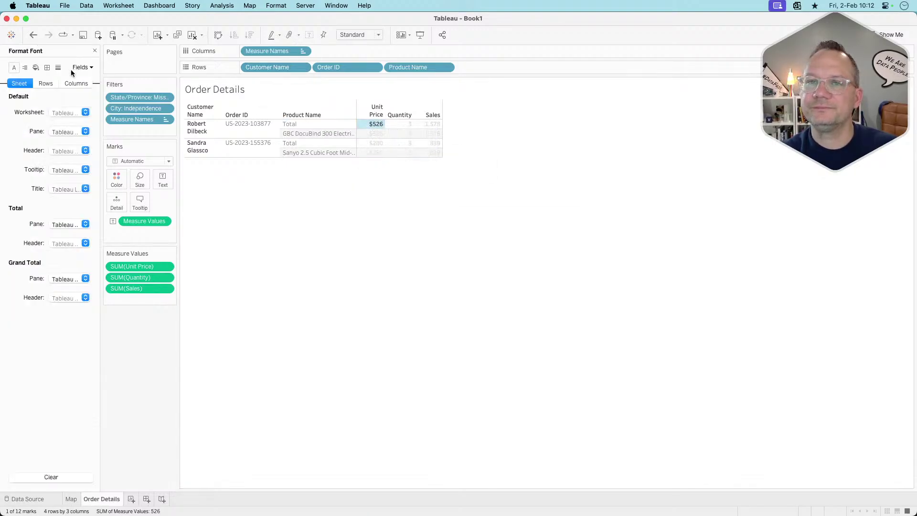
{"action": "left_click", "coordinate": [36, 67]}
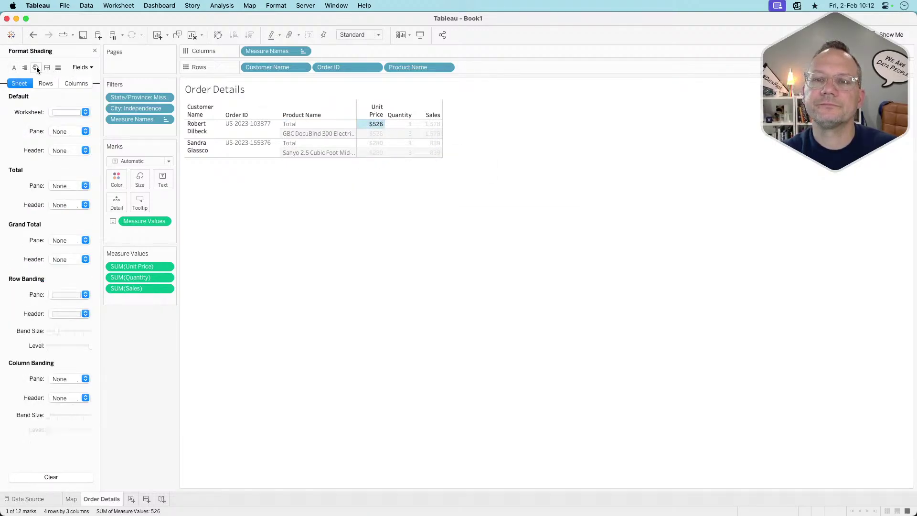
{"action": "left_click", "coordinate": [58, 294]}
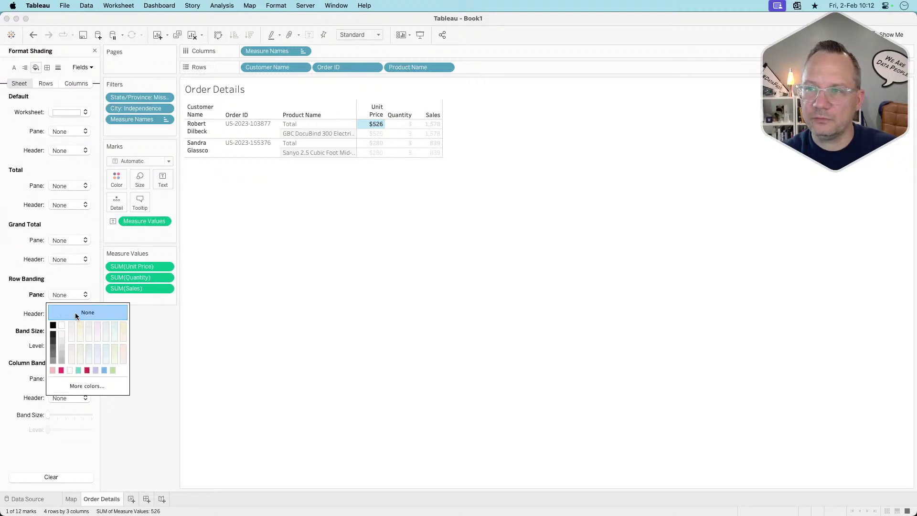
{"action": "left_click", "coordinate": [56, 312]}
{"action": "left_click", "coordinate": [57, 314]}
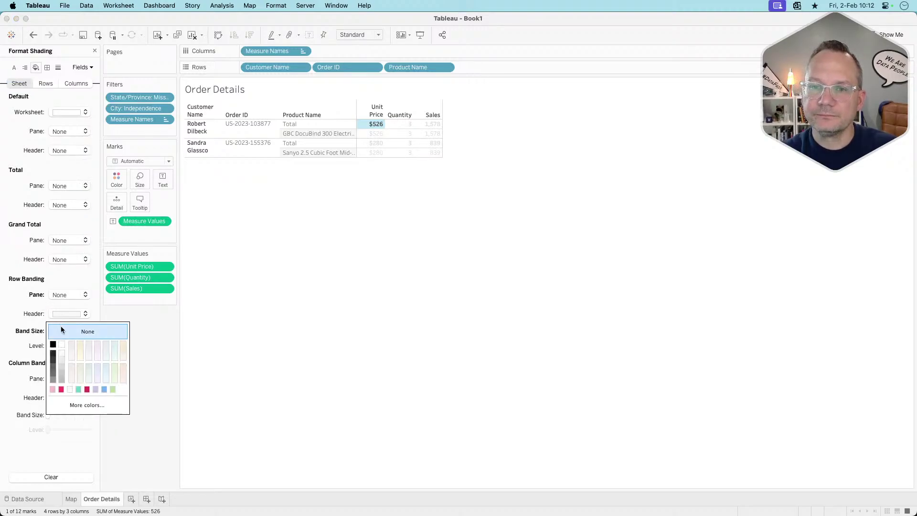
{"action": "left_click", "coordinate": [58, 301]}
Shade the pane and header of the Total rows light grey
{"action": "left_click", "coordinate": [64, 241]}
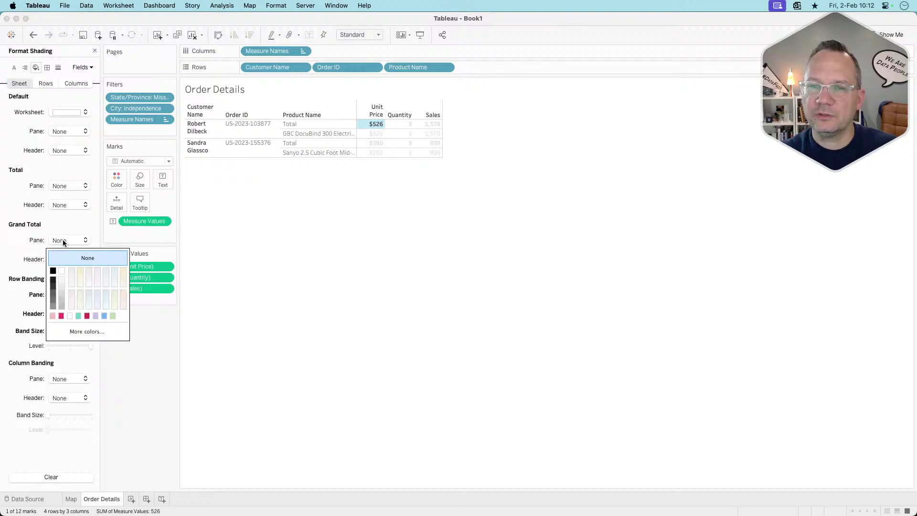
{"action": "left_click", "coordinate": [62, 240]}
{"action": "left_click", "coordinate": [68, 185]}
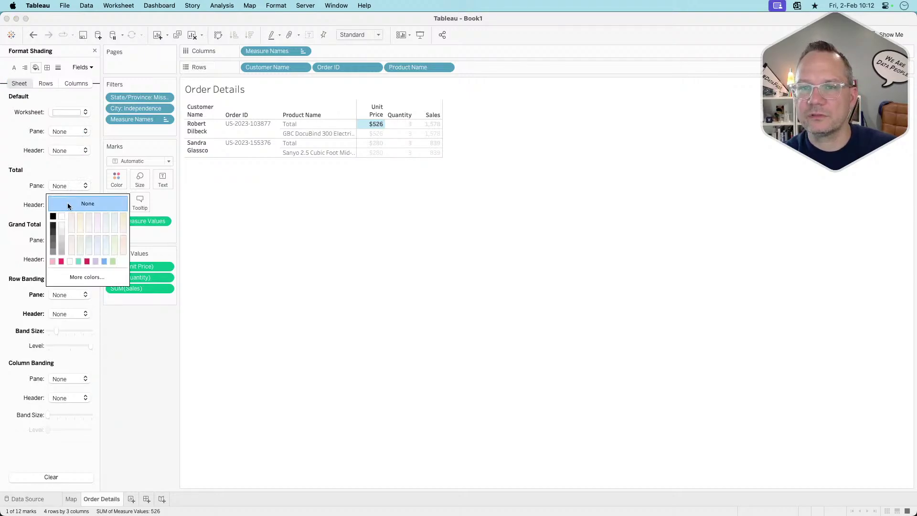
{"action": "left_click", "coordinate": [61, 229]}
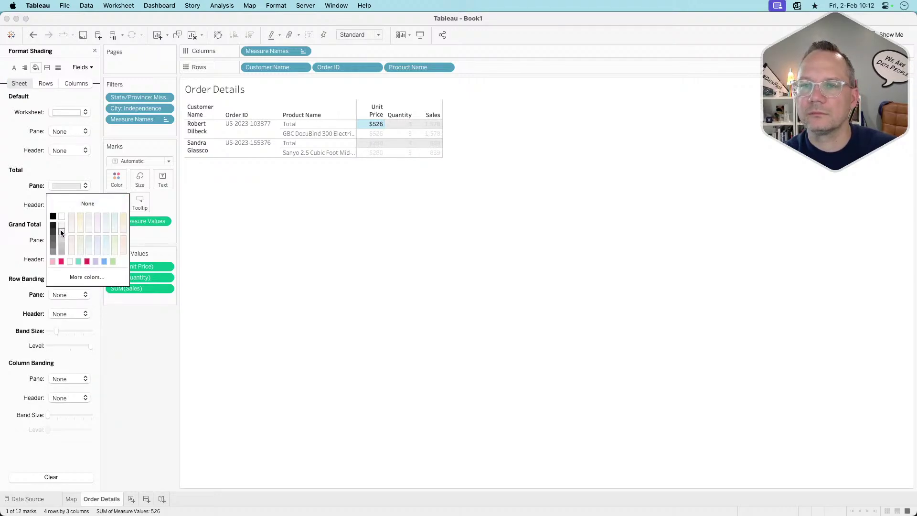
{"action": "left_click", "coordinate": [68, 205]}
{"action": "left_click", "coordinate": [68, 204]}
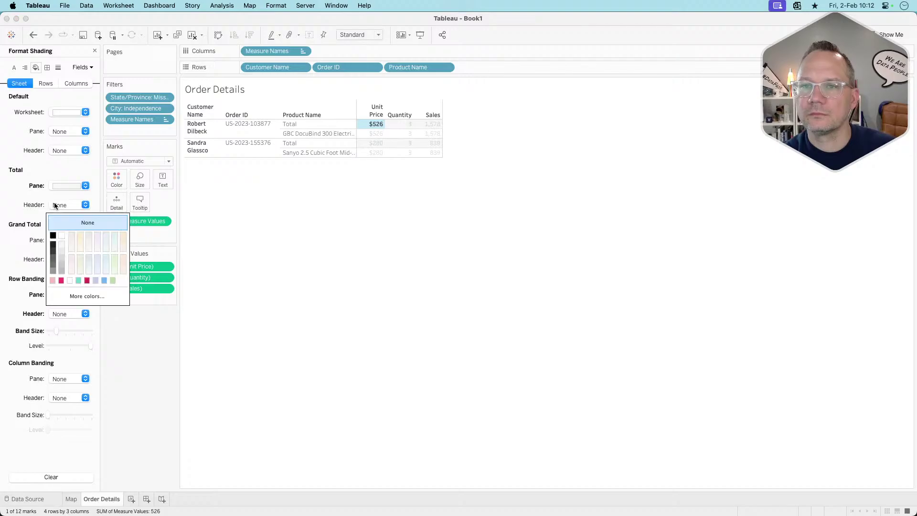
{"action": "left_click", "coordinate": [61, 244]}
{"action": "left_click", "coordinate": [298, 245]}
Compare the total rows' shading with the reference and set a darker grey for both the Total pane and header
{"action": "key", "text": "super+Tab"}
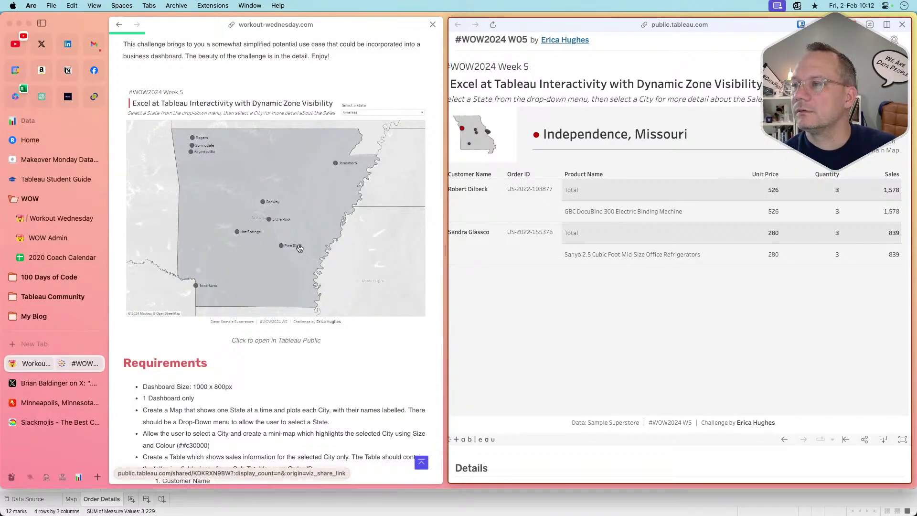
{"action": "key", "text": "super+Tab"}
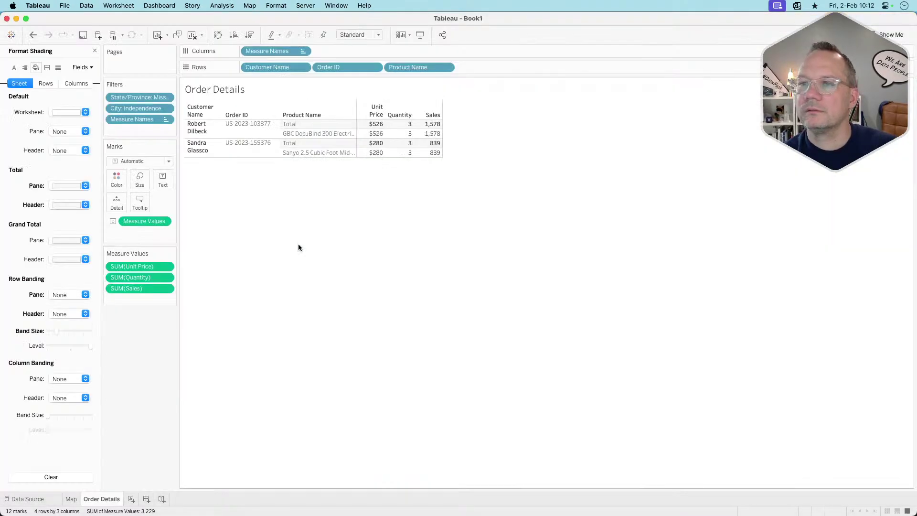
{"action": "left_click", "coordinate": [67, 186]}
{"action": "left_click", "coordinate": [61, 233]}
{"action": "left_click", "coordinate": [29, 231]}
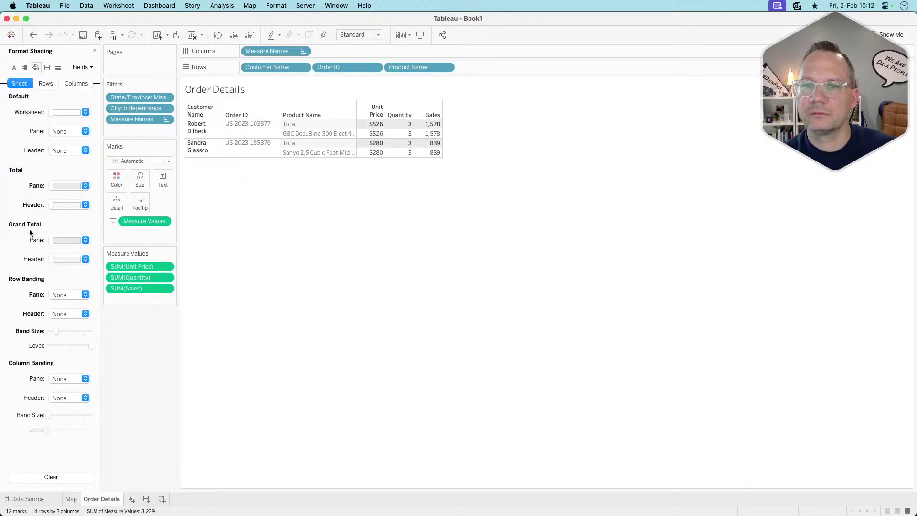
{"action": "left_click", "coordinate": [54, 241]}
{"action": "left_click", "coordinate": [58, 204]}
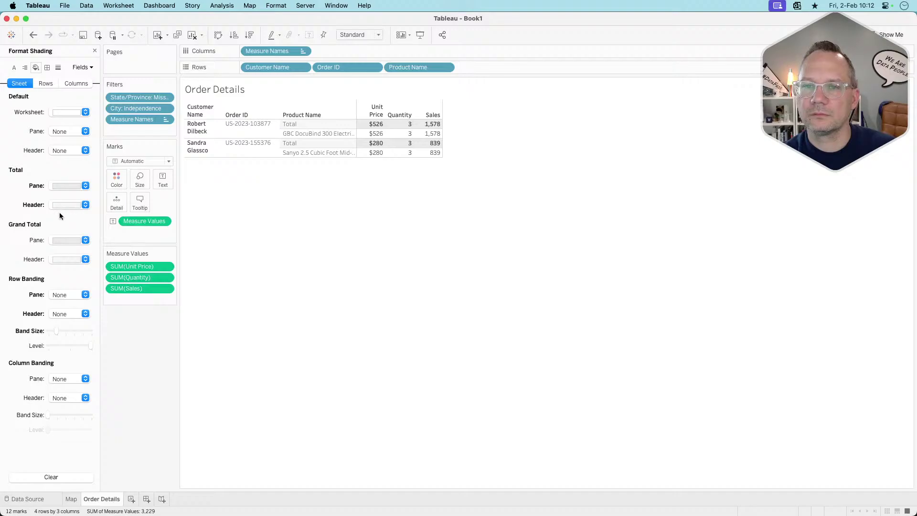
{"action": "left_click", "coordinate": [59, 205]}
{"action": "left_click", "coordinate": [63, 248]}
{"action": "left_click", "coordinate": [283, 262]}
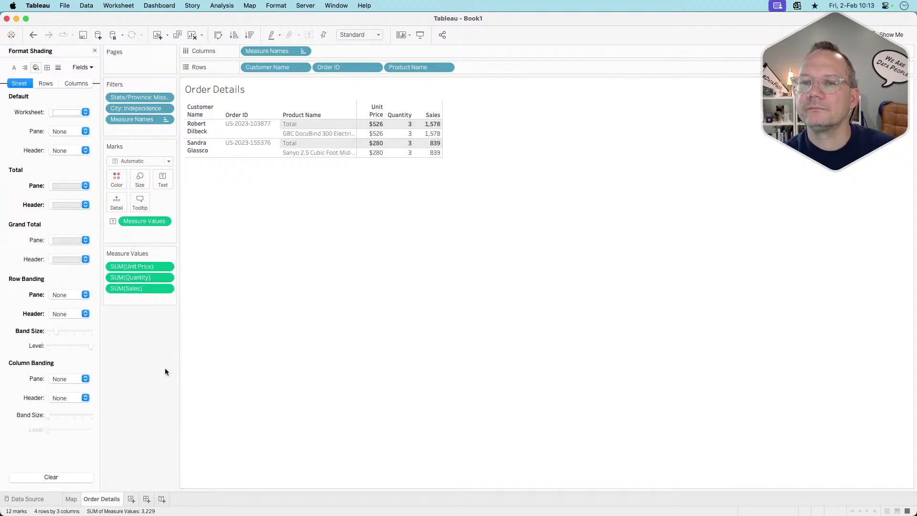
Check the reference layout and widen the Customer Name and Product Name columns so their full text fits on one line
{"action": "key", "text": "super+Tab"}
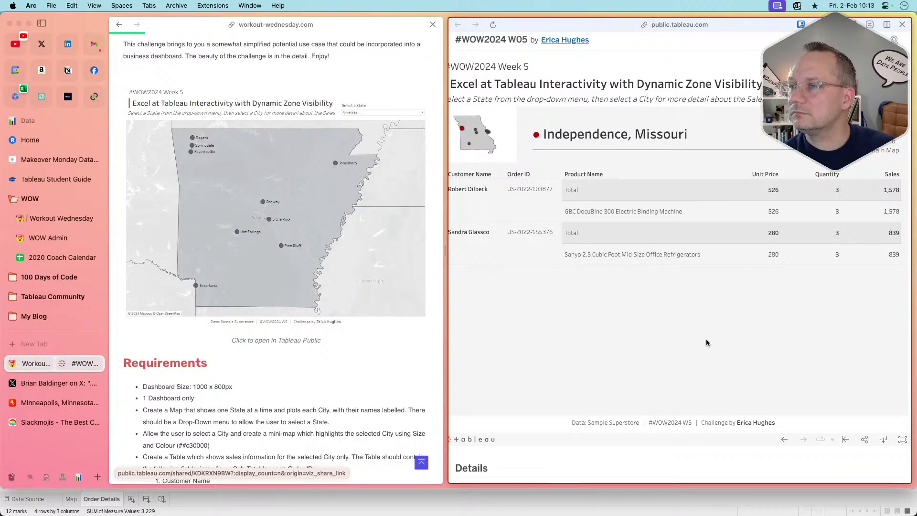
{"action": "key", "text": "super+Tab"}
{"action": "key", "text": "super+Tab"}
{"action": "key", "text": "super+Tab"}
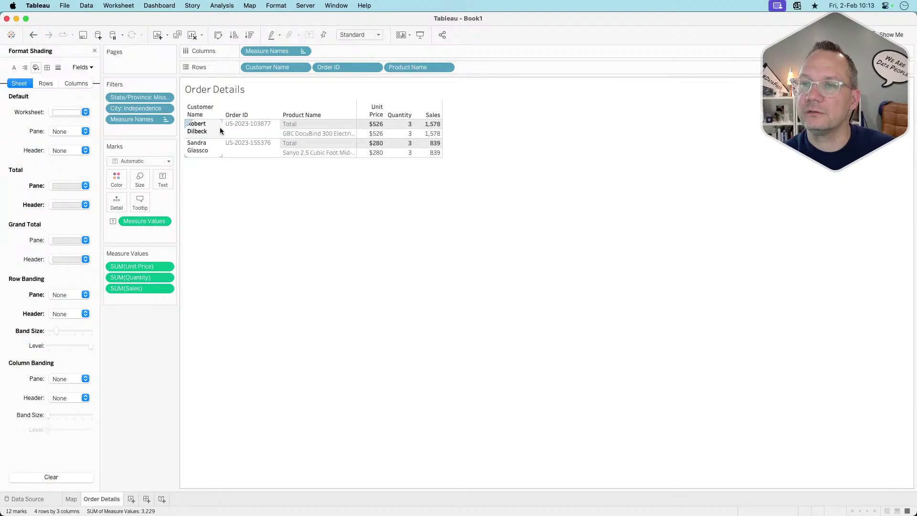
{"action": "left_click", "coordinate": [222, 127]}
{"action": "key", "text": "super+Tab"}
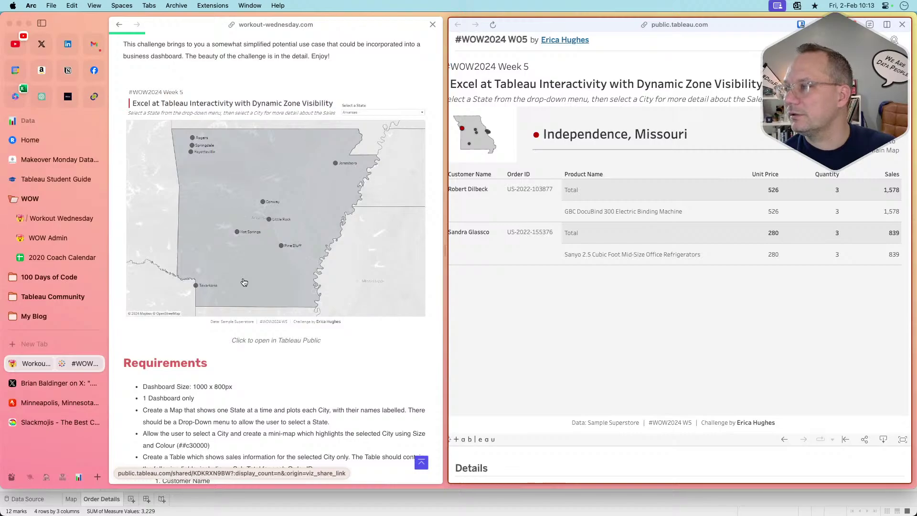
{"action": "key", "text": "super+Tab"}
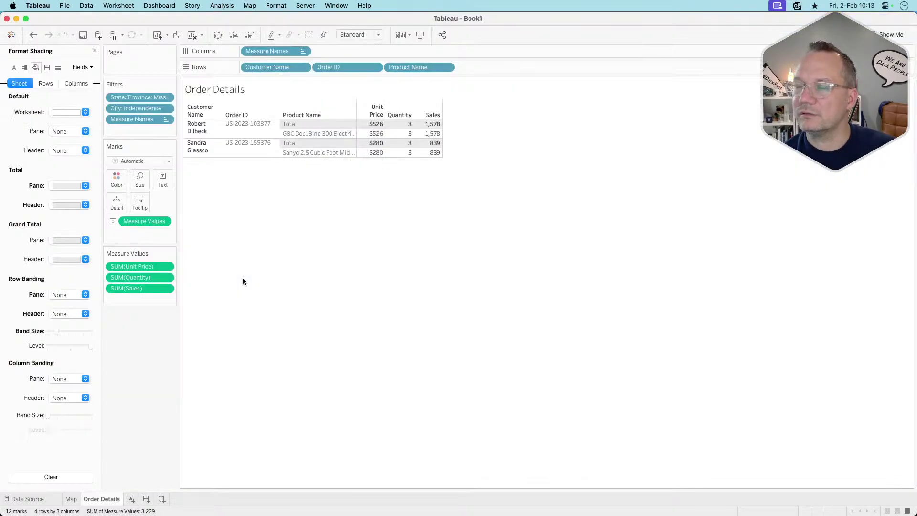
{"action": "left_click", "coordinate": [220, 130]}
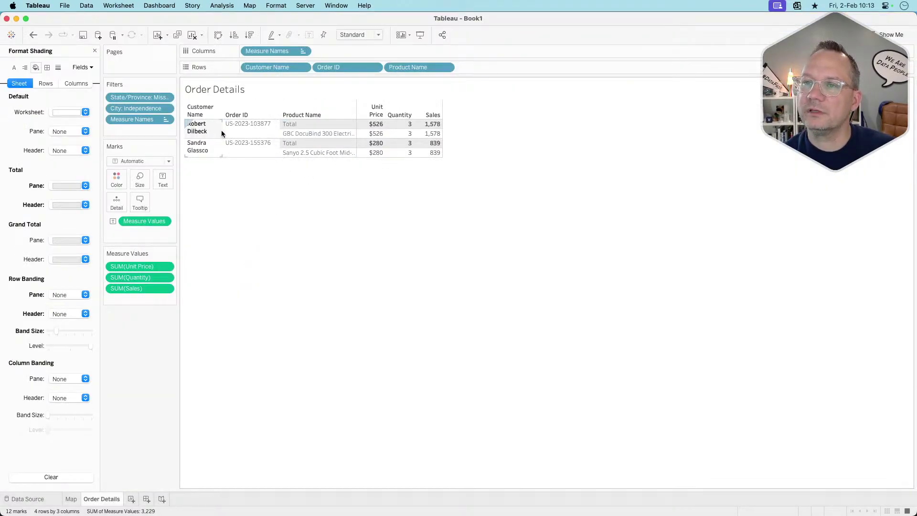
{"action": "left_click_drag", "start_coordinate": [220, 129], "coordinate": [247, 131]}
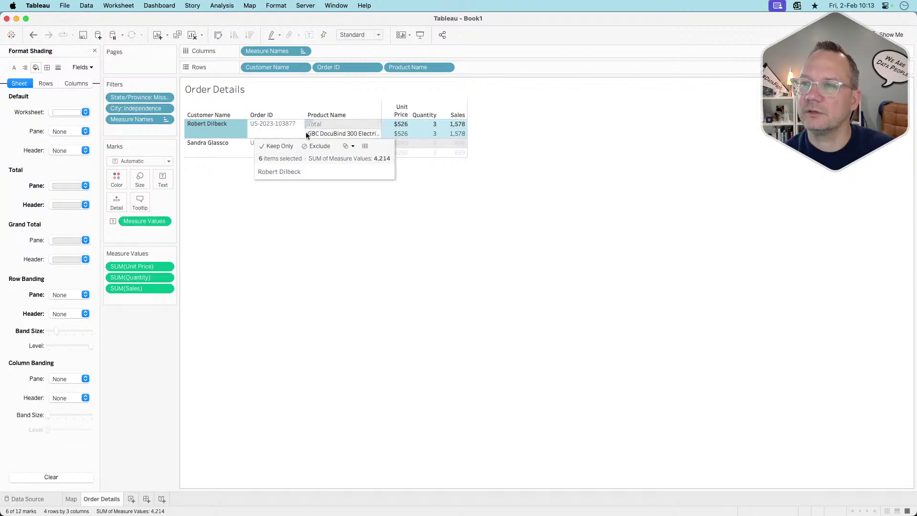
{"action": "left_click_drag", "start_coordinate": [410, 139], "coordinate": [453, 144]}
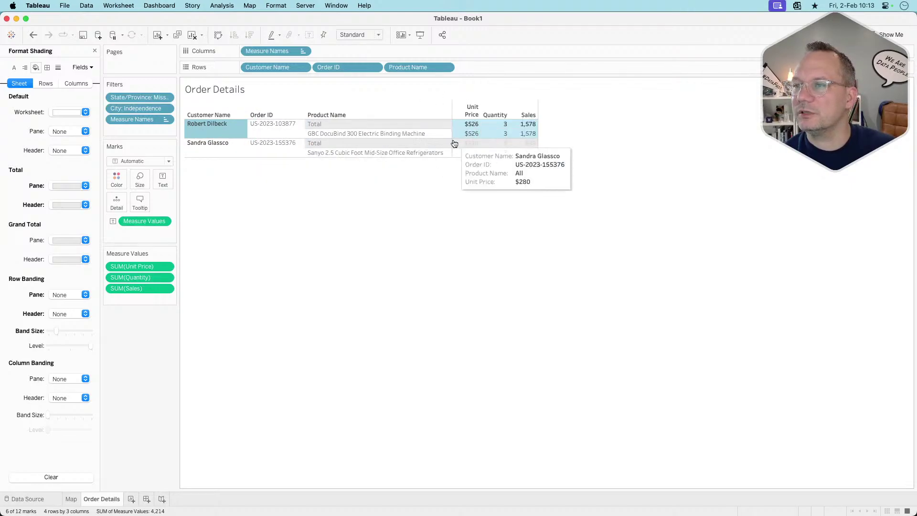
Set the table to Fit Width and widen the Product Name column to match the reference proportions
{"action": "left_click", "coordinate": [372, 34]}
{"action": "left_click", "coordinate": [366, 51]}
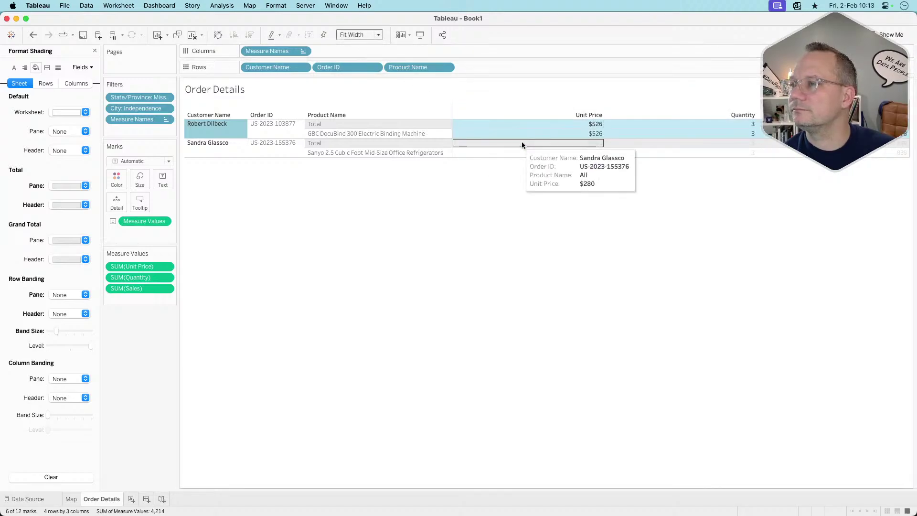
{"action": "left_click", "coordinate": [495, 223]}
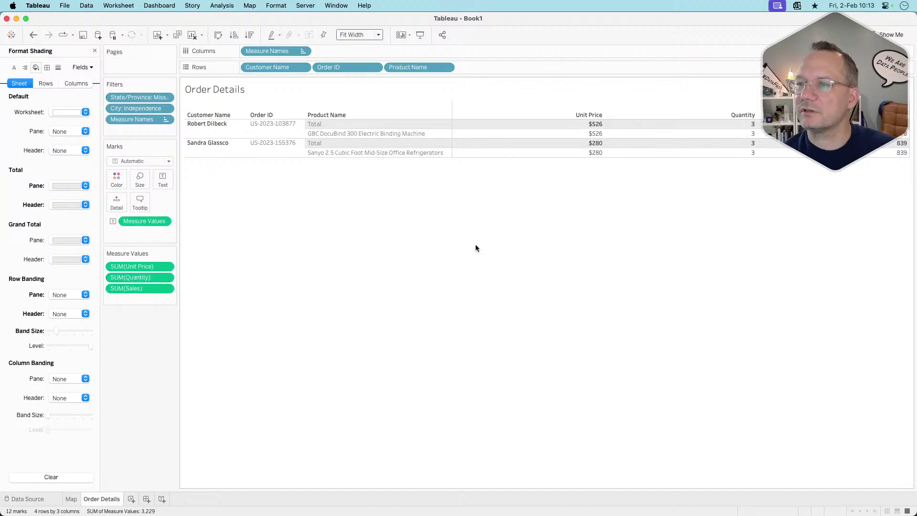
{"action": "key", "text": "super+Tab"}
{"action": "key", "text": "super+Tab"}
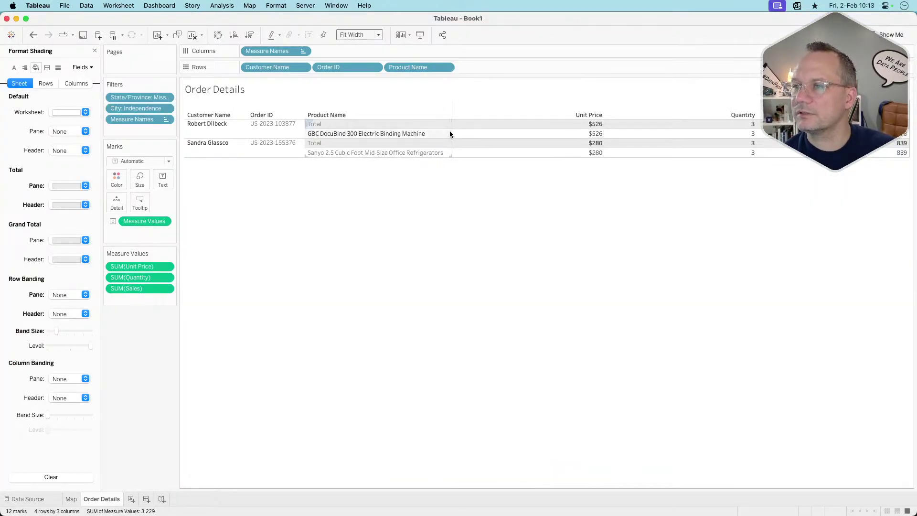
{"action": "left_click_drag", "start_coordinate": [451, 133], "coordinate": [620, 134]}
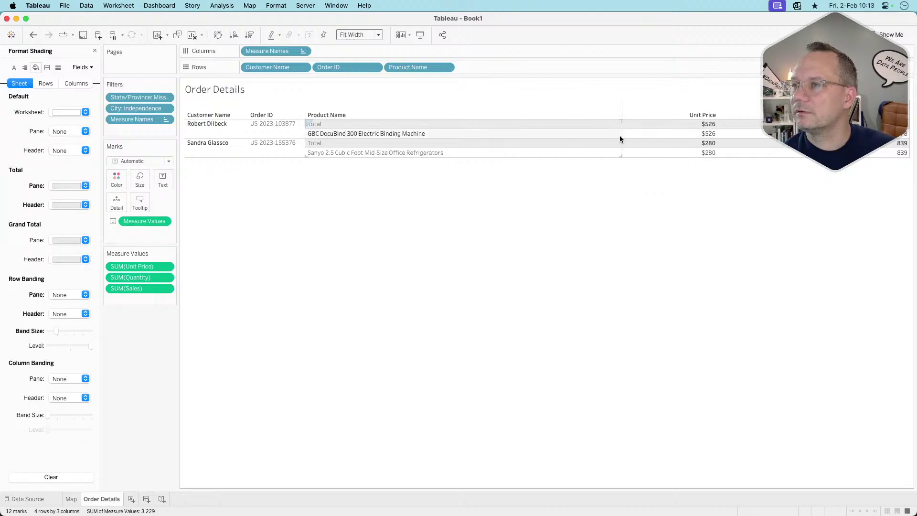
{"action": "key", "text": "super+Tab"}
{"action": "key", "text": "super+Tab"}
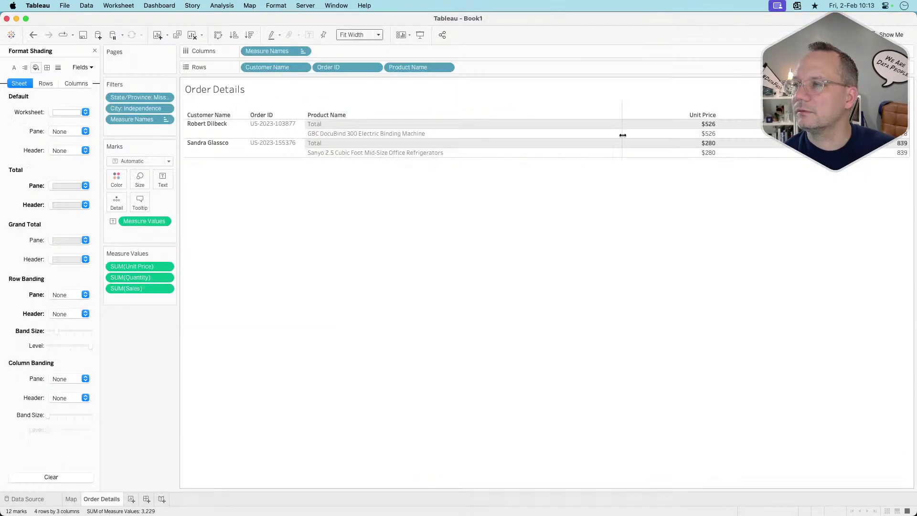
{"action": "left_click_drag", "start_coordinate": [623, 135], "coordinate": [575, 135]}
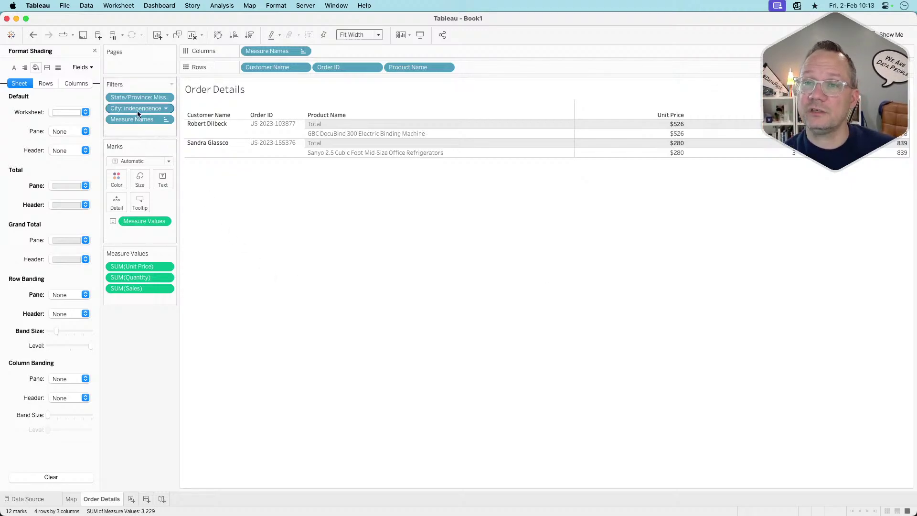
Remove the State/Province and City filters from the Order Details sheet, close the shading format settings and return to the Map sheet
{"action": "left_click_drag", "start_coordinate": [140, 108], "coordinate": [127, 427]}
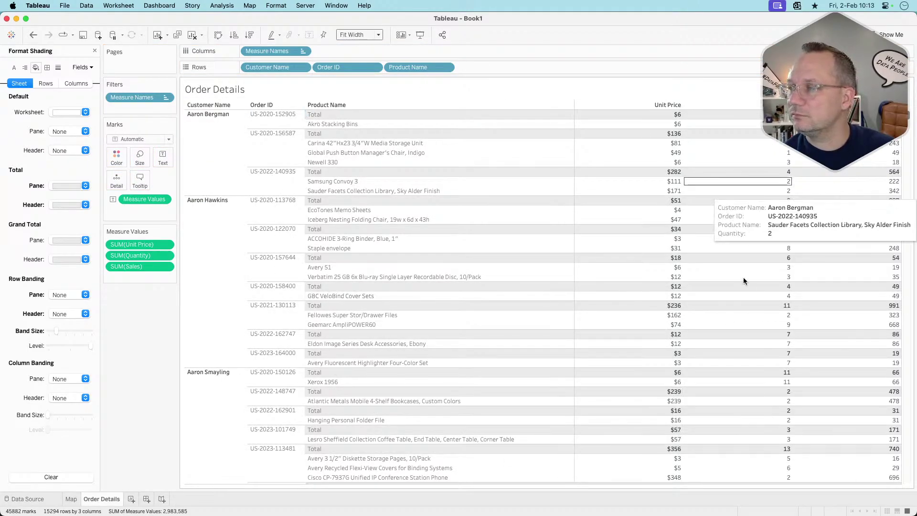
{"action": "scroll", "coordinate": [635, 353], "scroll_direction": "down", "scroll_amount": 20}
{"action": "scroll", "coordinate": [635, 353], "scroll_direction": "up", "scroll_amount": 20}
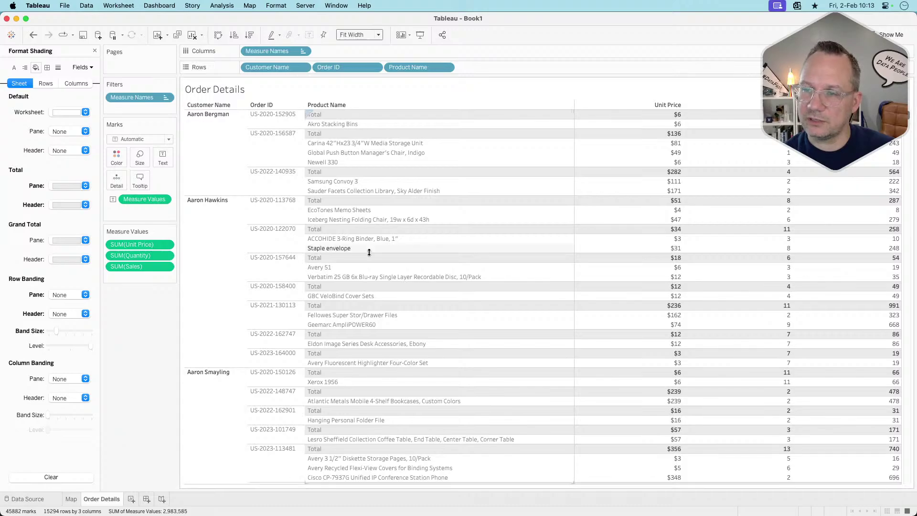
{"action": "left_click", "coordinate": [71, 499]}
{"action": "left_click", "coordinate": [101, 499]}
{"action": "key", "text": "super+Tab"}
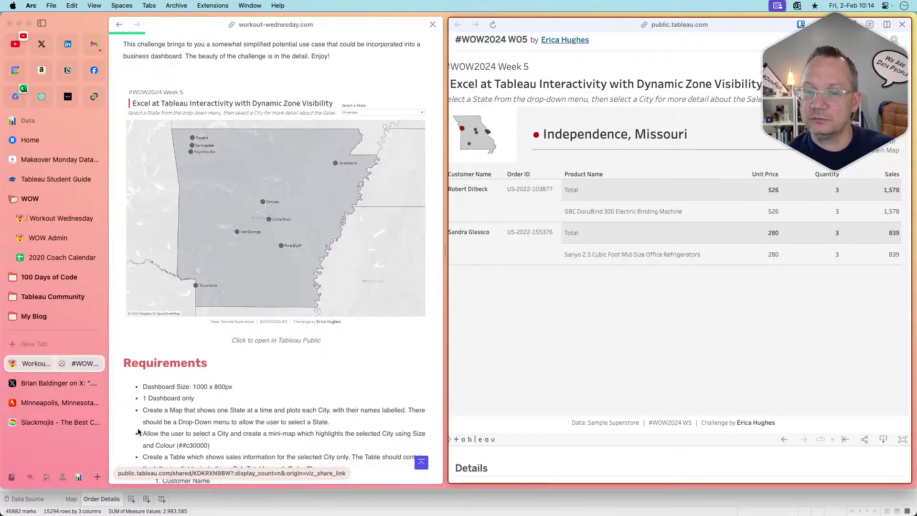
{"action": "key", "text": "super+Tab"}
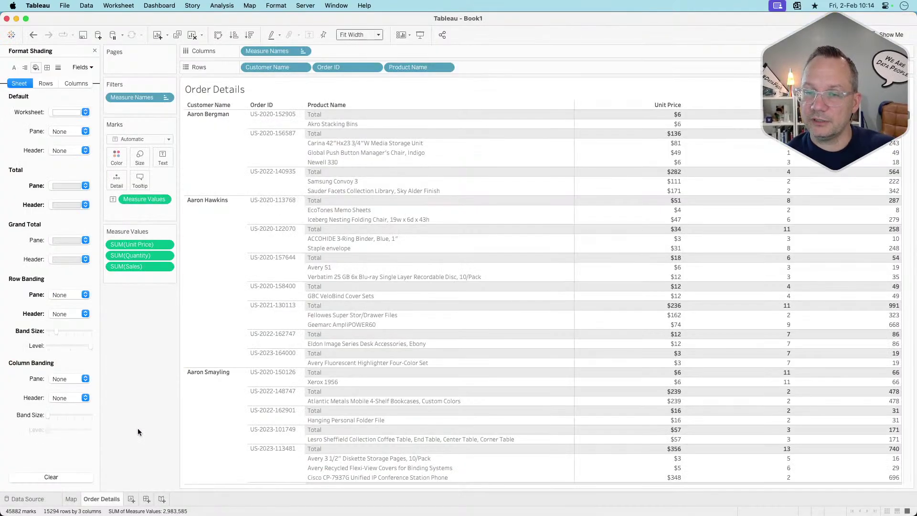
{"action": "left_click", "coordinate": [95, 51]}
{"action": "left_click", "coordinate": [71, 498]}
{"action": "right_click", "coordinate": [54, 477]}
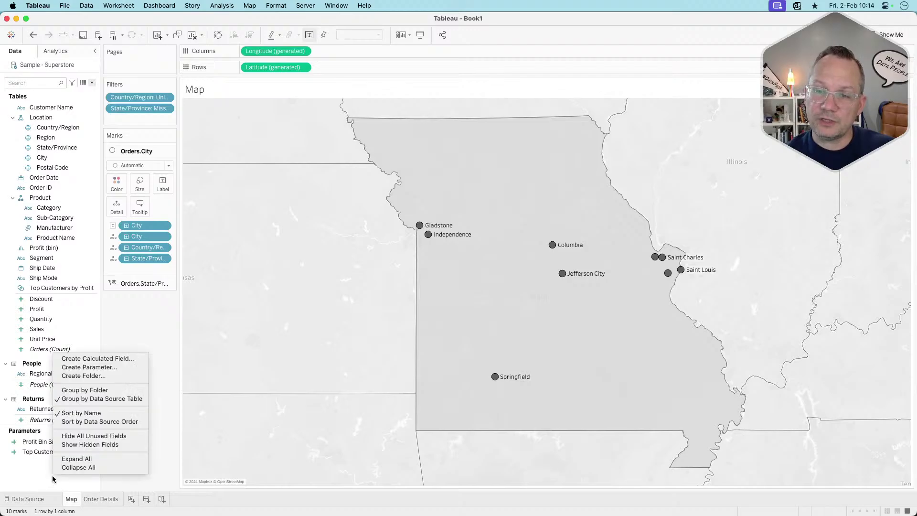
{"action": "key", "text": "Escape"}
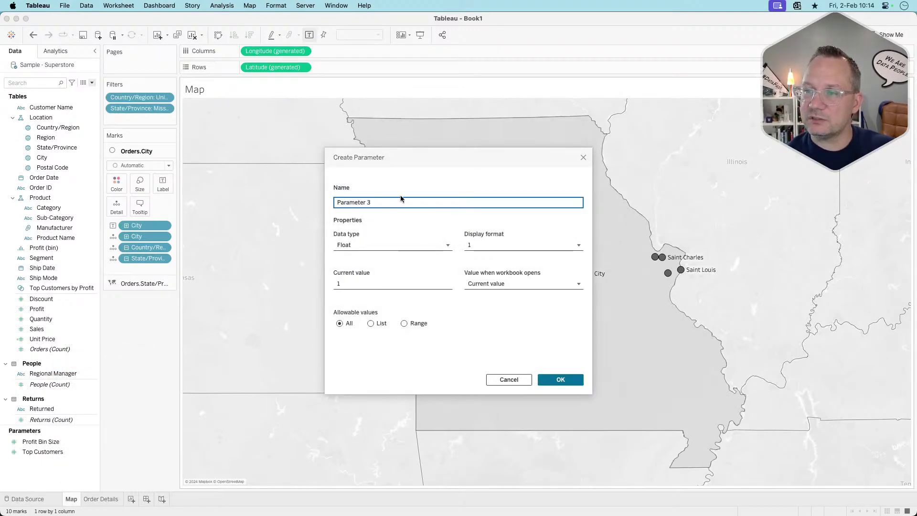
{"action": "type", "text": "Selected Cit"}
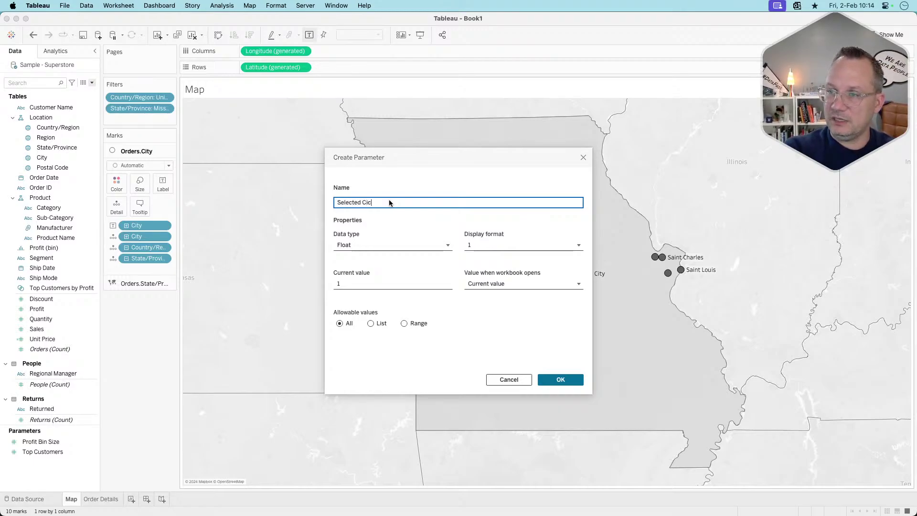
{"action": "type", "text": "Cic"}
{"action": "key", "text": "BackSpace"}
{"action": "type", "text": "ity"}
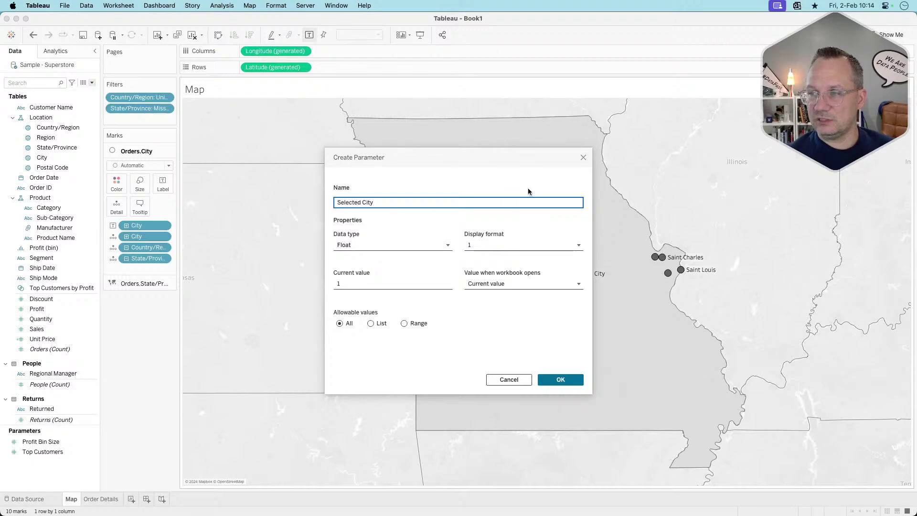
{"action": "left_click", "coordinate": [582, 158]}
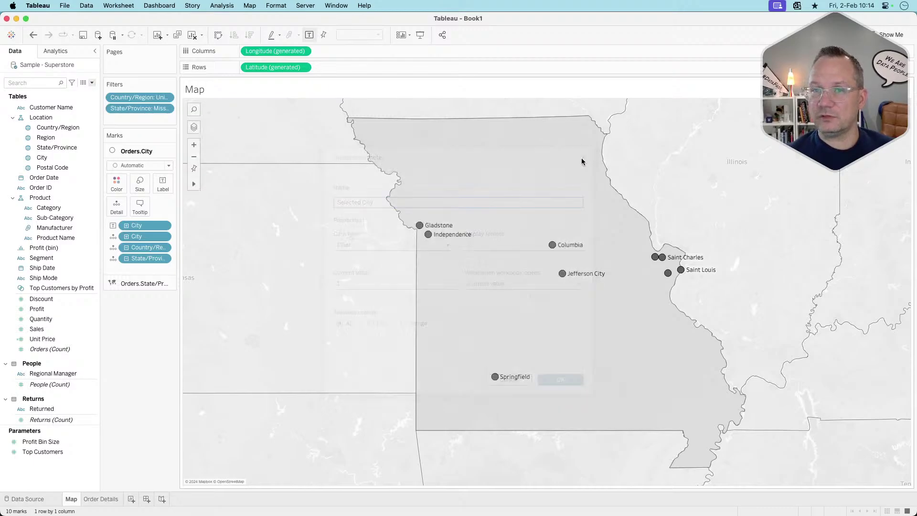
Create a calculated field named "City, State" with the formula [City]+", "+[State/Province] and add it to the city marks' Detail
{"action": "left_click", "coordinate": [92, 84]}
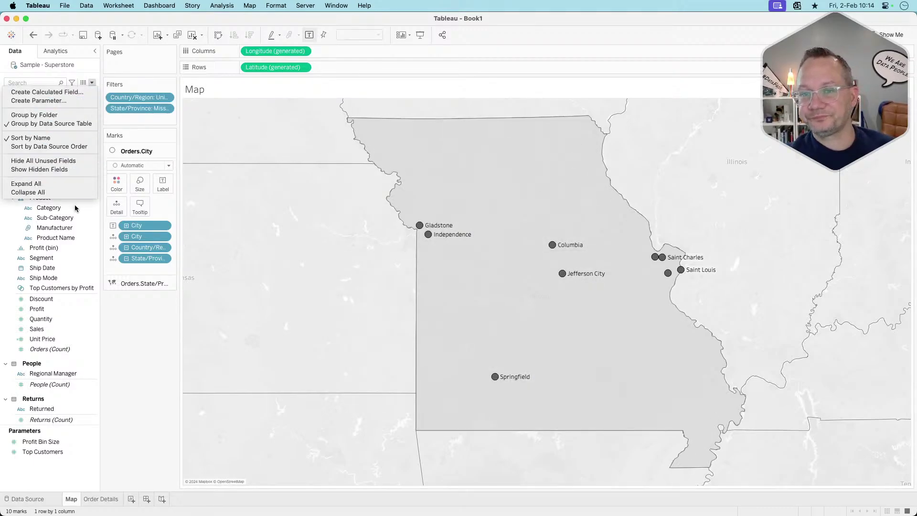
{"action": "left_click", "coordinate": [71, 185]}
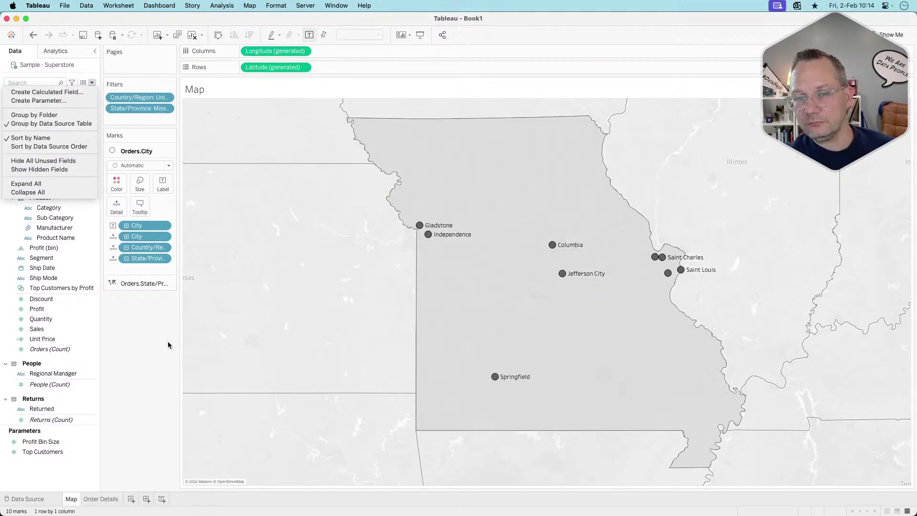
{"action": "left_click", "coordinate": [92, 84]}
{"action": "left_click", "coordinate": [76, 92]}
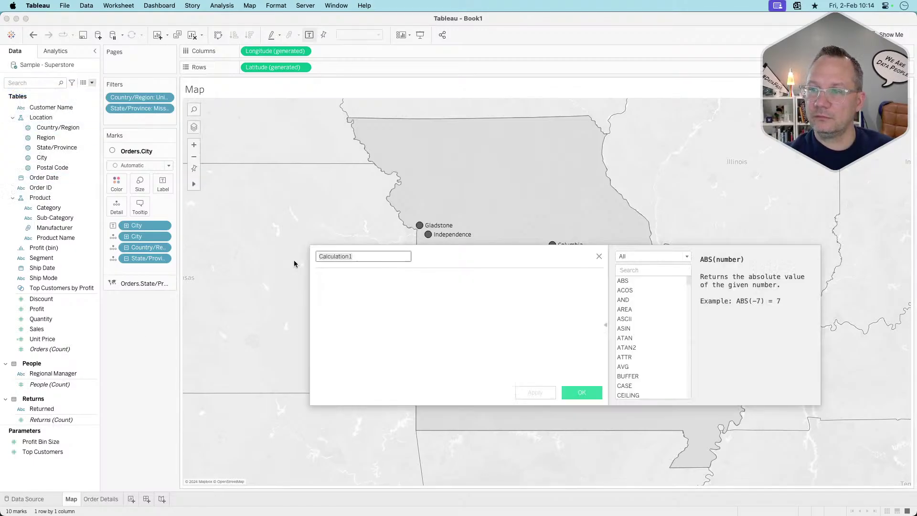
{"action": "type", "text": "City, State"}
{"action": "key", "text": "Tab"}
{"action": "type", "text": "Ci"}
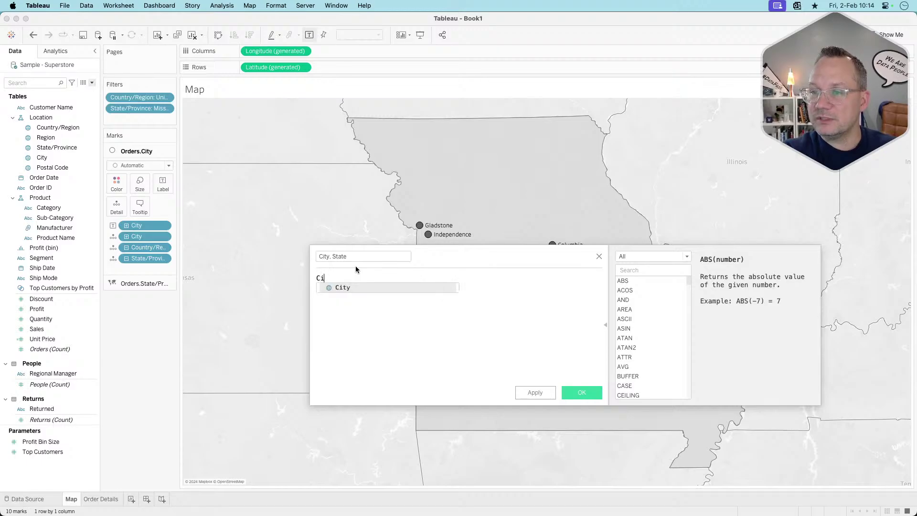
{"action": "key", "text": "Return"}
{"action": "type", "text": "\""}
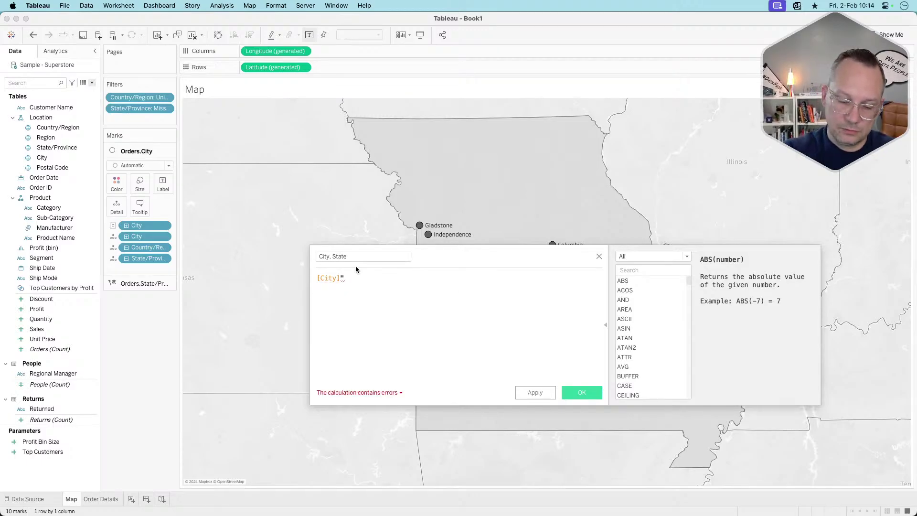
{"action": "key", "text": "BackSpace"}
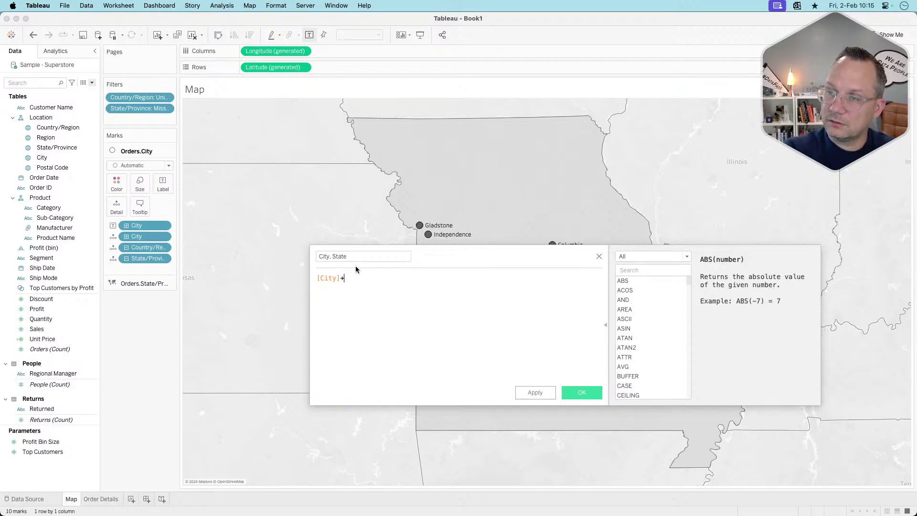
{"action": "type", "text": "+\", \""}
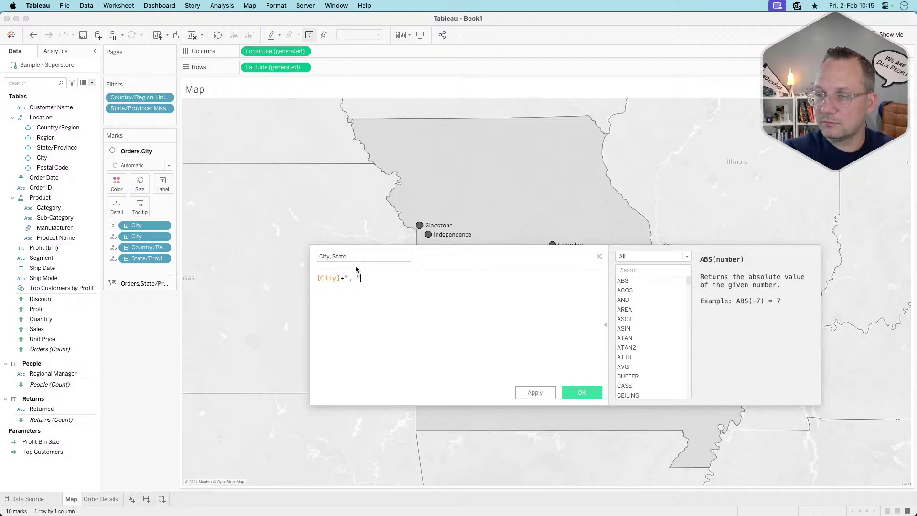
{"action": "type", "text": "+[State"}
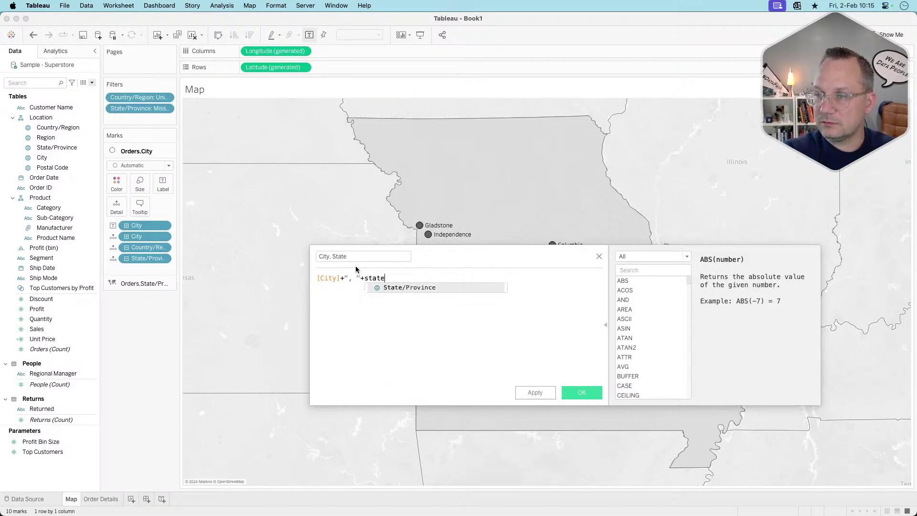
{"action": "key", "text": "Return"}
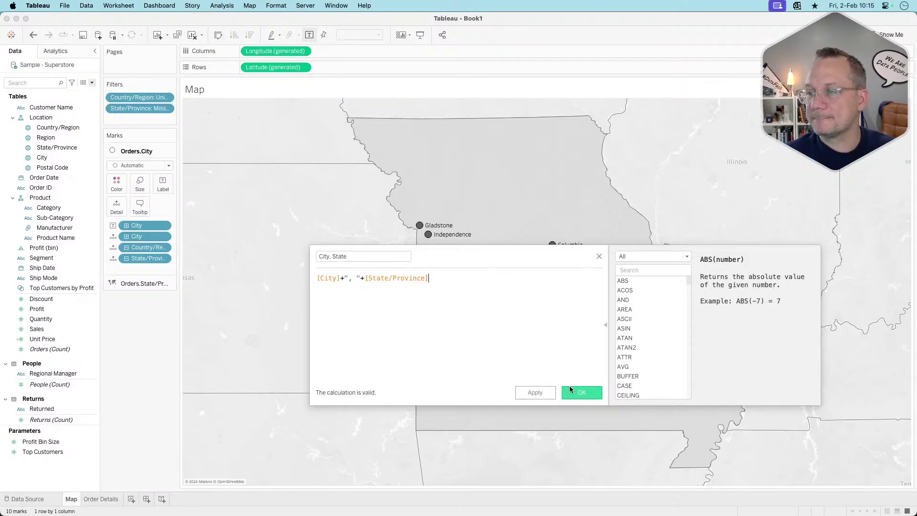
{"action": "left_click", "coordinate": [582, 393]}
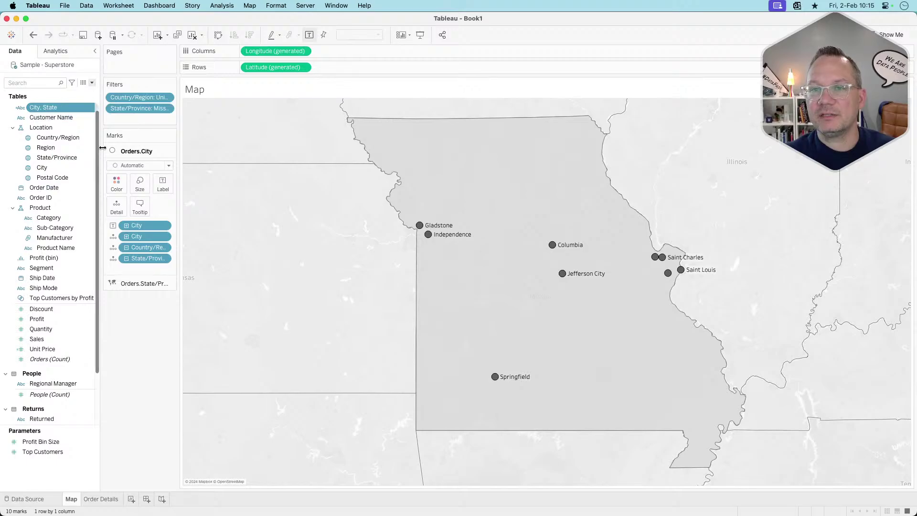
{"action": "left_click_drag", "start_coordinate": [47, 108], "coordinate": [113, 208]}
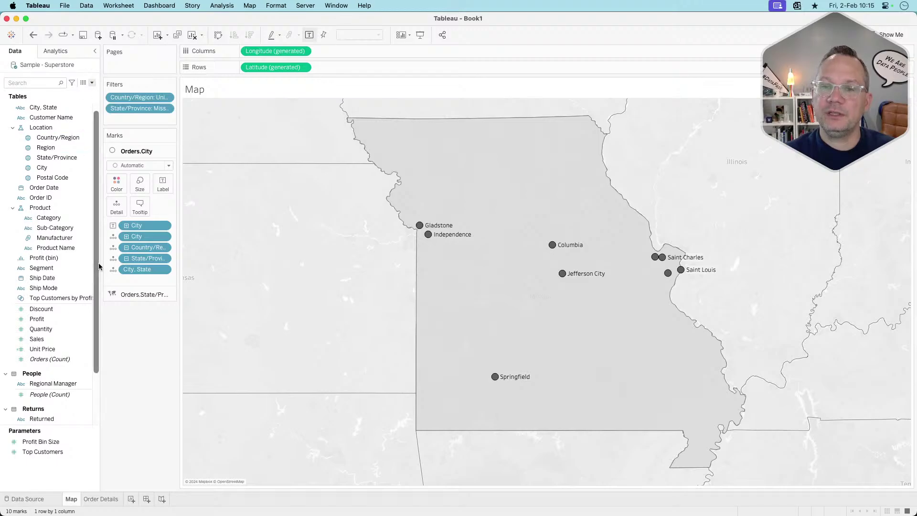
Create a string parameter named "Selected City" with the current value "Independence, Missouri" and all values allowed
{"action": "left_click", "coordinate": [92, 83]}
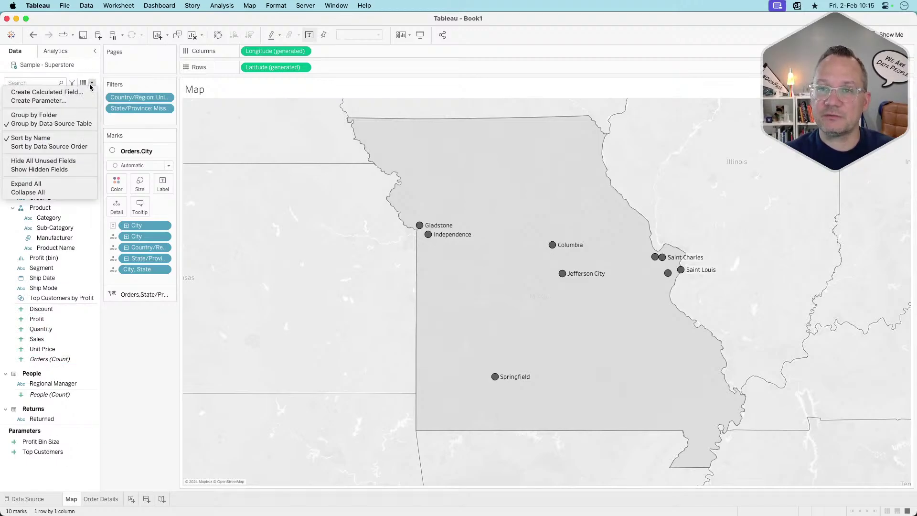
{"action": "left_click", "coordinate": [63, 101]}
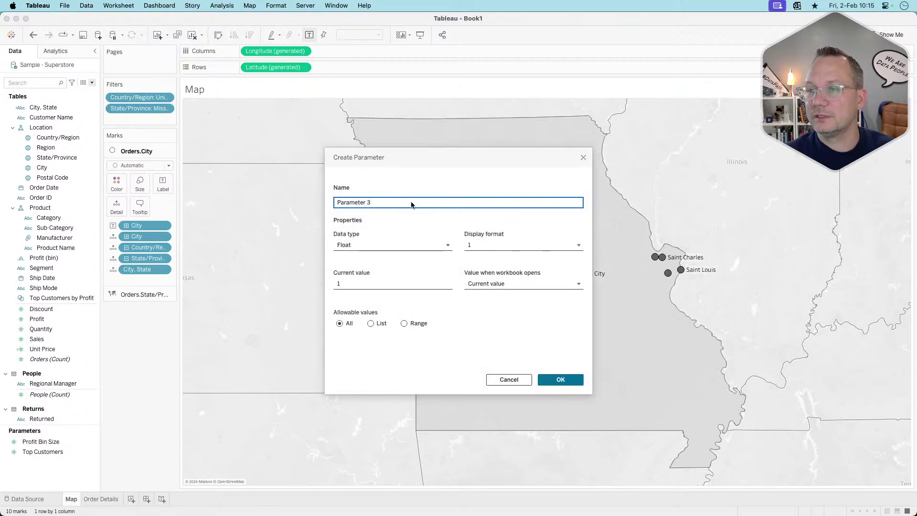
{"action": "triple_click", "coordinate": [394, 203]}
{"action": "type", "text": "Selecte"}
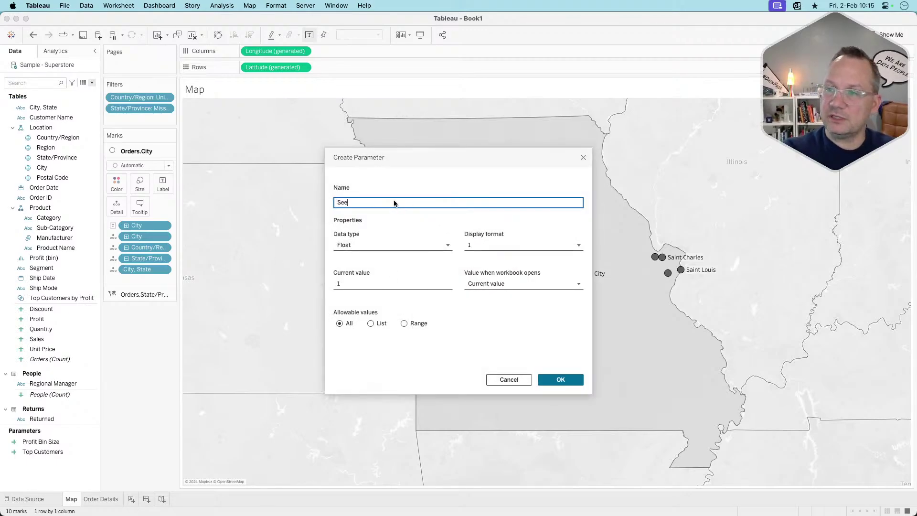
{"action": "type", "text": "d City"}
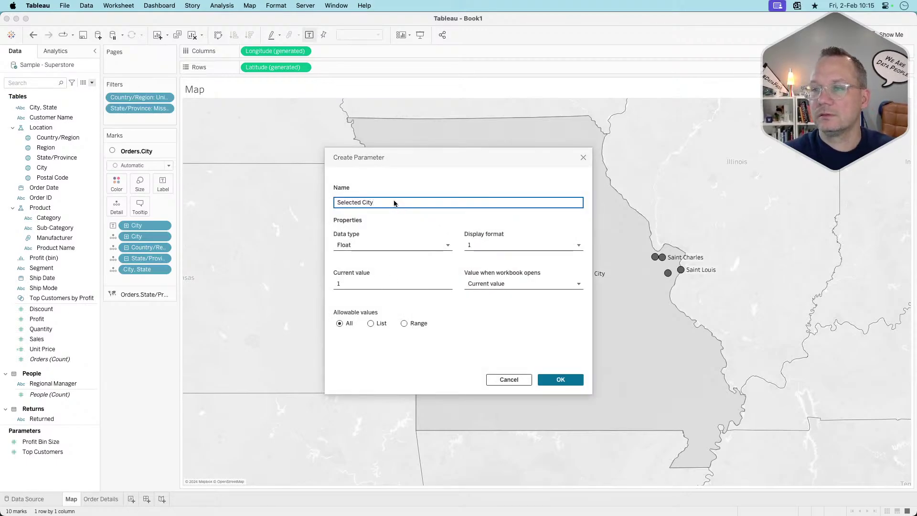
{"action": "left_click", "coordinate": [365, 244]}
{"action": "left_click", "coordinate": [363, 281]}
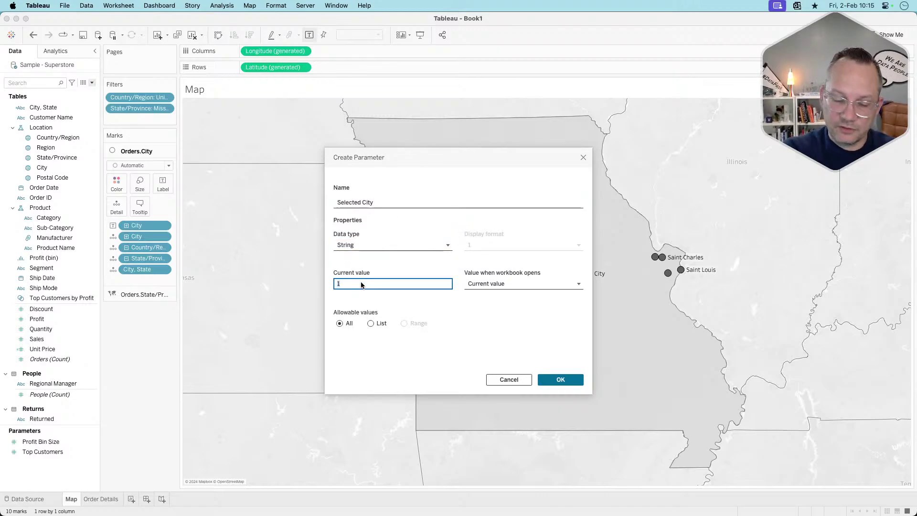
{"action": "left_click", "coordinate": [362, 286]}
{"action": "type", "text": "Independence, Missour"}
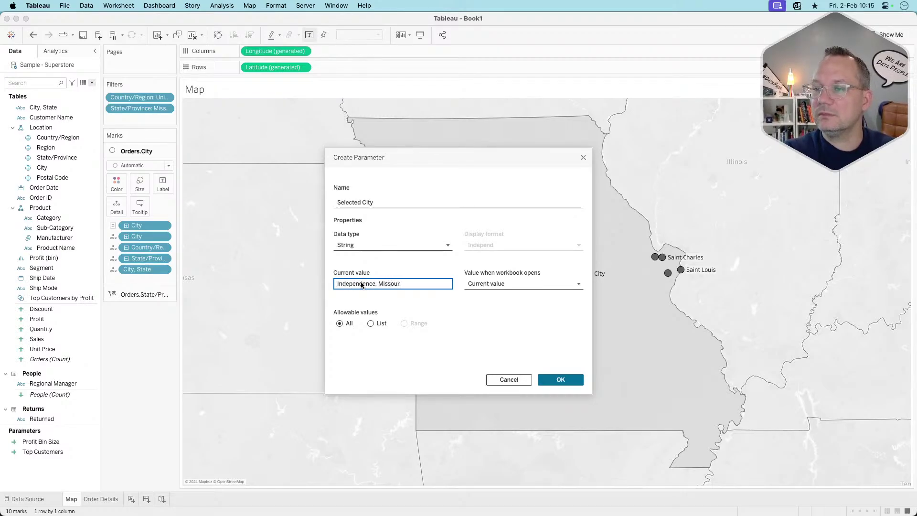
{"action": "left_click", "coordinate": [440, 324]}
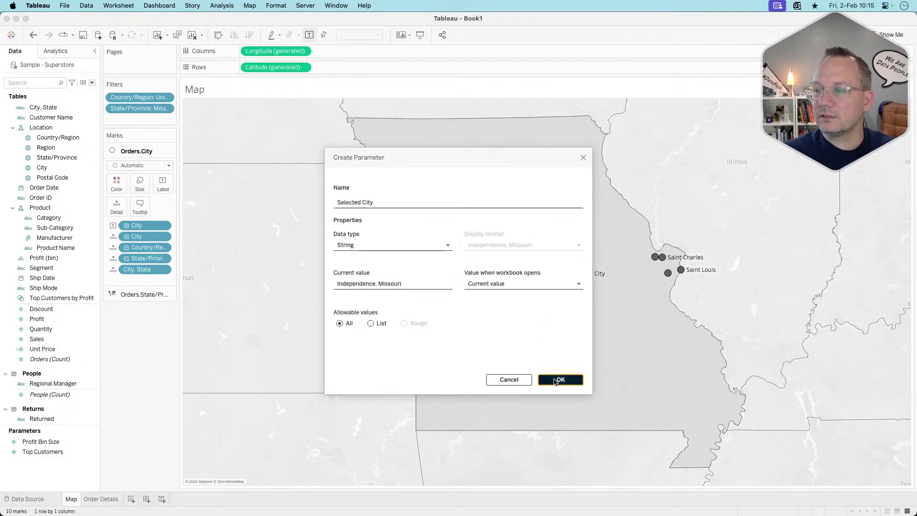
{"action": "left_click", "coordinate": [556, 379]}
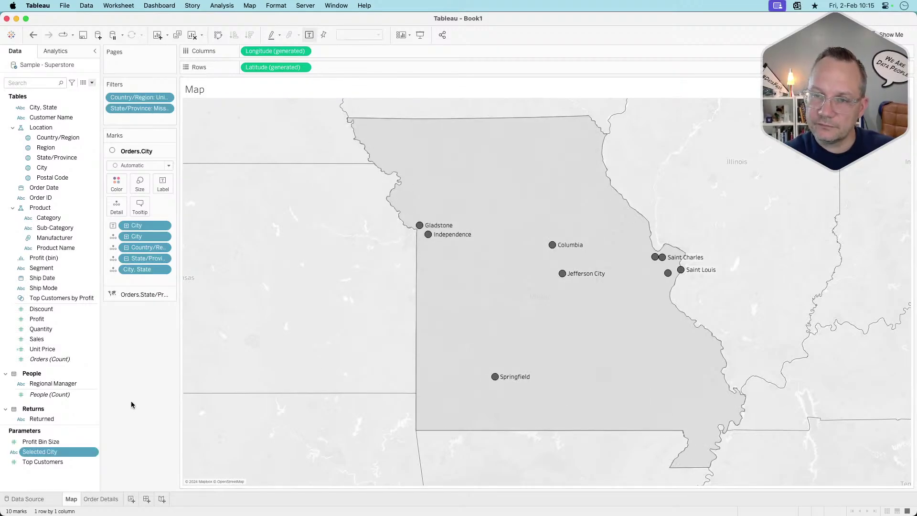
Create a calculated field named "is selected city" with the formula [Selected City]=[City, State]
{"action": "left_click", "coordinate": [92, 83]}
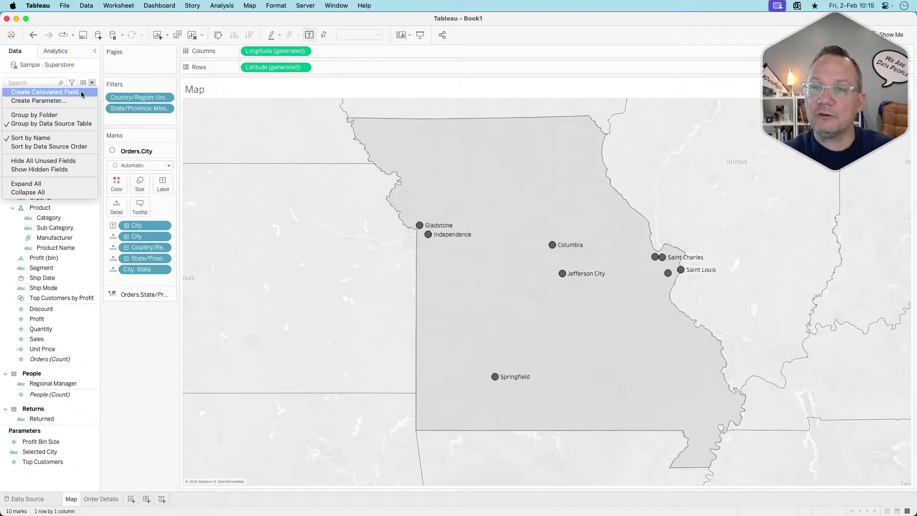
{"action": "left_click", "coordinate": [76, 92]}
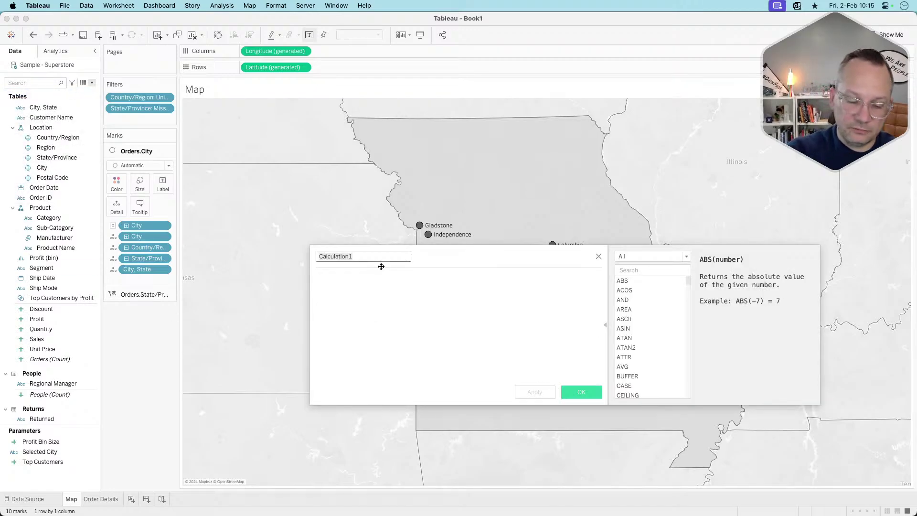
{"action": "type", "text": "is selected city"}
{"action": "key", "text": "Tab"}
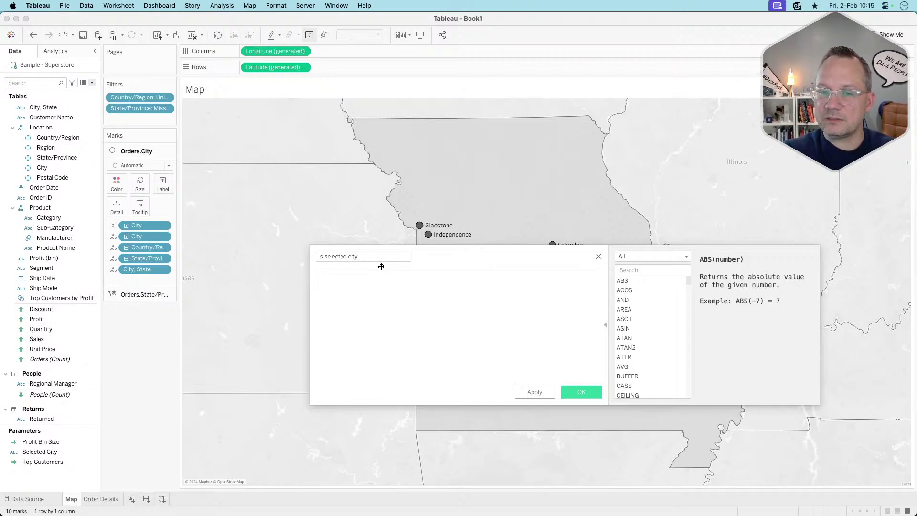
{"action": "type", "text": "sel"}
{"action": "key", "text": "Return"}
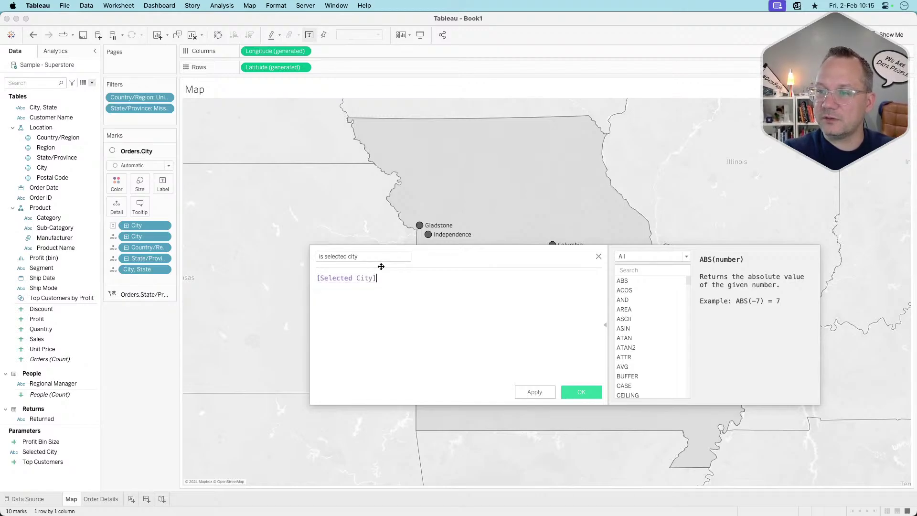
{"action": "key", "text": "BackSpace"}
{"action": "key", "text": "Return"}
{"action": "type", "text": "=city"}
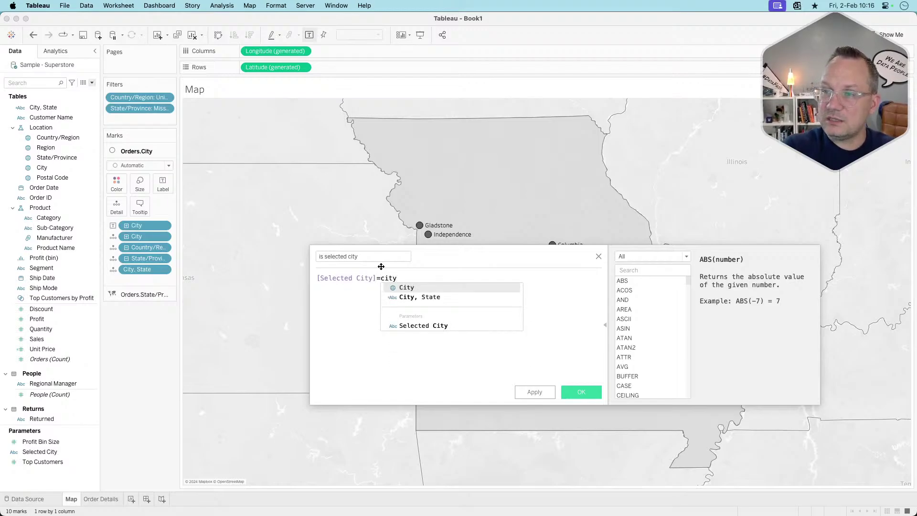
{"action": "key", "text": "Down"}
{"action": "key", "text": "Return"}
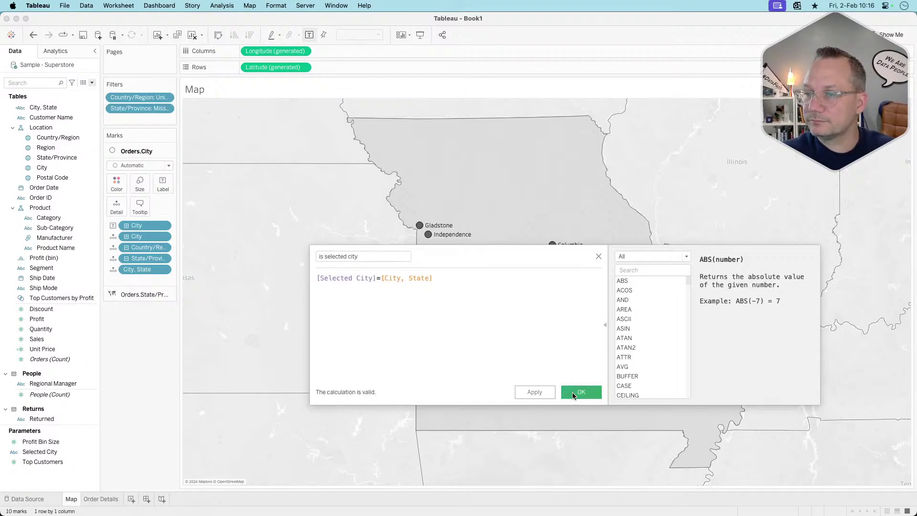
{"action": "left_click", "coordinate": [580, 392]}
{"action": "left_click_drag", "start_coordinate": [46, 129], "coordinate": [114, 185]}
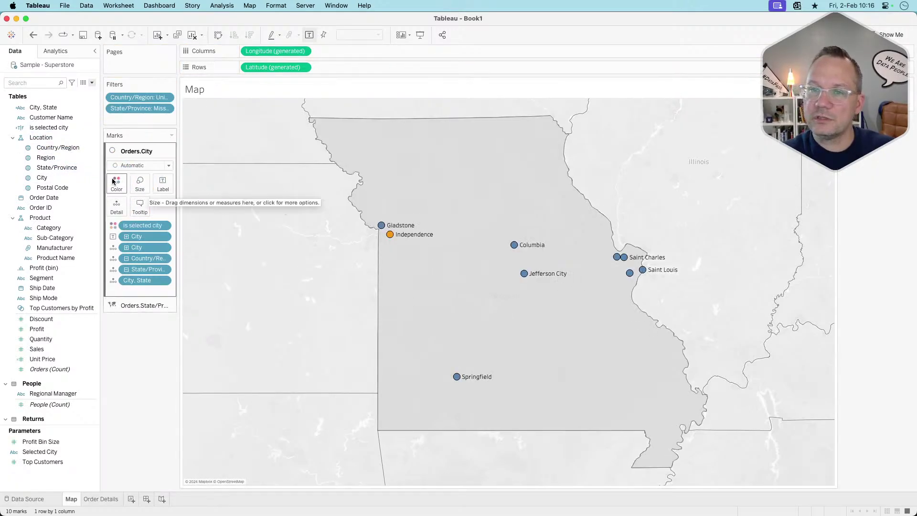
{"action": "left_click", "coordinate": [115, 182]}
{"action": "left_click", "coordinate": [114, 182]}
{"action": "left_click", "coordinate": [114, 183]}
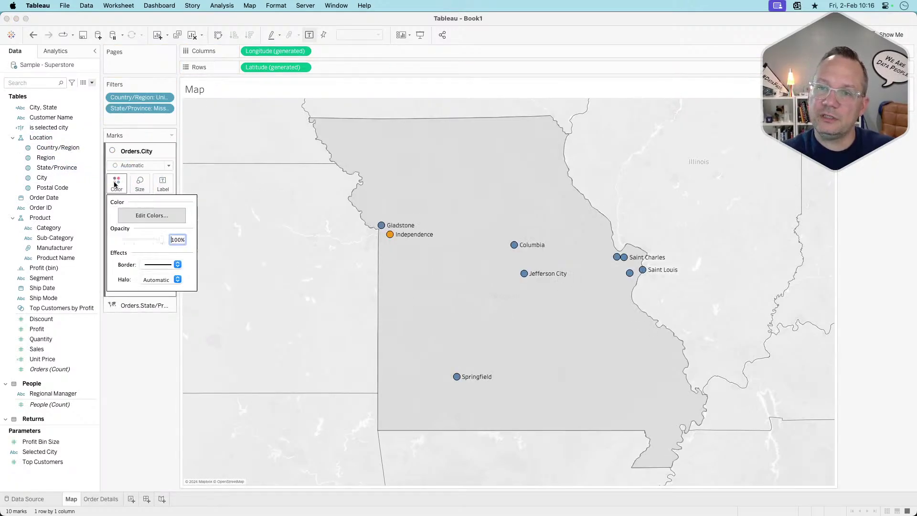
{"action": "left_click", "coordinate": [132, 216]}
{"action": "left_click", "coordinate": [279, 194]}
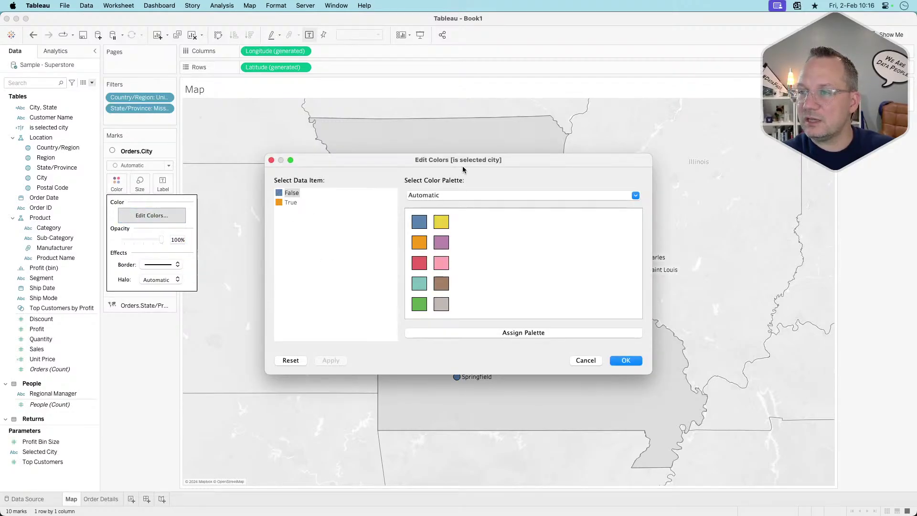
{"action": "left_click_drag", "start_coordinate": [372, 167], "coordinate": [398, 246]}
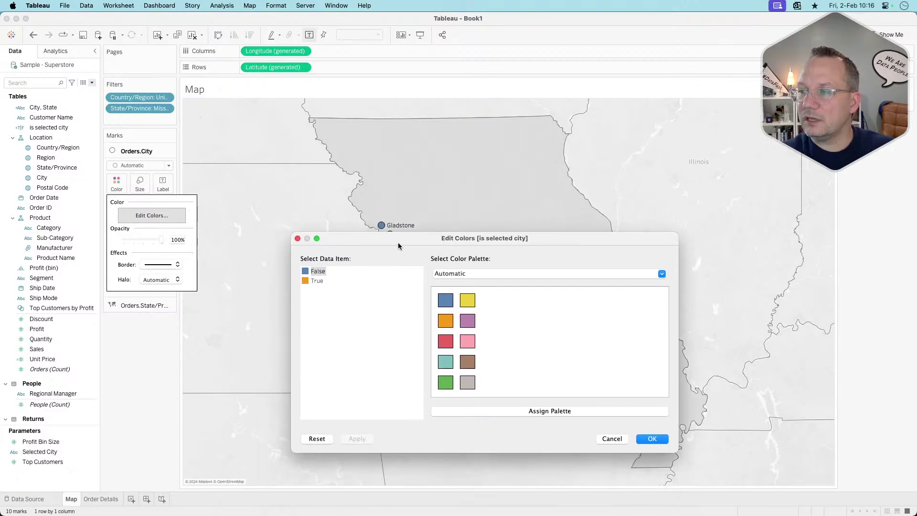
{"action": "left_click", "coordinate": [612, 438]}
{"action": "left_click_drag", "start_coordinate": [144, 225], "coordinate": [145, 340]}
Copy the city marks' grey hex colour 555555, and colour the city marks by the "is selected city" field
{"action": "left_click", "coordinate": [116, 184]}
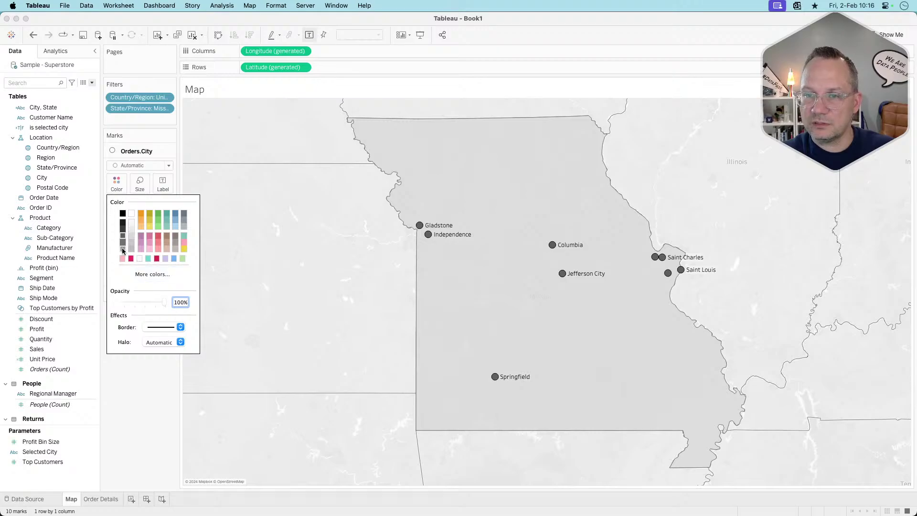
{"action": "left_click", "coordinate": [140, 274]}
{"action": "left_click", "coordinate": [568, 193]}
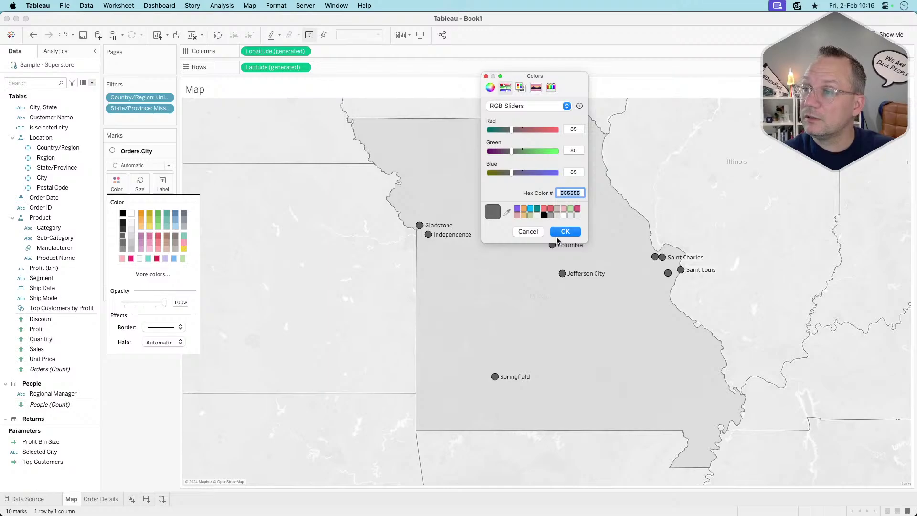
{"action": "right_click", "coordinate": [569, 196]}
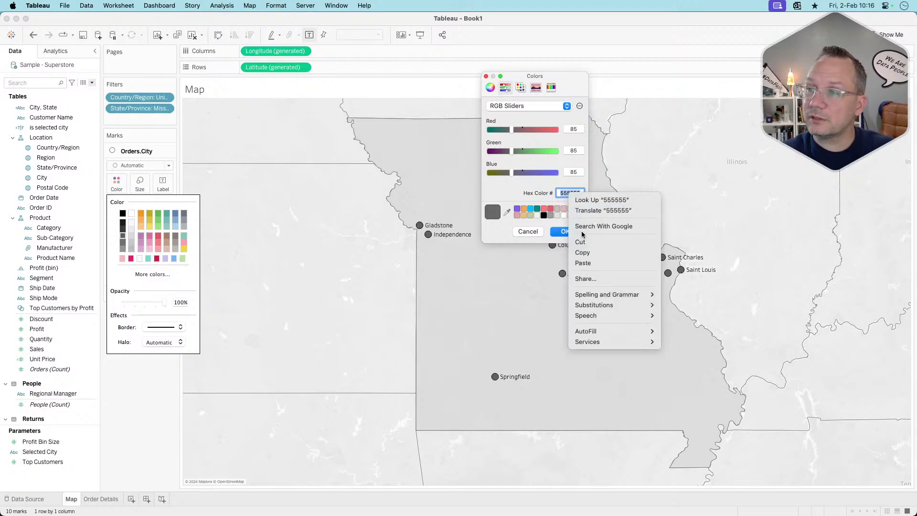
{"action": "left_click", "coordinate": [588, 252]}
{"action": "left_click", "coordinate": [565, 232]}
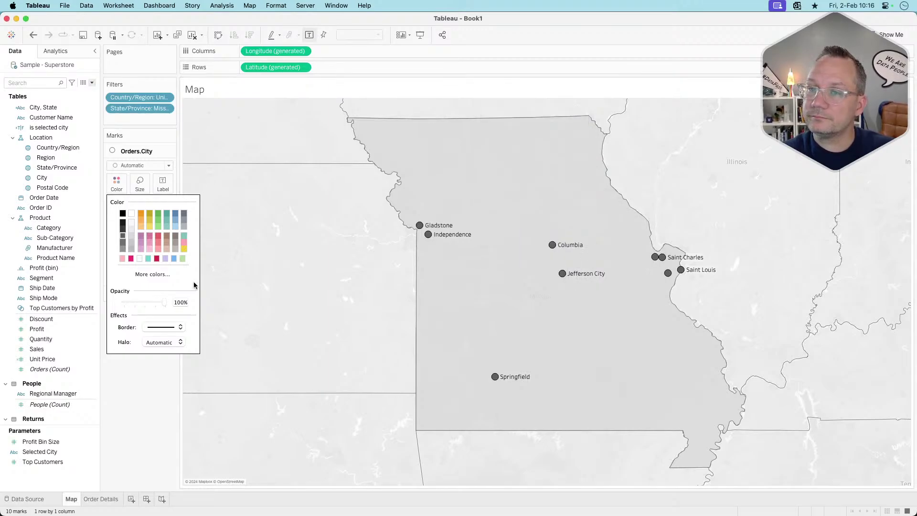
{"action": "left_click", "coordinate": [137, 368]}
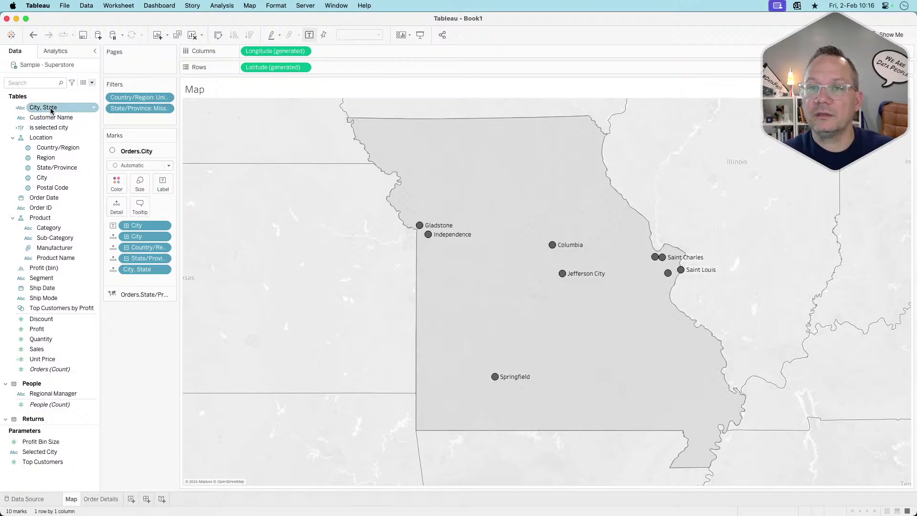
{"action": "left_click_drag", "start_coordinate": [53, 127], "coordinate": [115, 185]}
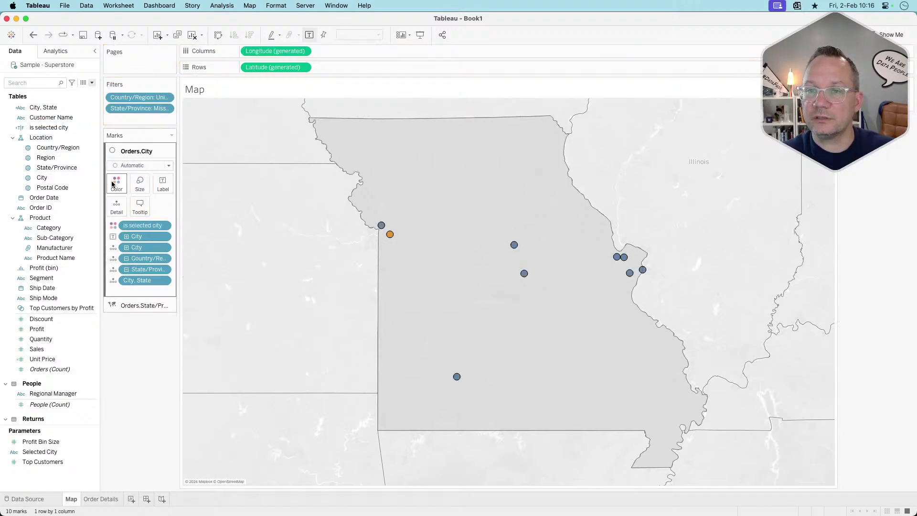
Set the "is selected city" colours to the palette's red for True and the copied grey 555555 for False
{"action": "left_click", "coordinate": [117, 184]}
{"action": "left_click", "coordinate": [151, 215]}
{"action": "left_click", "coordinate": [285, 203]}
{"action": "left_click", "coordinate": [419, 263]}
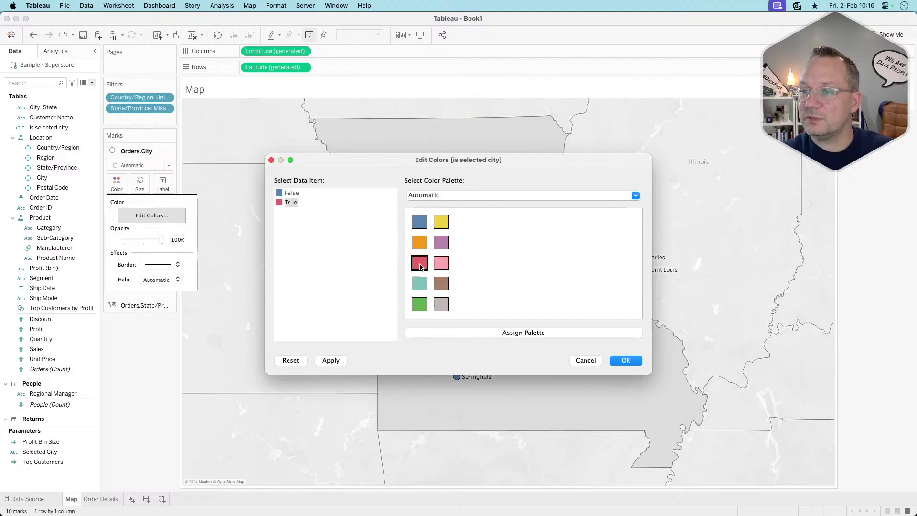
{"action": "double_click", "coordinate": [279, 193]}
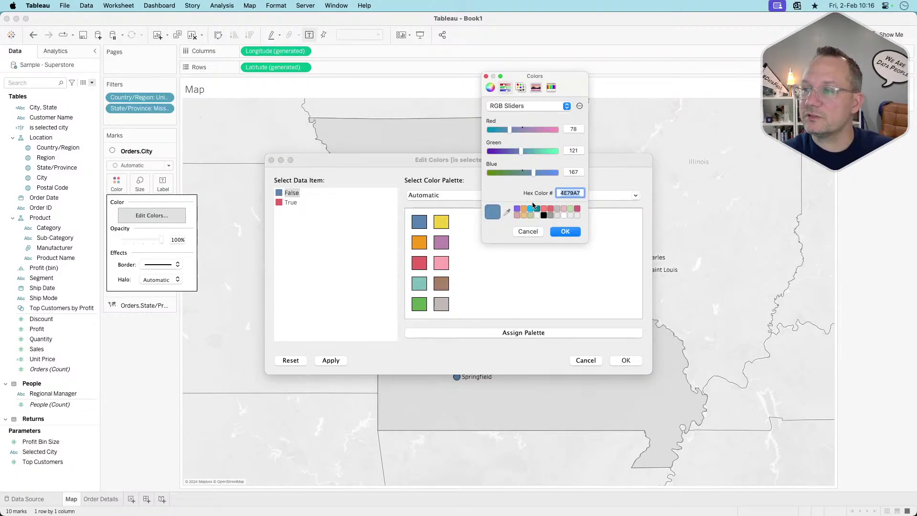
{"action": "right_click", "coordinate": [570, 193]}
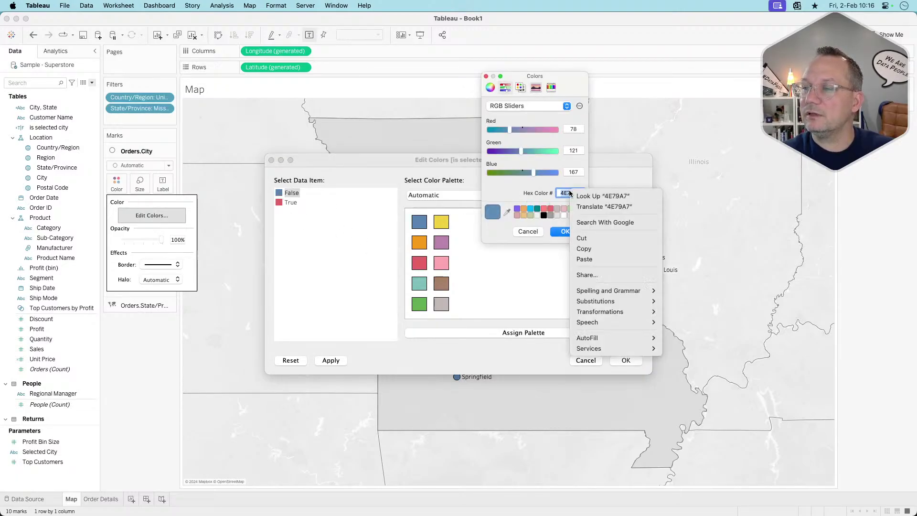
{"action": "left_click", "coordinate": [597, 260]}
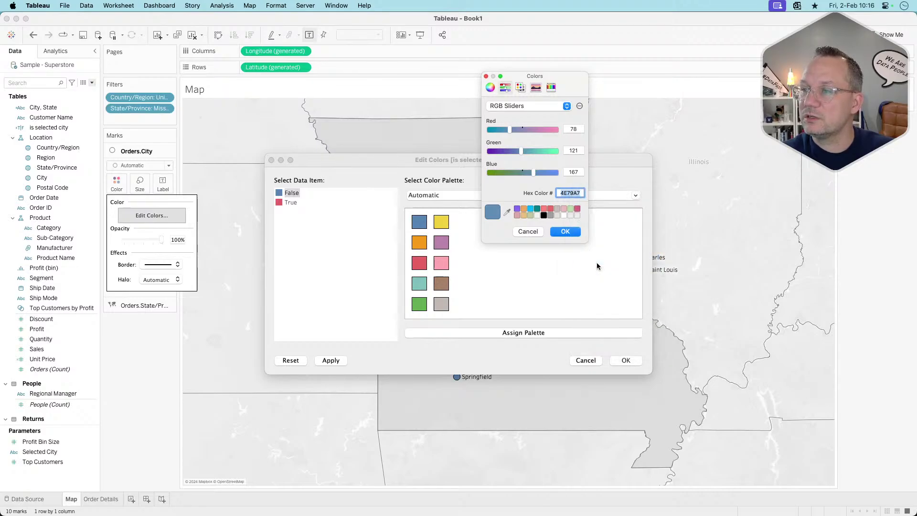
{"action": "left_click", "coordinate": [565, 232]}
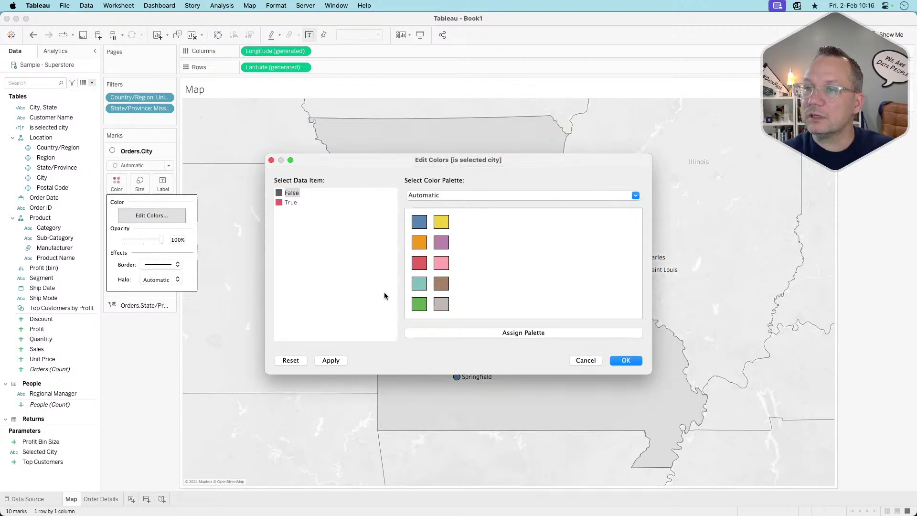
{"action": "left_click", "coordinate": [623, 361]}
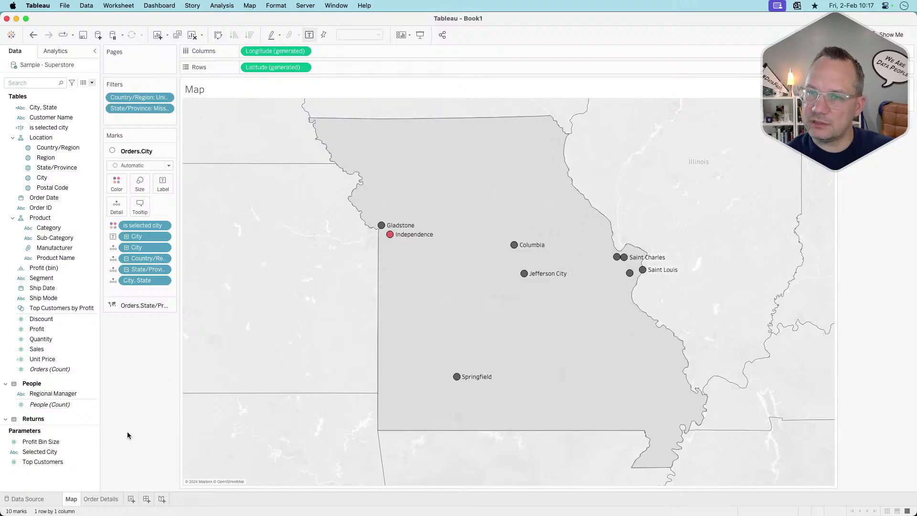
Rename the Map worksheet as "Big Map"
{"action": "right_click", "coordinate": [72, 500]}
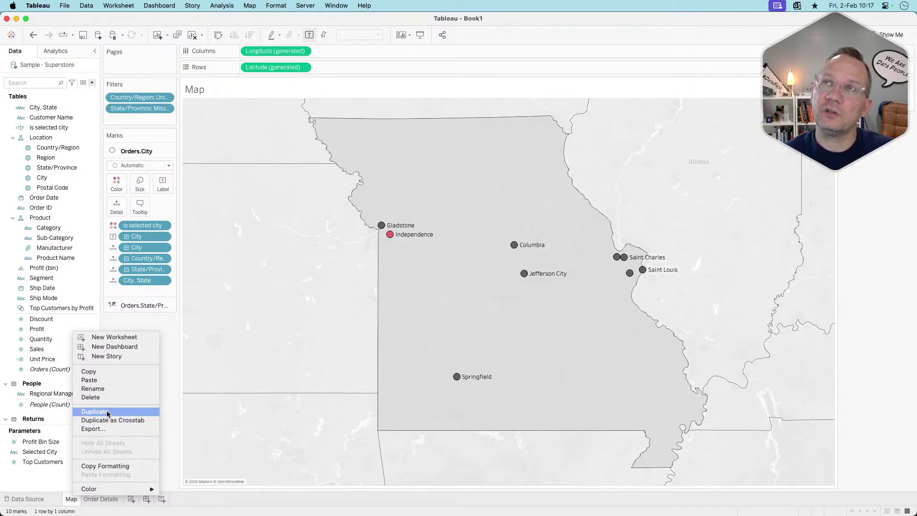
{"action": "left_click", "coordinate": [71, 500]}
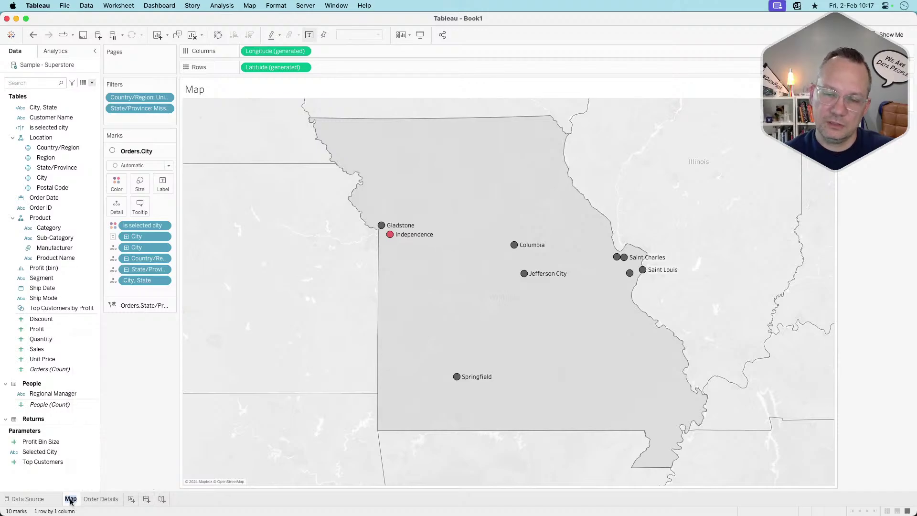
{"action": "type", "text": "Big"}
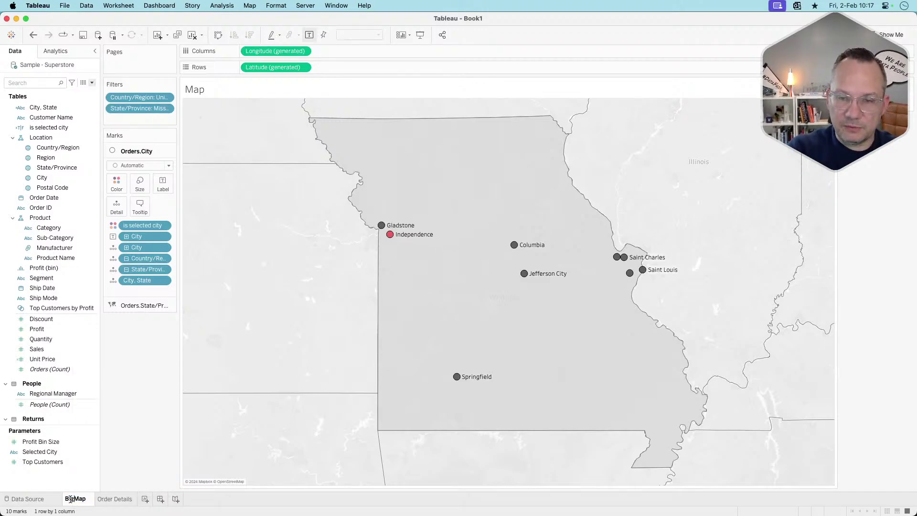
{"action": "key", "text": "Return"}
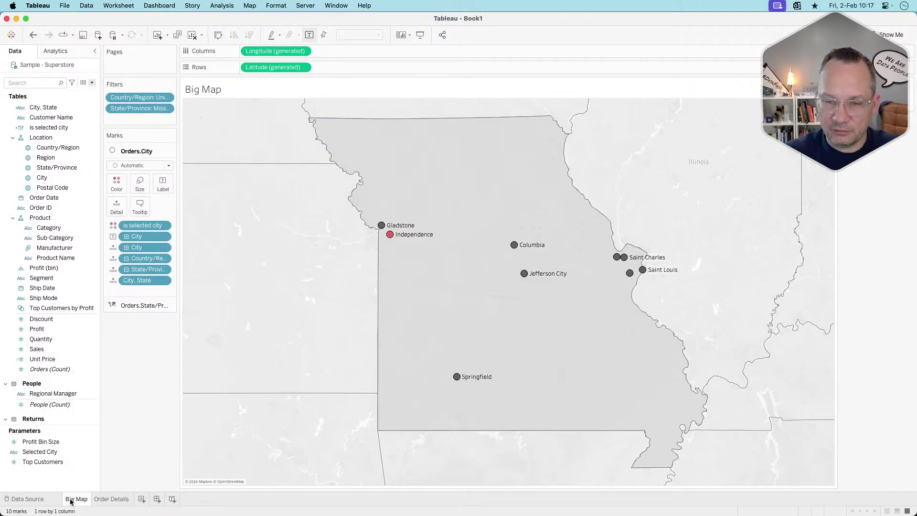
Duplicate the Big Map worksheet and name the copy "Mini Map"
{"action": "right_click", "coordinate": [71, 500]}
{"action": "left_click", "coordinate": [93, 419]}
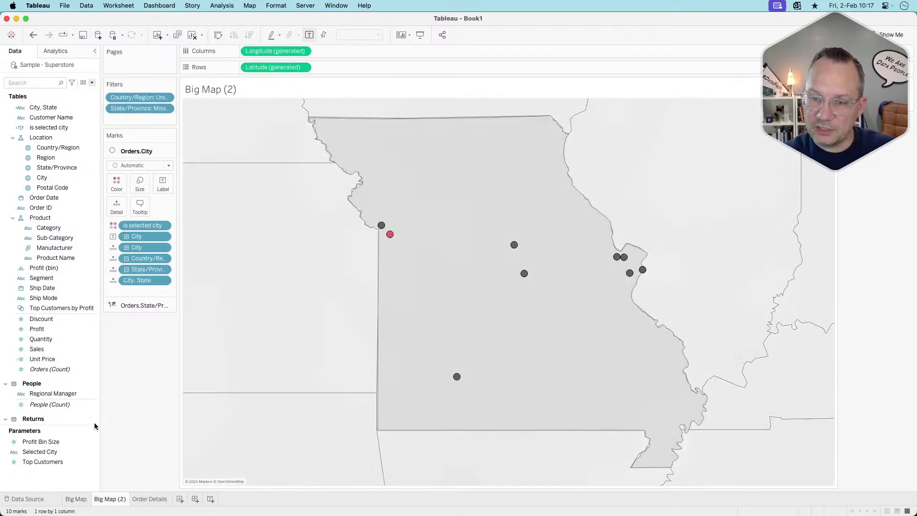
{"action": "right_click", "coordinate": [105, 501]}
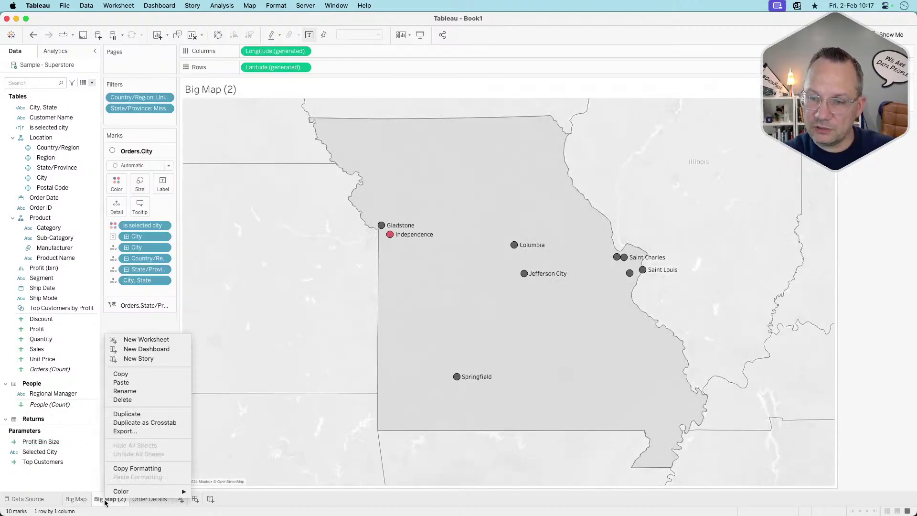
{"action": "left_click", "coordinate": [133, 391]}
{"action": "type", "text": "Mini"}
{"action": "key", "text": "Return"}
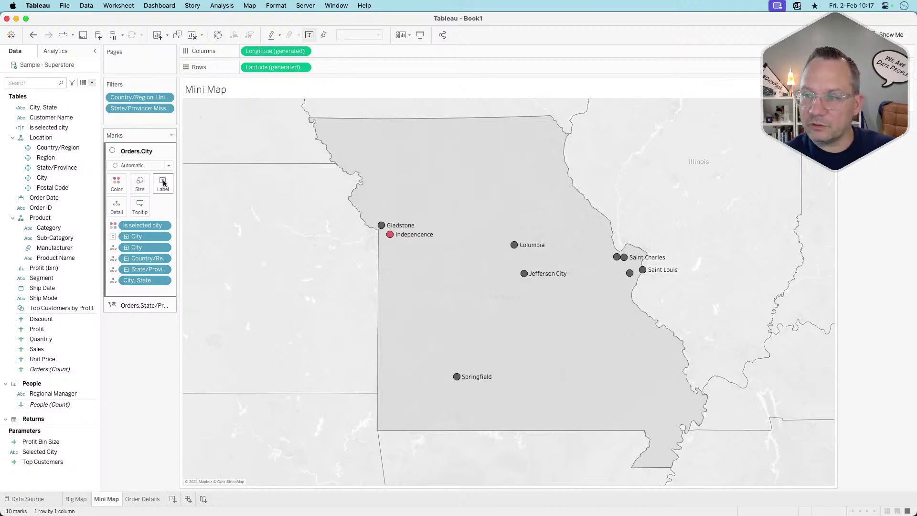
Set the Mini Map's background washout to 100% to hide the base map
{"action": "right_click", "coordinate": [250, 268]}
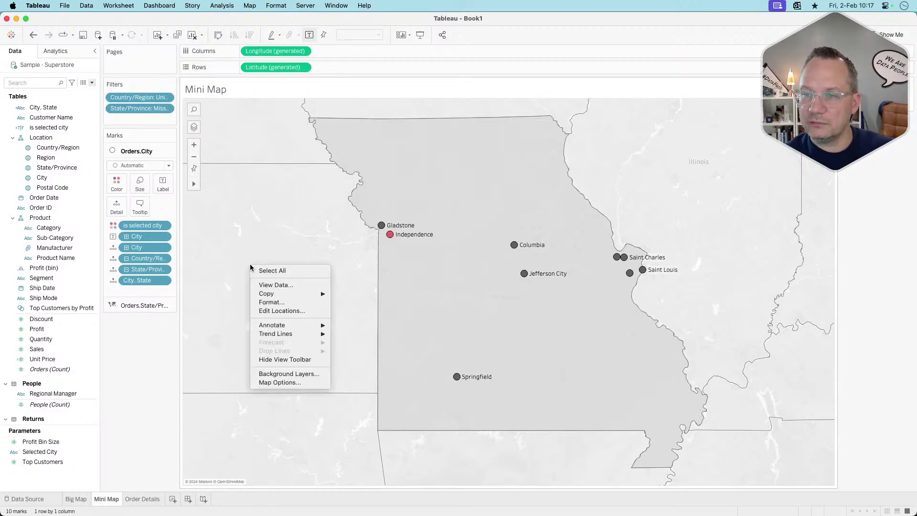
{"action": "left_click", "coordinate": [282, 376]}
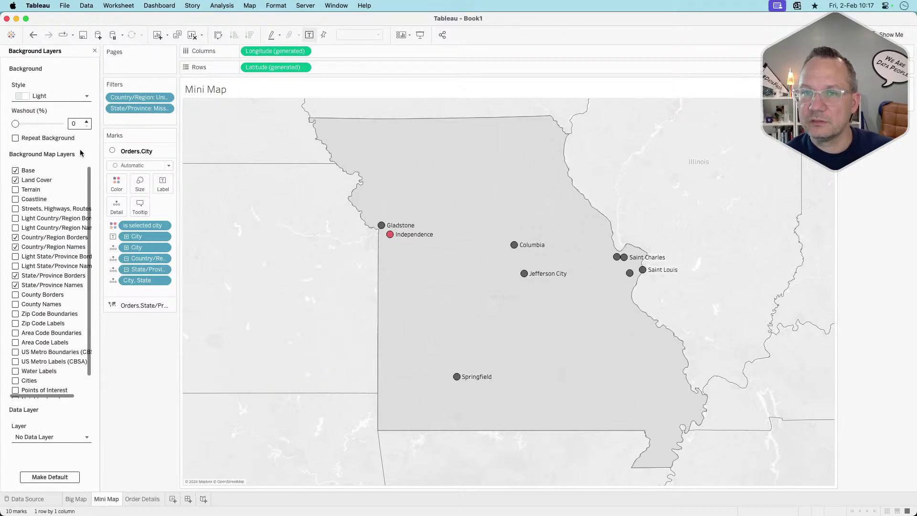
{"action": "left_click_drag", "start_coordinate": [15, 123], "coordinate": [158, 125]}
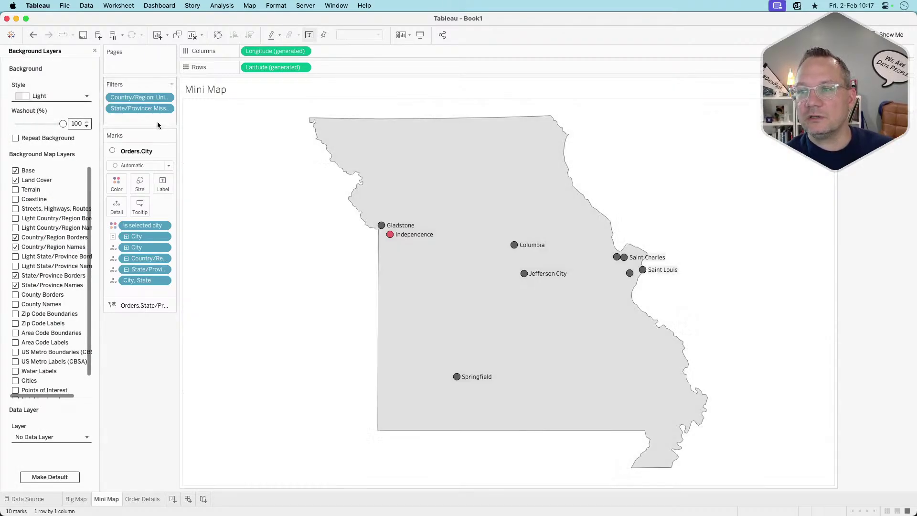
Set the Mini Map's row divider and column divider pane borders to None
{"action": "right_click", "coordinate": [234, 240]}
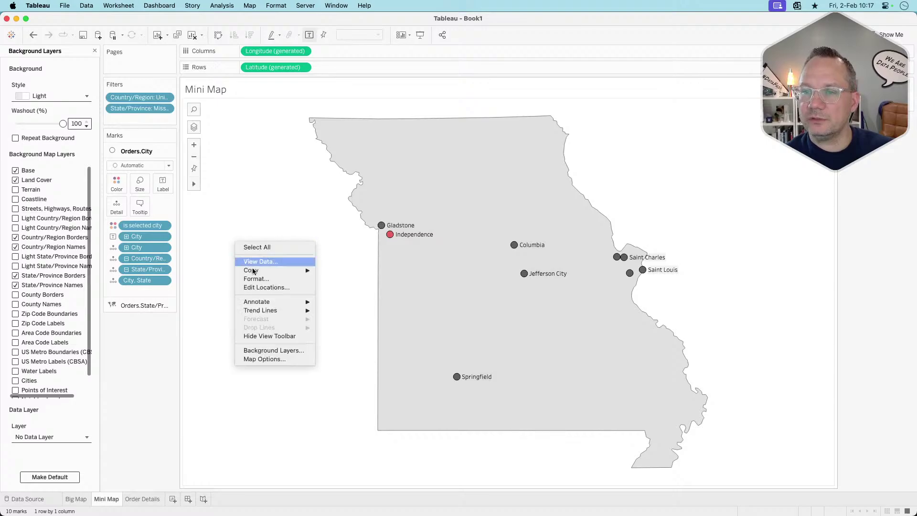
{"action": "left_click", "coordinate": [266, 279]}
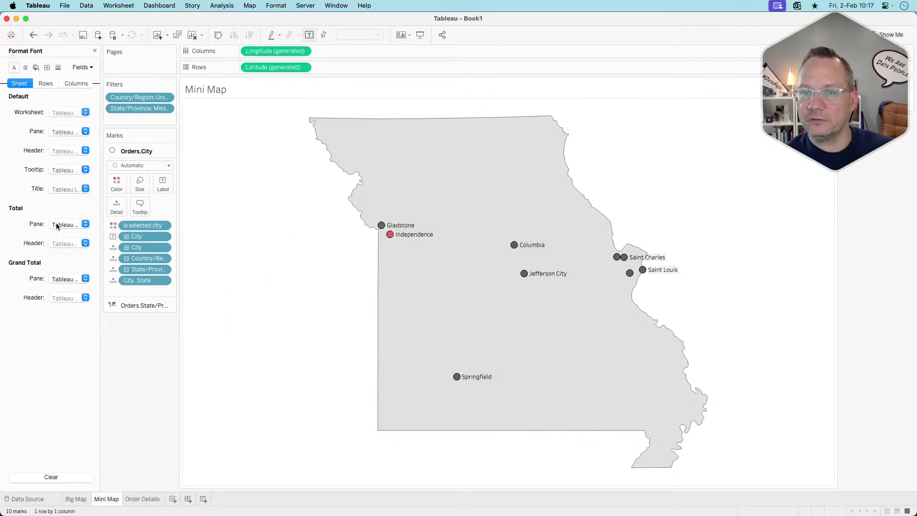
{"action": "left_click", "coordinate": [46, 67]}
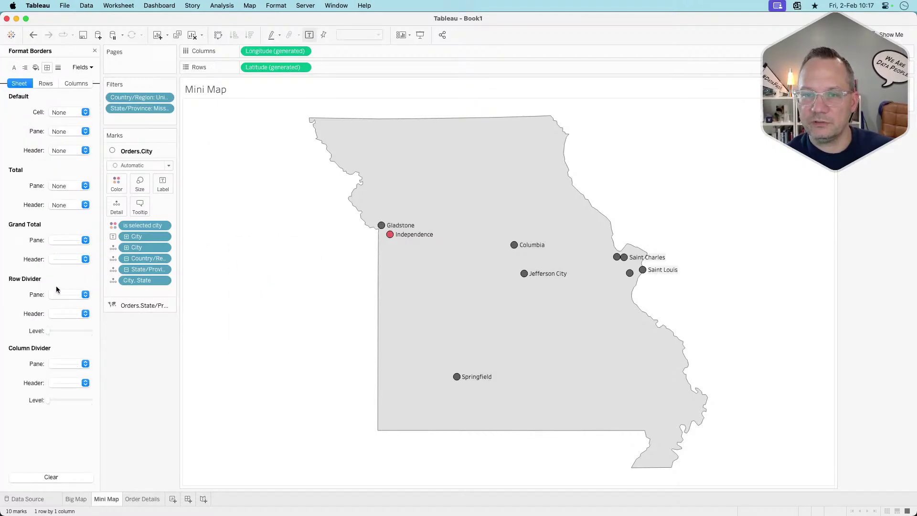
{"action": "left_click", "coordinate": [56, 294]}
{"action": "left_click", "coordinate": [59, 311]}
{"action": "left_click", "coordinate": [61, 364]}
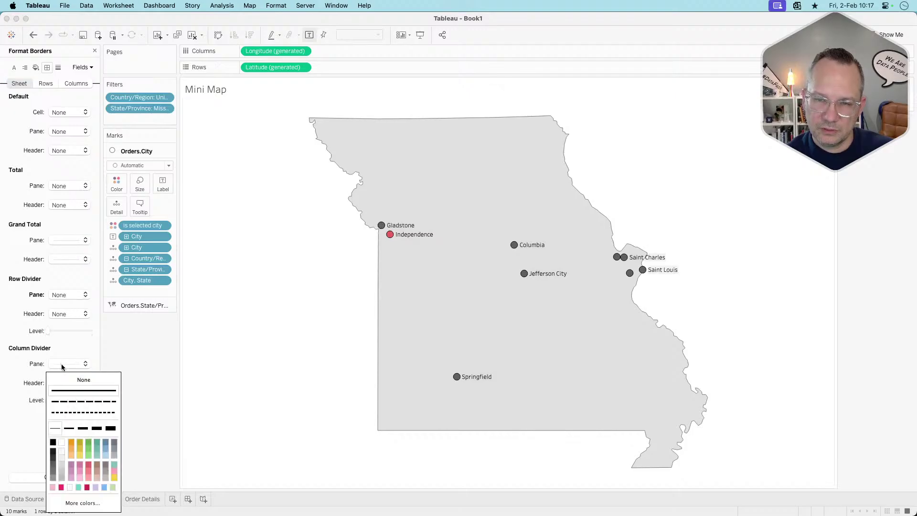
{"action": "left_click", "coordinate": [62, 383]}
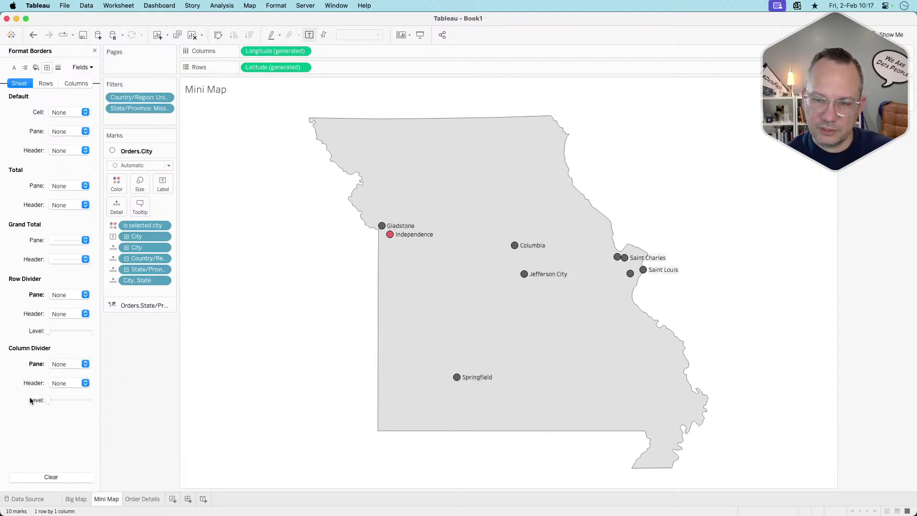
Set the Big Map's row divider and column divider pane borders to None
{"action": "left_click", "coordinate": [75, 499]}
{"action": "left_click", "coordinate": [68, 296]}
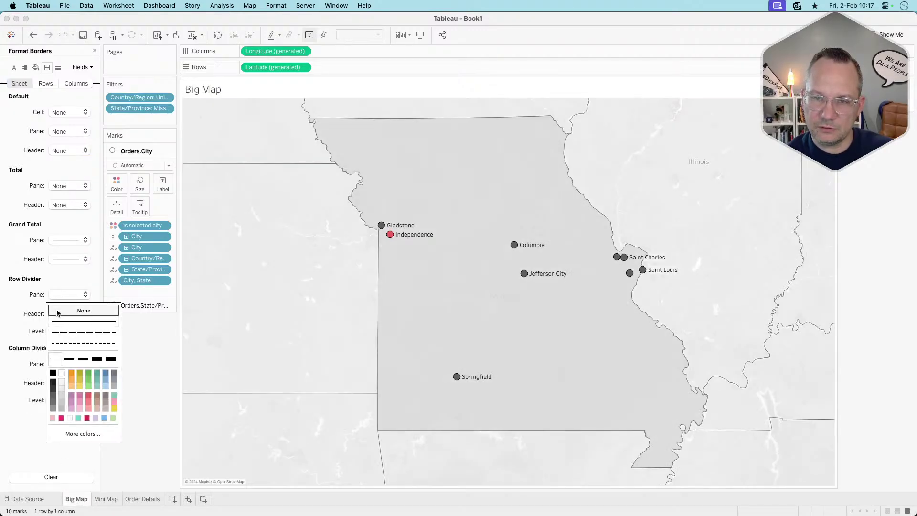
{"action": "left_click", "coordinate": [69, 310]}
{"action": "left_click", "coordinate": [53, 365]}
{"action": "left_click", "coordinate": [83, 379]}
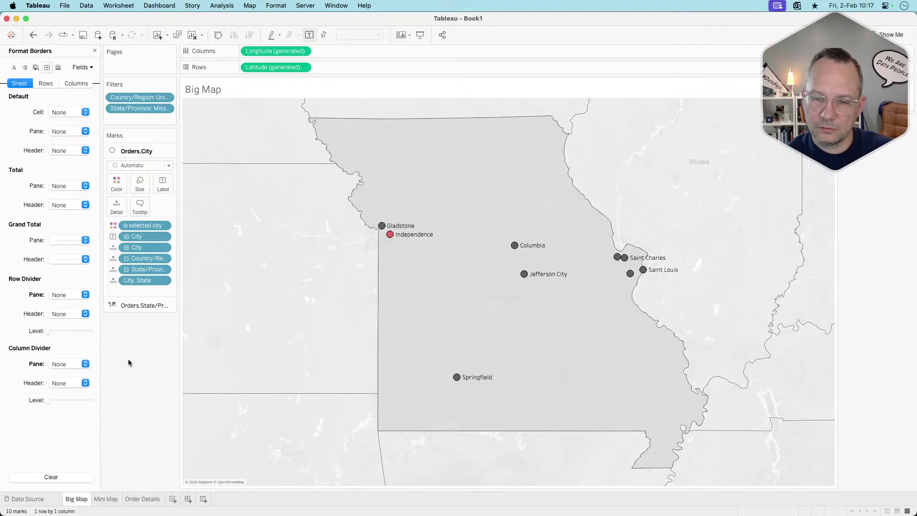
Remove the City label from the Mini Map's city marks and check the reference dashboard in the browser
{"action": "left_click", "coordinate": [106, 499]}
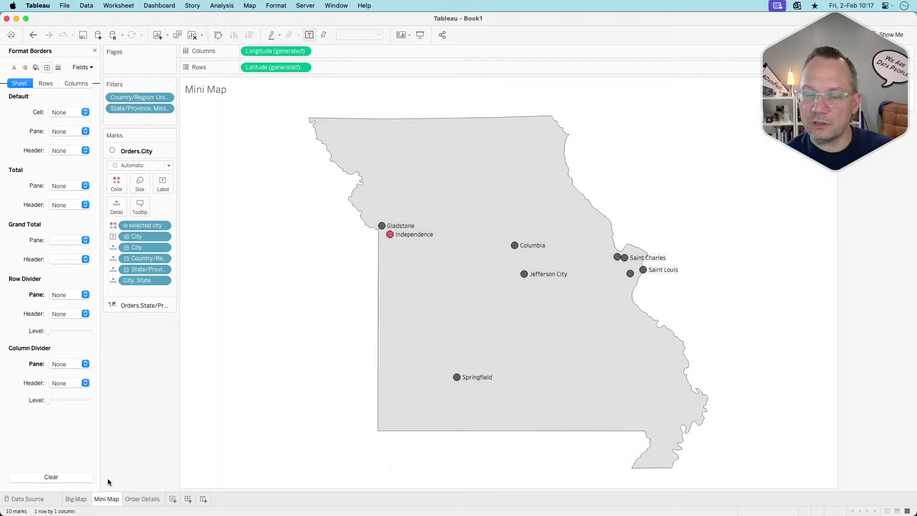
{"action": "left_click_drag", "start_coordinate": [142, 241], "coordinate": [140, 333]}
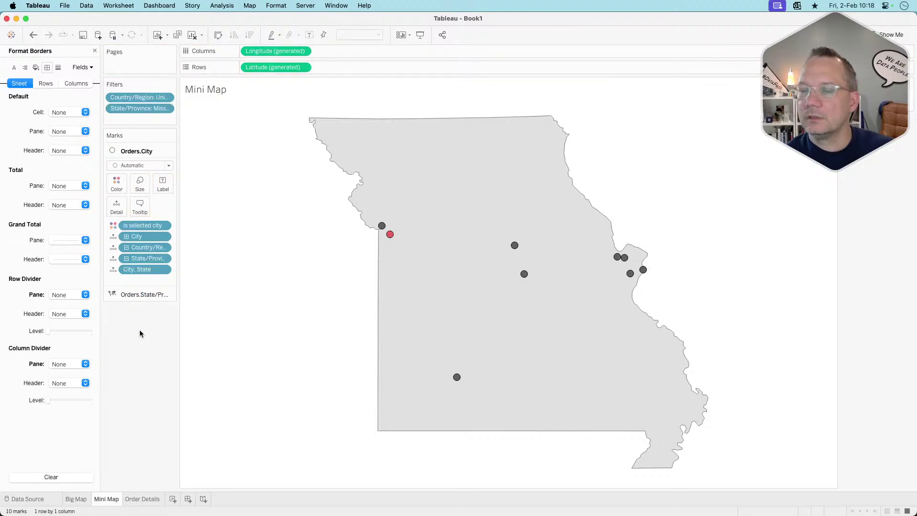
{"action": "key", "text": "super+Tab"}
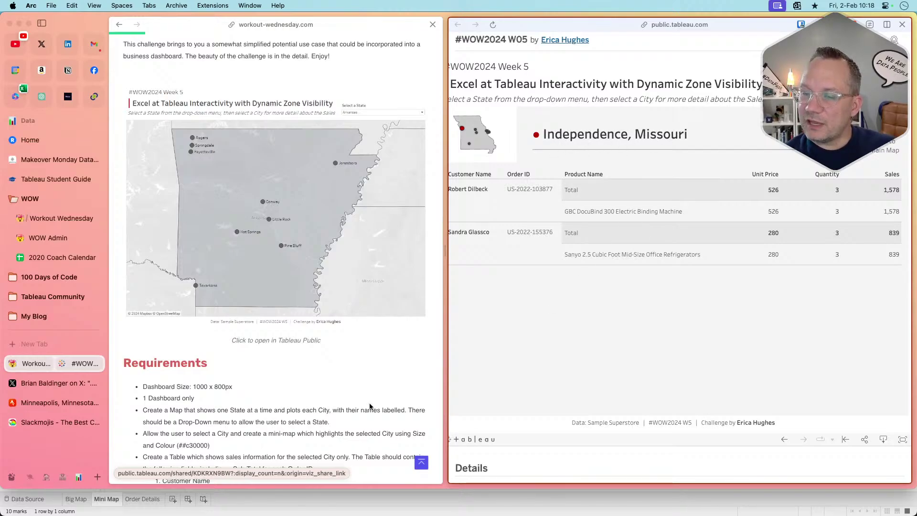
{"action": "key", "text": "super+Tab"}
Add a new worksheet and name it "Selected City"
{"action": "left_click", "coordinate": [173, 499]}
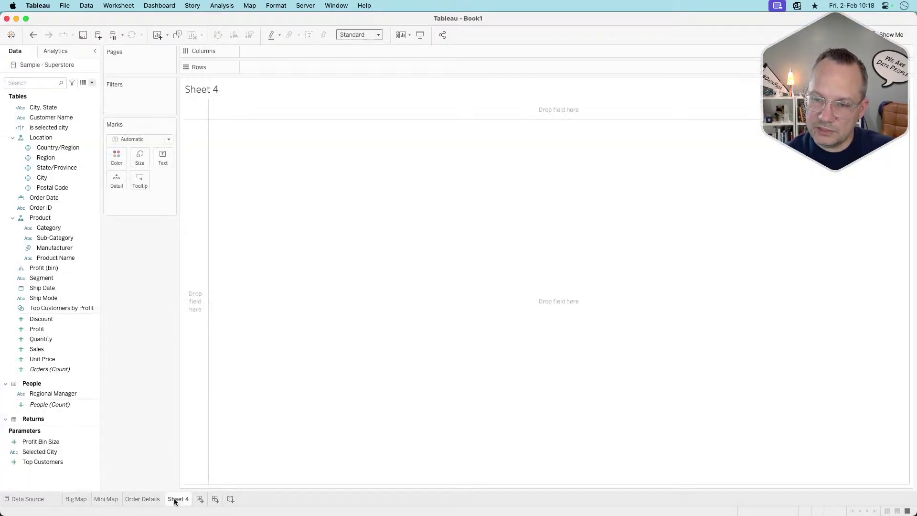
{"action": "double_click", "coordinate": [183, 497]}
{"action": "type", "text": "Selected City"}
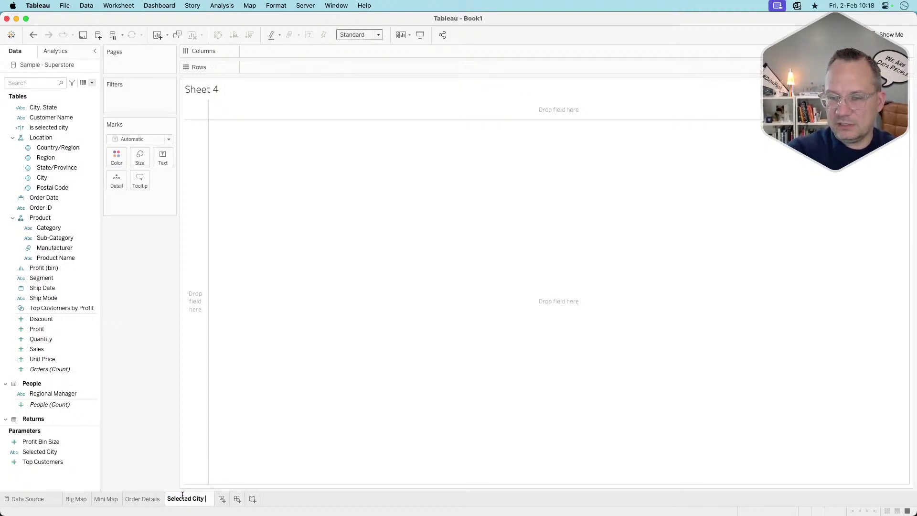
{"action": "key", "text": "Return"}
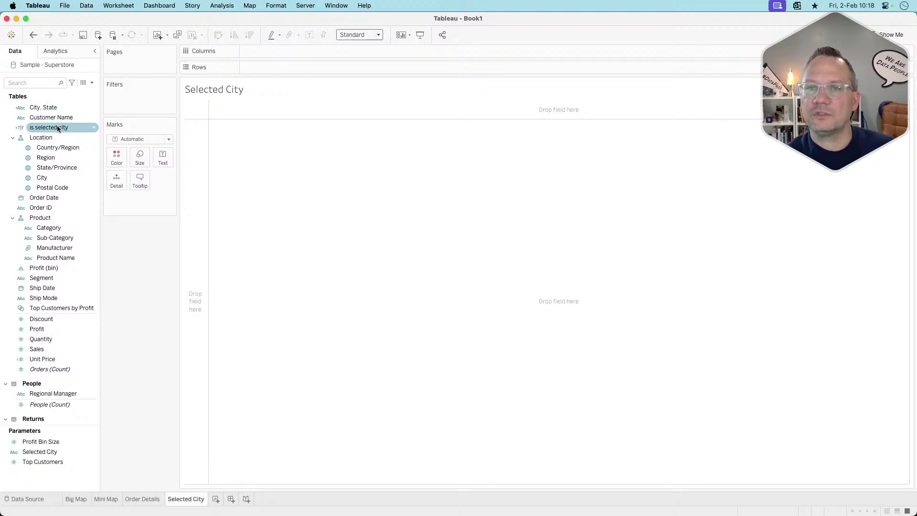
Show "City, State" as text on the Selected City sheet and filter "is selected city" to True
{"action": "left_click_drag", "start_coordinate": [52, 106], "coordinate": [162, 161]}
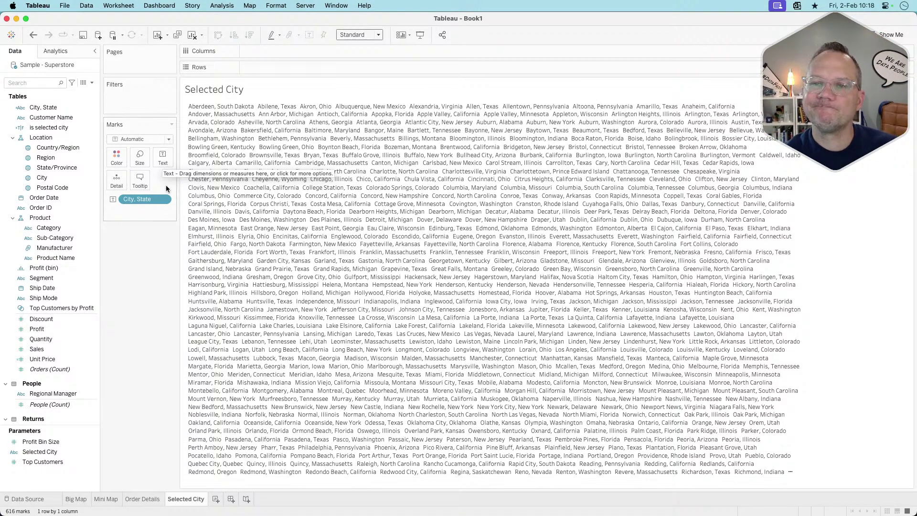
{"action": "left_click_drag", "start_coordinate": [53, 127], "coordinate": [145, 106]}
{"action": "left_click", "coordinate": [374, 195]}
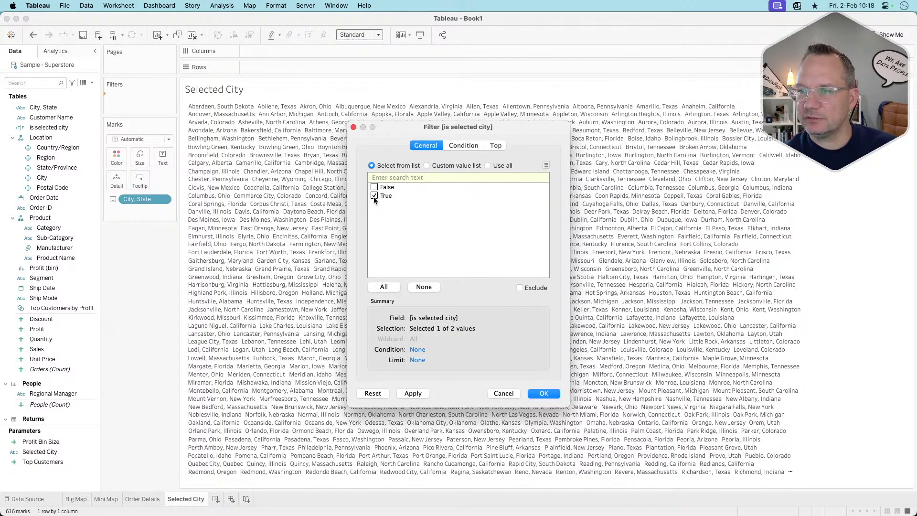
{"action": "left_click", "coordinate": [542, 393]}
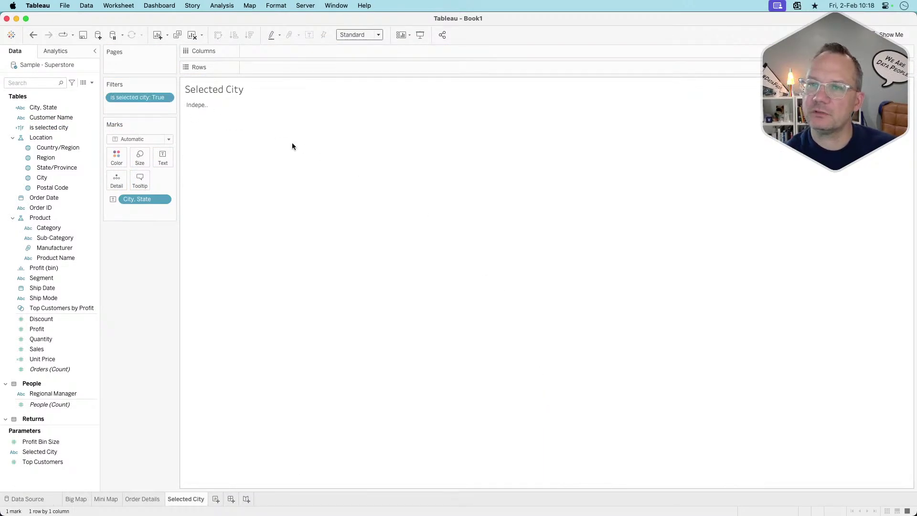
Fit the Selected City sheet to Entire View and check the reference dashboard in the browser
{"action": "left_click", "coordinate": [368, 34]}
{"action": "left_click", "coordinate": [353, 67]}
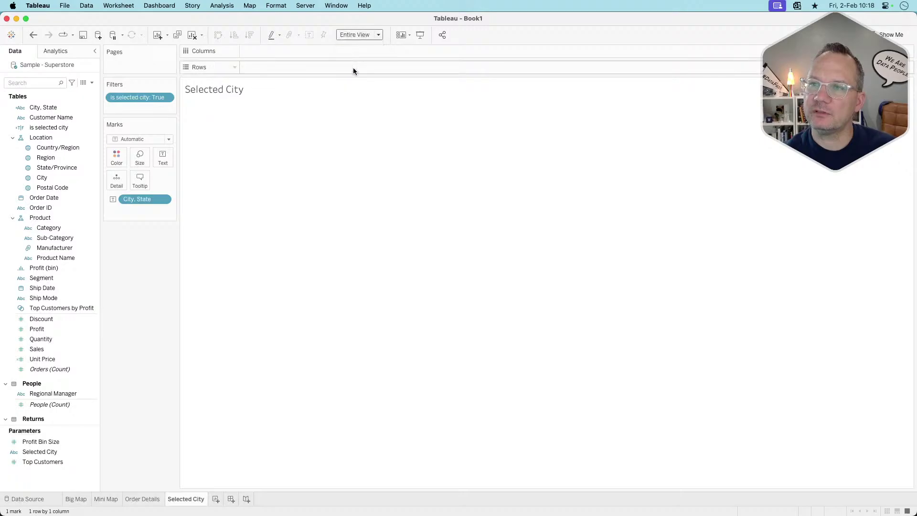
{"action": "left_click", "coordinate": [166, 161]}
{"action": "key", "text": "super+Tab"}
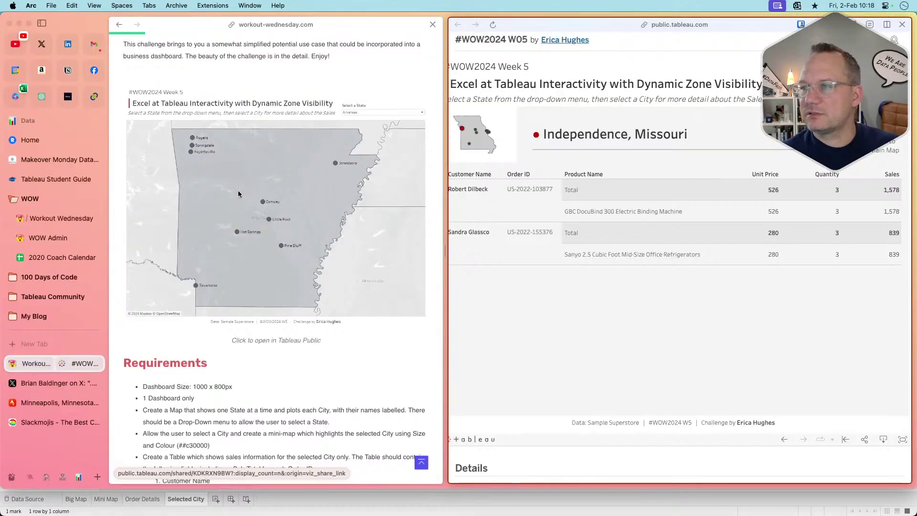
{"action": "key", "text": "super+Tab"}
Format the "City, State" text in Tableau Medium at size 18 and compare it with the reference dashboard
{"action": "left_click", "coordinate": [164, 160]}
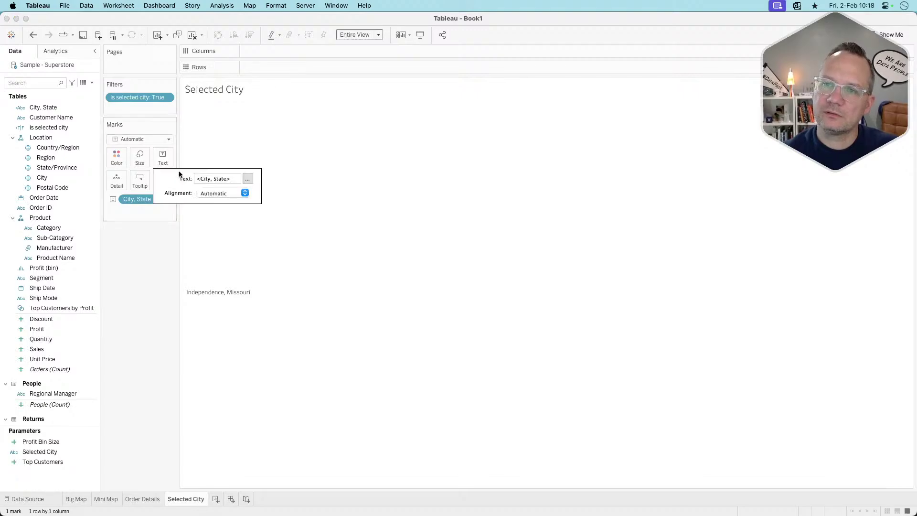
{"action": "left_click", "coordinate": [247, 179]}
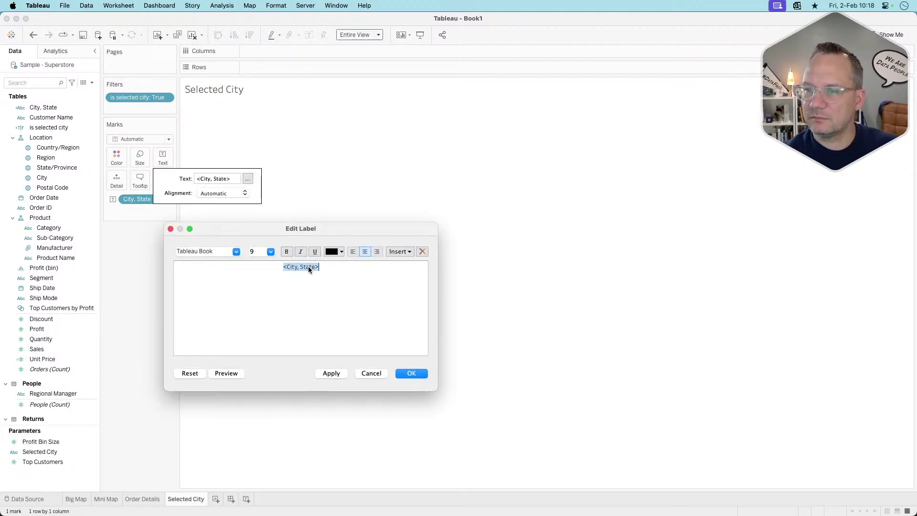
{"action": "left_click", "coordinate": [236, 251]}
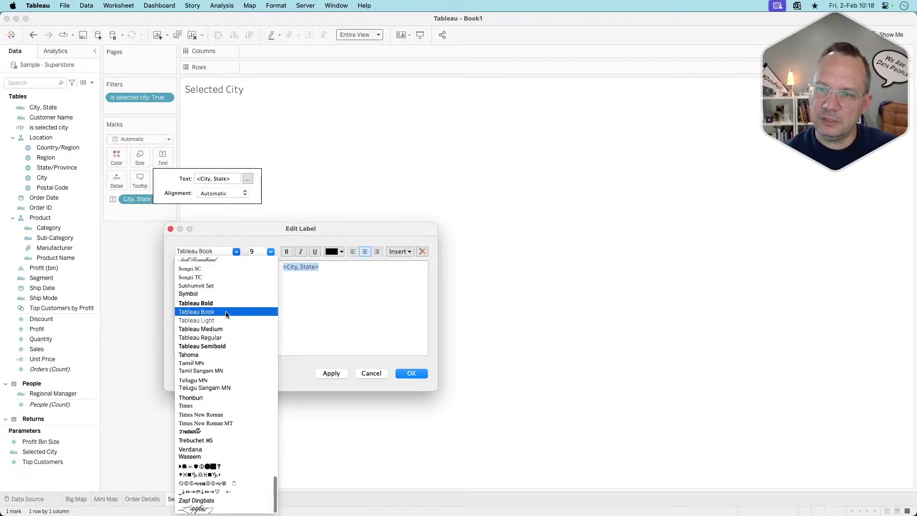
{"action": "left_click", "coordinate": [222, 329]}
{"action": "left_click", "coordinate": [262, 252]}
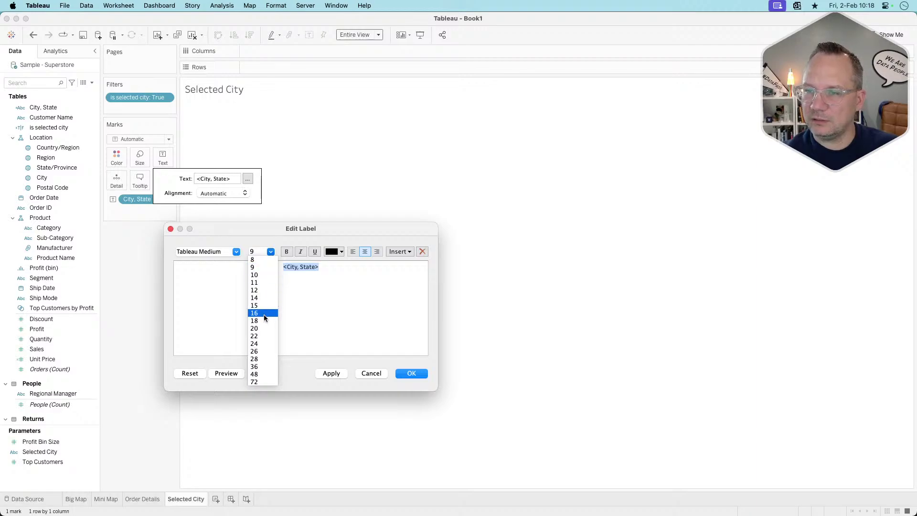
{"action": "left_click", "coordinate": [263, 321]}
{"action": "left_click", "coordinate": [329, 373]}
{"action": "left_click", "coordinate": [409, 374]}
{"action": "key", "text": "super+Tab"}
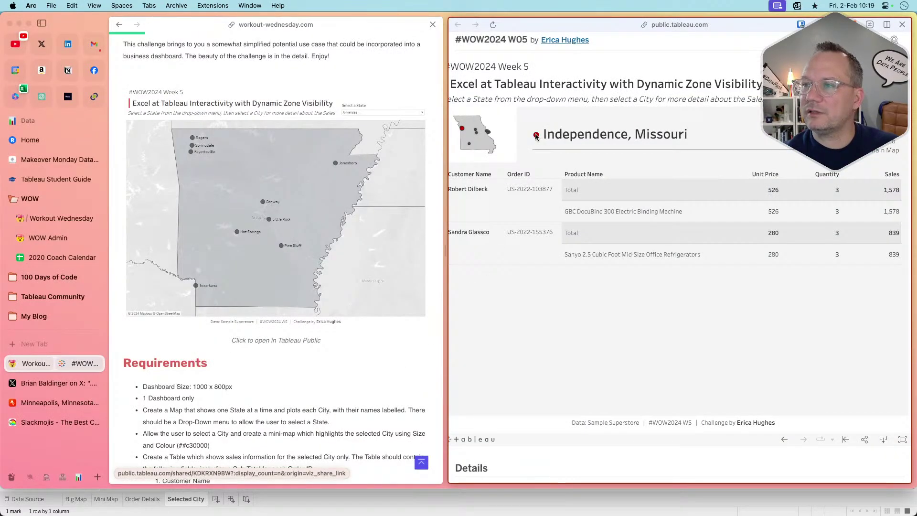
{"action": "key", "text": "super+Tab"}
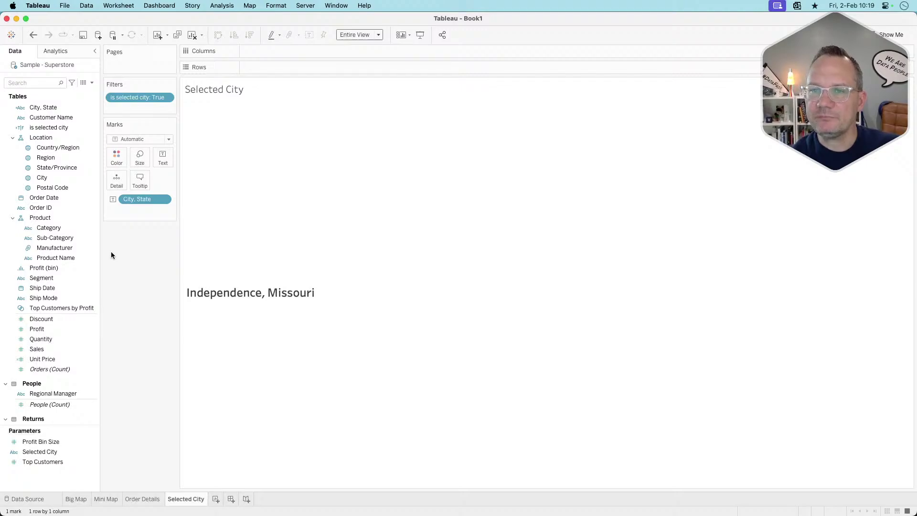
{"action": "left_click", "coordinate": [162, 158]}
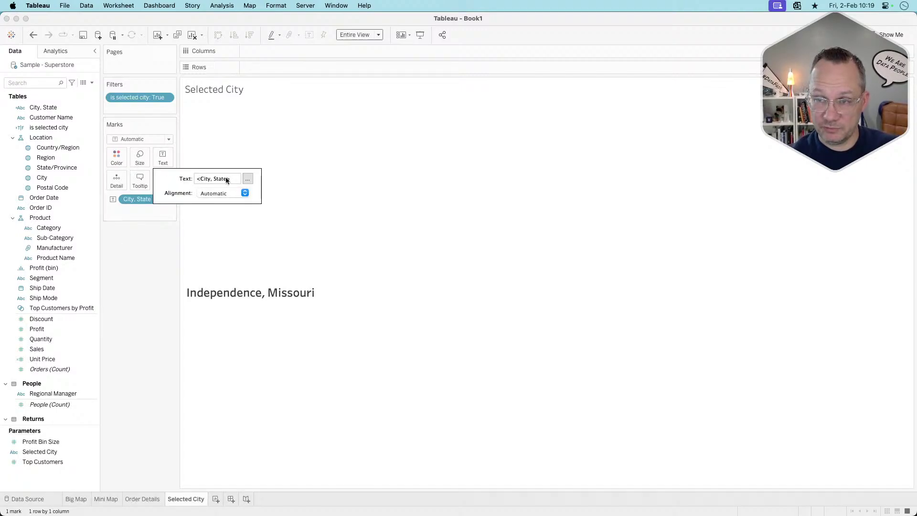
{"action": "left_click", "coordinate": [247, 178]}
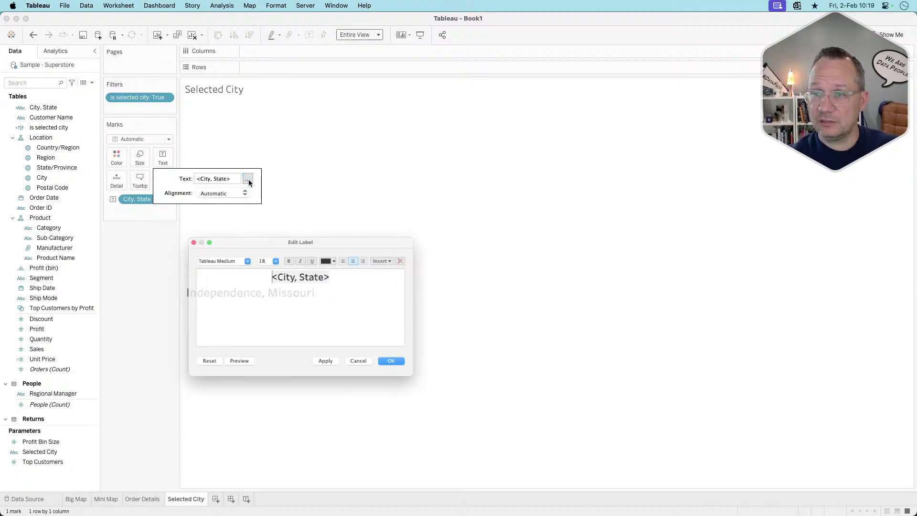
{"action": "left_click", "coordinate": [371, 373]}
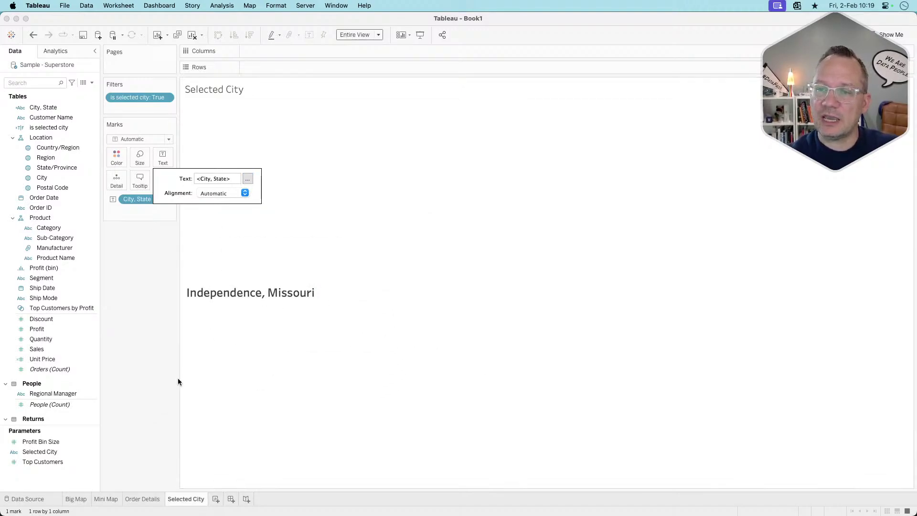
{"action": "left_click", "coordinate": [168, 366]}
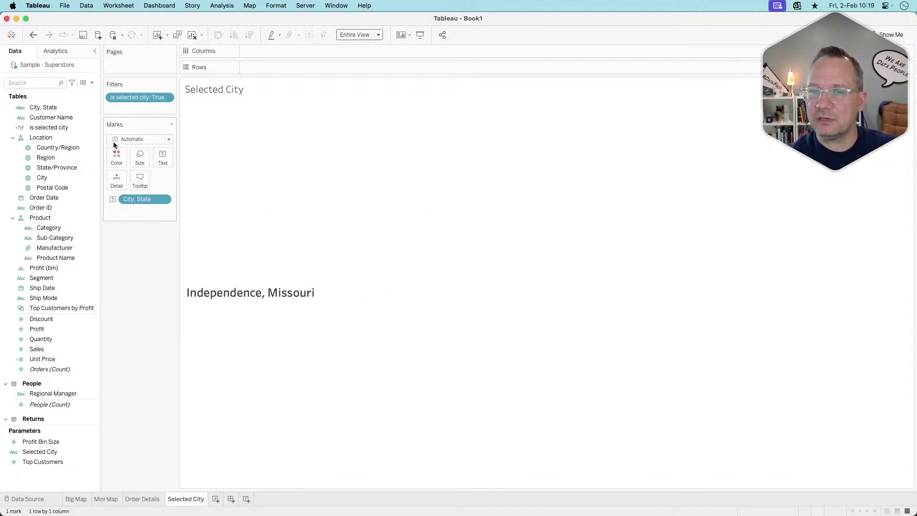
{"action": "left_click", "coordinate": [163, 199]}
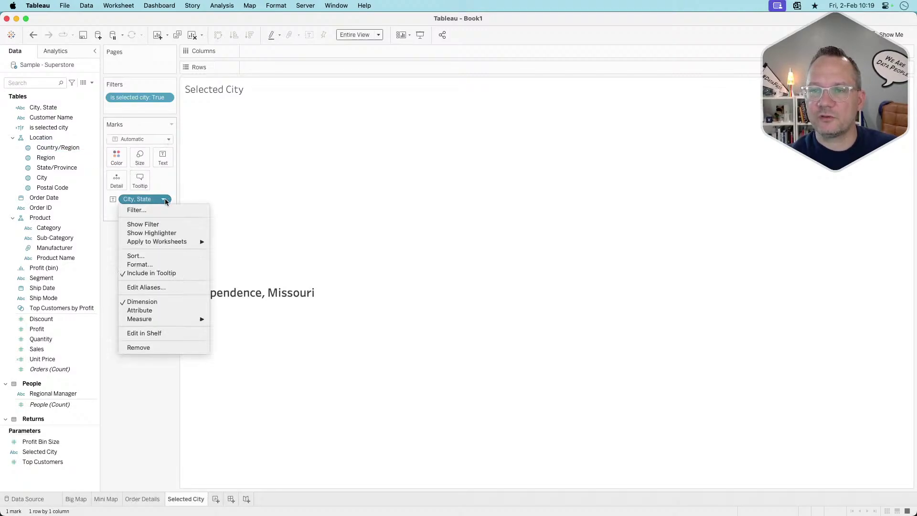
{"action": "left_click", "coordinate": [159, 264]}
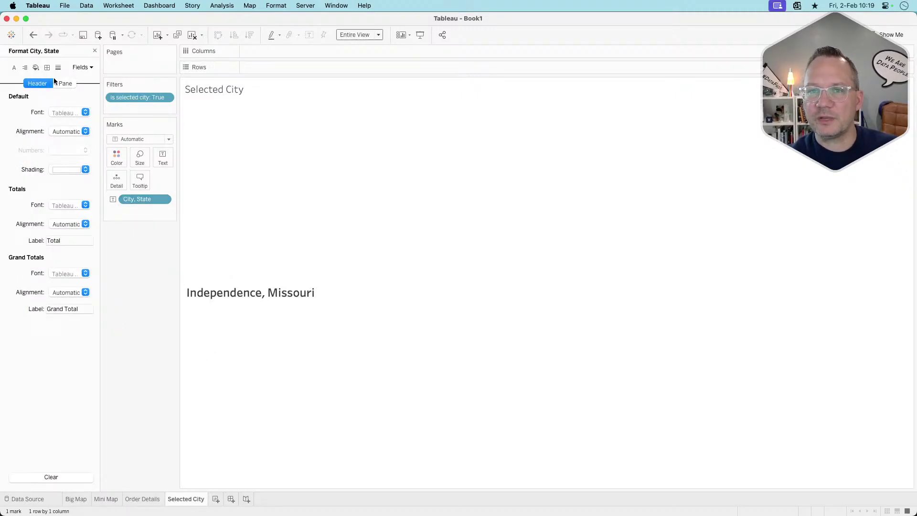
{"action": "left_click", "coordinate": [65, 83]}
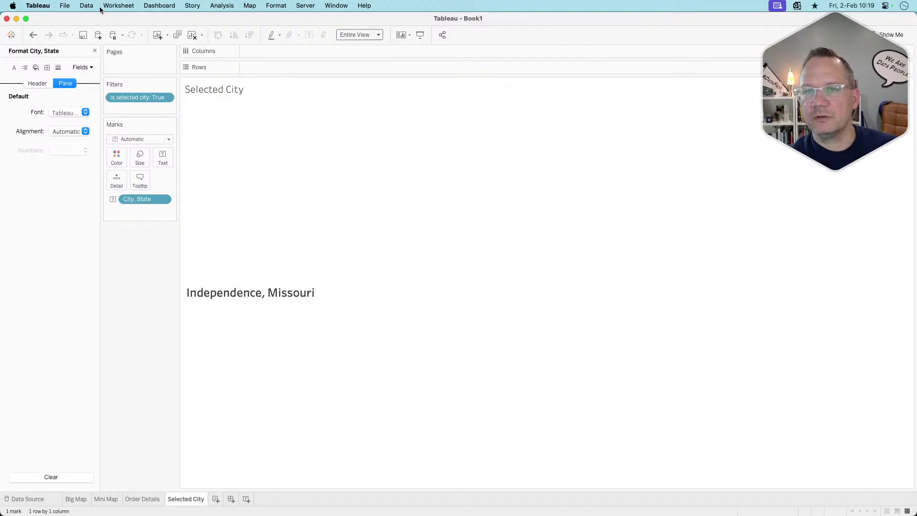
{"action": "left_click", "coordinate": [95, 50]}
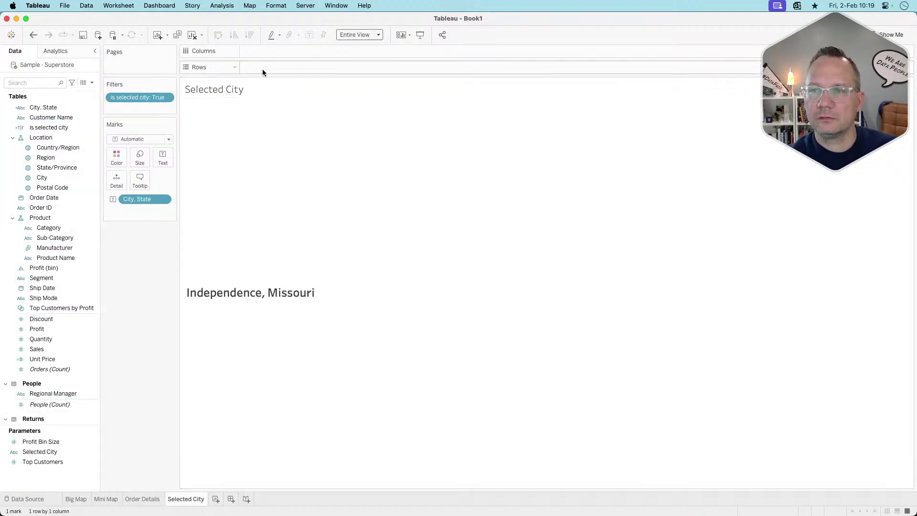
Change the Selected City mark type to Circle, colored by "is selected city", and adjust the circle's size
{"action": "left_click", "coordinate": [139, 139]}
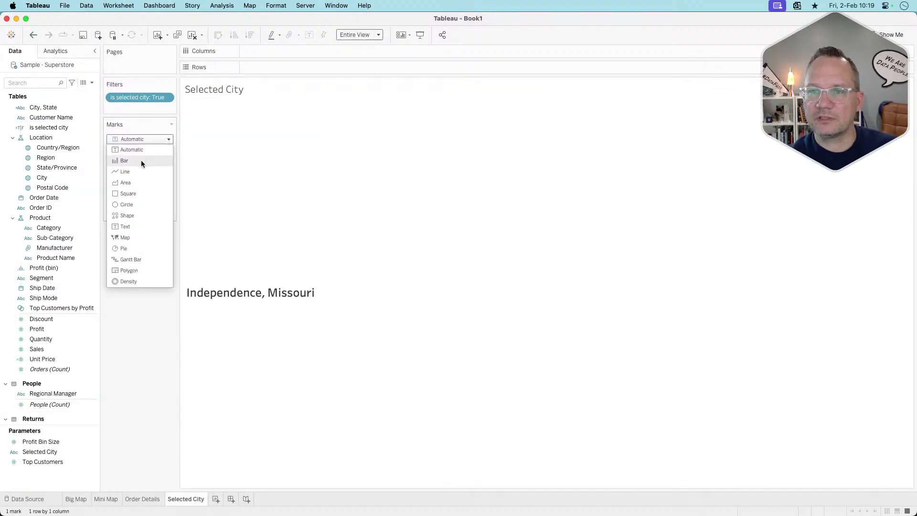
{"action": "left_click", "coordinate": [138, 204]}
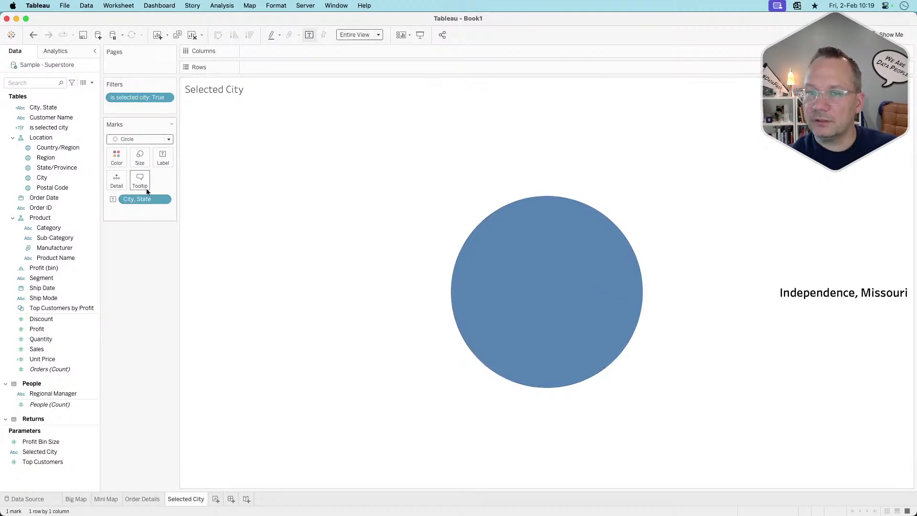
{"action": "left_click_drag", "start_coordinate": [47, 128], "coordinate": [113, 160]}
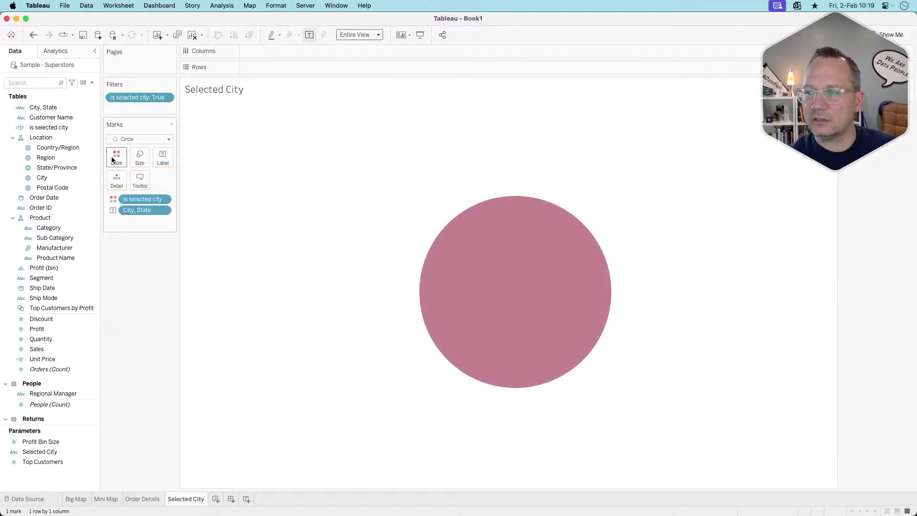
{"action": "left_click", "coordinate": [140, 164]}
{"action": "left_click", "coordinate": [158, 181]}
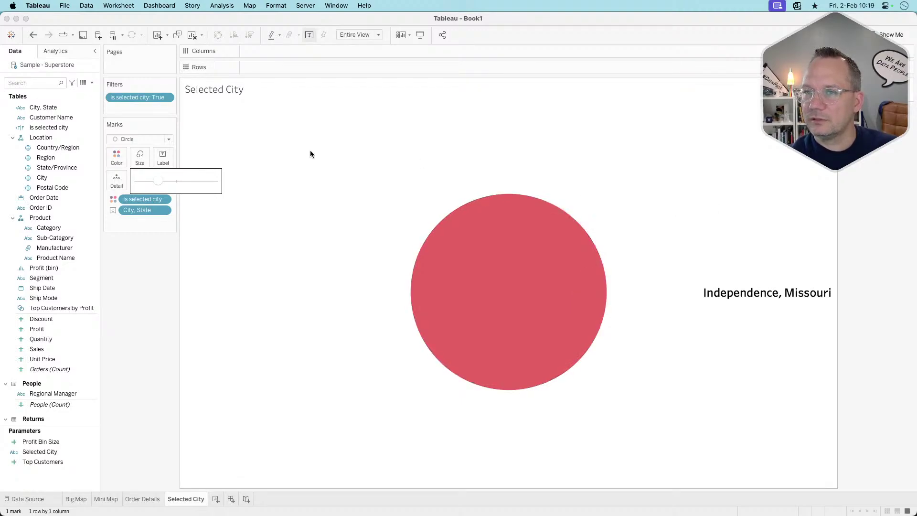
Align the circle's "City, State" label to Middle Right and check the reference dashboard
{"action": "left_click", "coordinate": [158, 156]}
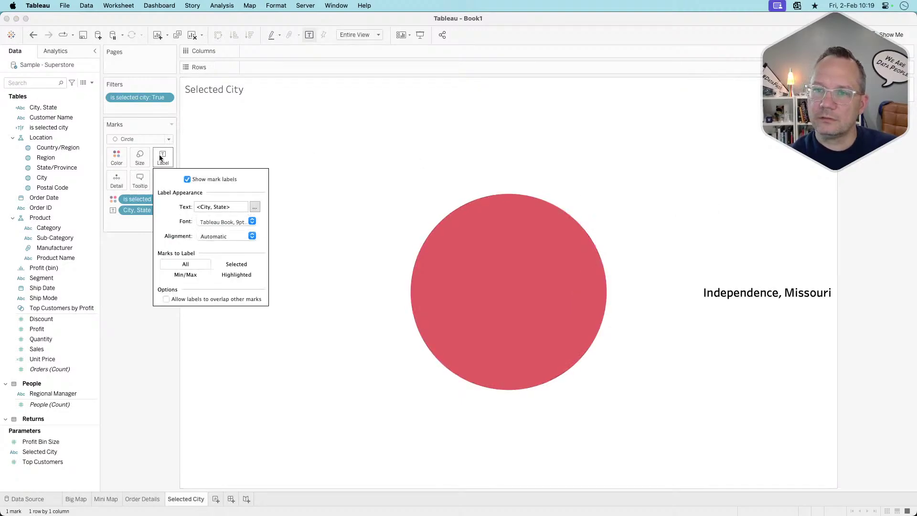
{"action": "left_click", "coordinate": [224, 235]}
{"action": "left_click", "coordinate": [209, 283]}
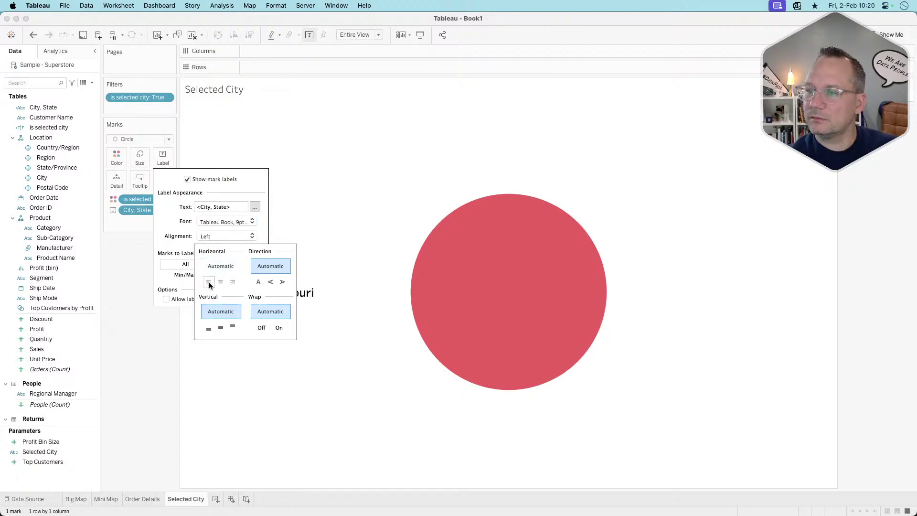
{"action": "left_click", "coordinate": [233, 283]}
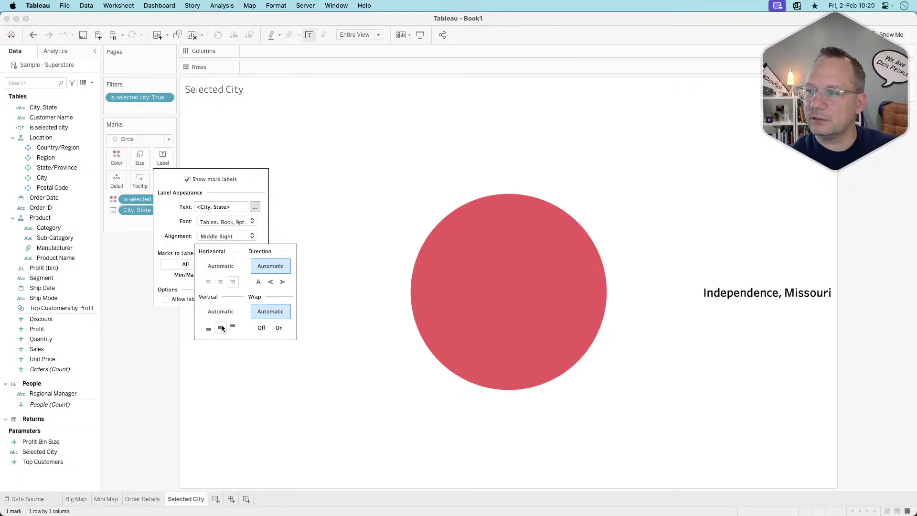
{"action": "left_click", "coordinate": [154, 380]}
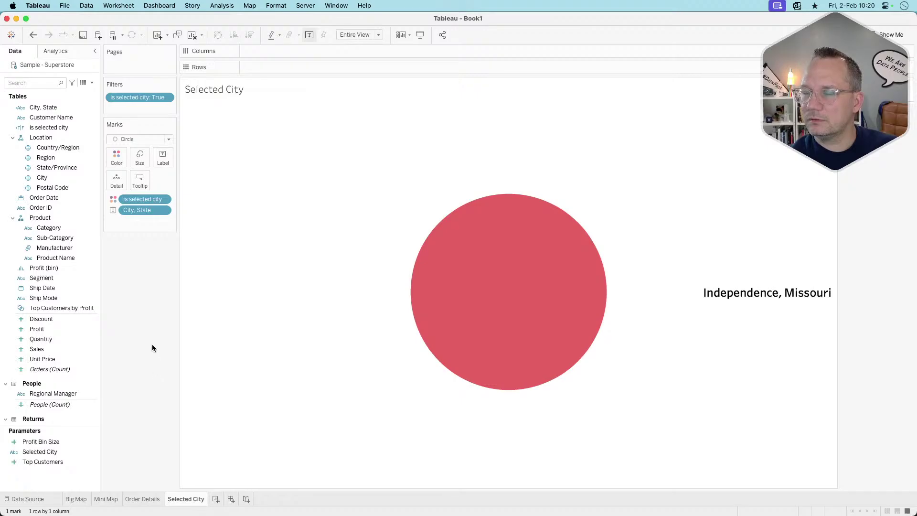
{"action": "key", "text": "super+Tab"}
{"action": "key", "text": "super+Tab"}
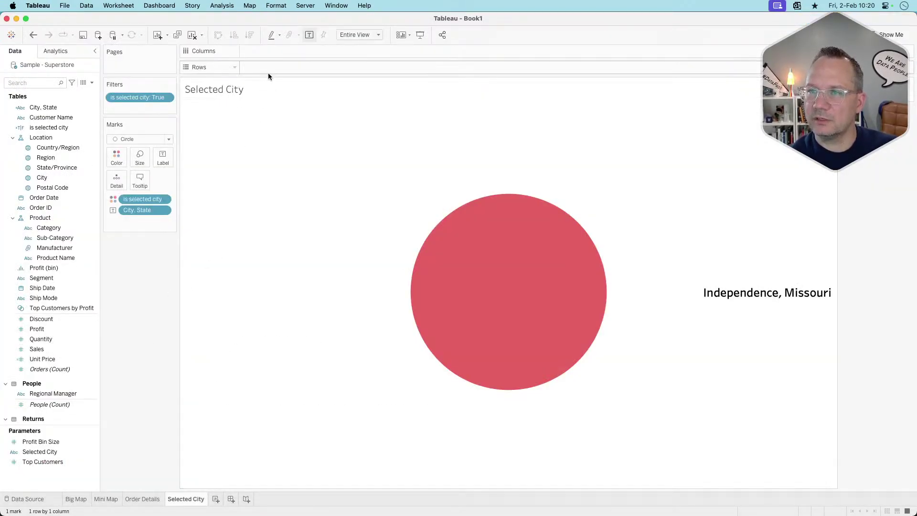
Try fitting the Selected City sheet to width, and set its fit to Standard
{"action": "left_click", "coordinate": [356, 36]}
{"action": "left_click", "coordinate": [351, 51]}
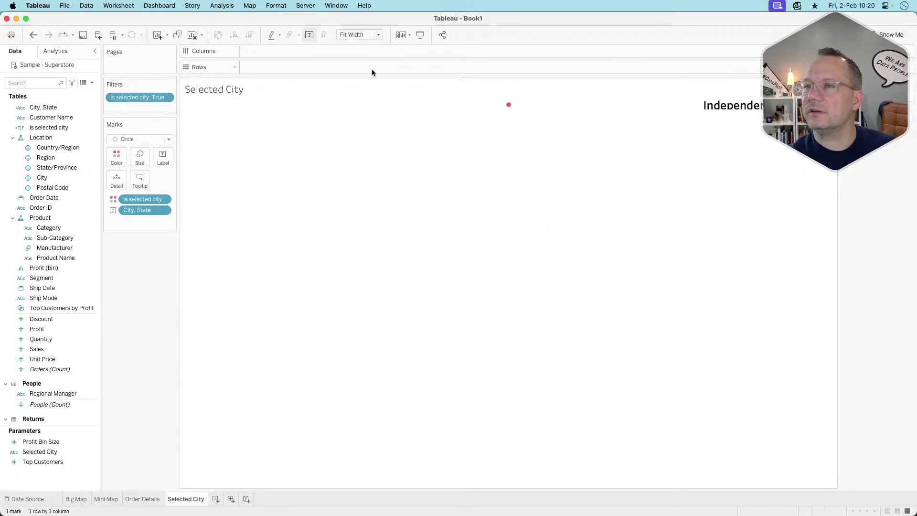
{"action": "left_click", "coordinate": [355, 35]}
{"action": "left_click", "coordinate": [353, 44]}
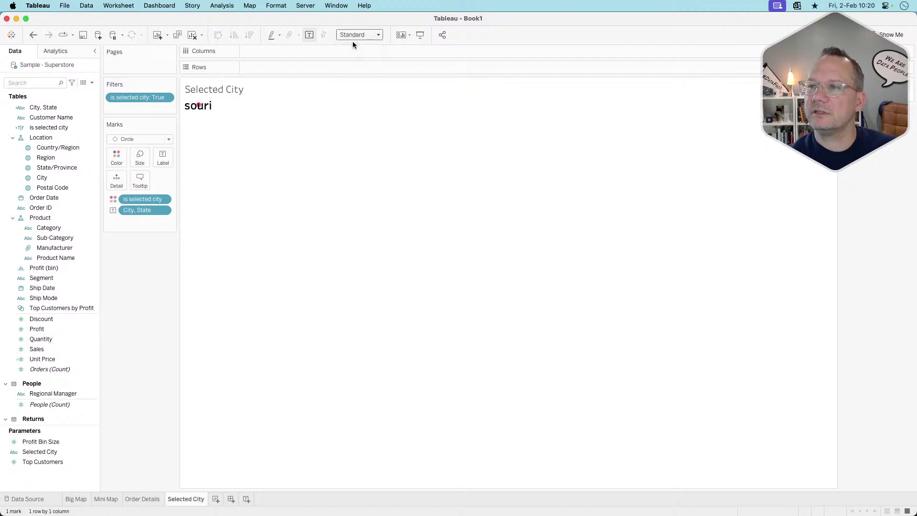
{"action": "left_click", "coordinate": [370, 39]}
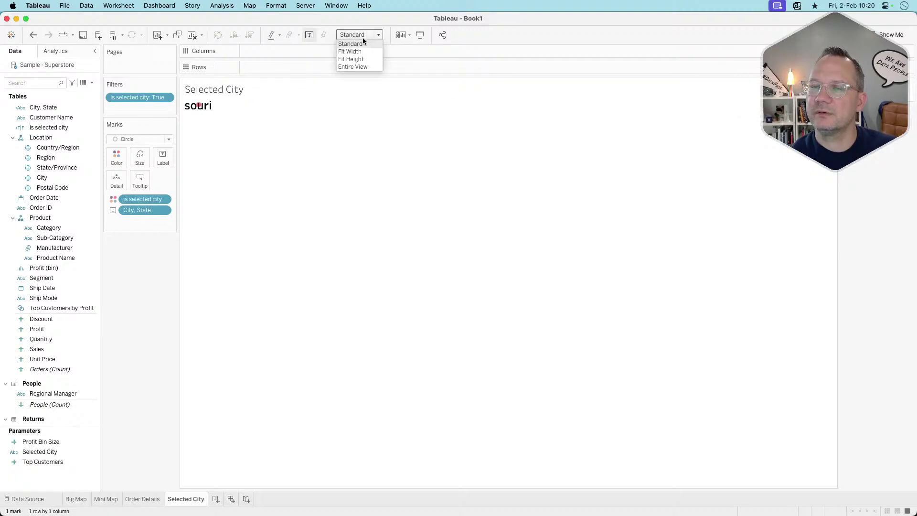
{"action": "left_click", "coordinate": [258, 52]}
Add the ad hoc calculation MIN(0) to the Columns of the Selected City sheet
{"action": "double_click", "coordinate": [268, 53]}
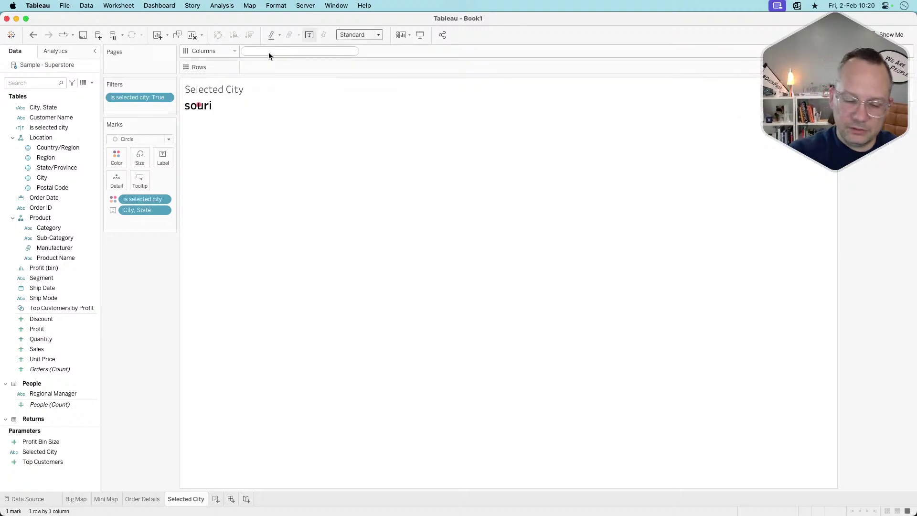
{"action": "type", "text": "MIN(0)"}
{"action": "key", "text": "Return"}
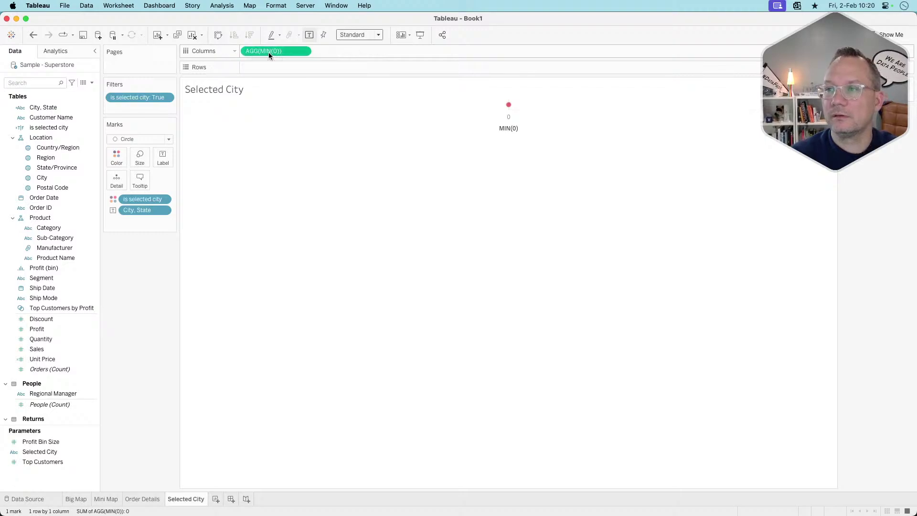
Try other vertical alignments for the "City, State" label, and reset its horizontal and vertical alignment to Automatic
{"action": "left_click", "coordinate": [160, 163]}
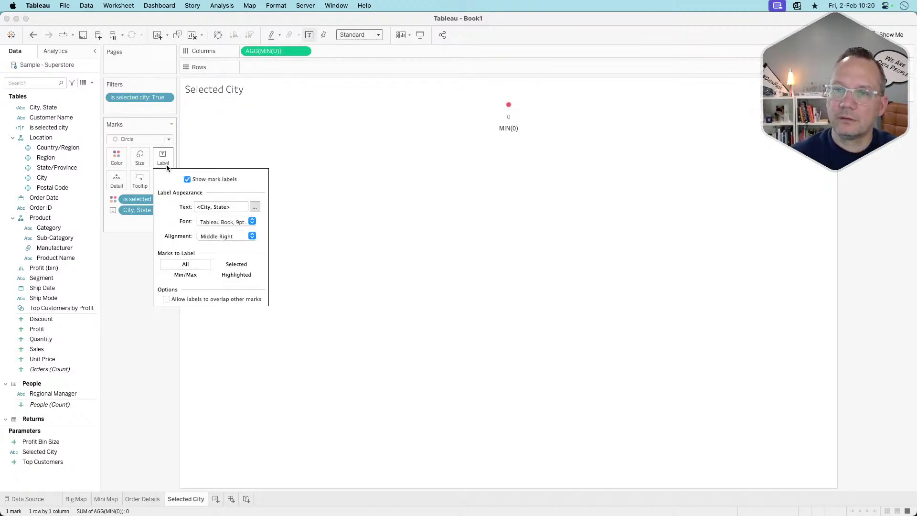
{"action": "left_click", "coordinate": [228, 237]}
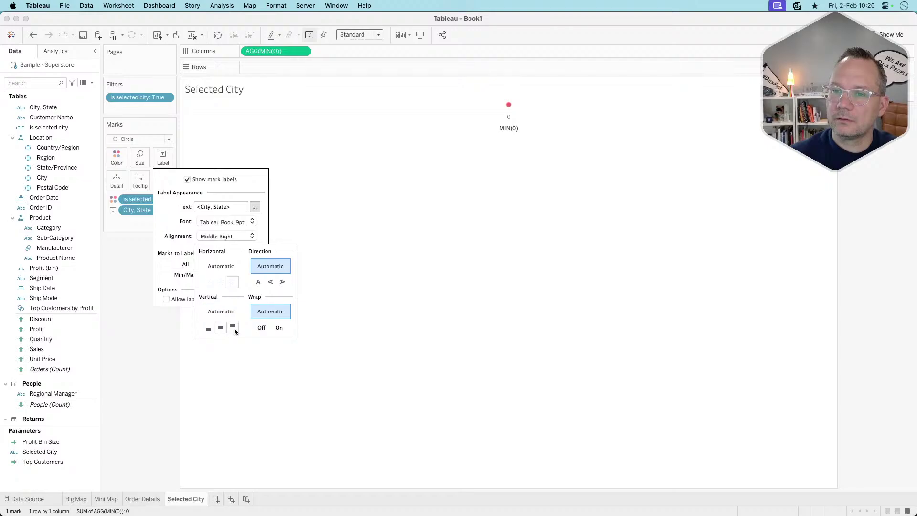
{"action": "left_click", "coordinate": [209, 329]}
{"action": "left_click", "coordinate": [232, 326]}
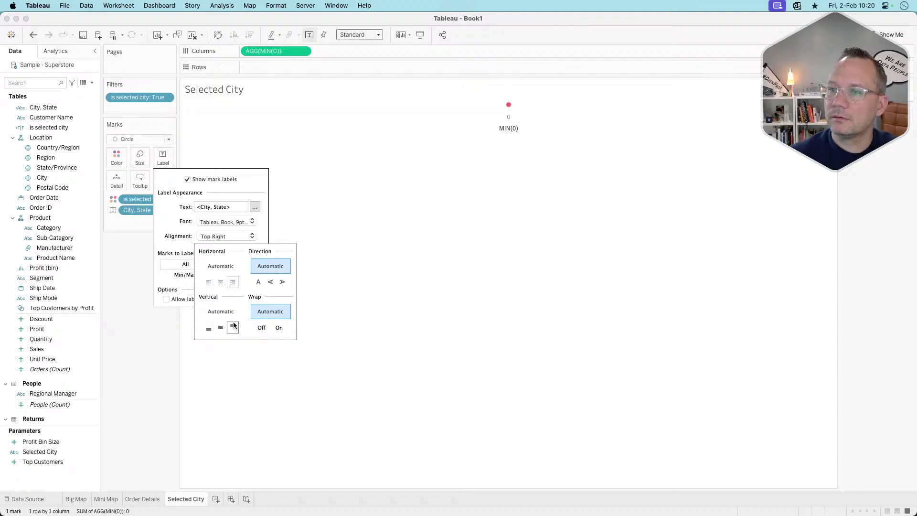
{"action": "left_click", "coordinate": [221, 266]}
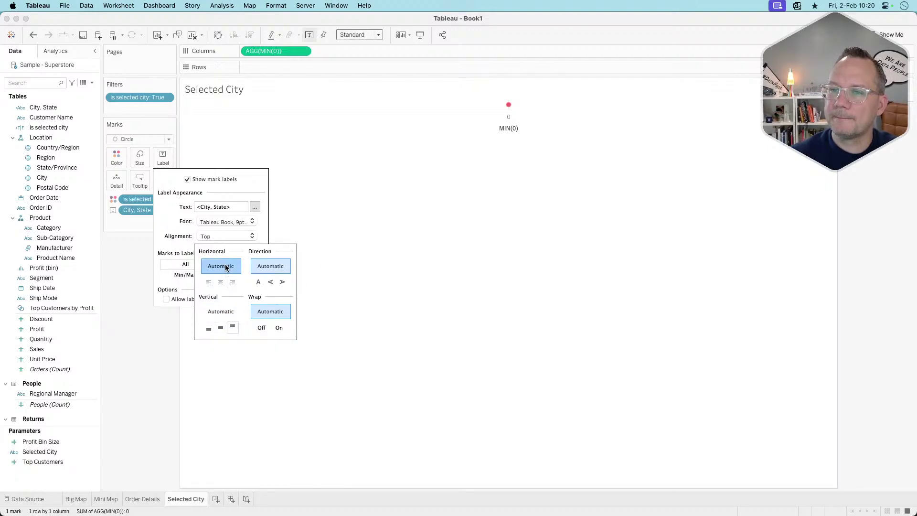
{"action": "left_click", "coordinate": [221, 312]}
{"action": "left_click", "coordinate": [384, 231]}
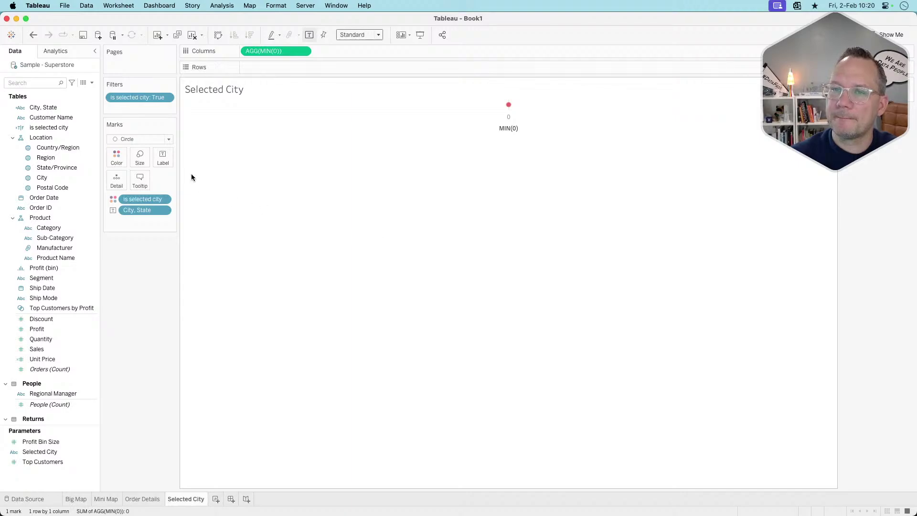
Allow the "City, State" label to overlap other marks and review its label text formatting
{"action": "left_click", "coordinate": [163, 156]}
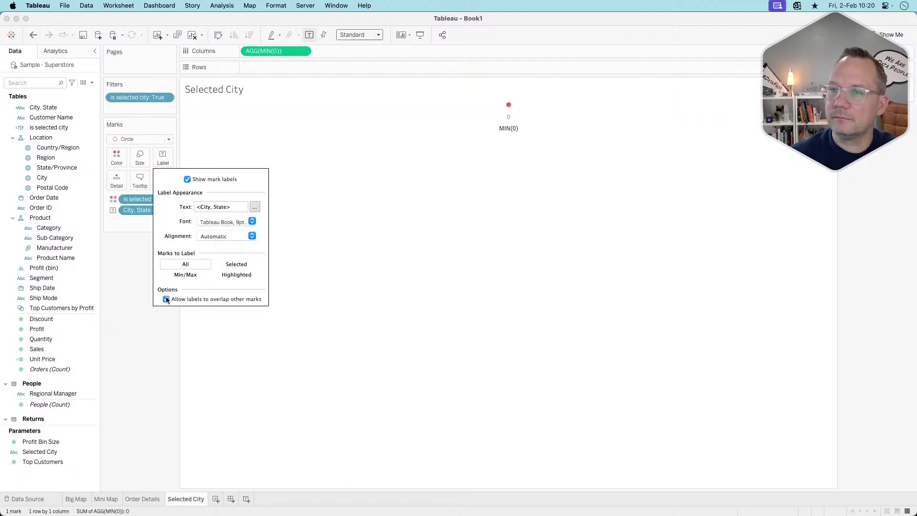
{"action": "left_click", "coordinate": [125, 283]}
{"action": "mouse_move", "coordinate": [509, 105]}
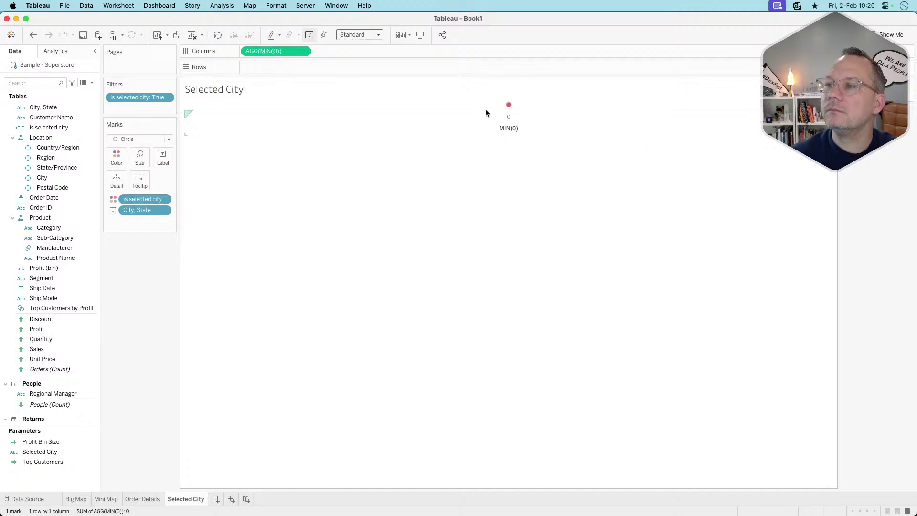
{"action": "left_click", "coordinate": [163, 157]}
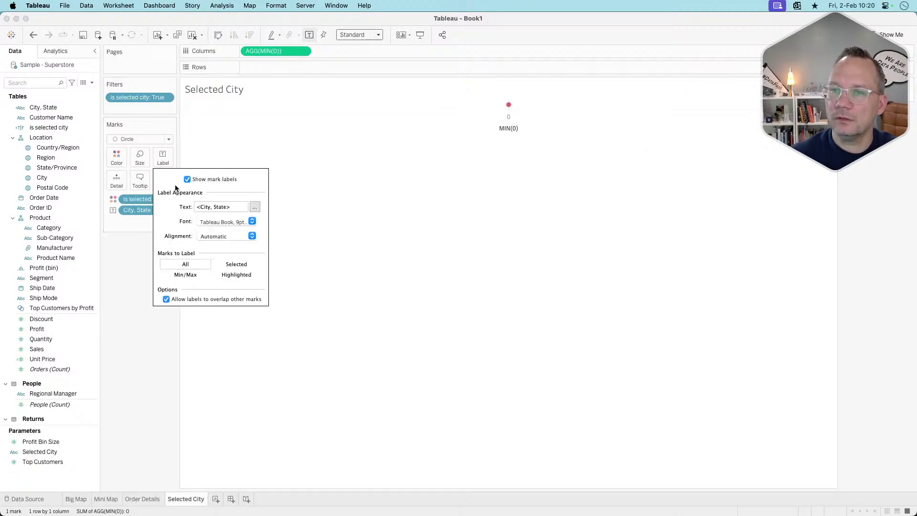
{"action": "left_click", "coordinate": [255, 207]}
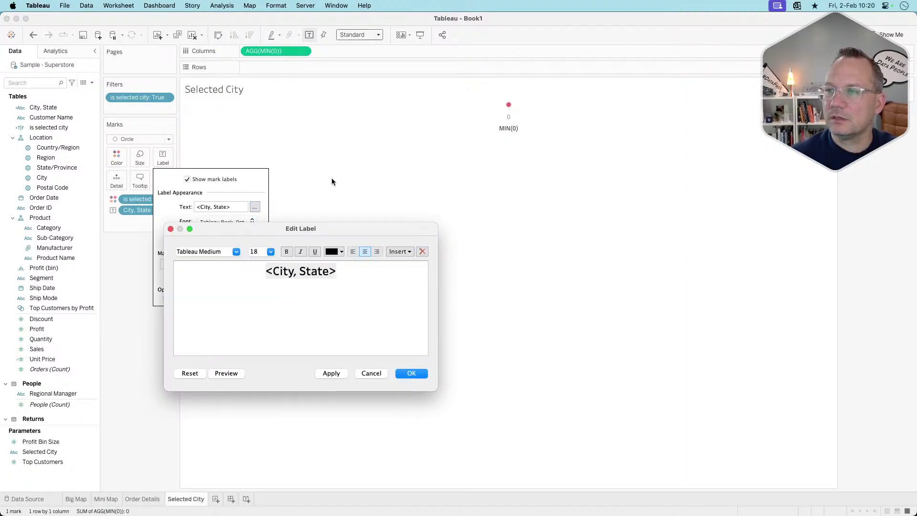
{"action": "left_click", "coordinate": [370, 373]}
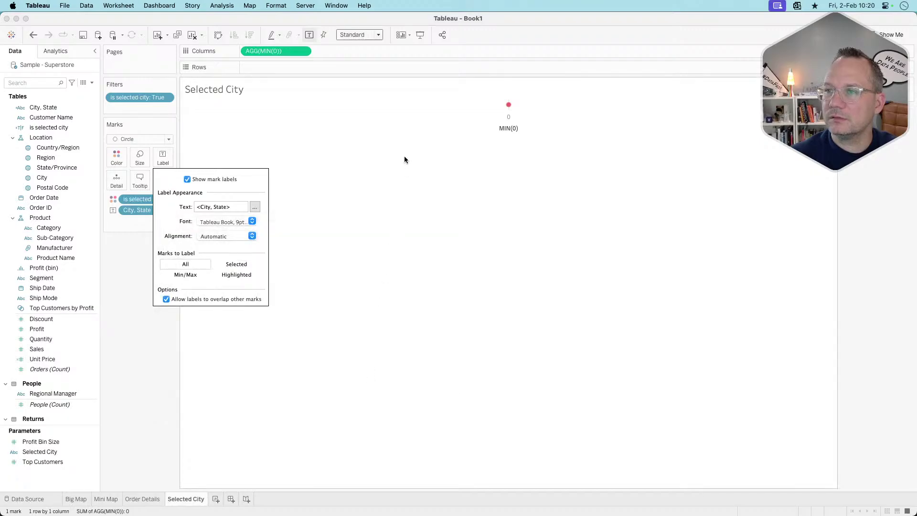
Set the Selected City sheet's fit to Entire View
{"action": "left_click", "coordinate": [397, 121]}
{"action": "left_click", "coordinate": [377, 37]}
{"action": "left_click", "coordinate": [365, 65]}
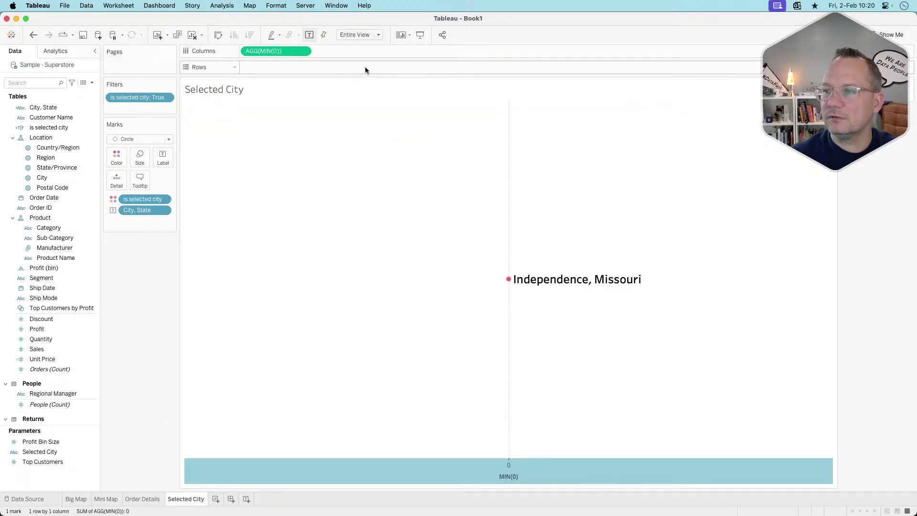
Enlarge the circle mark slightly and hide the MIN(0) axis header
{"action": "left_click", "coordinate": [140, 158]}
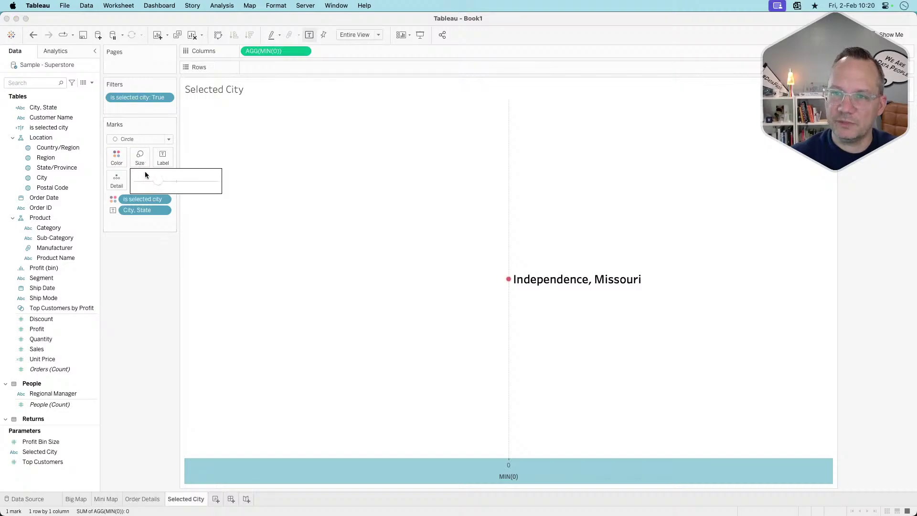
{"action": "left_click_drag", "start_coordinate": [168, 182], "coordinate": [172, 182]}
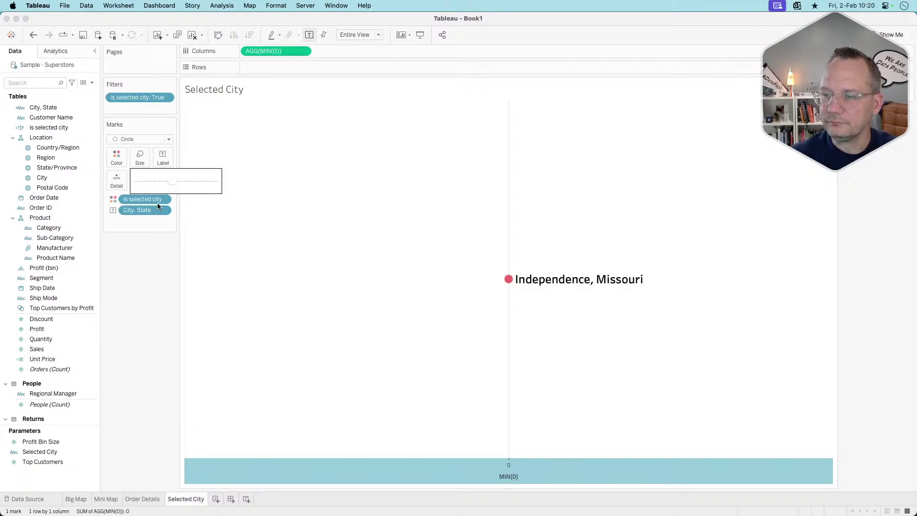
{"action": "left_click", "coordinate": [139, 320]}
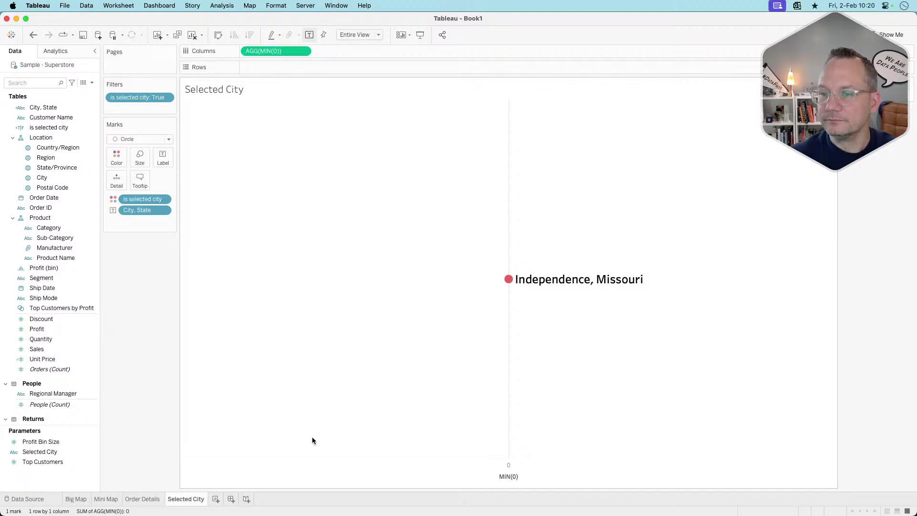
{"action": "right_click", "coordinate": [306, 463]}
{"action": "left_click", "coordinate": [325, 443]}
Format the Selected City sheet's lines, setting both Zero Lines and Grid Lines to None
{"action": "right_click", "coordinate": [336, 404]}
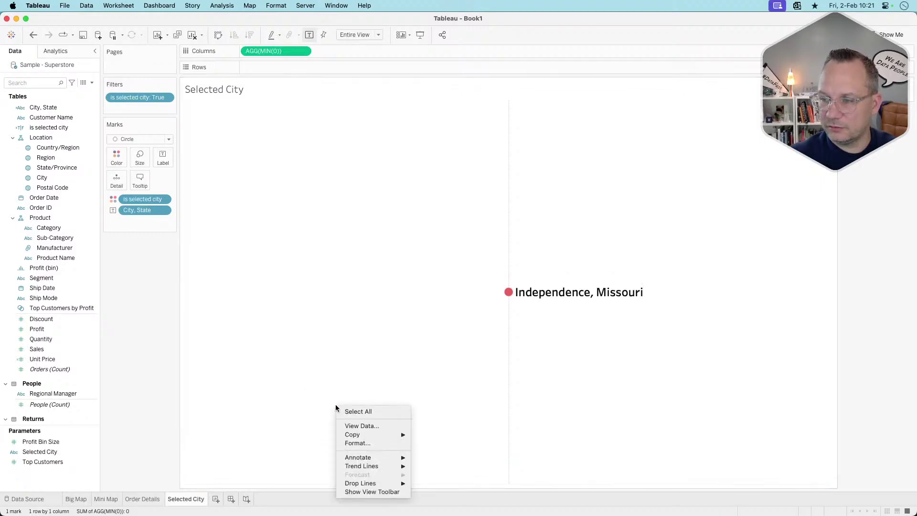
{"action": "left_click", "coordinate": [356, 442]}
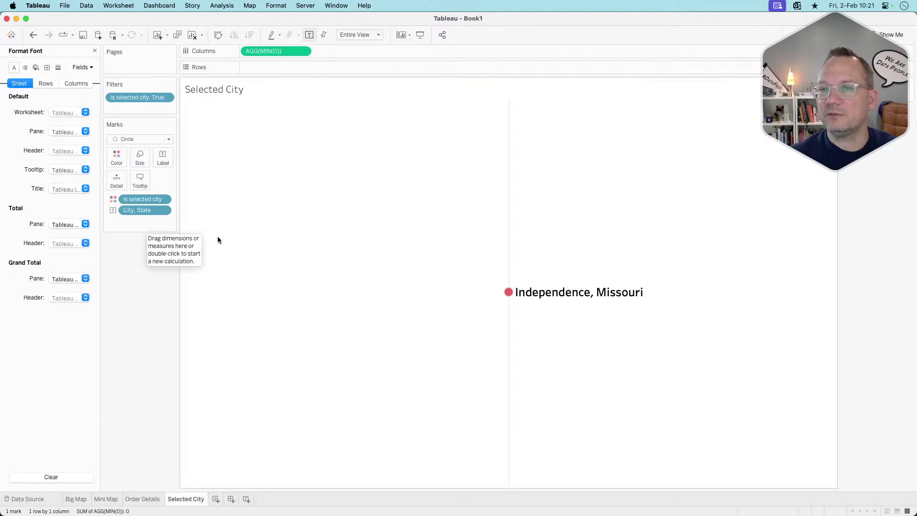
{"action": "mouse_move", "coordinate": [513, 297]}
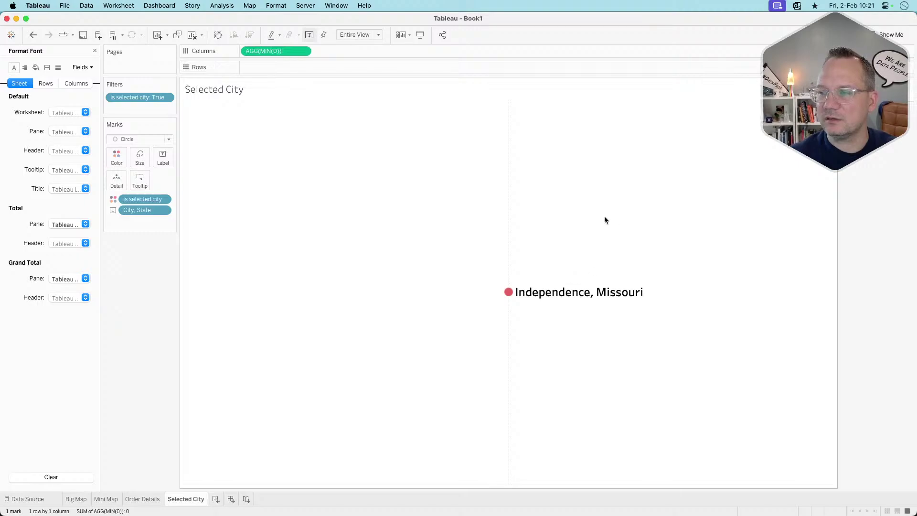
{"action": "left_click", "coordinate": [58, 67]}
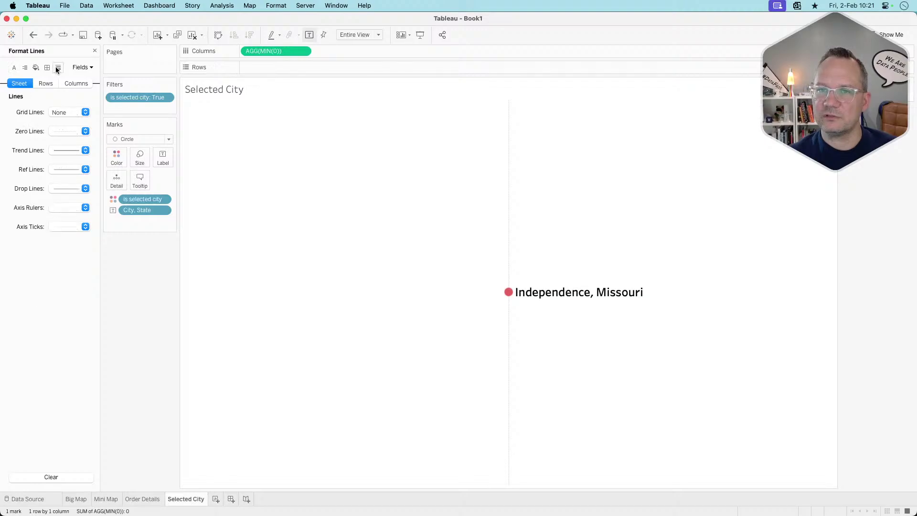
{"action": "left_click", "coordinate": [62, 113]}
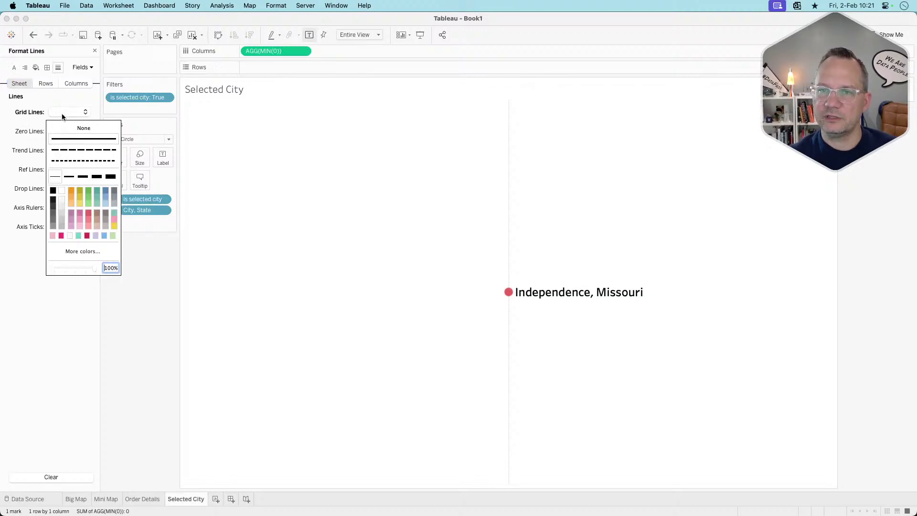
{"action": "left_click", "coordinate": [49, 130]}
{"action": "left_click", "coordinate": [51, 131]}
{"action": "left_click", "coordinate": [60, 147]}
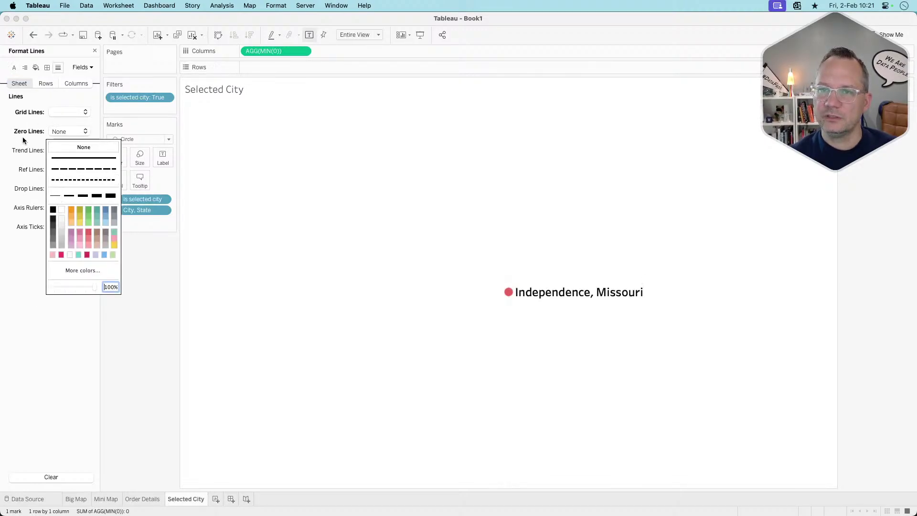
{"action": "left_click", "coordinate": [59, 114]}
{"action": "left_click", "coordinate": [62, 127]}
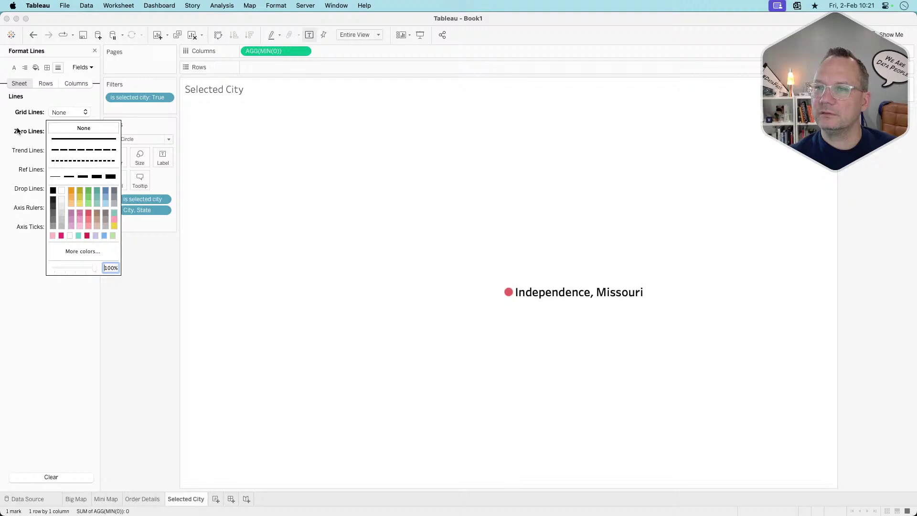
Set the sheet's Axis Rulers to None
{"action": "left_click", "coordinate": [34, 163]}
{"action": "left_click", "coordinate": [73, 208]}
{"action": "left_click", "coordinate": [67, 222]}
{"action": "left_click", "coordinate": [185, 360]}
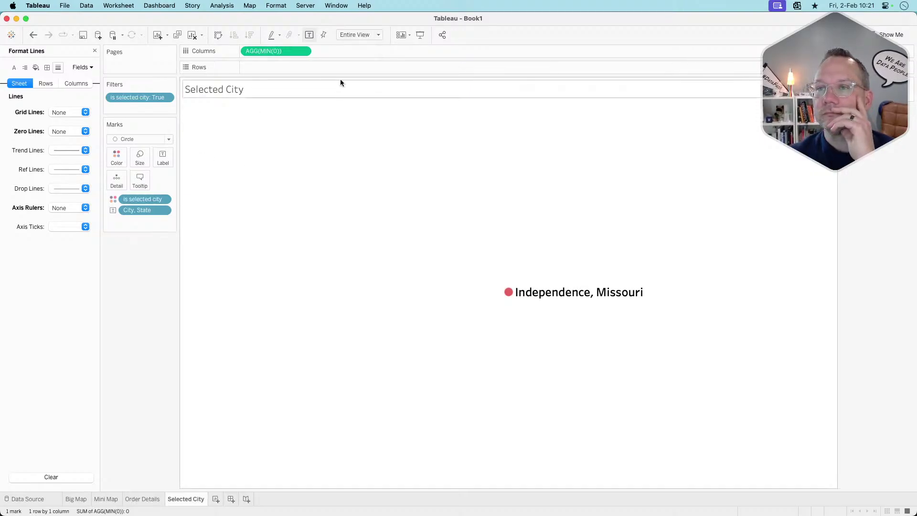
Change the ad hoc calculation on Columns to MIN(0.0)
{"action": "double_click", "coordinate": [274, 50]}
{"action": "left_click", "coordinate": [268, 50]}
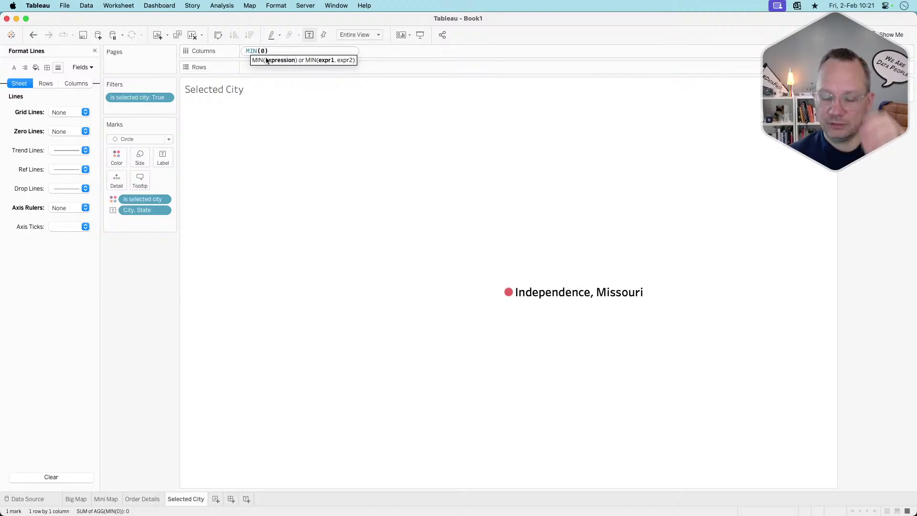
{"action": "type", "text": ".0"}
{"action": "key", "text": "Return"}
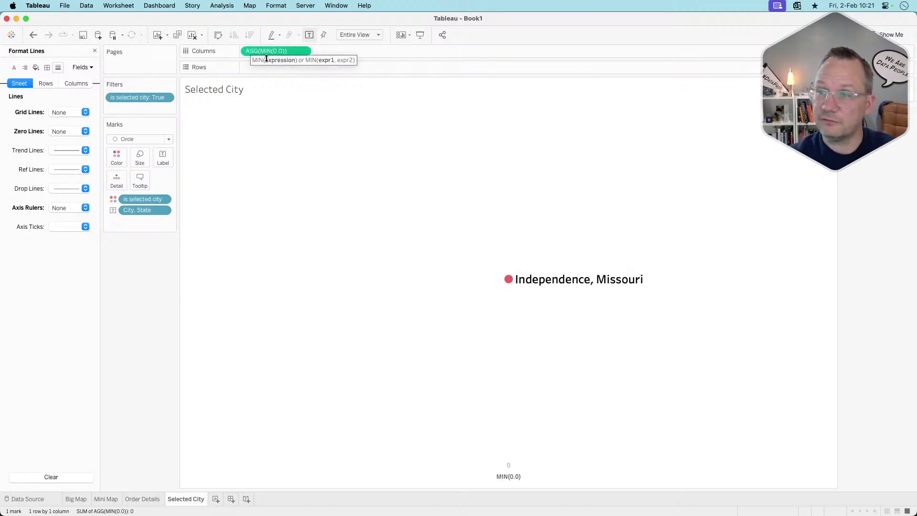
Give the MIN(0.0) axis a custom range with a fixed start of -0.5
{"action": "right_click", "coordinate": [476, 471]}
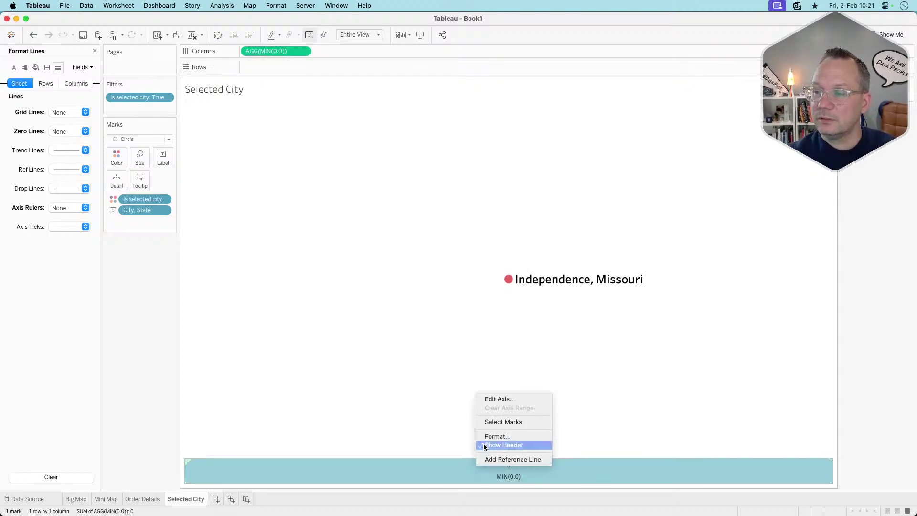
{"action": "left_click", "coordinate": [499, 396]}
{"action": "left_click", "coordinate": [371, 209]}
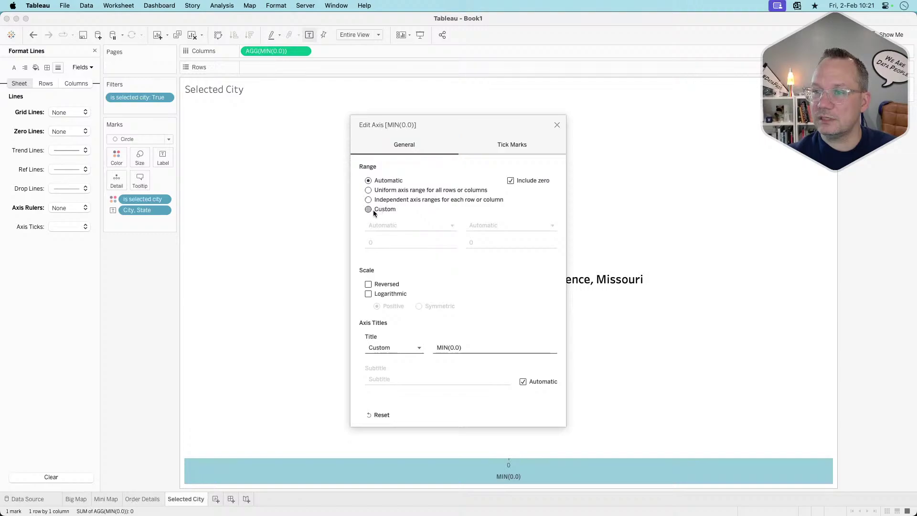
{"action": "left_click", "coordinate": [378, 243]}
{"action": "type", "text": "-.5"}
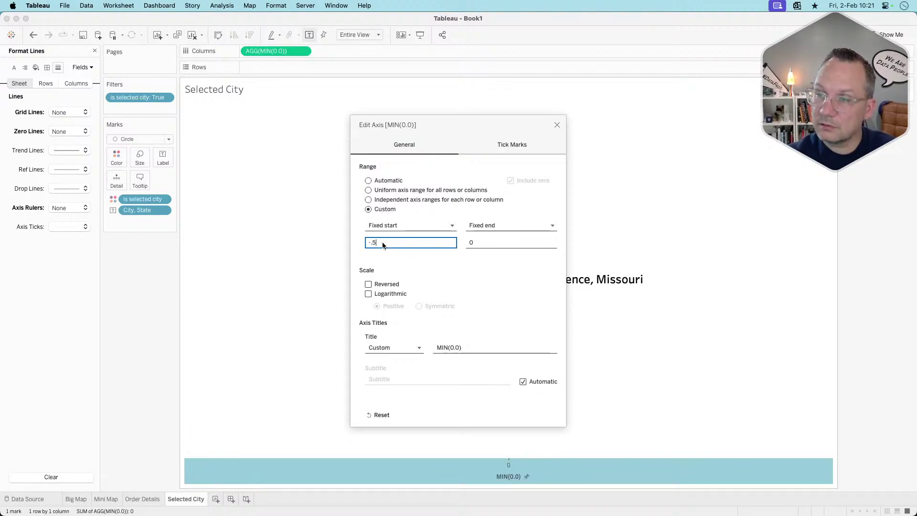
{"action": "key", "text": "Tab"}
Try fixed ends of 1 and 8 for the MIN(0.0) axis, and set the fixed end to 10
{"action": "left_click", "coordinate": [485, 244]}
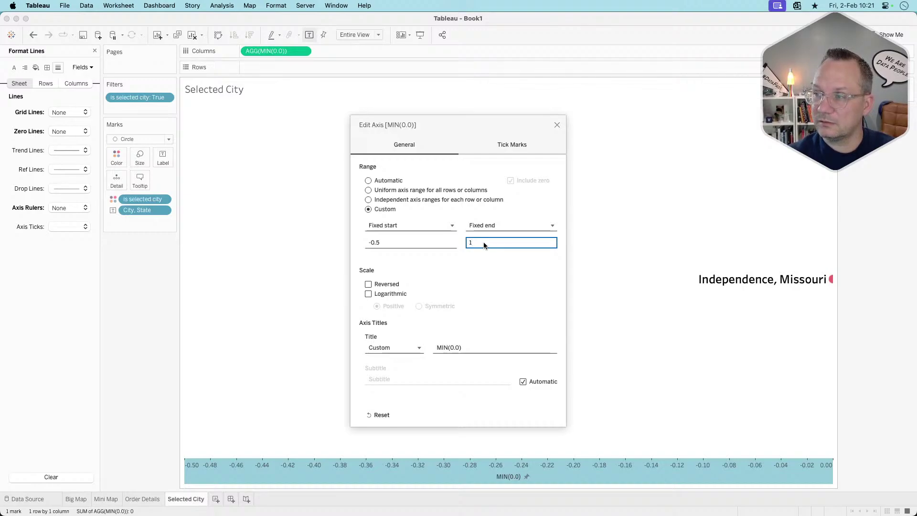
{"action": "type", "text": "1"}
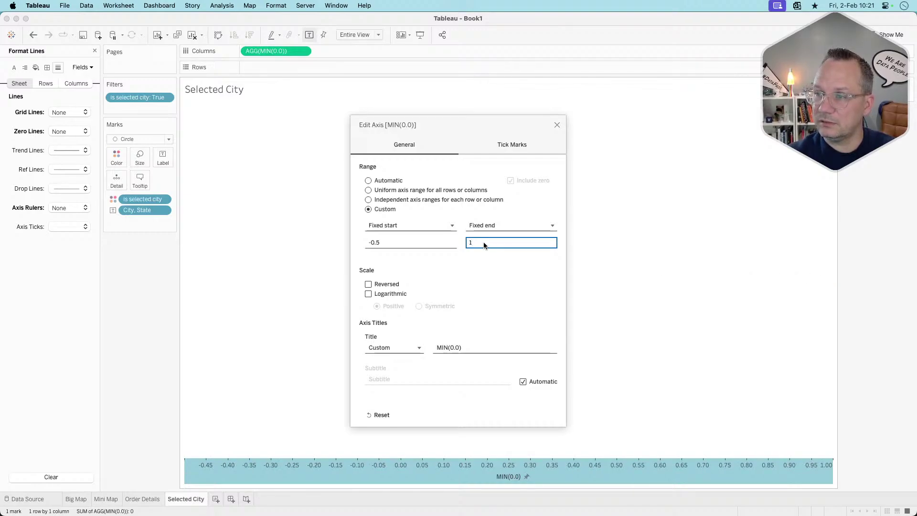
{"action": "type", "text": "8"}
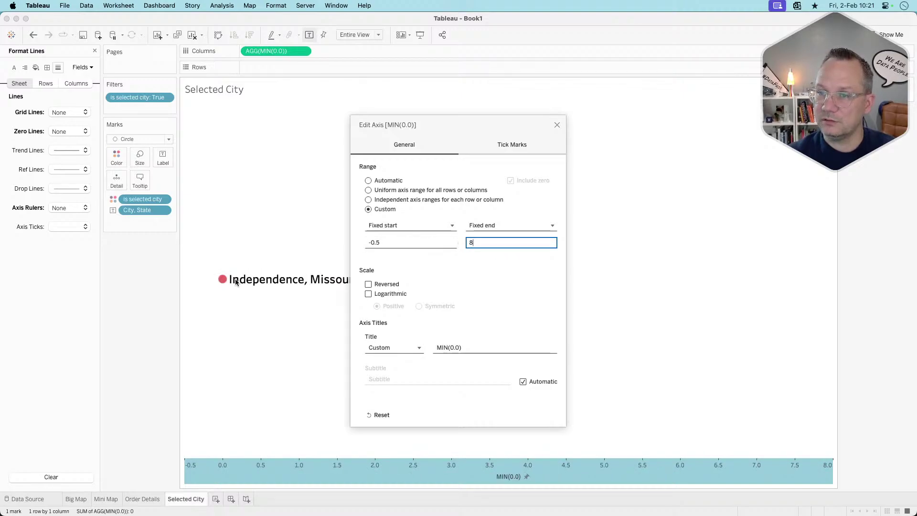
{"action": "double_click", "coordinate": [478, 243]}
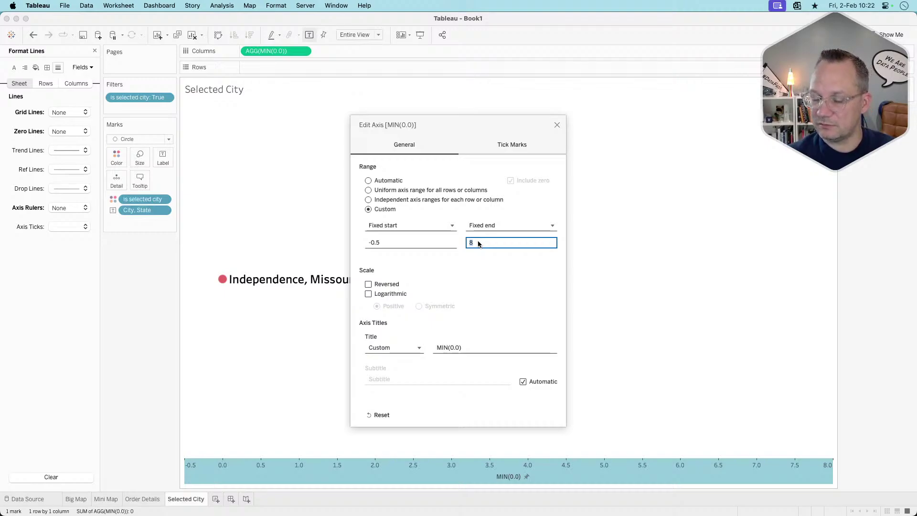
{"action": "type", "text": "0"}
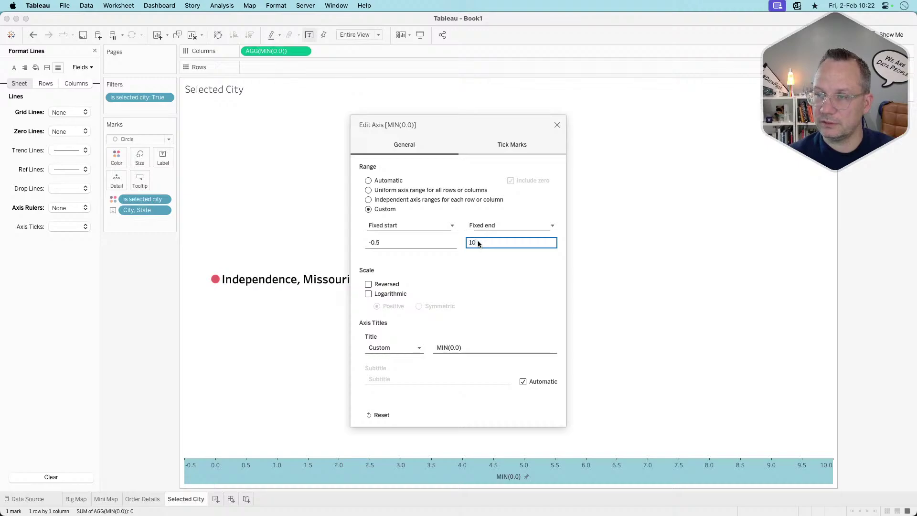
Set the MIN(0.0) axis's fixed start to -0.2 and hide the axis header
{"action": "left_click", "coordinate": [387, 243]}
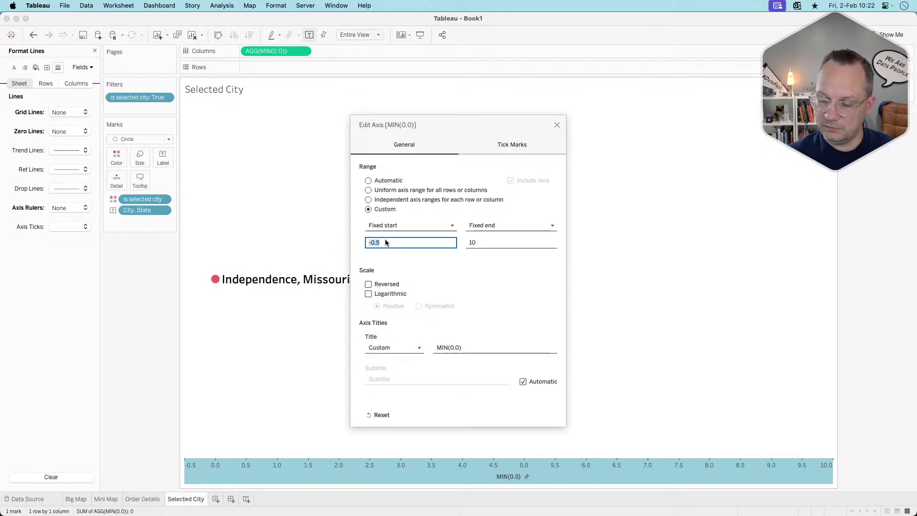
{"action": "type", "text": "-.2"}
{"action": "key", "text": "Tab"}
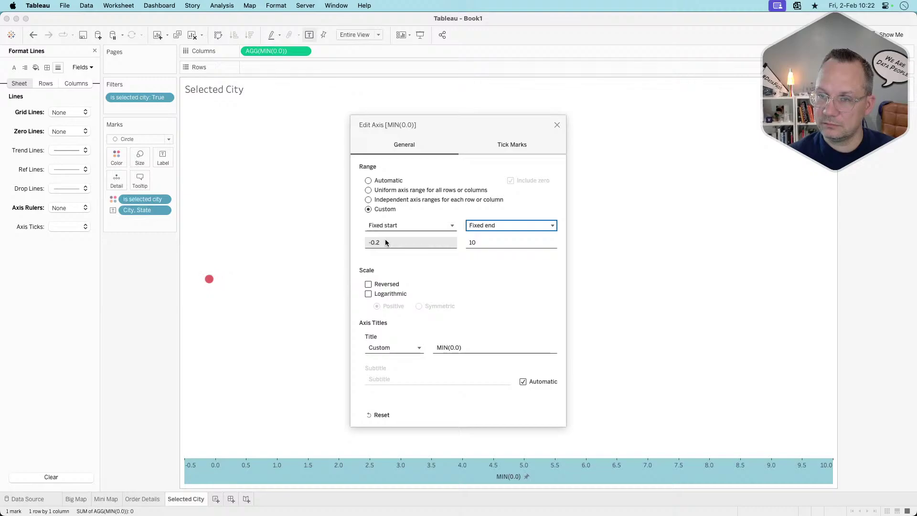
{"action": "left_click", "coordinate": [557, 125]}
{"action": "right_click", "coordinate": [313, 466]}
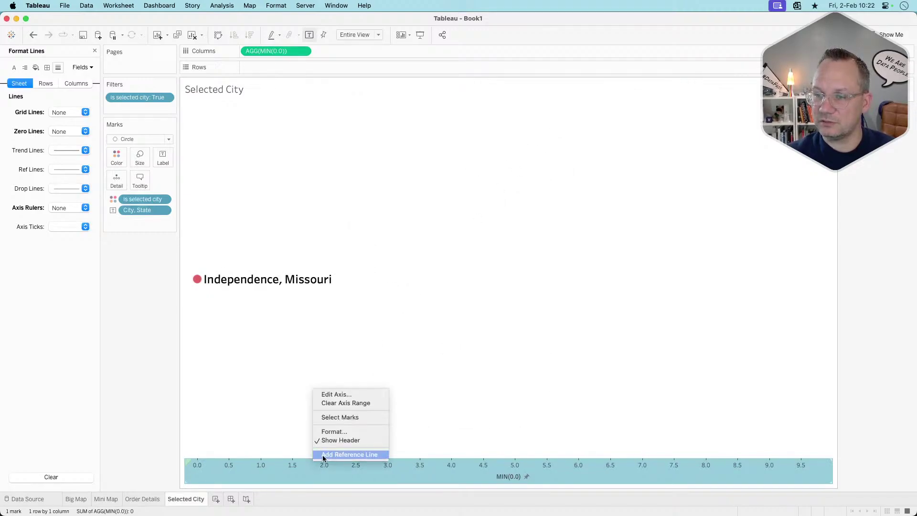
{"action": "left_click", "coordinate": [338, 440]}
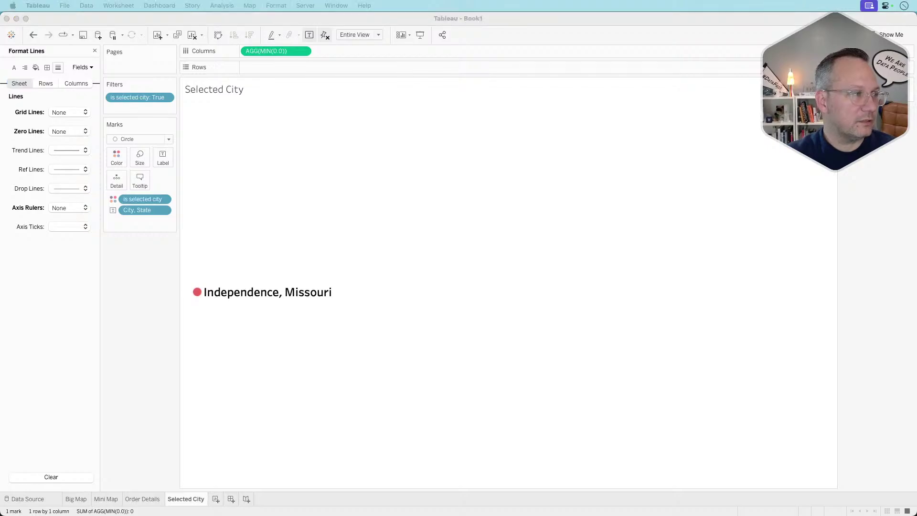
Switch to the reference dashboard in Arc, return to its main map and select Independence to examine the city detail view
{"action": "left_click", "coordinate": [134, 311]}
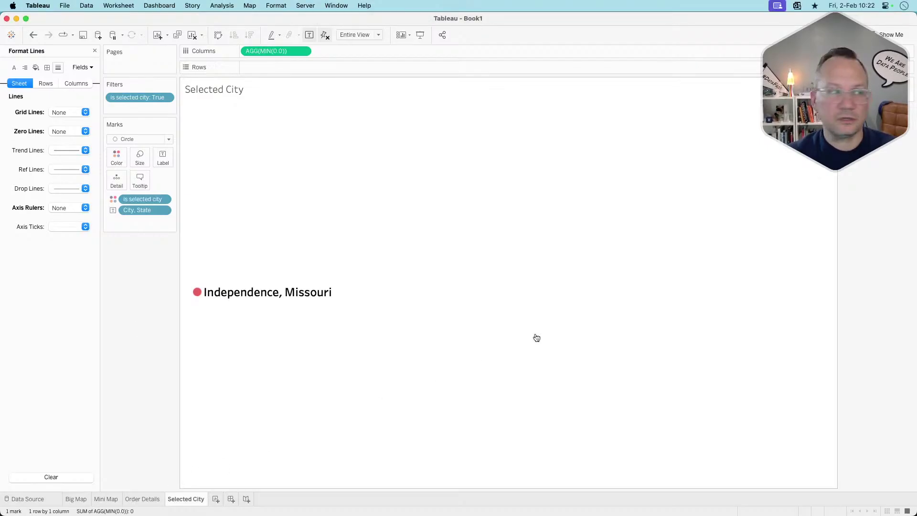
{"action": "key", "text": "super+Tab"}
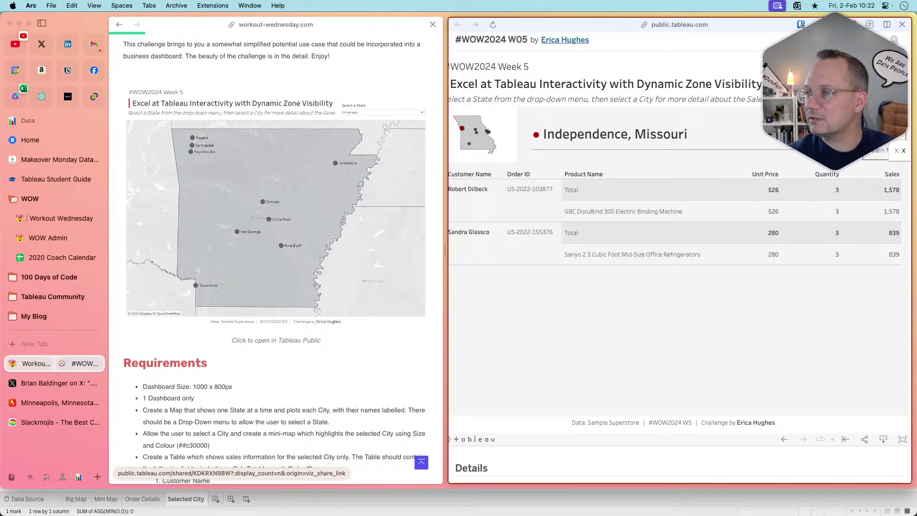
{"action": "left_click", "coordinate": [883, 145]}
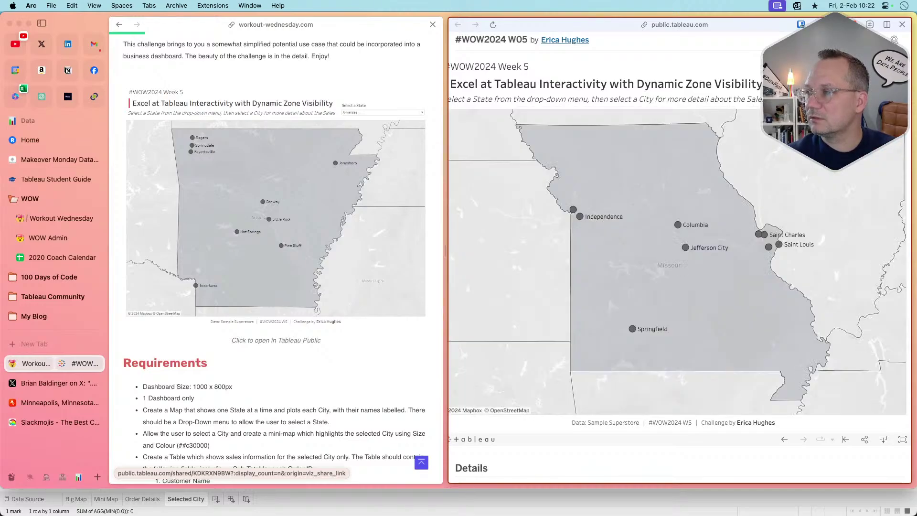
{"action": "left_click", "coordinate": [579, 216]}
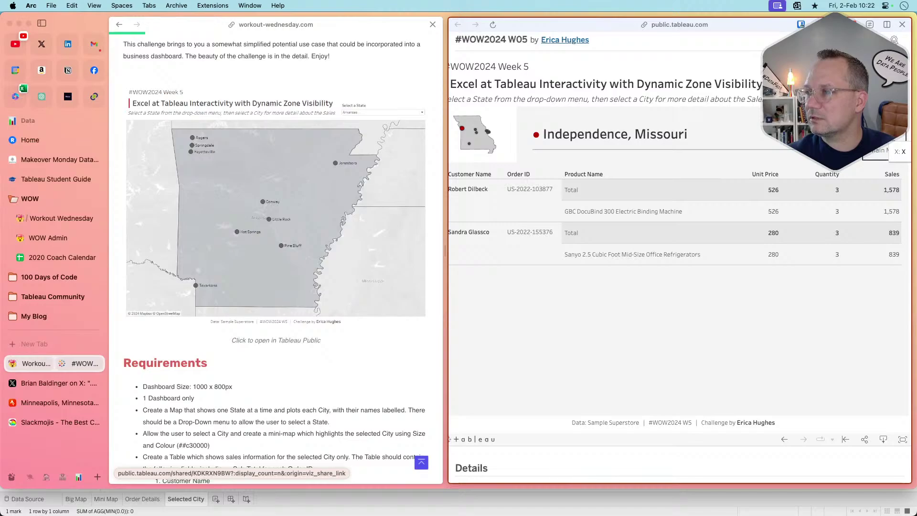
Return the reference dashboard to its main map, and switch back to Tableau to close the line formatting pane
{"action": "left_click", "coordinate": [899, 145]}
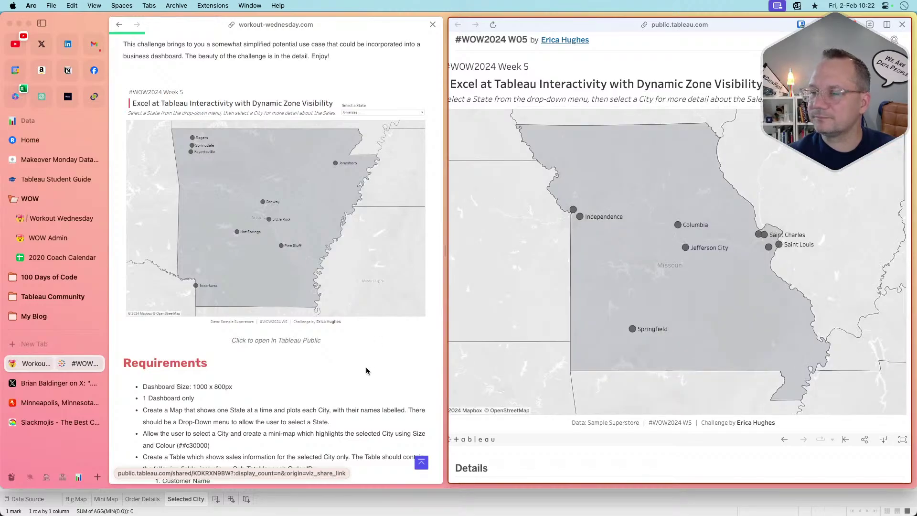
{"action": "key", "text": "super+Tab"}
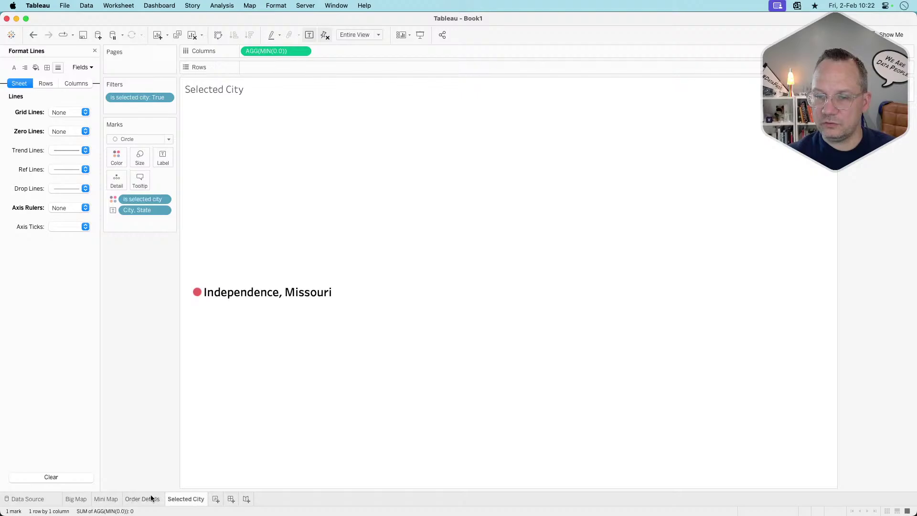
{"action": "left_click", "coordinate": [95, 50]}
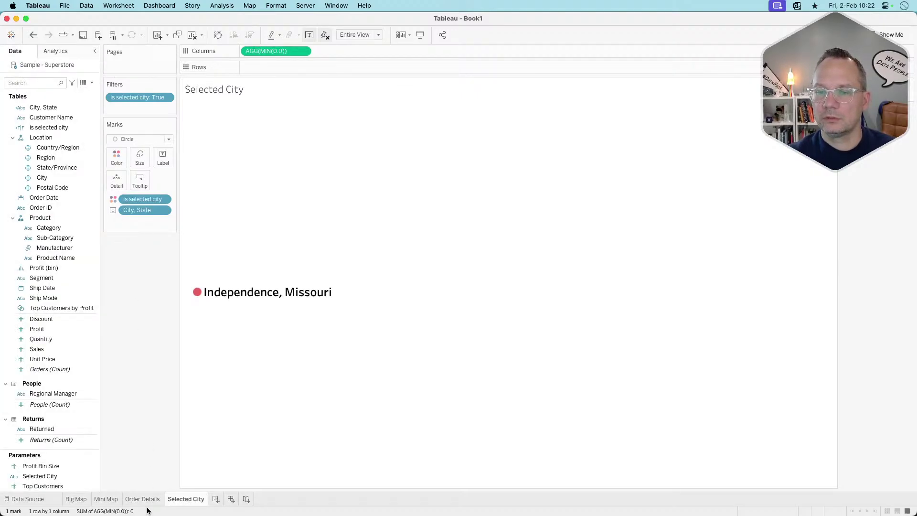
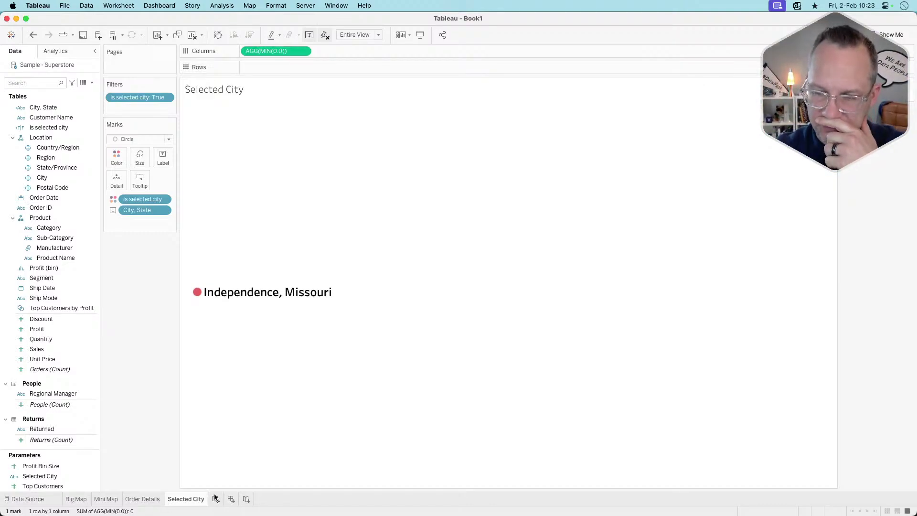
Create a new dashboard and fill it with a tiled vertical container
{"action": "left_click", "coordinate": [229, 500]}
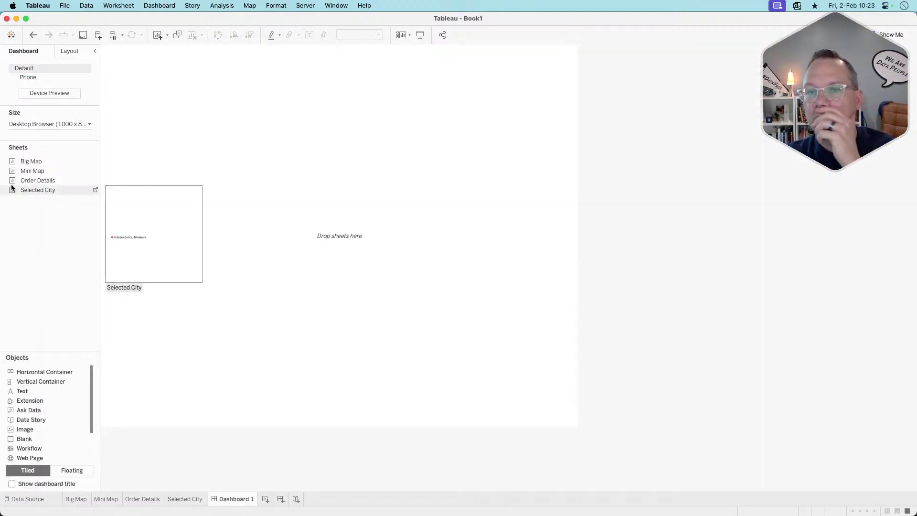
{"action": "key", "text": "super+Tab"}
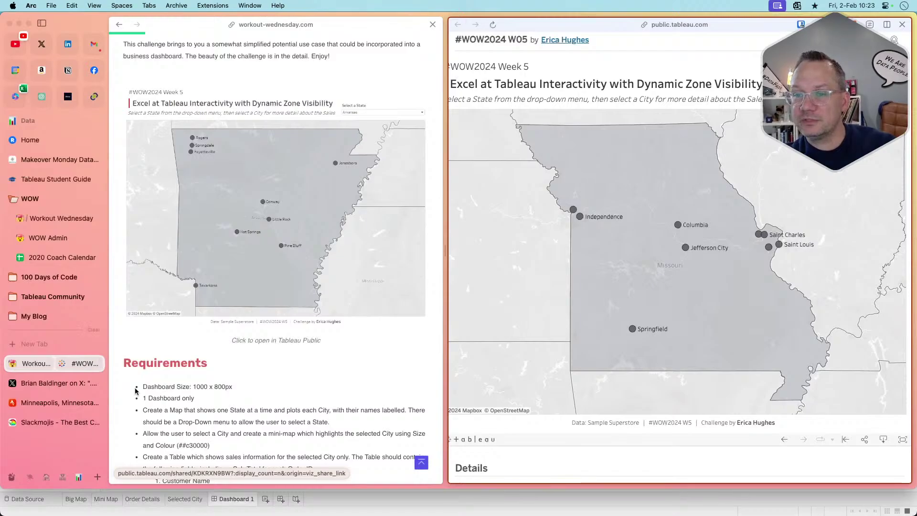
{"action": "key", "text": "super+Tab"}
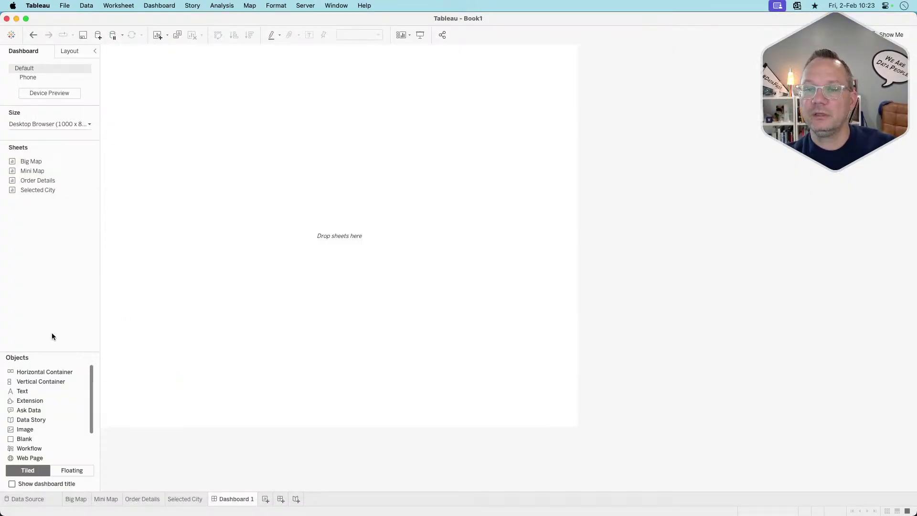
{"action": "left_click_drag", "start_coordinate": [30, 383], "coordinate": [294, 239]}
{"action": "key", "text": "super+Tab"}
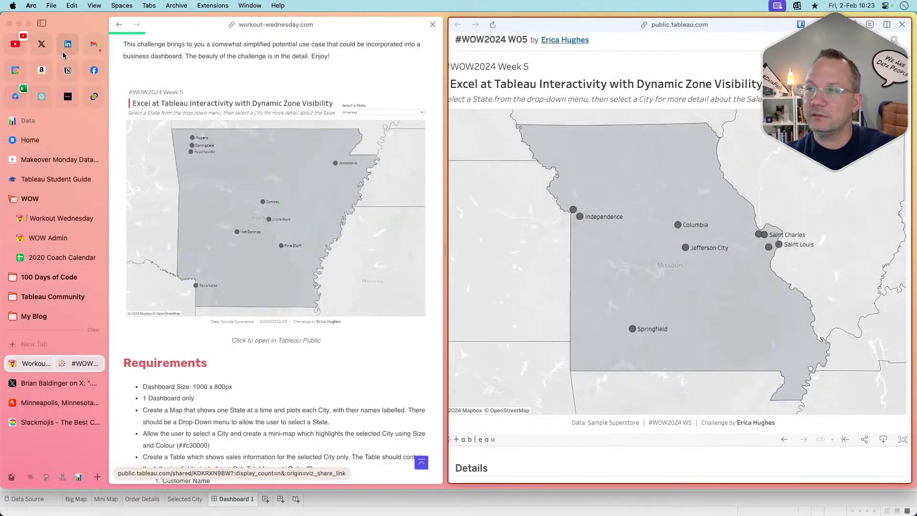
{"action": "key", "text": "super+Tab"}
Set the vertical container's outer padding to 20 on all sides
{"action": "left_click", "coordinate": [62, 52]}
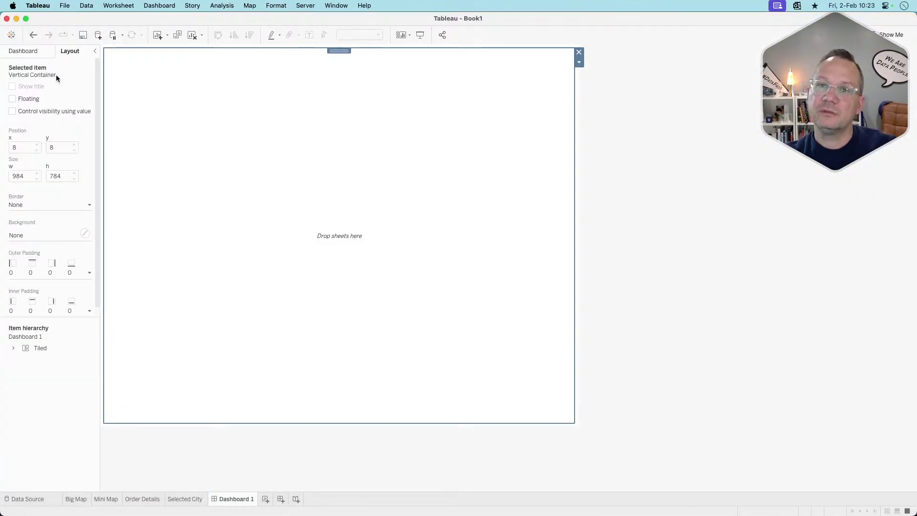
{"action": "left_click", "coordinate": [31, 273]}
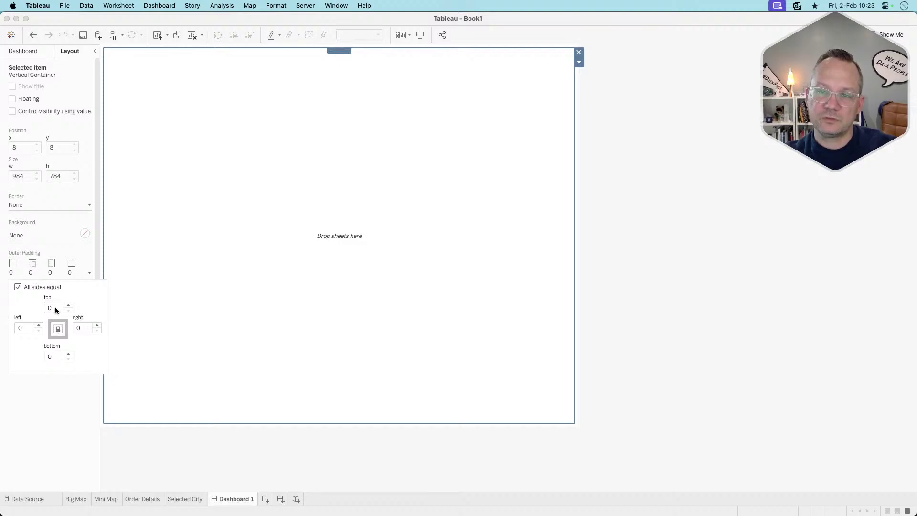
{"action": "type", "text": "20"}
{"action": "left_click", "coordinate": [221, 260]}
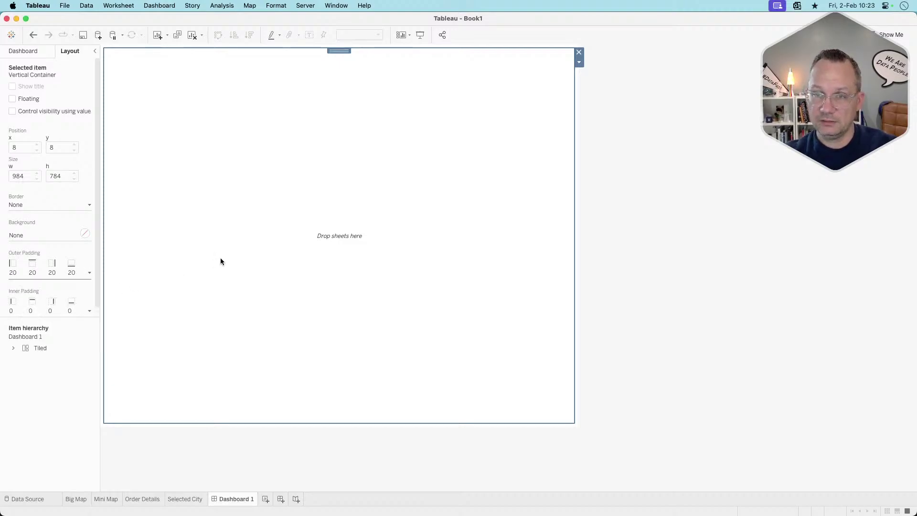
Add a Blank object inside the vertical container
{"action": "left_click", "coordinate": [28, 51]}
{"action": "left_click_drag", "start_coordinate": [38, 430], "coordinate": [231, 276]}
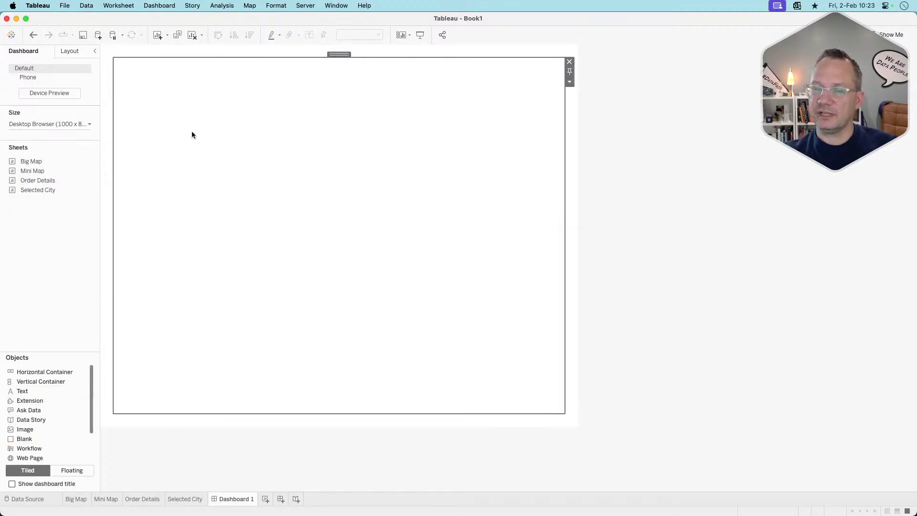
{"action": "key", "text": "Delete"}
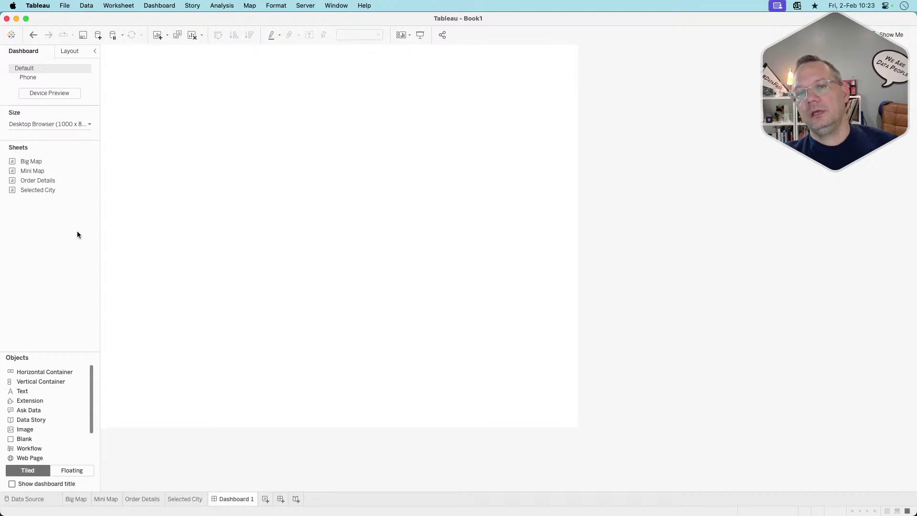
Add a text object at the top of the container reading "#WOW2024 | Week 5" at font size 12
{"action": "left_click_drag", "start_coordinate": [29, 391], "coordinate": [382, 83]}
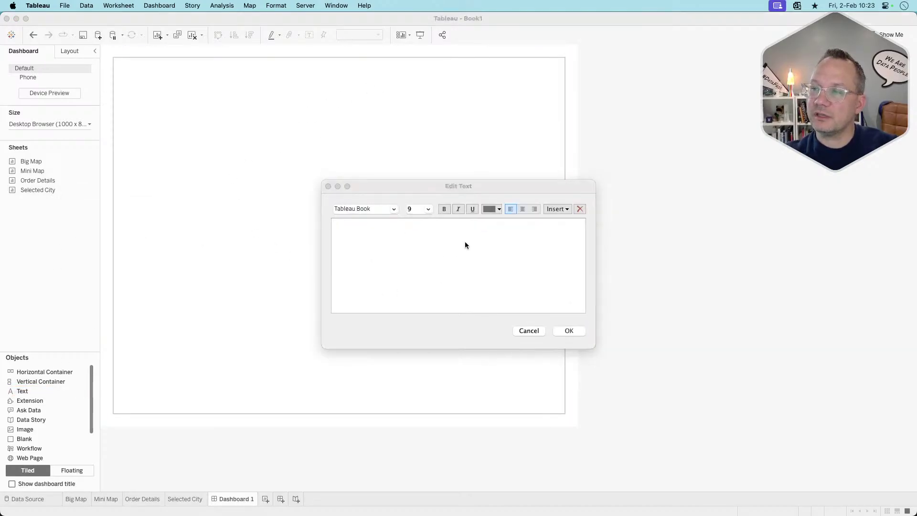
{"action": "key", "text": "super+Tab"}
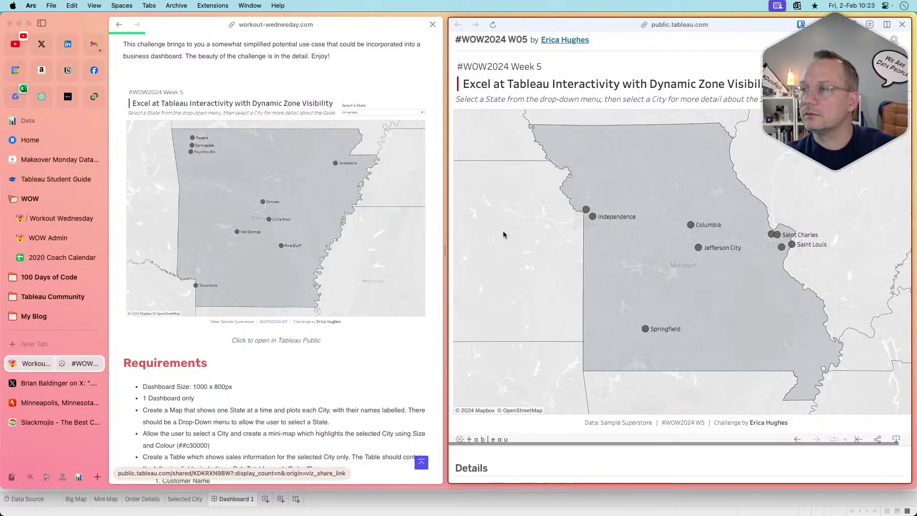
{"action": "key", "text": "super+Tab"}
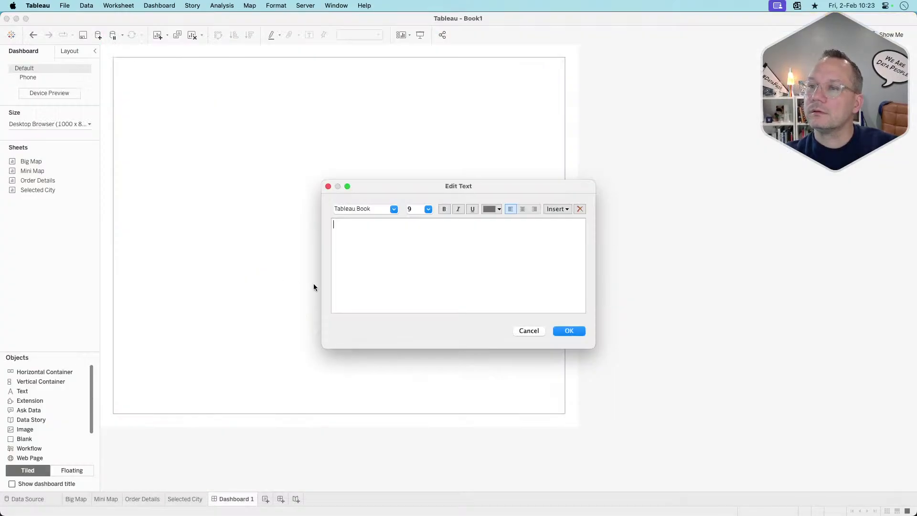
{"action": "type", "text": "WOW20"}
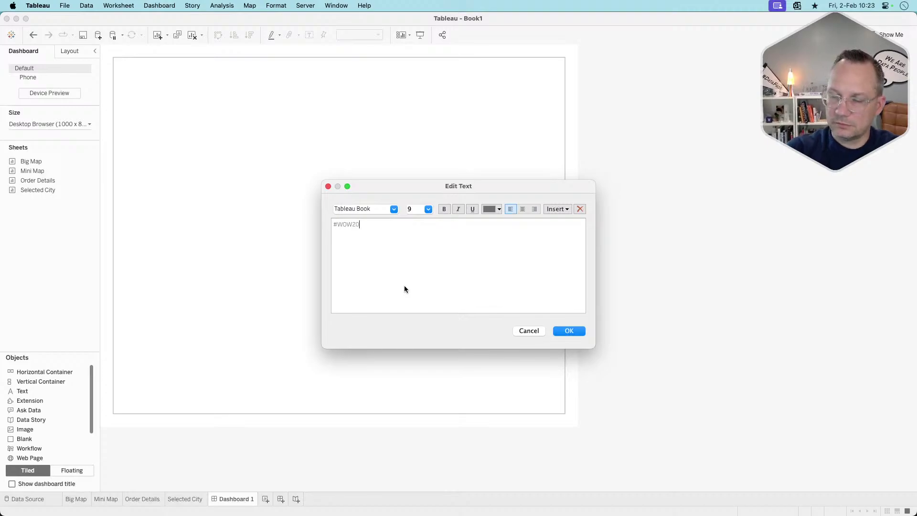
{"action": "type", "text": "24 | Week 5"}
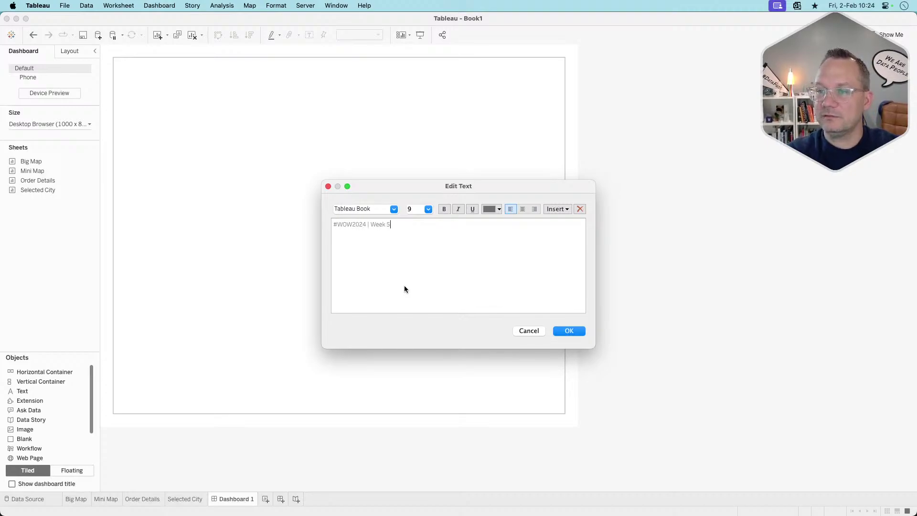
{"action": "key", "text": "super+a"}
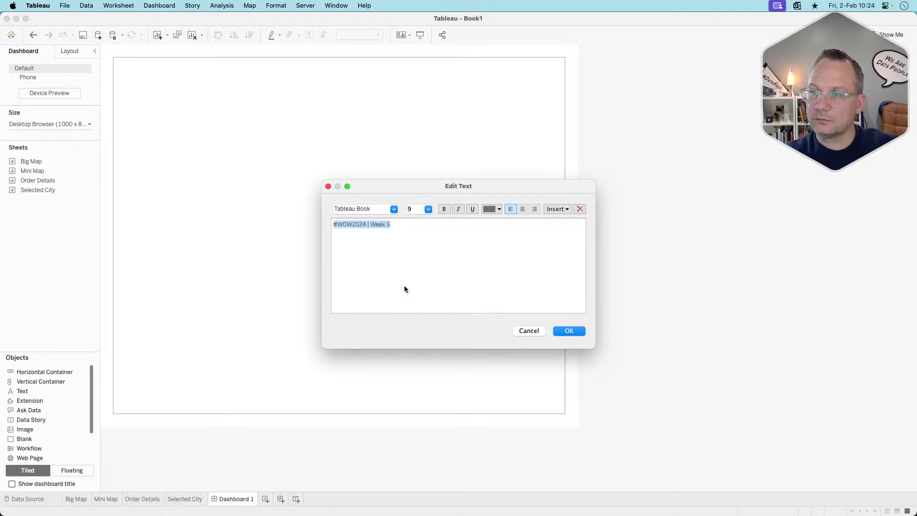
{"action": "left_click", "coordinate": [429, 210]}
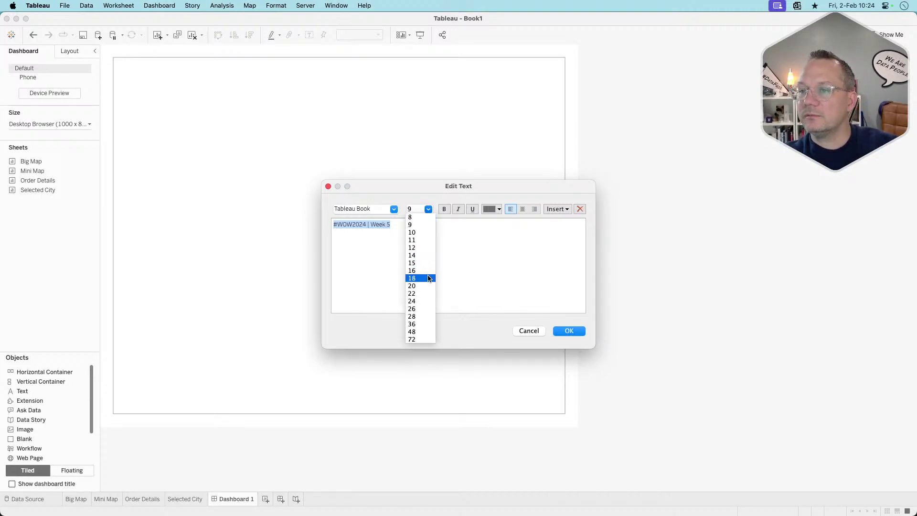
{"action": "left_click", "coordinate": [425, 249]}
Start a second line below "#WOW2024 | Week 5" in Tableau Medium at size 15, checking the title in the reference dashboard
{"action": "left_click", "coordinate": [423, 227]}
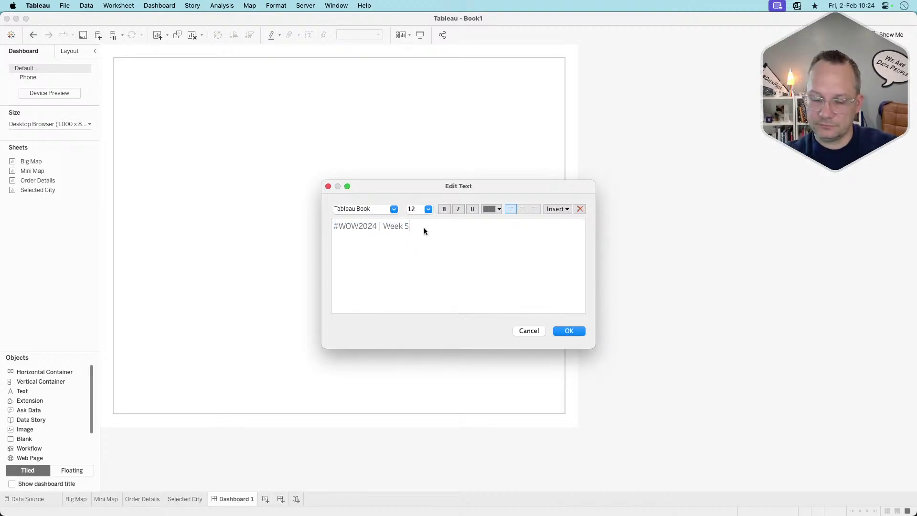
{"action": "left_click", "coordinate": [428, 210]}
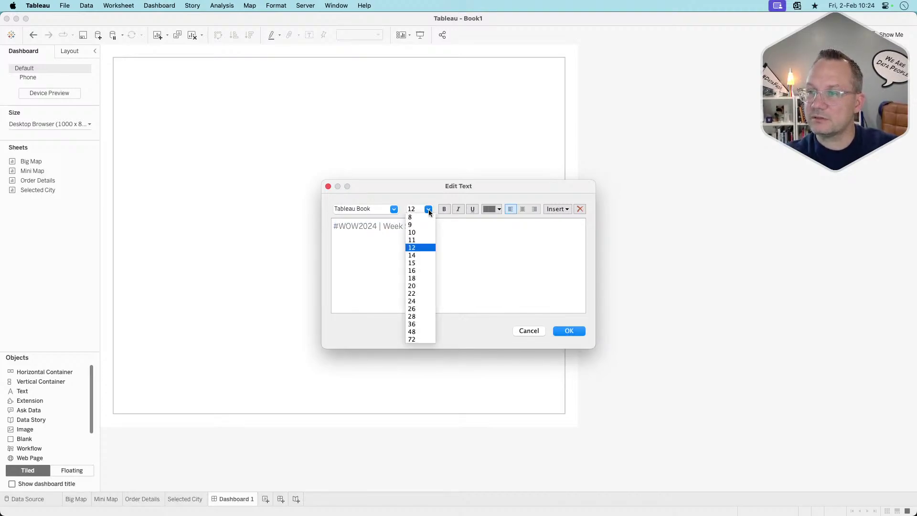
{"action": "left_click", "coordinate": [423, 263]}
{"action": "left_click", "coordinate": [394, 210]}
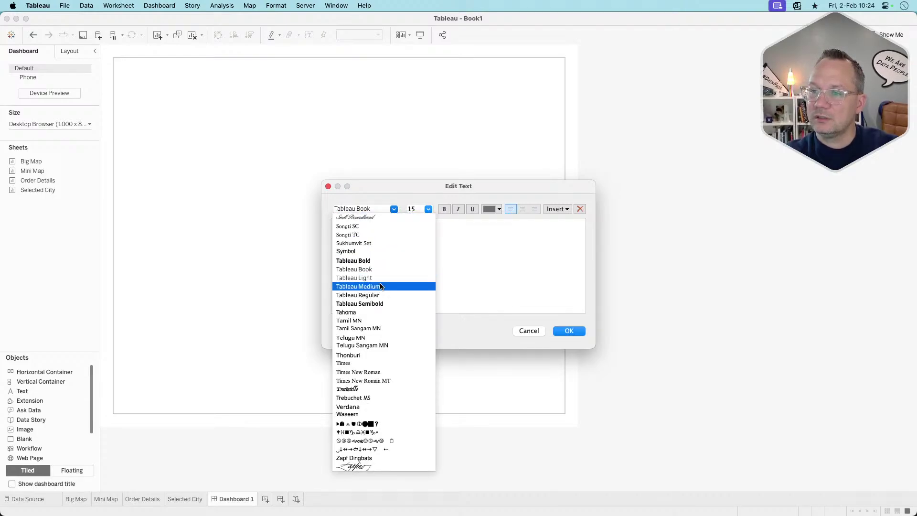
{"action": "left_click", "coordinate": [381, 286]}
{"action": "key", "text": "super+Tab"}
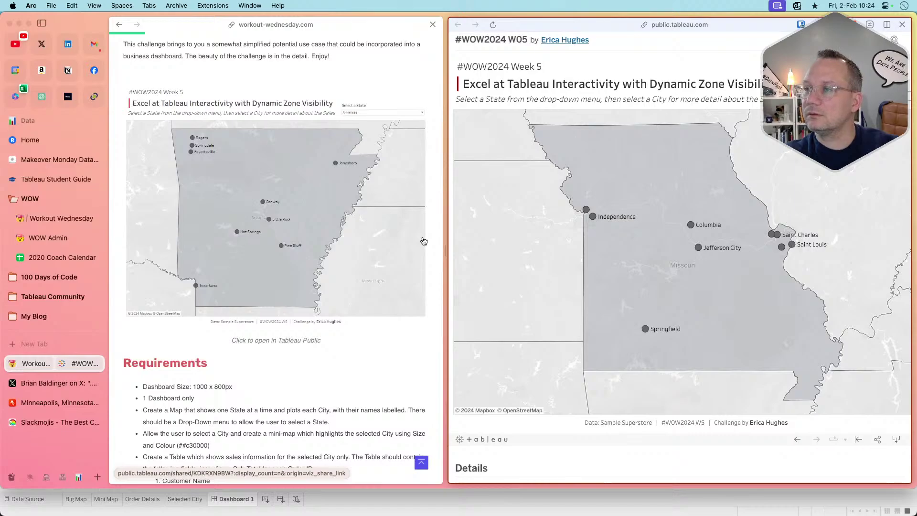
{"action": "key", "text": "super+Tab"}
{"action": "key", "text": "Return"}
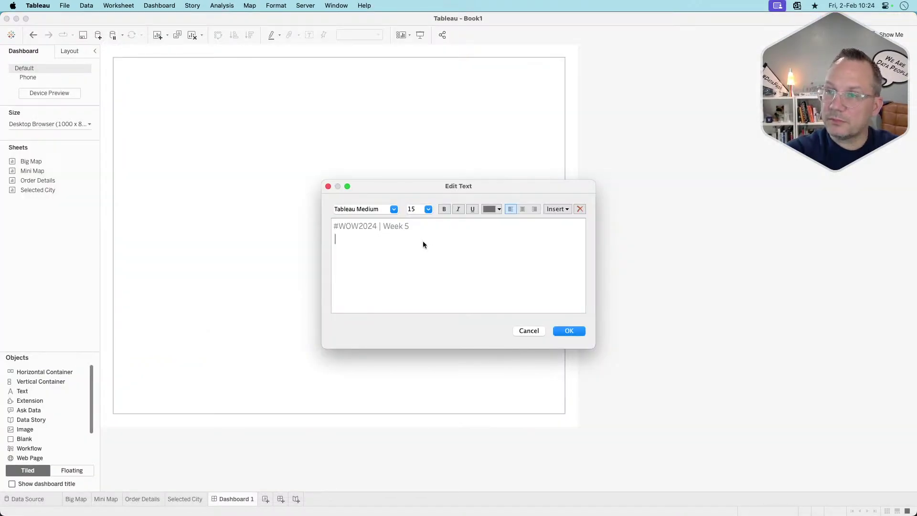
{"action": "key", "text": "super+Tab"}
{"action": "key", "text": "super+Tab"}
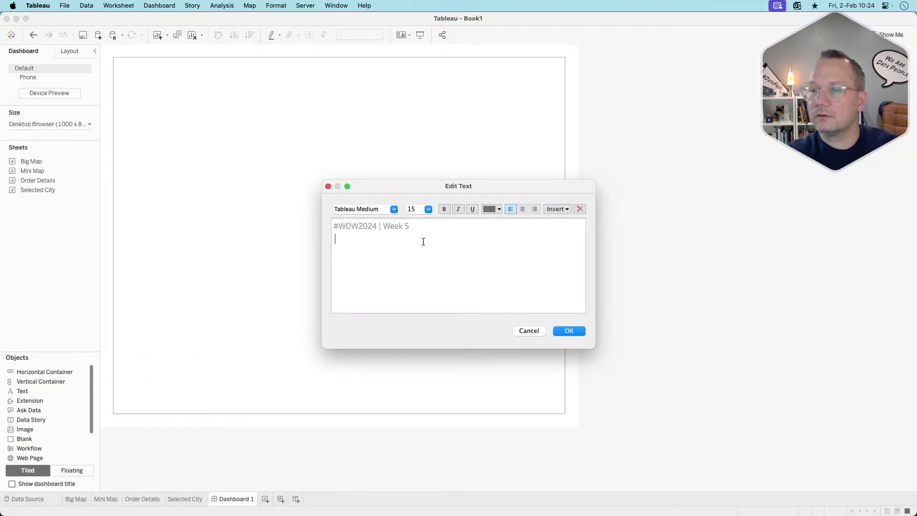
Write the second title line "| Excel at Tableau Interactivity with" in near-black text below the #WOW2024 line
{"action": "left_click", "coordinate": [489, 209]}
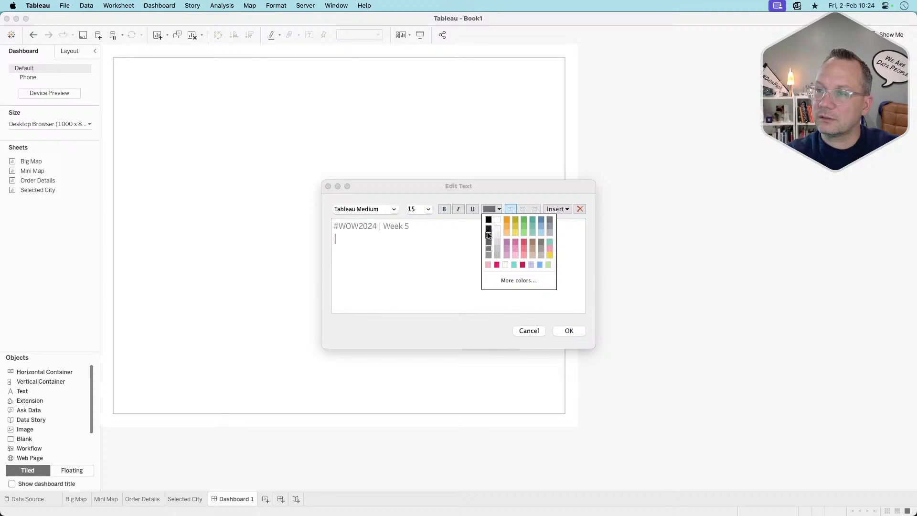
{"action": "left_click", "coordinate": [488, 232]}
{"action": "type", "text": "| Excel at"}
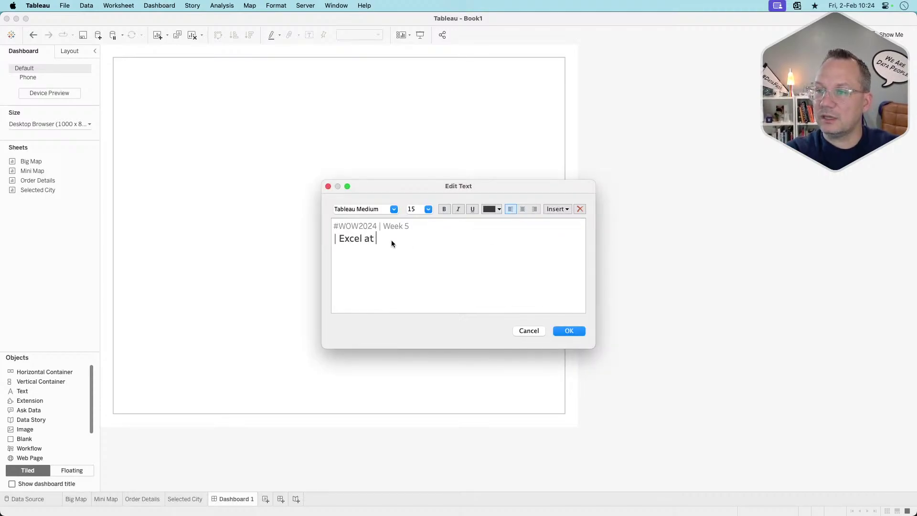
{"action": "key", "text": "super+Tab"}
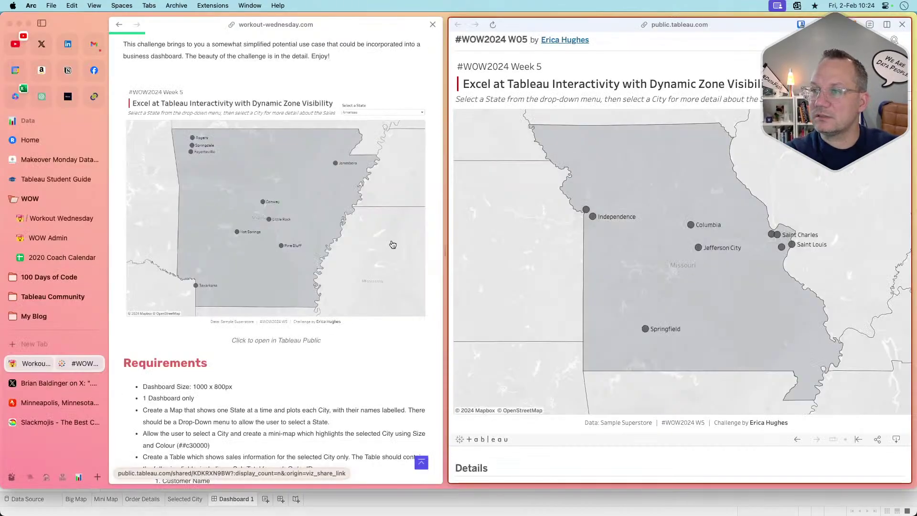
{"action": "key", "text": "super+Tab"}
{"action": "type", "text": "at Tableau "}
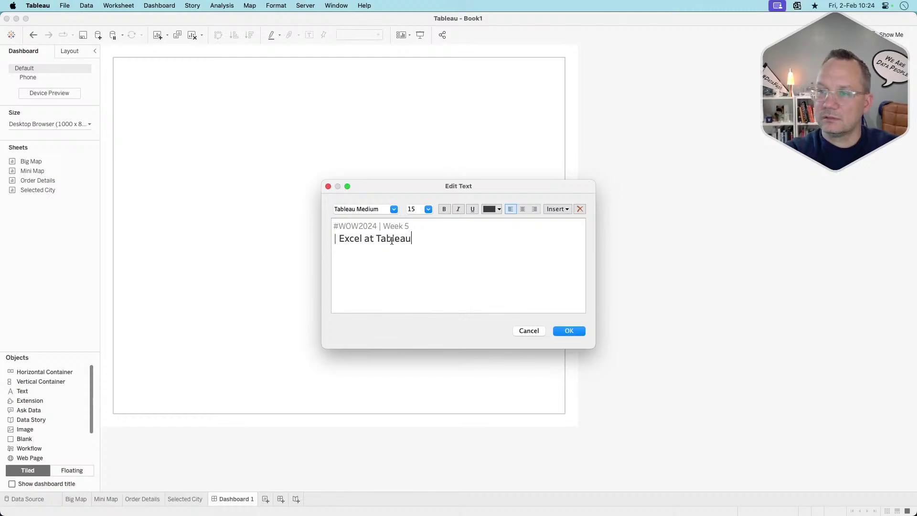
{"action": "type", "text": "Interactiv"}
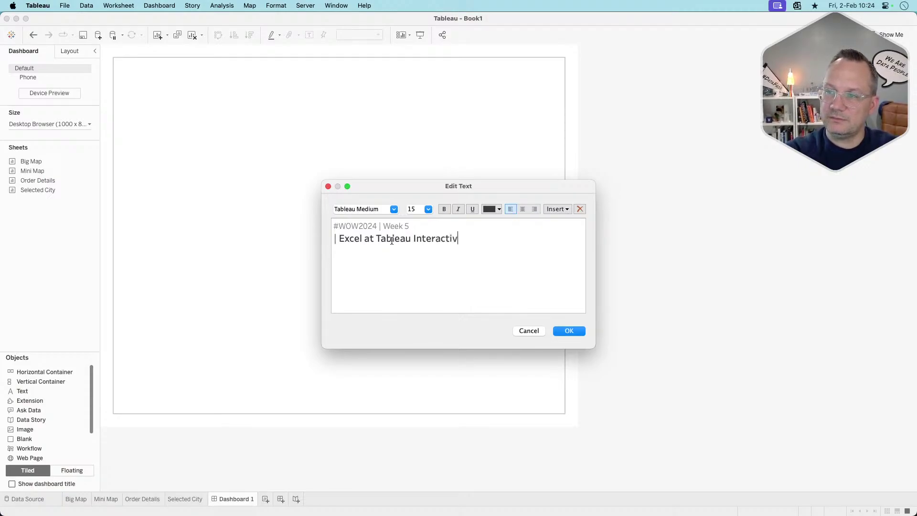
{"action": "type", "text": "ity with"}
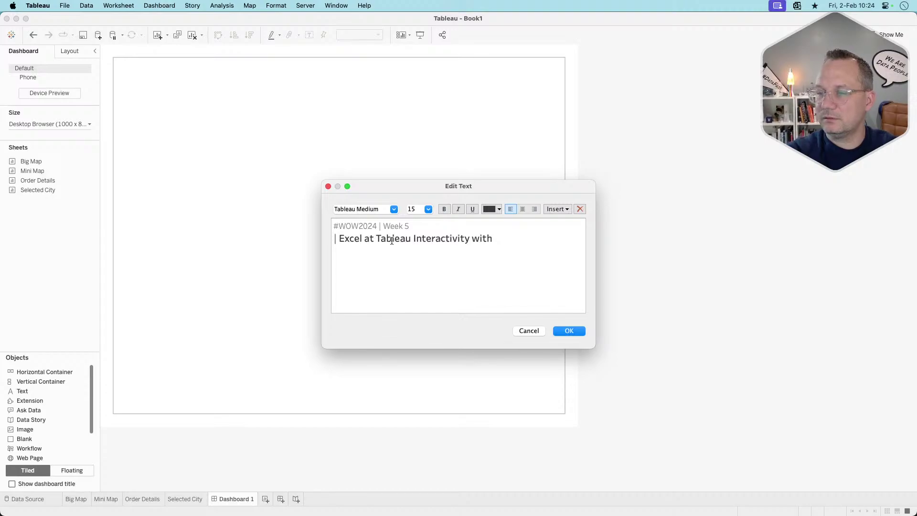
Lowercase the initial of "Interactivity" and finish the title line with "DZV", checking the wording against the reference page
{"action": "left_click", "coordinate": [414, 239]}
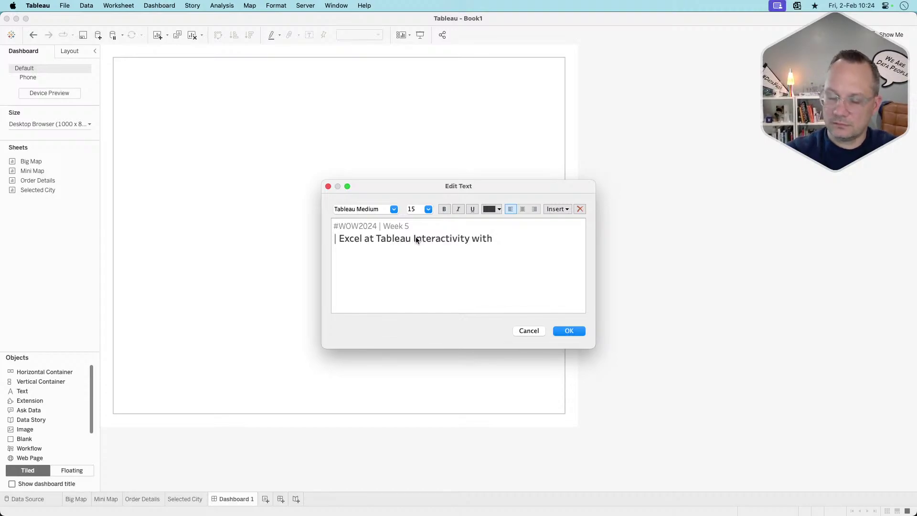
{"action": "key", "text": "BackSpace"}
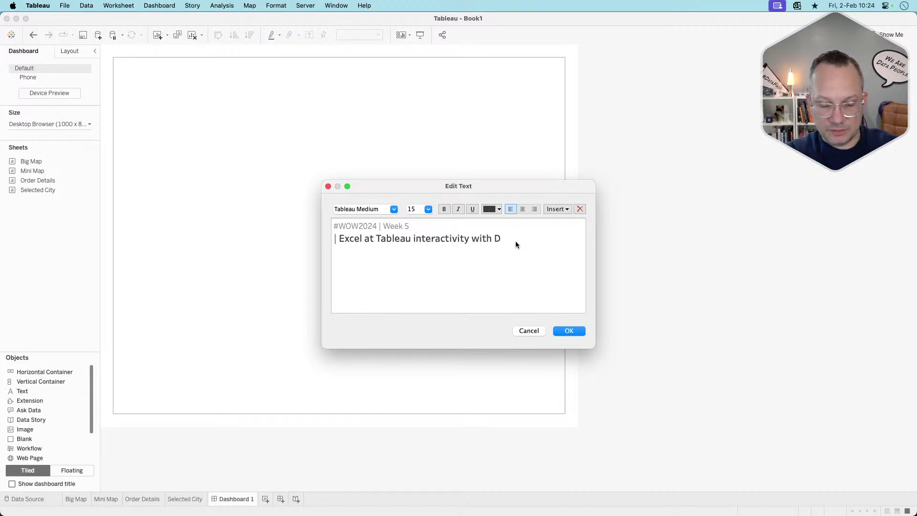
{"action": "key", "text": "super+Tab"}
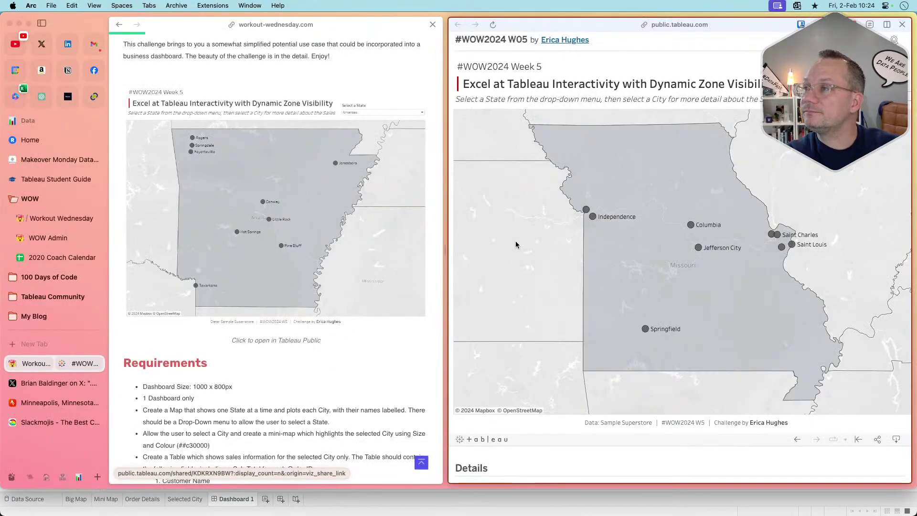
{"action": "key", "text": "super+Tab"}
{"action": "key", "text": "Return"}
Color the vertical bar at the start of the title line crimson and make it bold
{"action": "left_click_drag", "start_coordinate": [333, 241], "coordinate": [338, 241]}
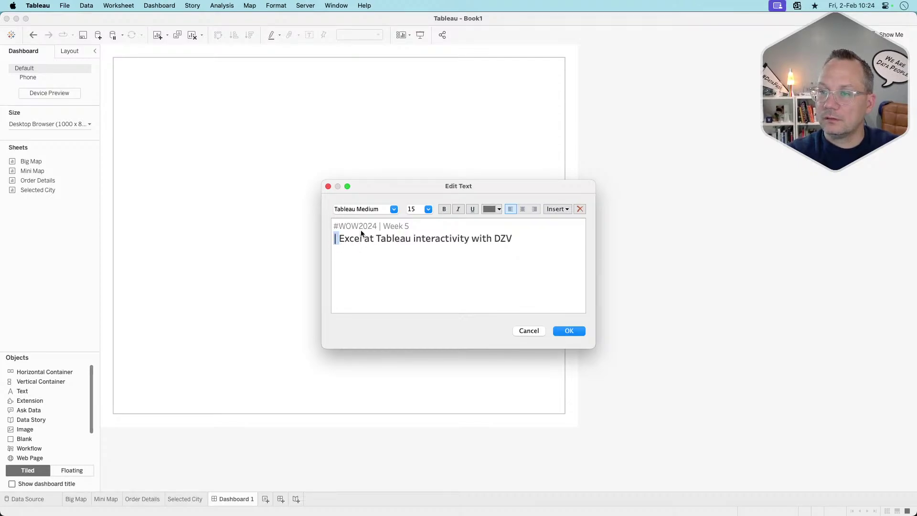
{"action": "left_click", "coordinate": [497, 210]}
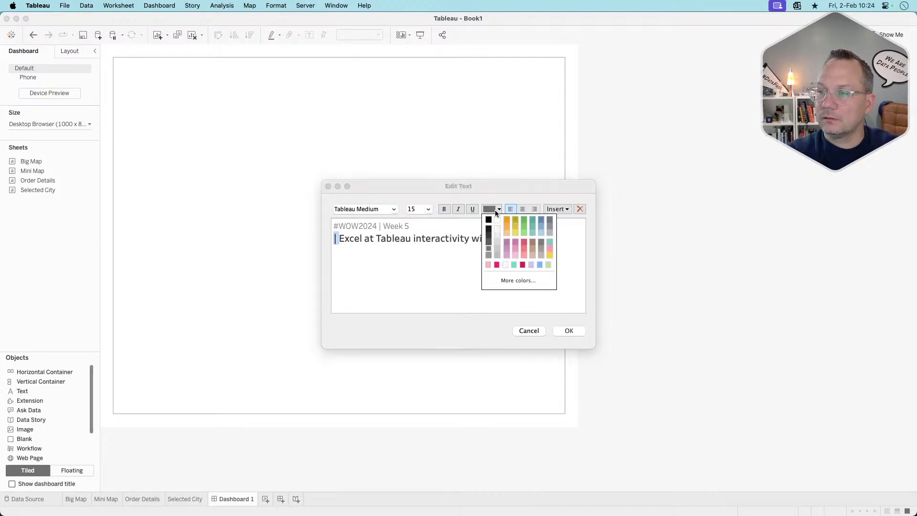
{"action": "left_click", "coordinate": [523, 264]}
{"action": "left_click", "coordinate": [444, 209]}
Begin a third line with "Select" in Tableau Book, italic, size 10
{"action": "left_click", "coordinate": [368, 260]}
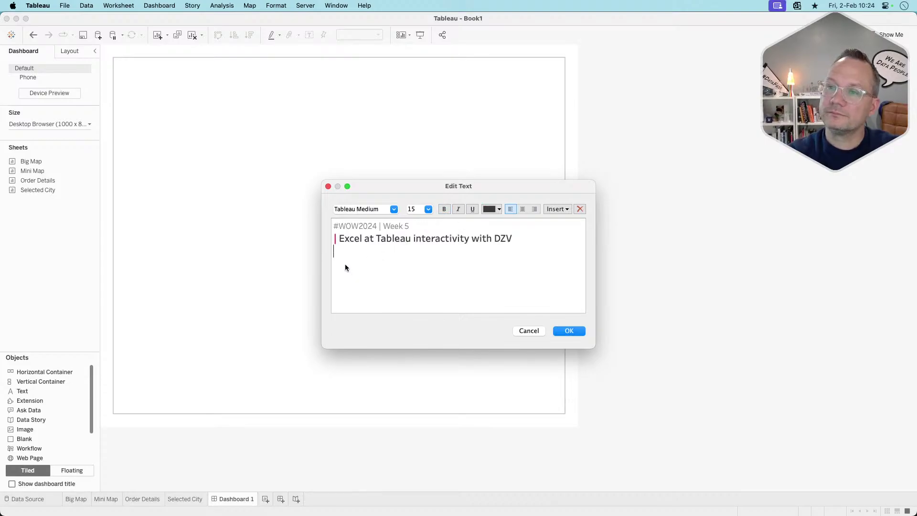
{"action": "left_click", "coordinate": [393, 209]}
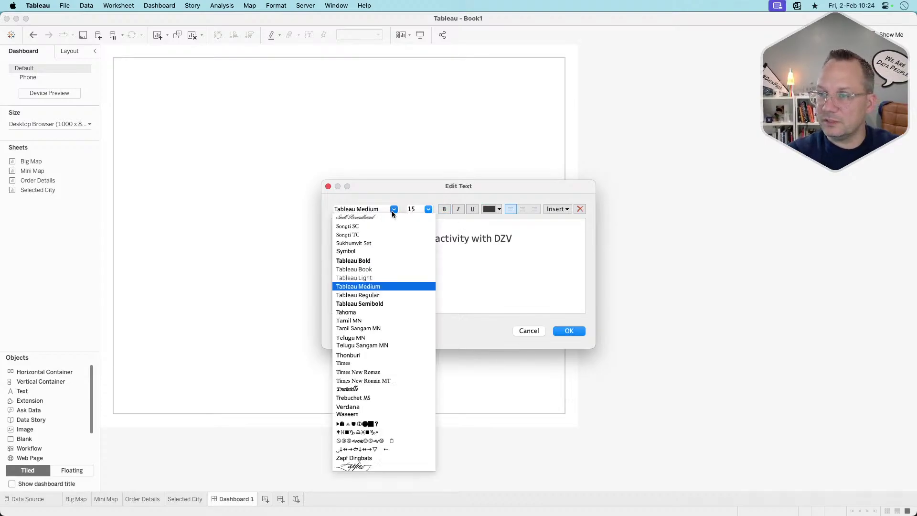
{"action": "left_click", "coordinate": [374, 271]}
{"action": "left_click", "coordinate": [428, 209]}
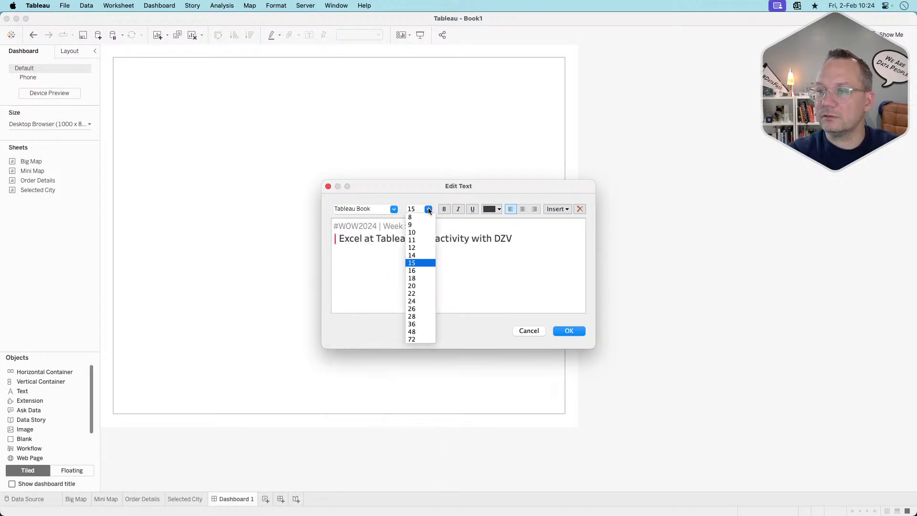
{"action": "left_click", "coordinate": [426, 247]}
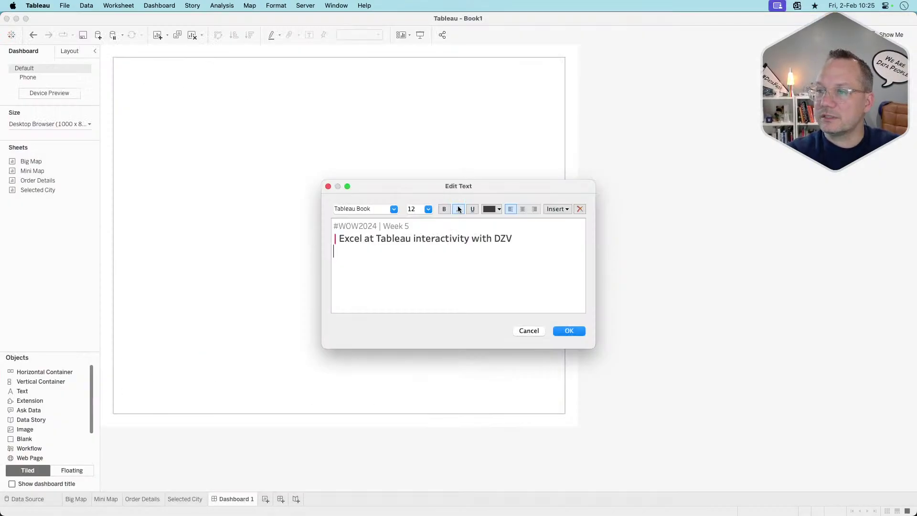
{"action": "type", "text": "Select"}
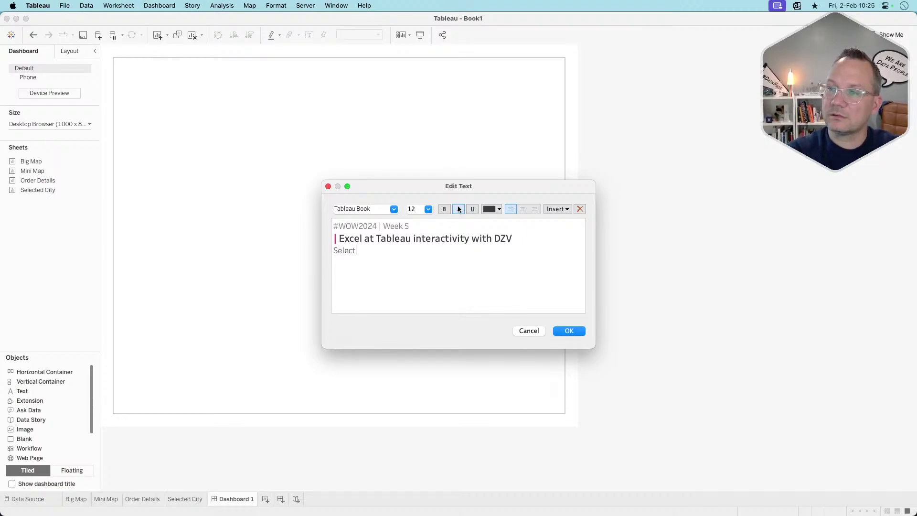
{"action": "key", "text": "shift+alt+Left"}
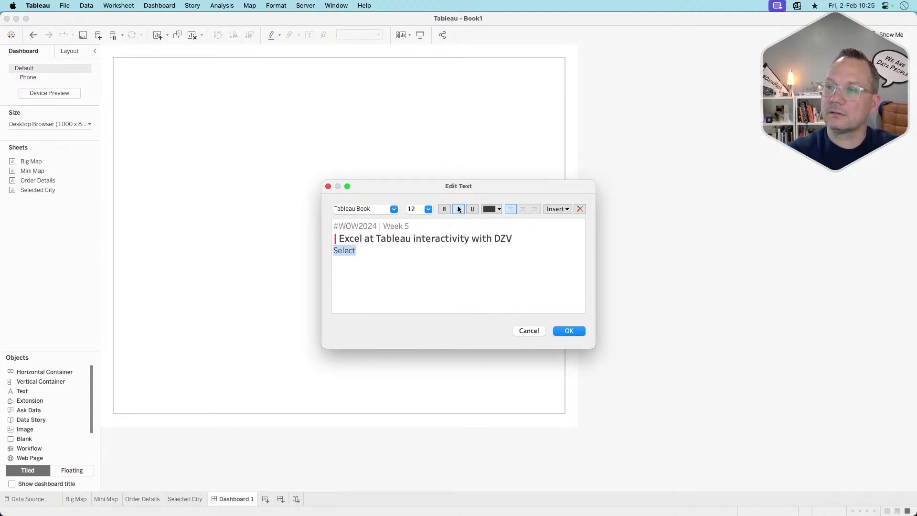
{"action": "left_click", "coordinate": [459, 209]}
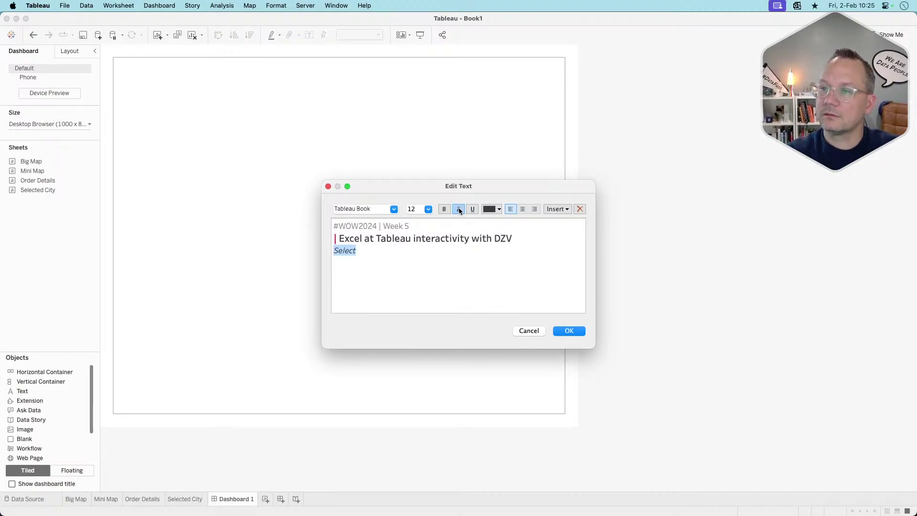
{"action": "left_click", "coordinate": [428, 210]}
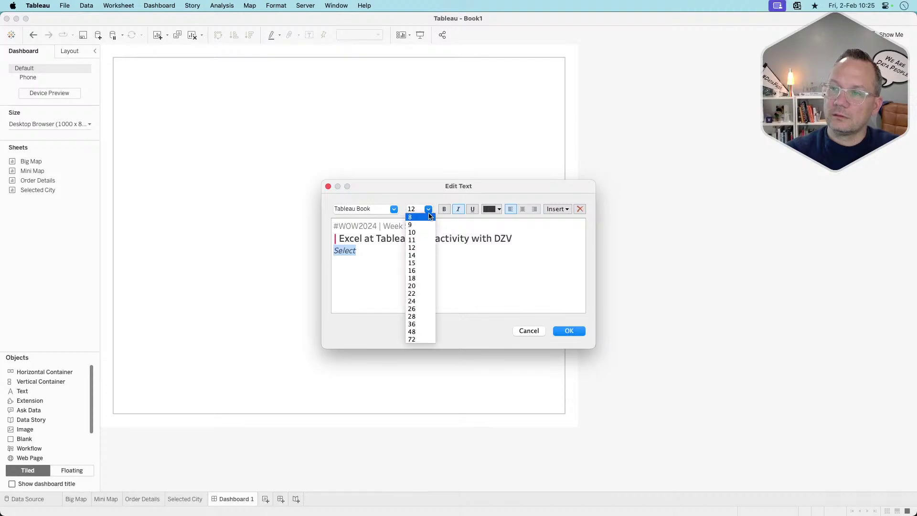
{"action": "left_click", "coordinate": [421, 233]}
{"action": "left_click", "coordinate": [371, 248]}
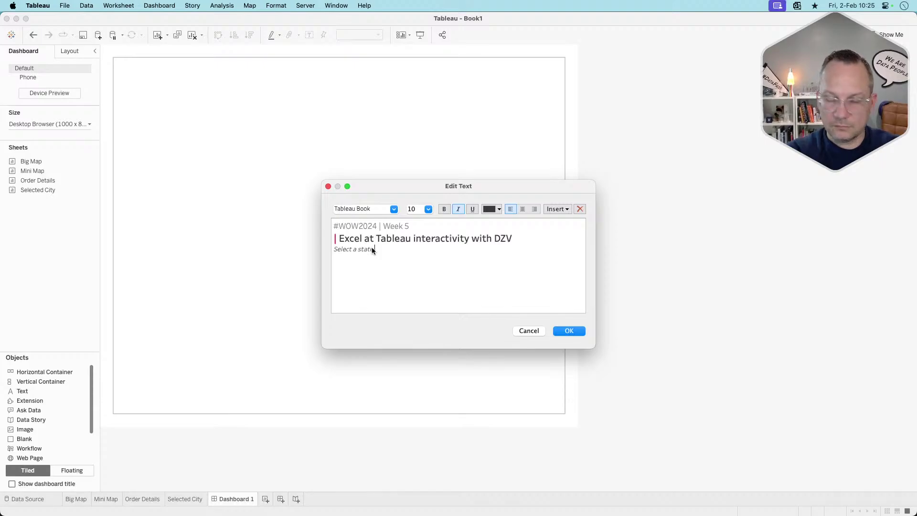
Complete the subtitle as "Select a state from the drop-down menu, select a city to see order details" and apply the text
{"action": "type", "text": "a state from the drop"}
{"action": "type", "text": " down"}
{"action": "key", "text": "super+Tab"}
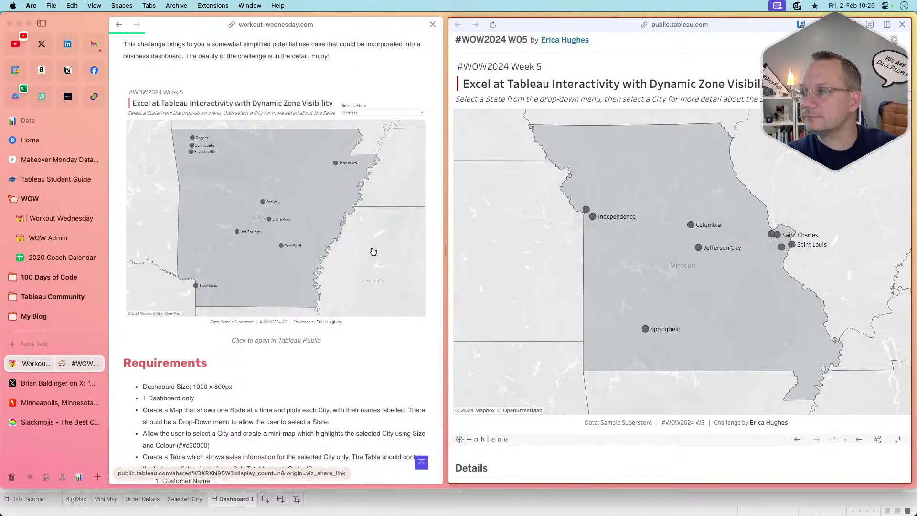
{"action": "key", "text": "super+Tab"}
{"action": "type", "text": "m"}
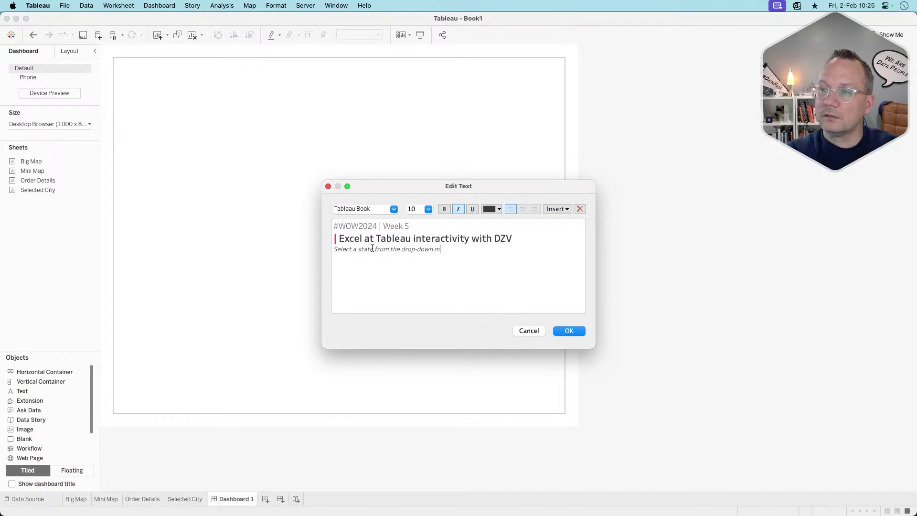
{"action": "type", "text": "enu,"}
{"action": "key", "text": "super+Tab"}
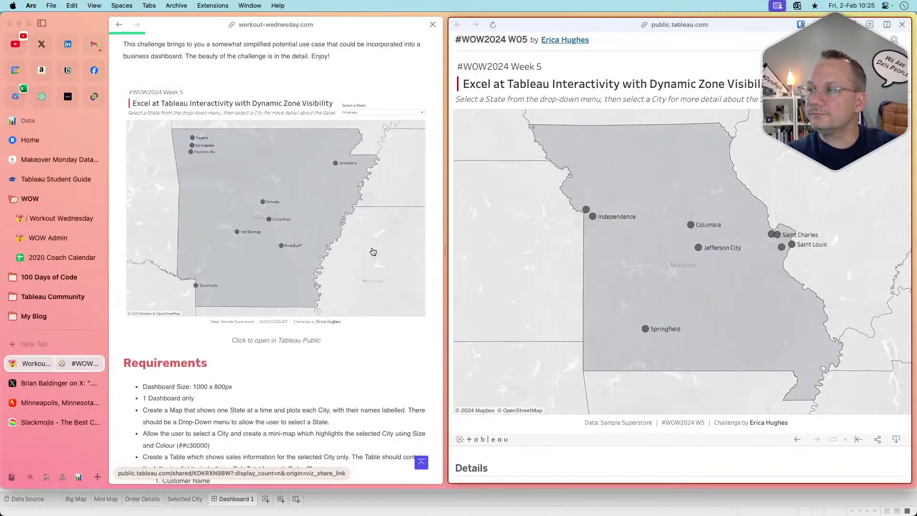
{"action": "key", "text": "super+Tab"}
{"action": "type", "text": "sele"}
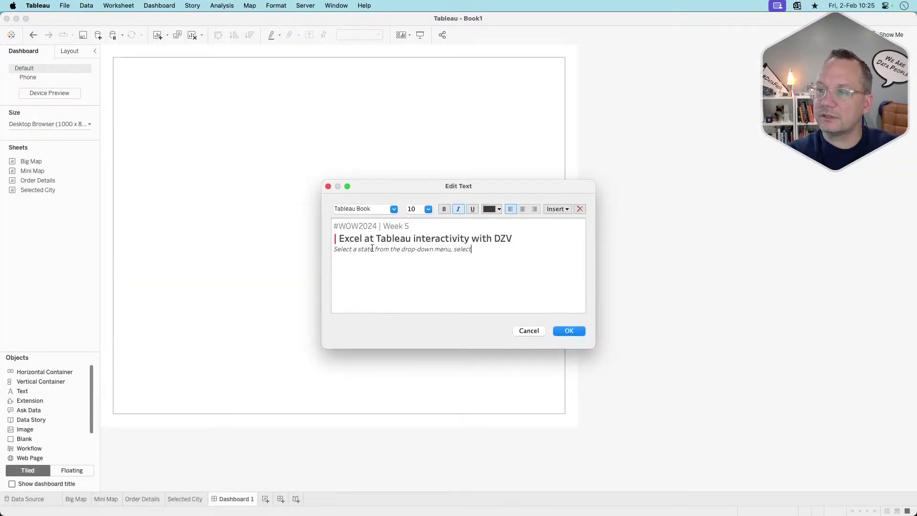
{"action": "type", "text": "ct a city to s"}
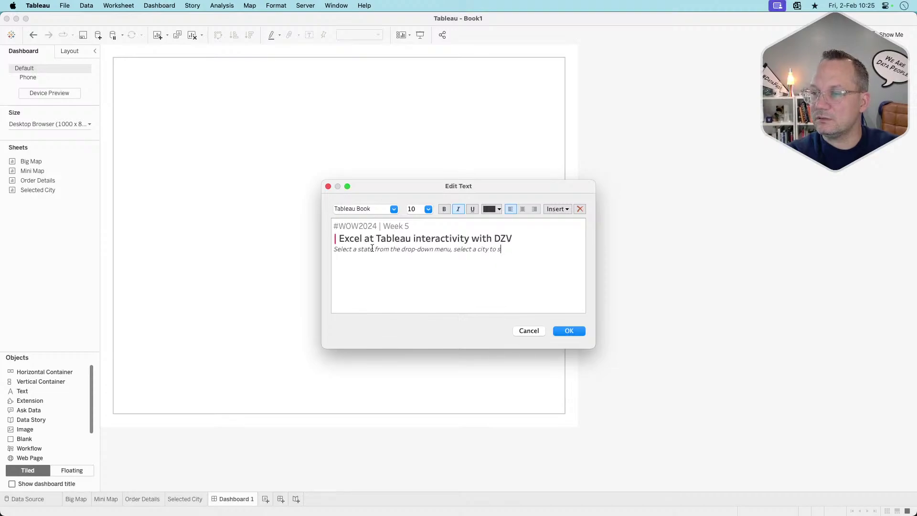
{"action": "type", "text": "ee order details"}
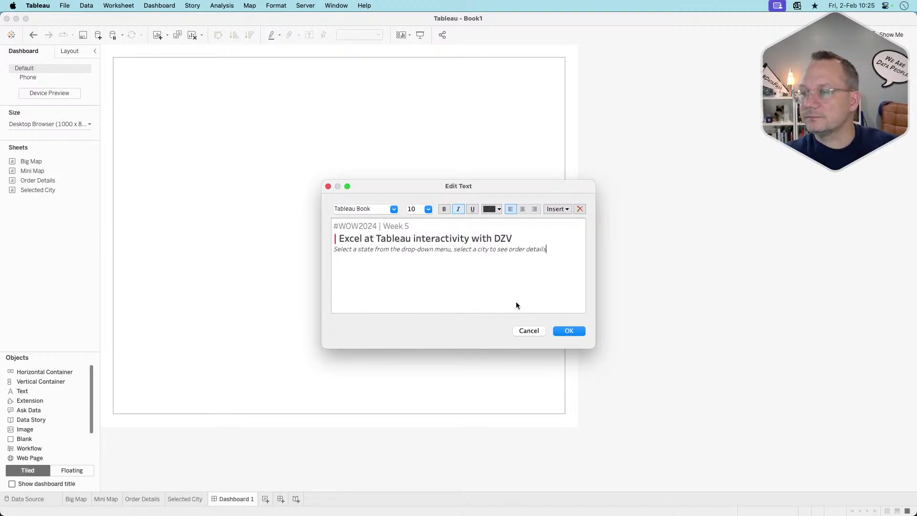
{"action": "left_click", "coordinate": [569, 330]}
{"action": "left_click", "coordinate": [667, 271]}
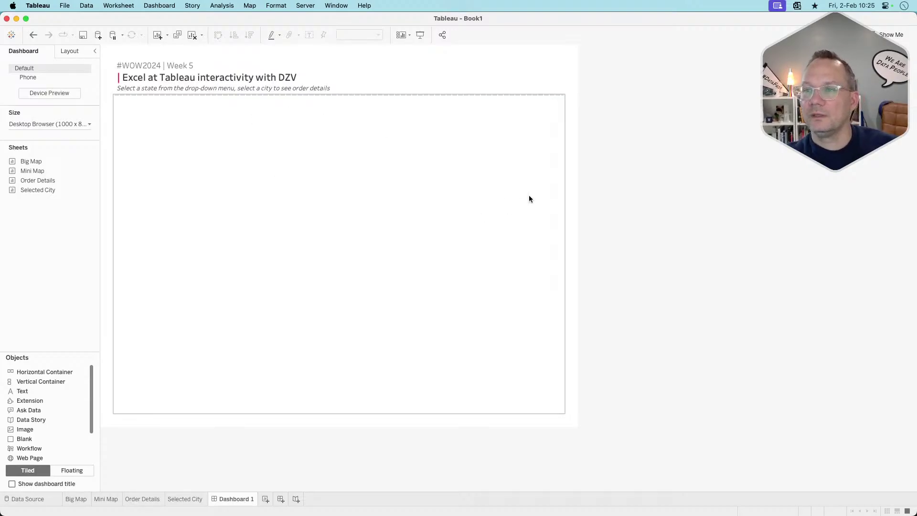
Add the Big Map sheet below the title text on the dashboard and hide its sheet title
{"action": "key", "text": "super+Tab"}
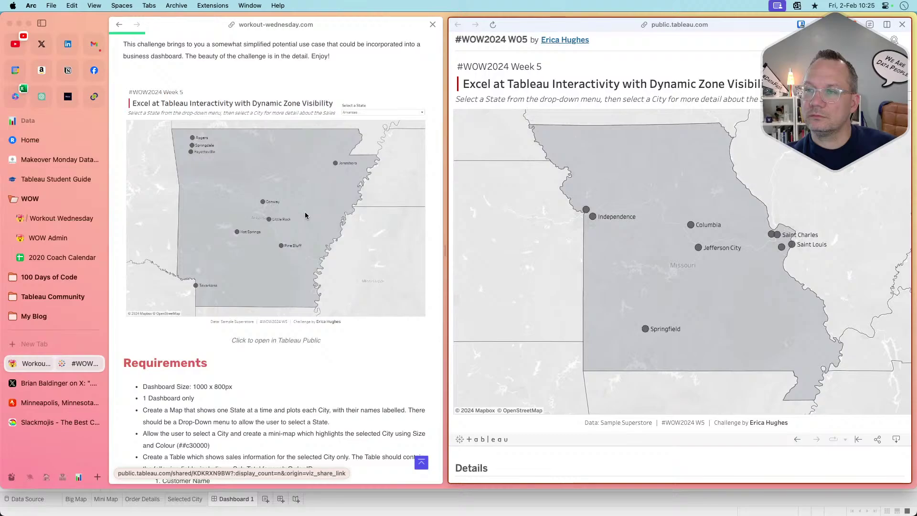
{"action": "key", "text": "super+Tab"}
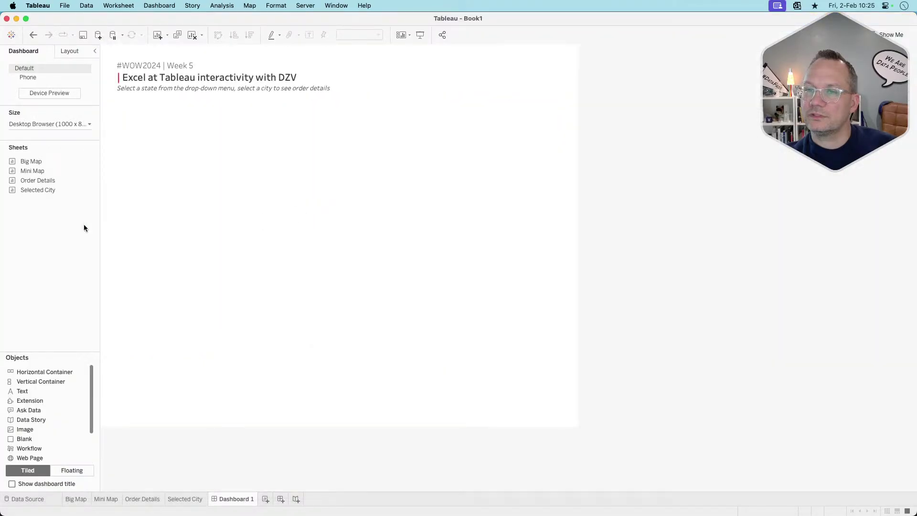
{"action": "double_click", "coordinate": [48, 170]}
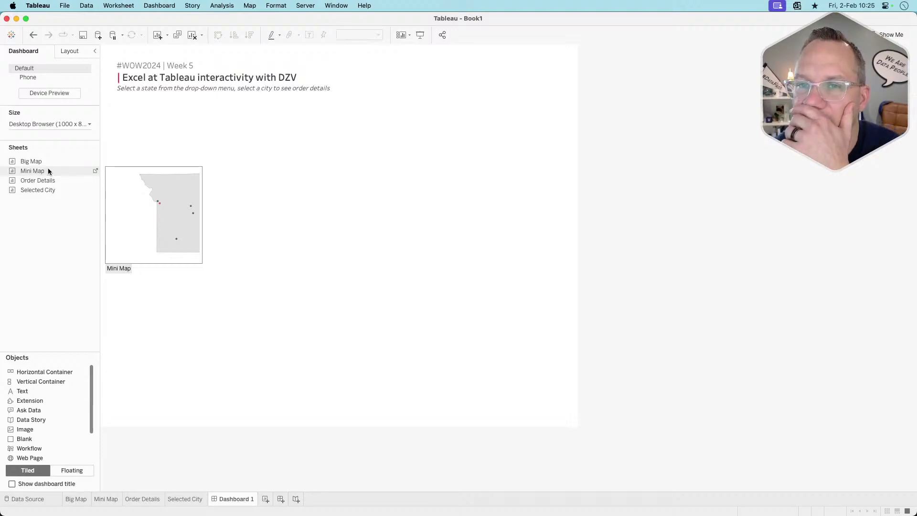
{"action": "double_click", "coordinate": [46, 163]}
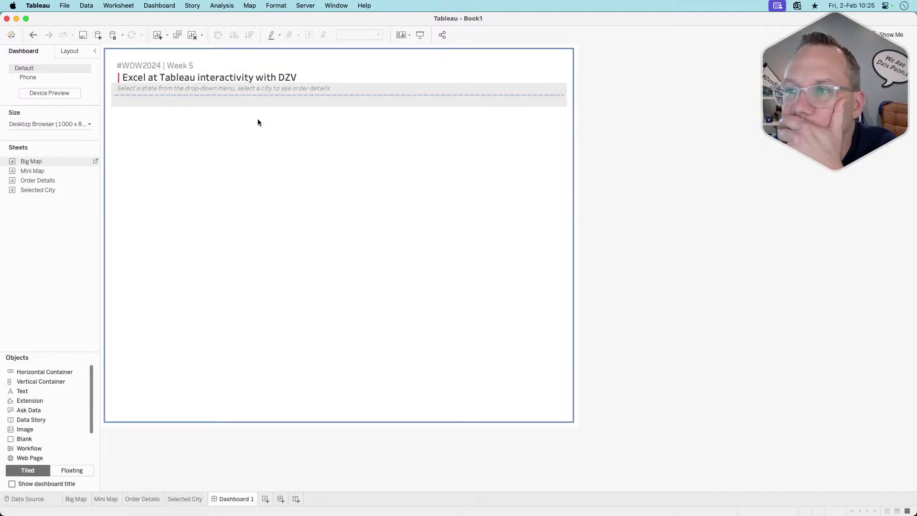
{"action": "right_click", "coordinate": [148, 108]}
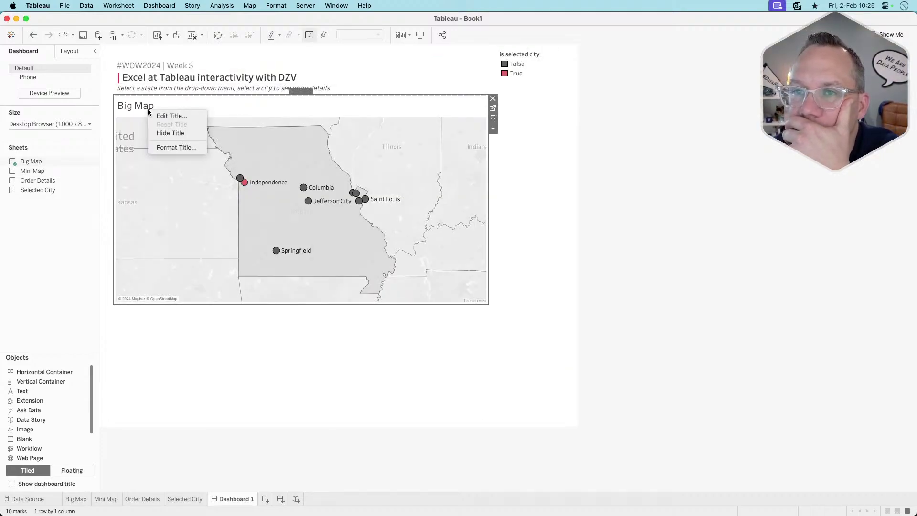
{"action": "left_click", "coordinate": [189, 134]}
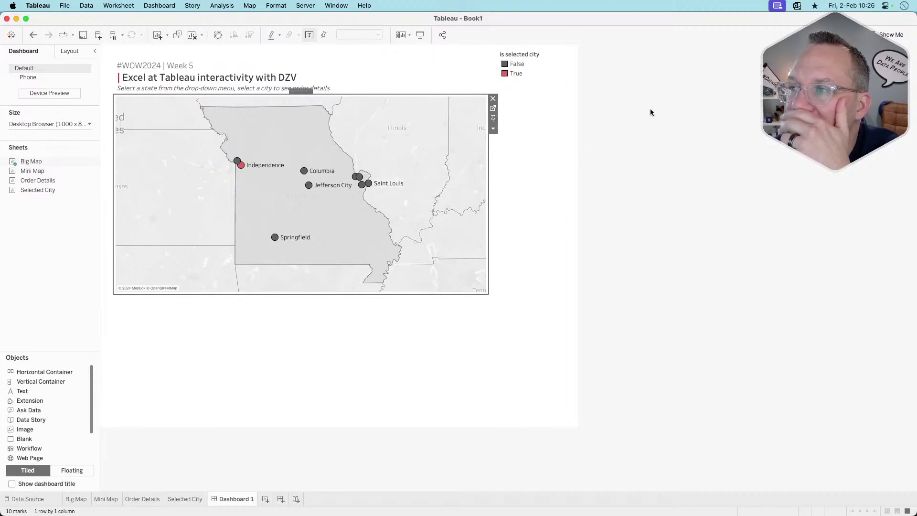
Remove the "is selected city" color legend from the dashboard so the map spans the full width
{"action": "left_click", "coordinate": [541, 136]}
{"action": "left_click", "coordinate": [579, 52]}
{"action": "left_click", "coordinate": [507, 272]}
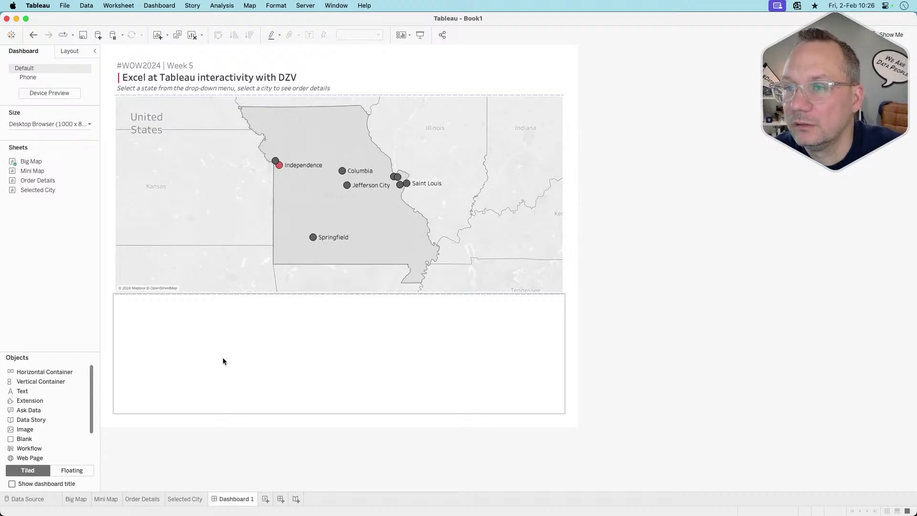
Check the Independence view of the reference dashboard in the browser, and add a vertical and a horizontal container below the Big Map in Tableau
{"action": "key", "text": "super+Tab"}
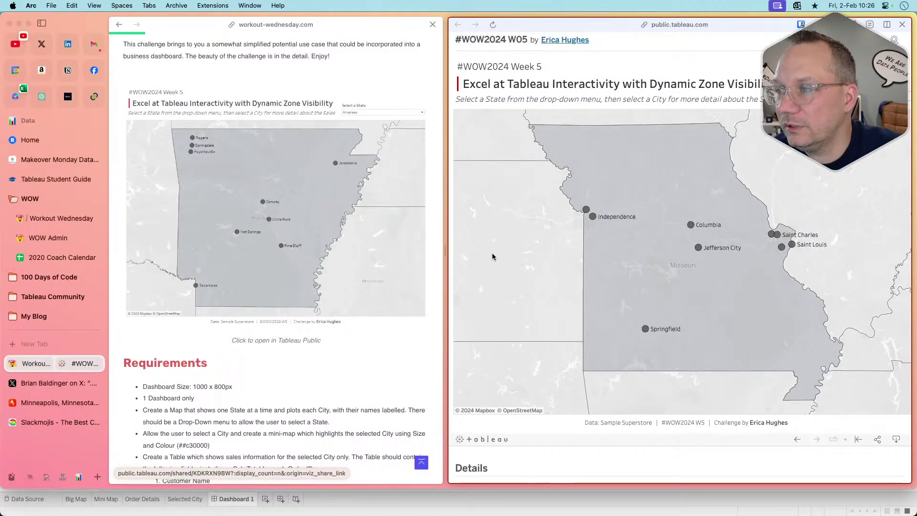
{"action": "left_click", "coordinate": [592, 217]}
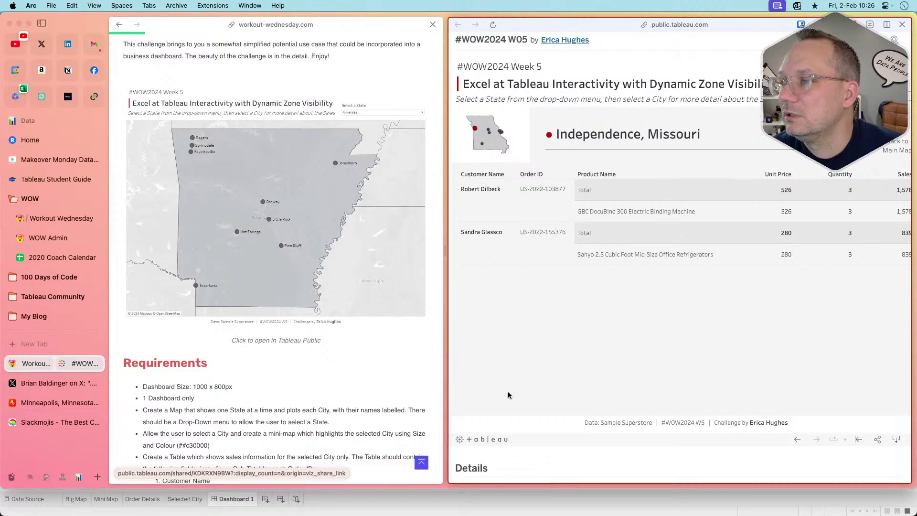
{"action": "key", "text": "super+Tab"}
{"action": "left_click_drag", "start_coordinate": [33, 381], "coordinate": [275, 410]}
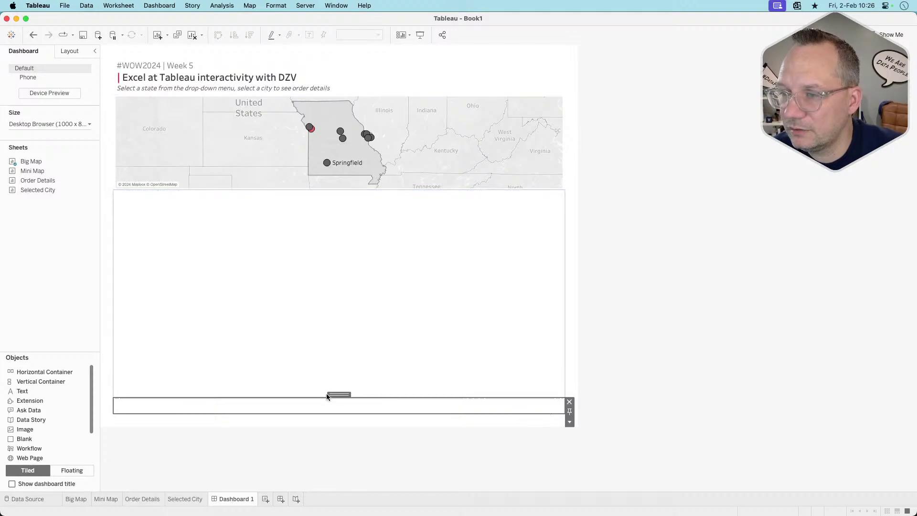
{"action": "left_click_drag", "start_coordinate": [336, 394], "coordinate": [348, 329]}
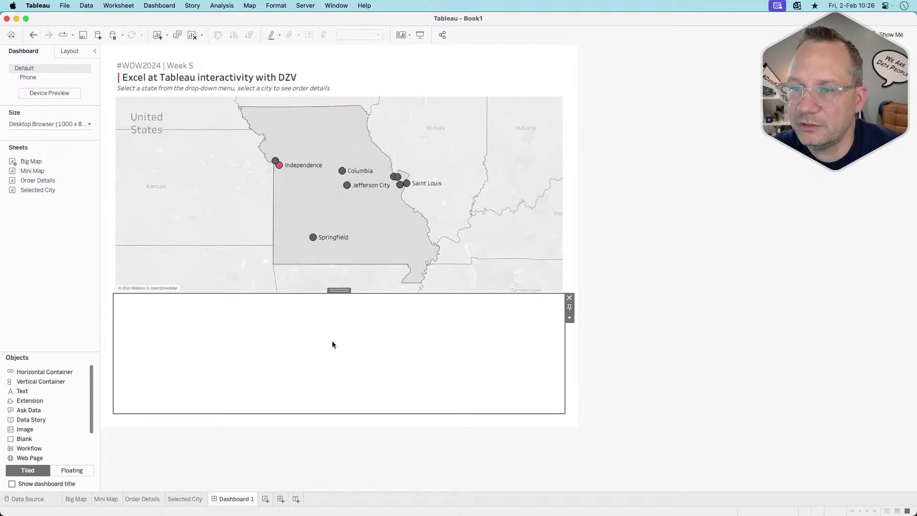
{"action": "left_click_drag", "start_coordinate": [48, 372], "coordinate": [354, 340]}
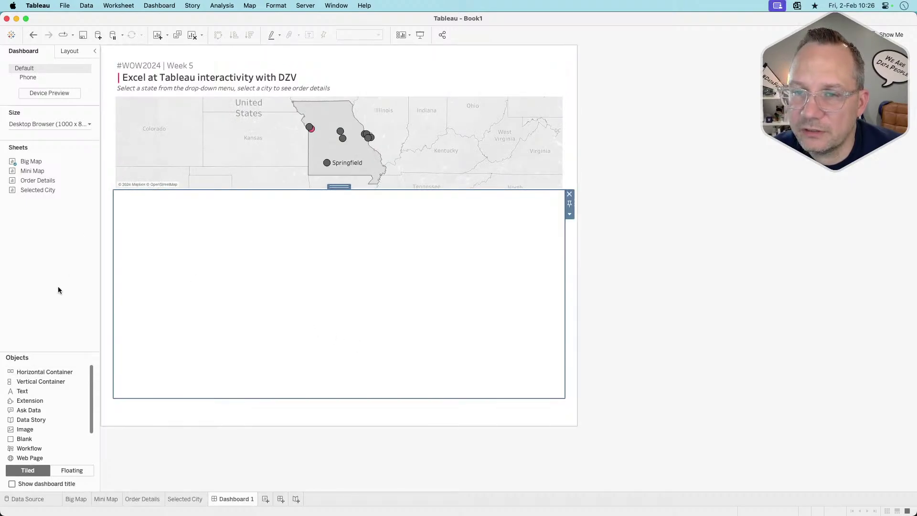
Place the Mini Map and Selected City sheets side by side in the horizontal container and hide the Selected City title
{"action": "left_click_drag", "start_coordinate": [38, 174], "coordinate": [253, 289]}
{"action": "left_click_drag", "start_coordinate": [47, 190], "coordinate": [410, 310]}
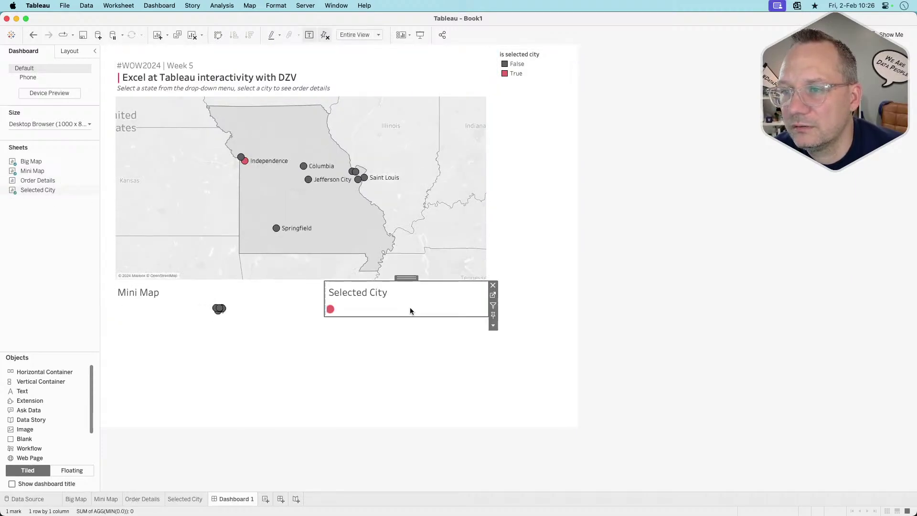
{"action": "right_click", "coordinate": [360, 295]}
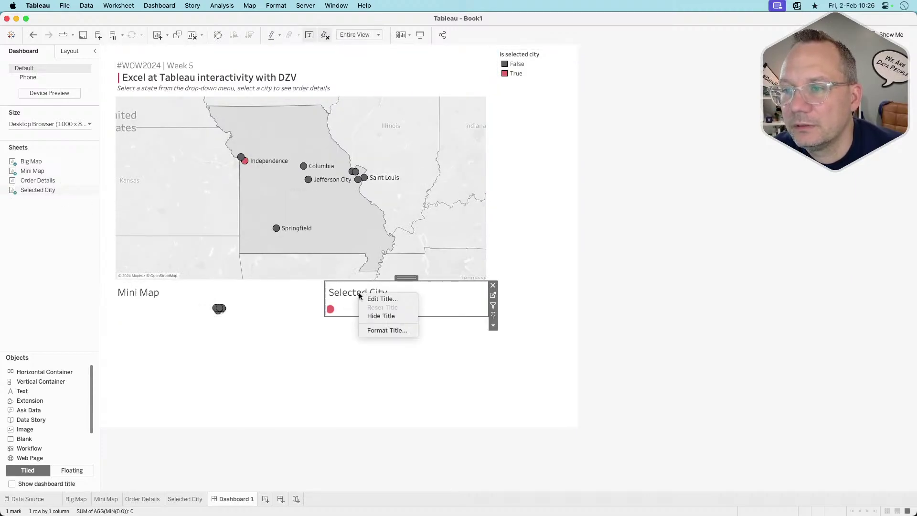
{"action": "left_click", "coordinate": [372, 315]}
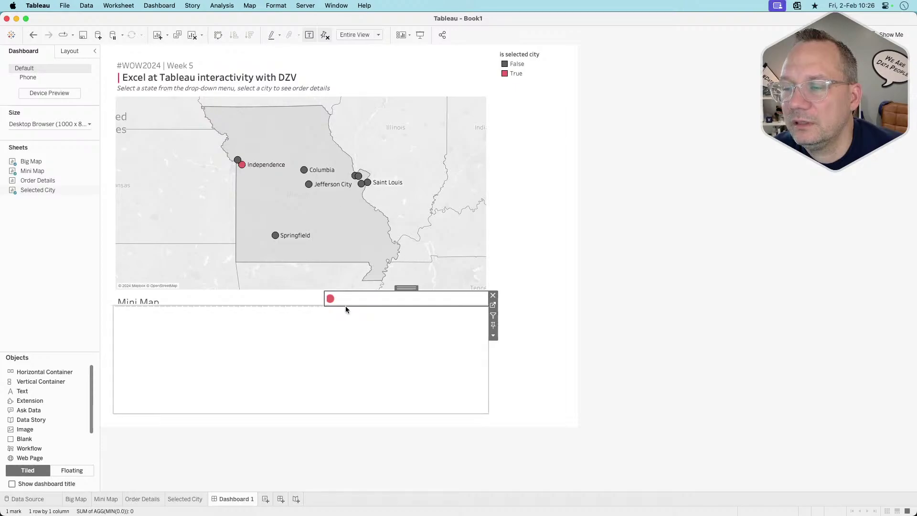
{"action": "double_click", "coordinate": [405, 287]}
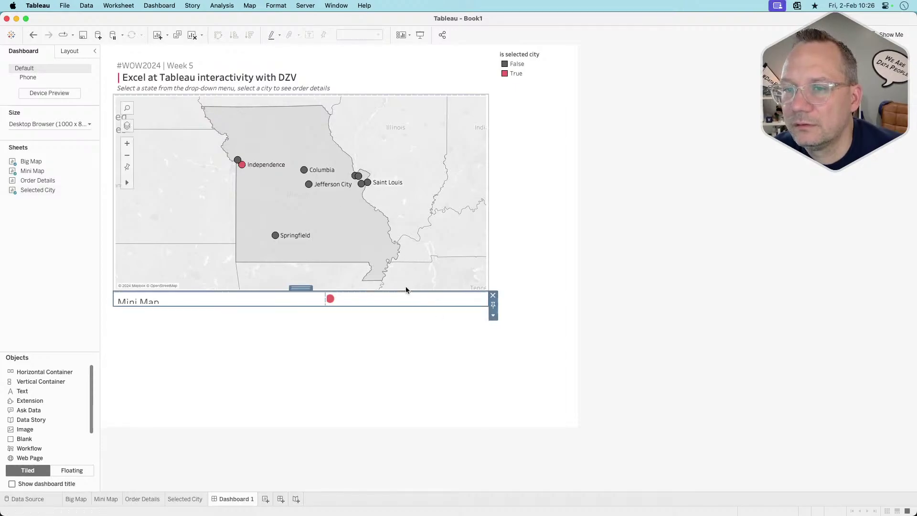
{"action": "left_click", "coordinate": [493, 316]}
{"action": "left_click", "coordinate": [430, 354]}
{"action": "left_click", "coordinate": [454, 348]}
{"action": "left_click", "coordinate": [494, 316]}
{"action": "left_click", "coordinate": [620, 300]}
{"action": "left_click", "coordinate": [354, 323]}
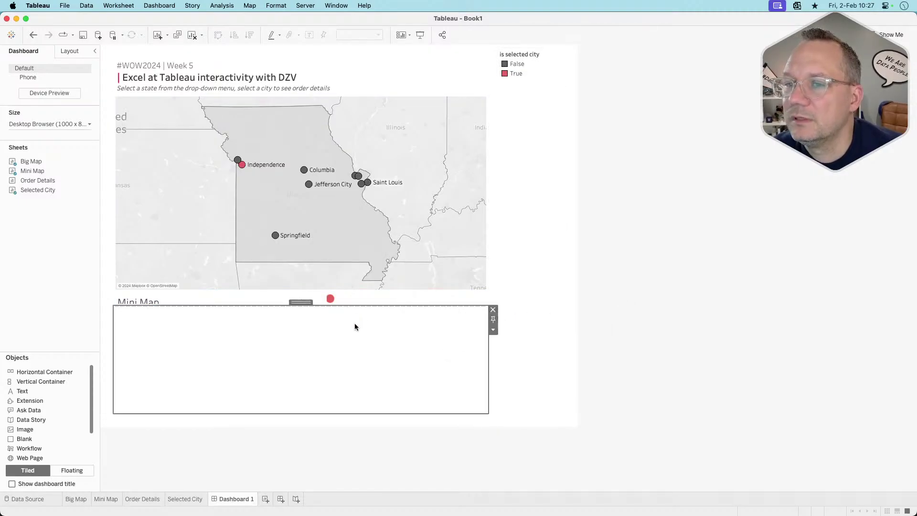
Switch to the browser and examine how the reference dashboard arranges the mini map, city heading and order table for Independence
{"action": "key", "text": "super+Tab"}
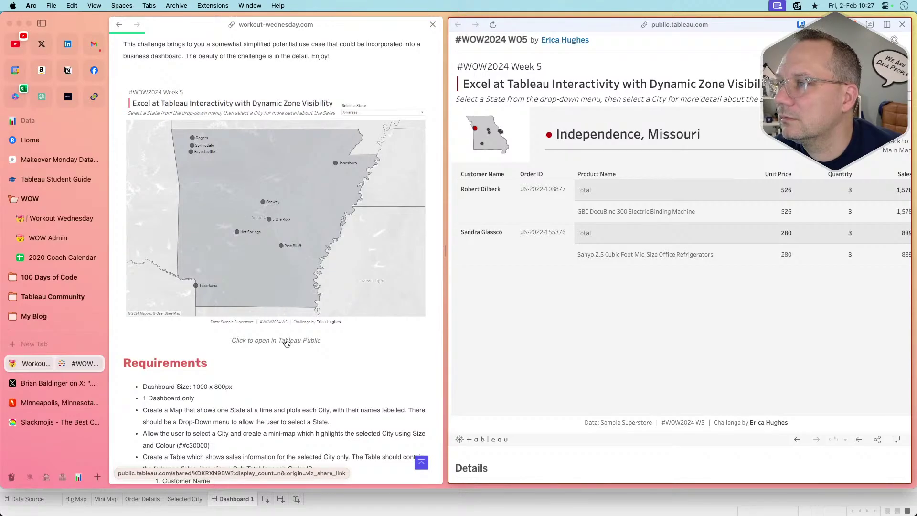
{"action": "key", "text": "super+Tab"}
{"action": "key", "text": "super+Tab"}
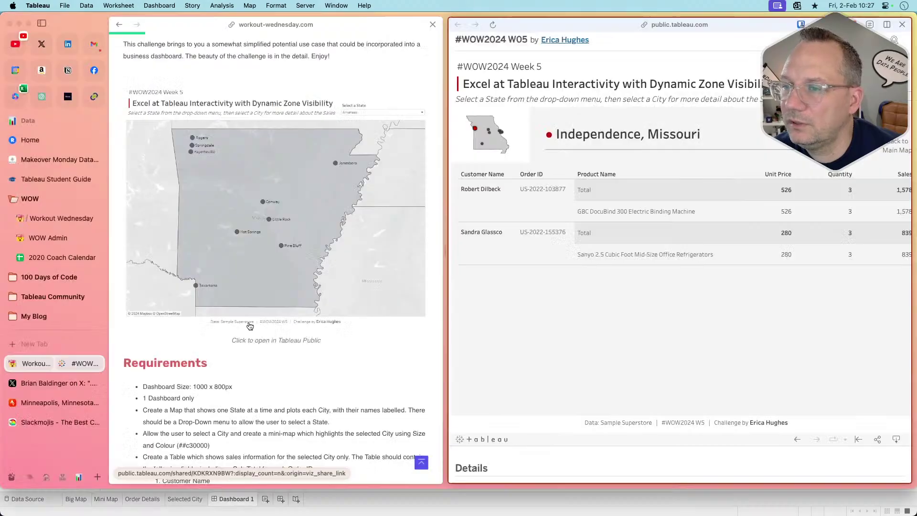
{"action": "key", "text": "super+Tab"}
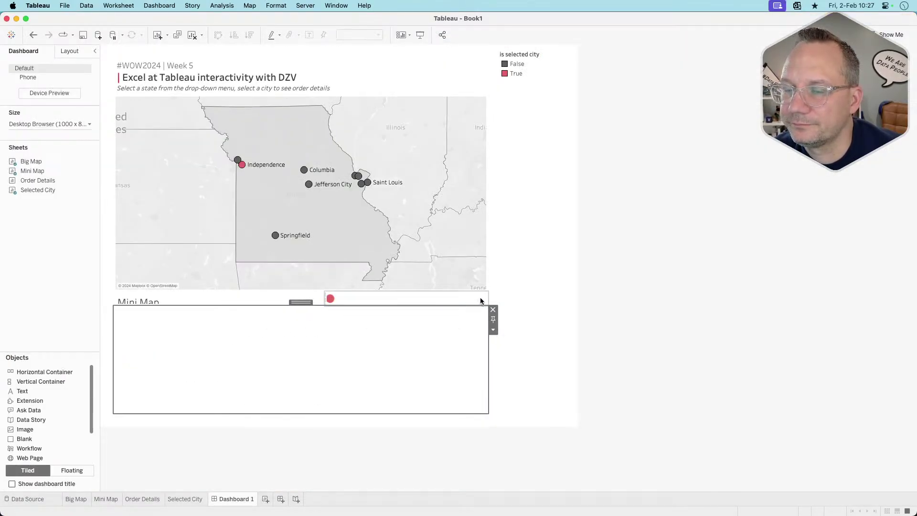
{"action": "key", "text": "super+Tab"}
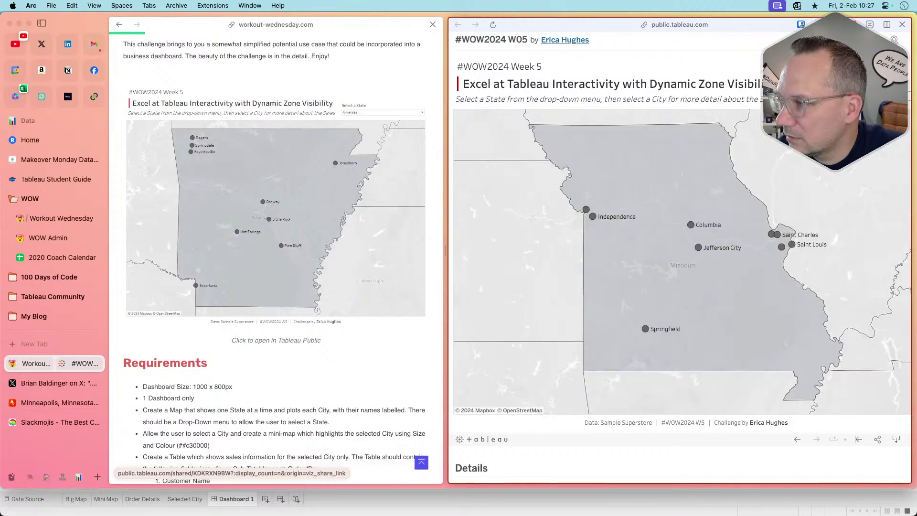
{"action": "left_click", "coordinate": [593, 217]}
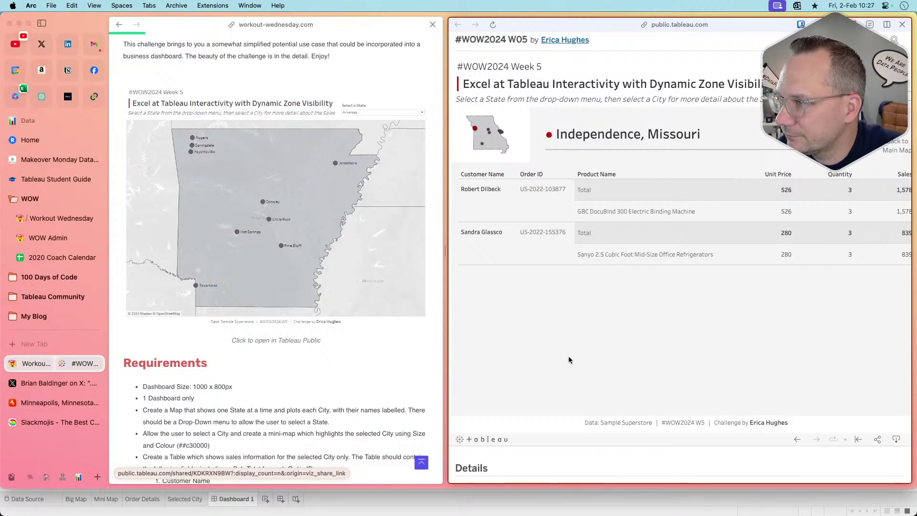
{"action": "key", "text": "super+Tab"}
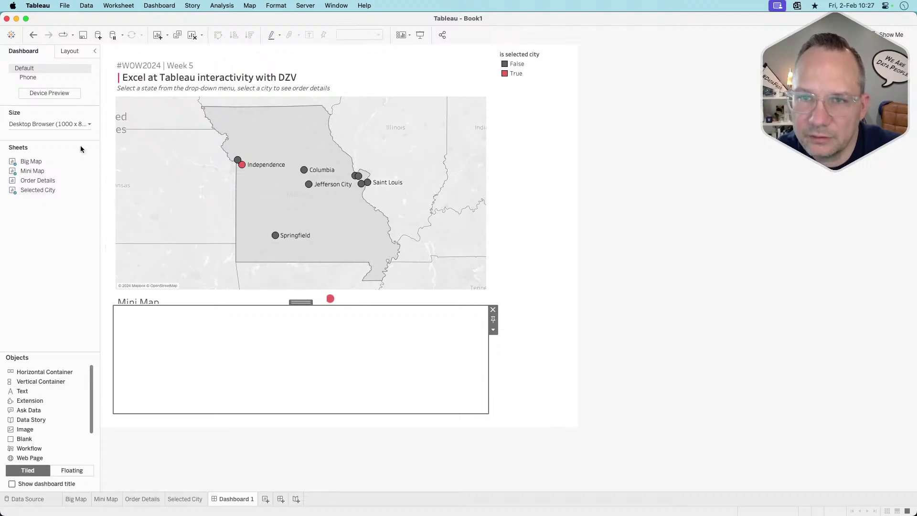
Add the Order Details sheet below the Mini Map row and remove the empty area beneath it
{"action": "left_click_drag", "start_coordinate": [43, 181], "coordinate": [271, 383]}
{"action": "left_click", "coordinate": [300, 375]}
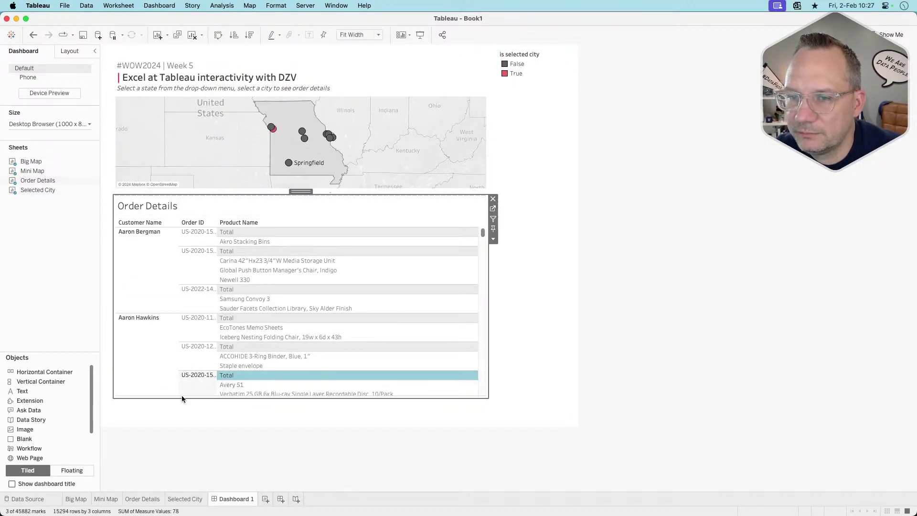
{"action": "left_click", "coordinate": [314, 373]}
{"action": "left_click", "coordinate": [413, 409]}
{"action": "left_click", "coordinate": [493, 402]}
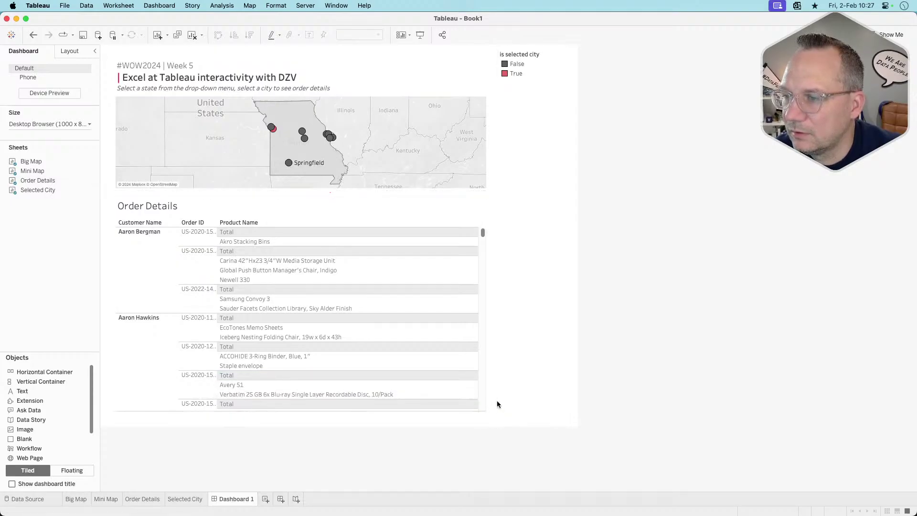
Delete the layout container holding the "is selected city" color legend, including its contents
{"action": "left_click", "coordinate": [534, 396]}
{"action": "left_click", "coordinate": [579, 52]}
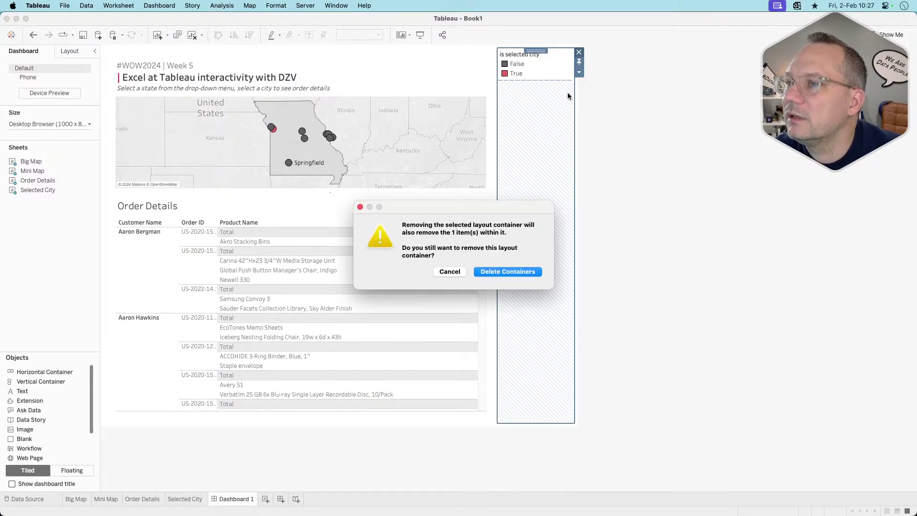
{"action": "left_click", "coordinate": [492, 274]}
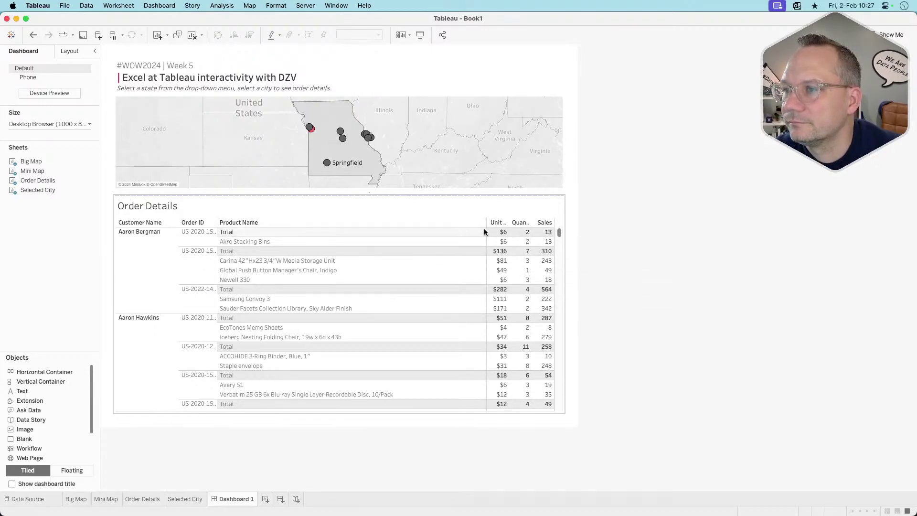
Widen the Order ID, Unit Price, Quantity and Sales columns in the Order Details table so their contents fit
{"action": "left_click", "coordinate": [430, 202]}
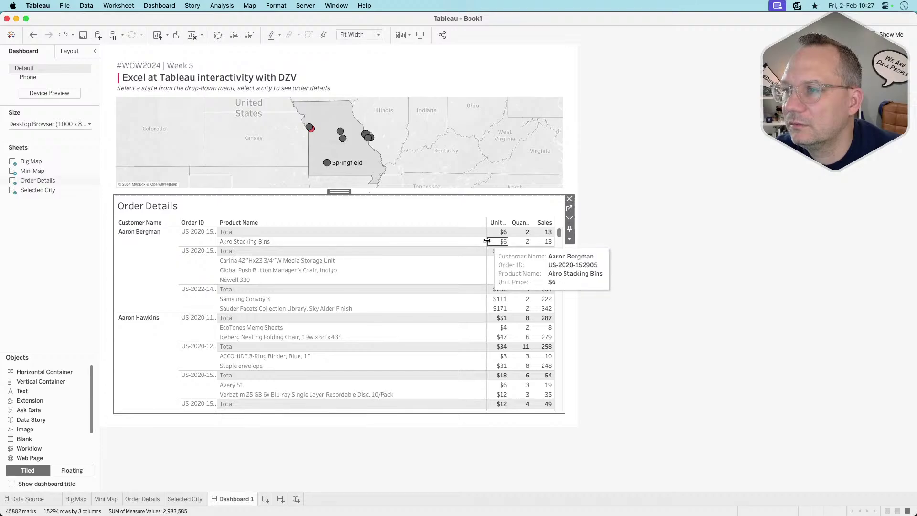
{"action": "left_click_drag", "start_coordinate": [485, 242], "coordinate": [452, 239]}
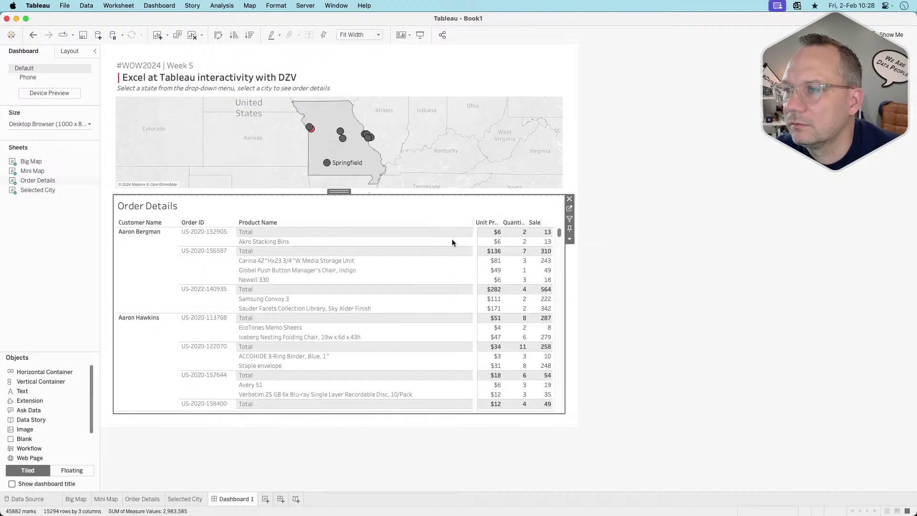
{"action": "left_click_drag", "start_coordinate": [471, 251], "coordinate": [431, 250]}
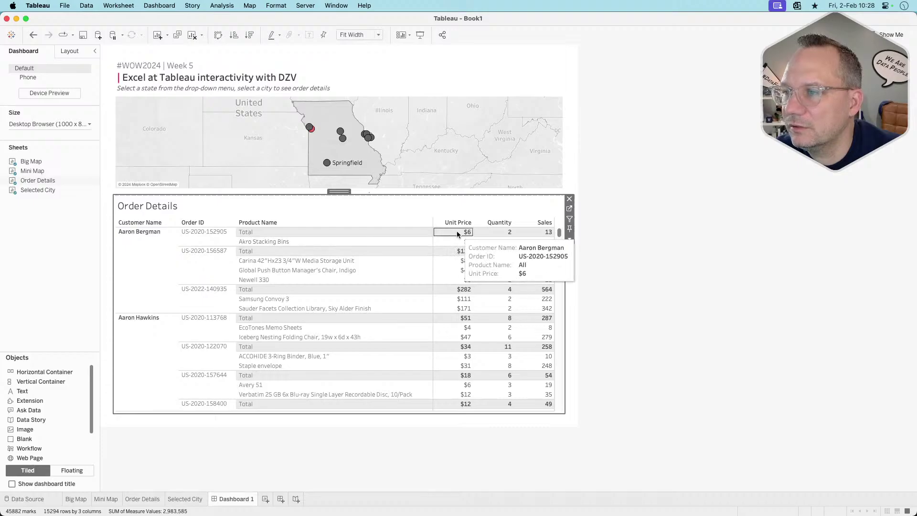
{"action": "left_click", "coordinate": [633, 287]}
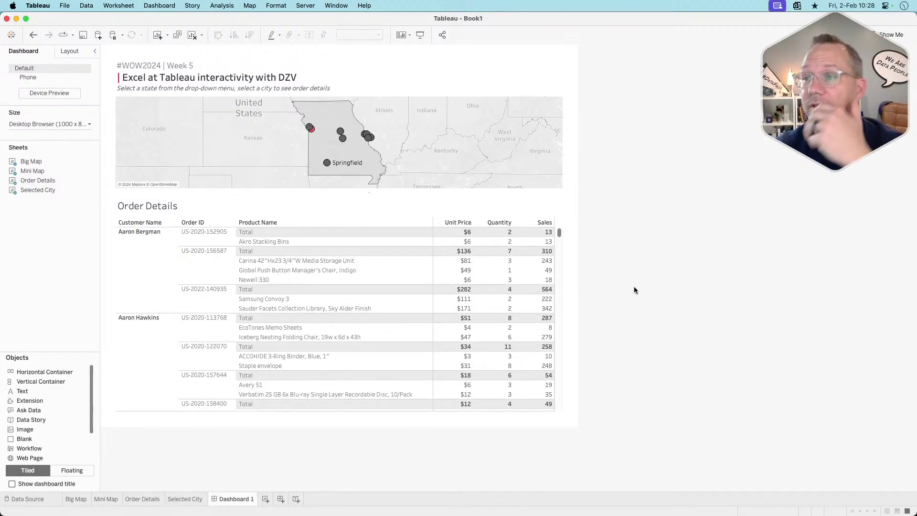
Set the height of the horizontal container holding the Mini Map and Selected City sheets to 150
{"action": "left_click", "coordinate": [249, 205]}
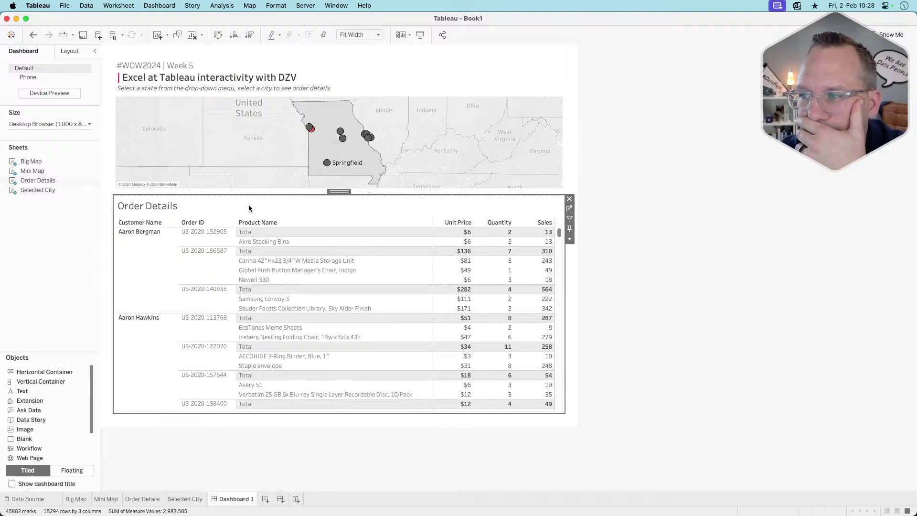
{"action": "left_click", "coordinate": [251, 192]}
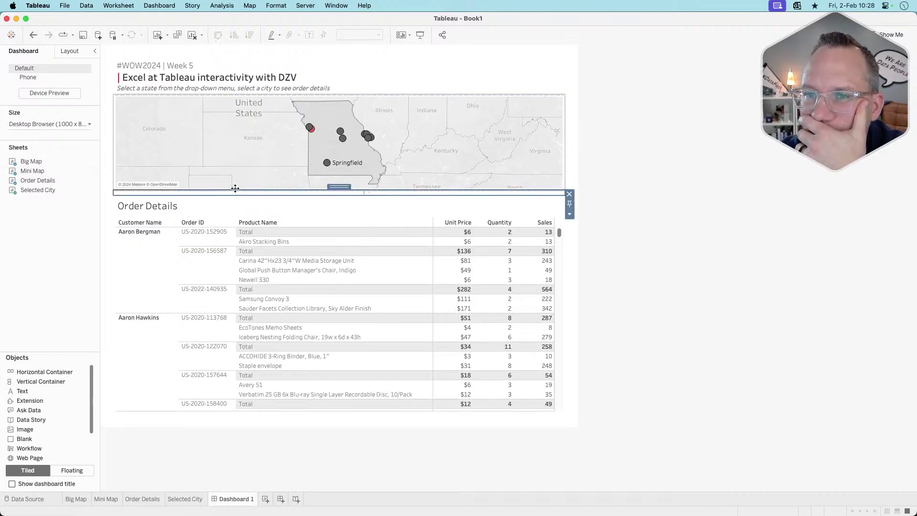
{"action": "left_click", "coordinate": [570, 214]}
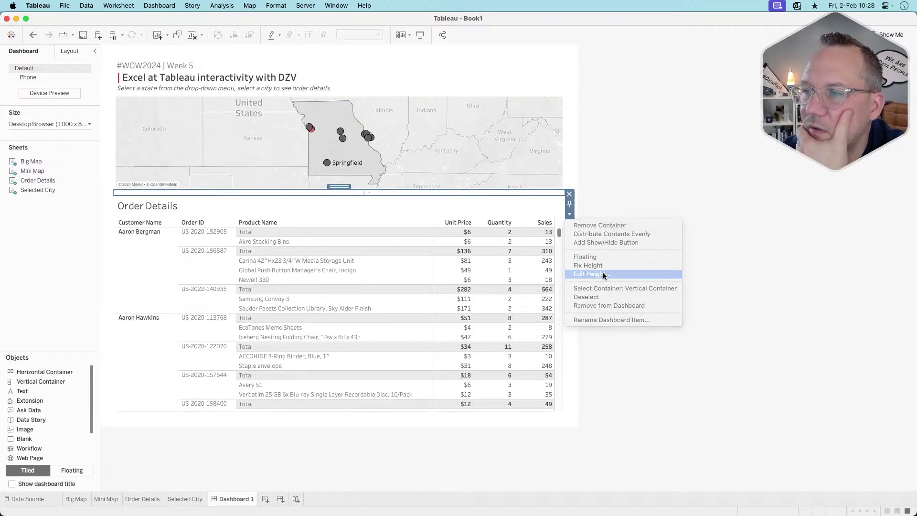
{"action": "left_click", "coordinate": [605, 275]}
{"action": "type", "text": "150"}
{"action": "key", "text": "Return"}
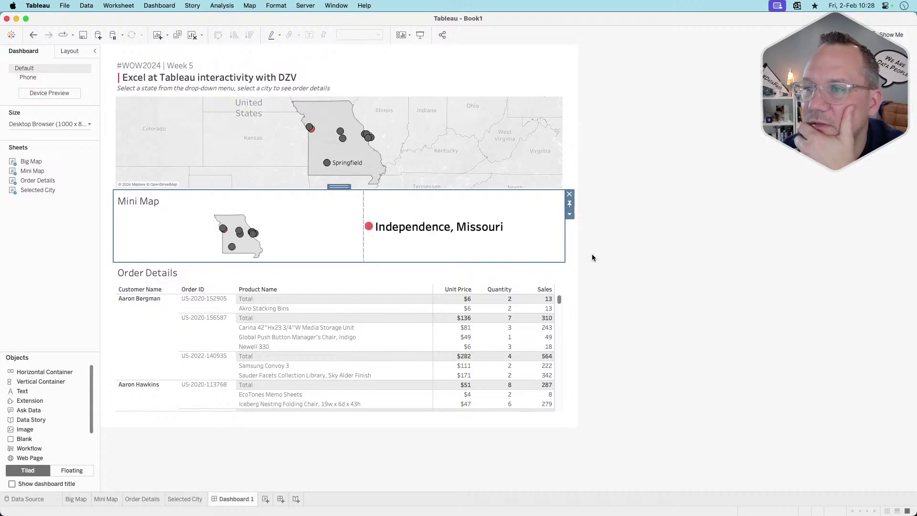
Set the Mini Map and Selected City container's height to 100
{"action": "left_click", "coordinate": [570, 214]}
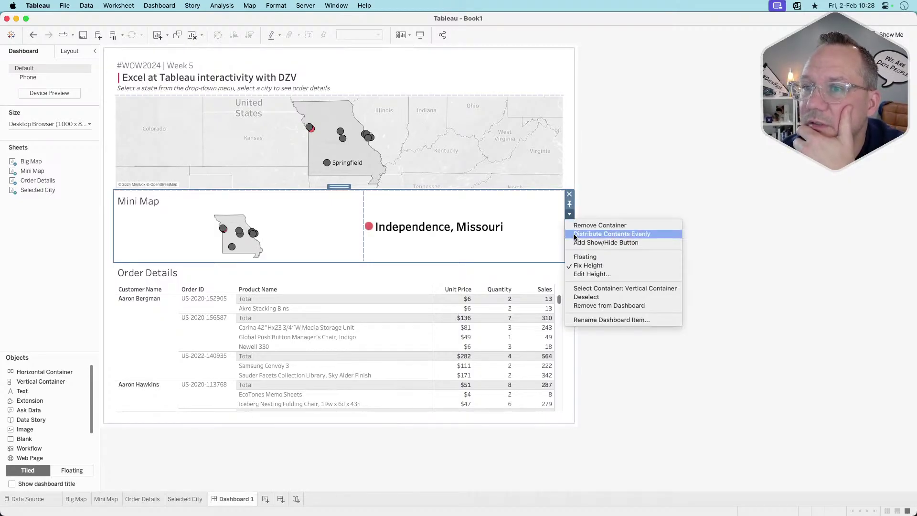
{"action": "left_click", "coordinate": [600, 273]}
{"action": "type", "text": "100"}
{"action": "key", "text": "Return"}
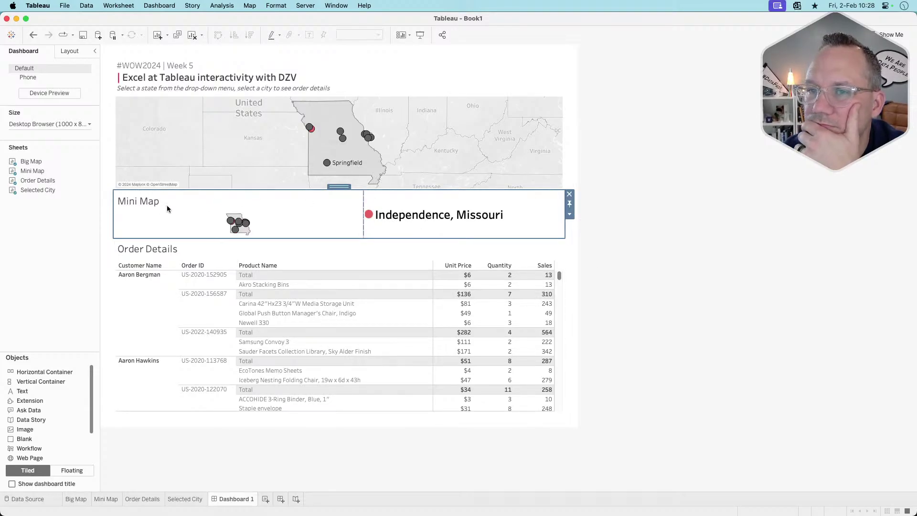
Hide the Mini Map title and turn off its map search, layer control, view toolbar, and pan and zoom options
{"action": "right_click", "coordinate": [142, 202]}
{"action": "left_click", "coordinate": [159, 222]}
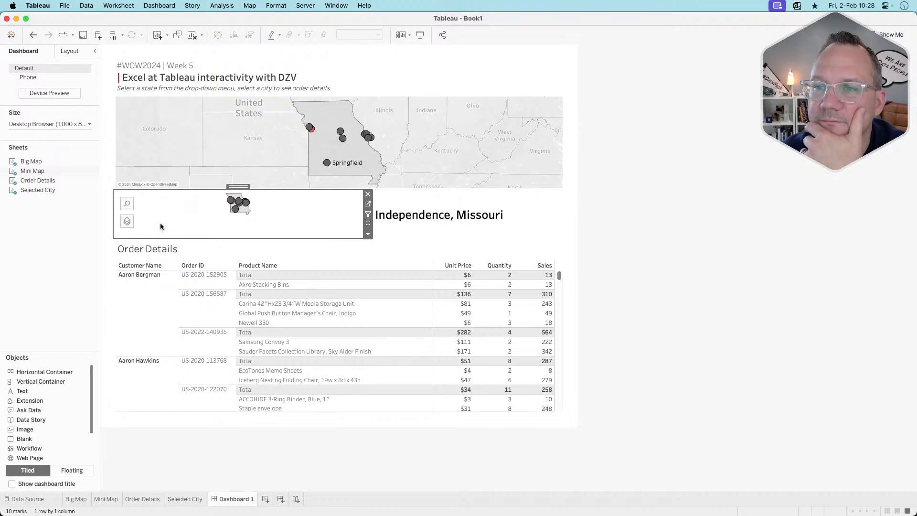
{"action": "right_click", "coordinate": [148, 223]}
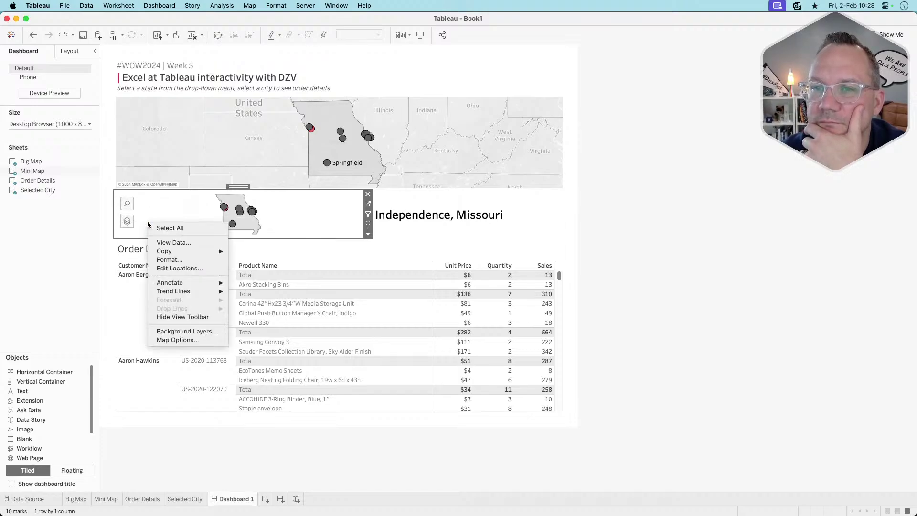
{"action": "left_click", "coordinate": [171, 340]}
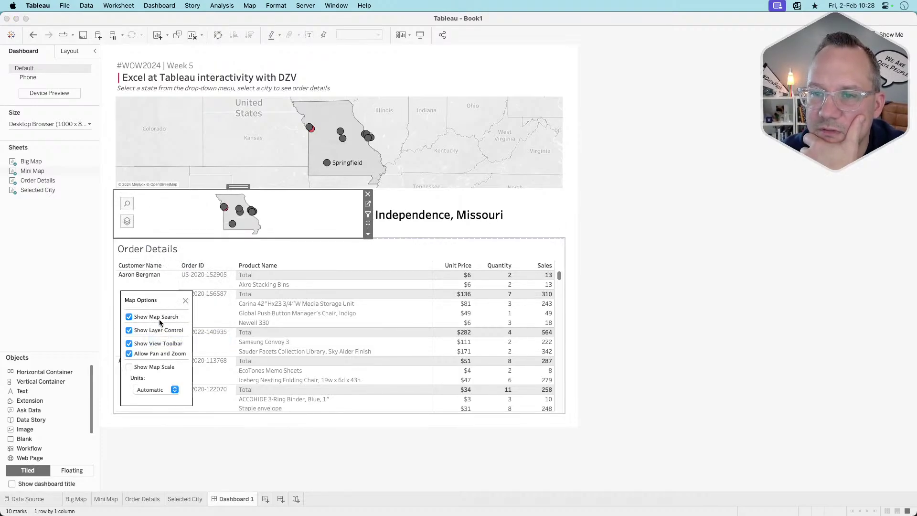
{"action": "left_click", "coordinate": [129, 330]}
{"action": "left_click", "coordinate": [129, 317]}
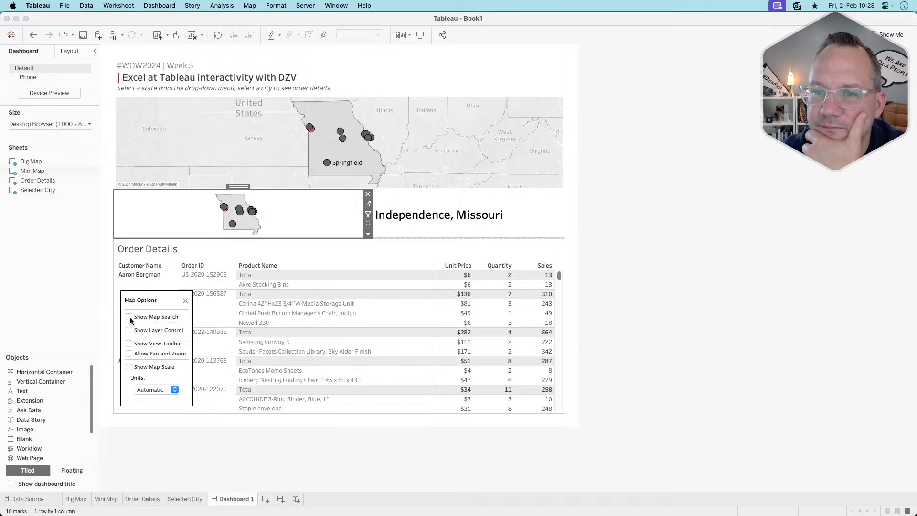
{"action": "left_click", "coordinate": [368, 234]}
{"action": "left_click", "coordinate": [335, 222]}
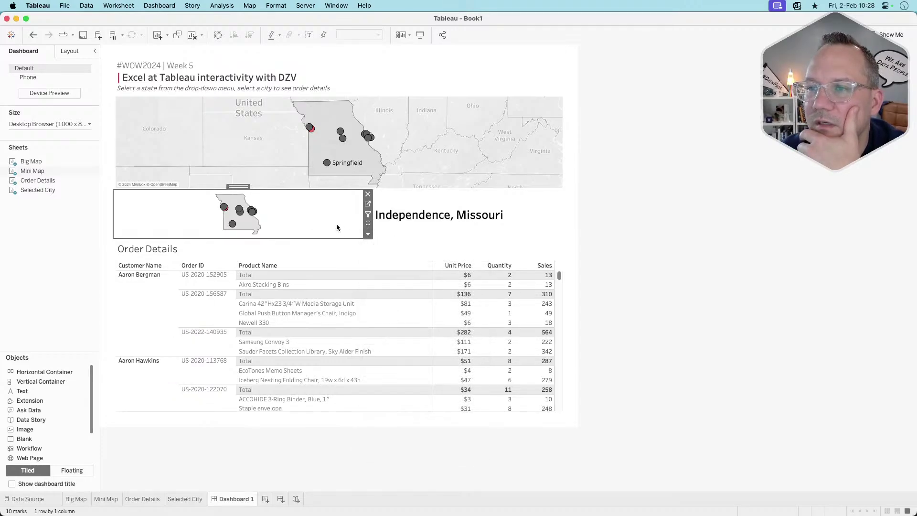
Set the width of the Mini Map in the dashboard's horizontal container to 100 pixels
{"action": "left_click", "coordinate": [365, 240]}
{"action": "left_click", "coordinate": [351, 222]}
{"action": "left_click", "coordinate": [368, 235]}
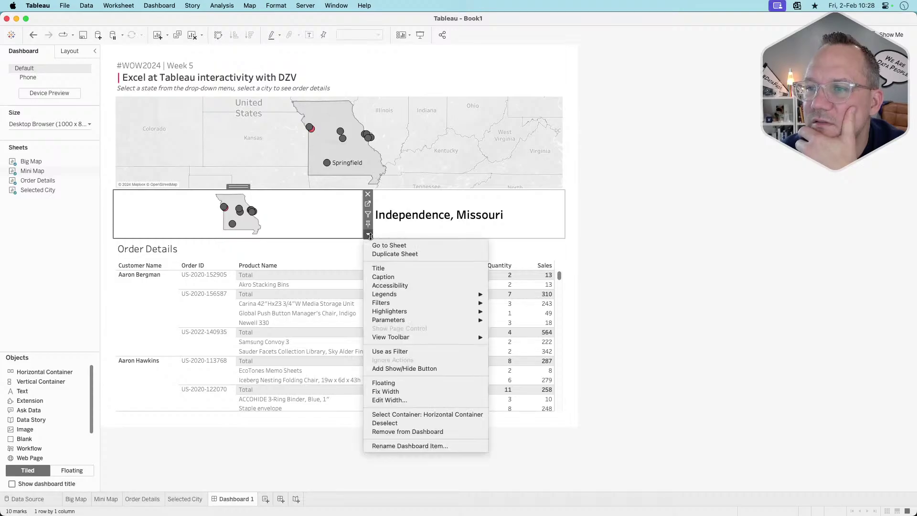
{"action": "left_click", "coordinate": [388, 397]}
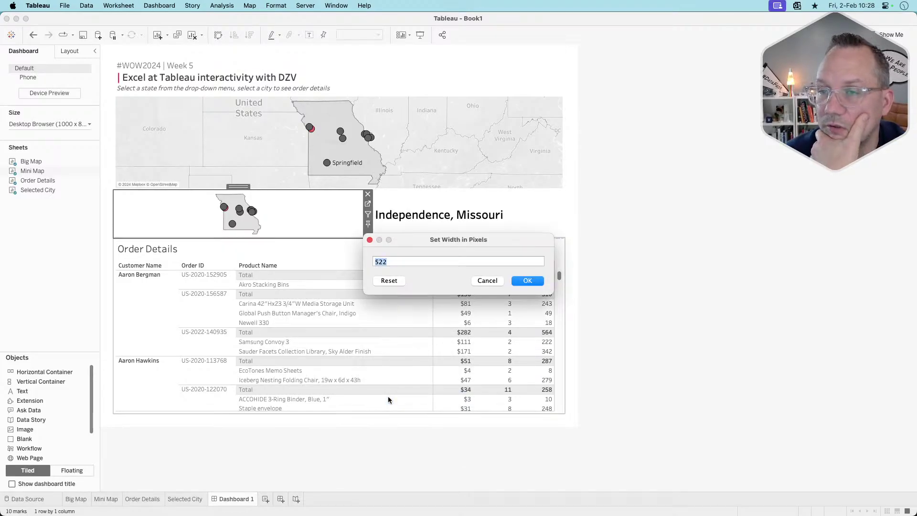
{"action": "type", "text": "100"}
{"action": "key", "text": "Return"}
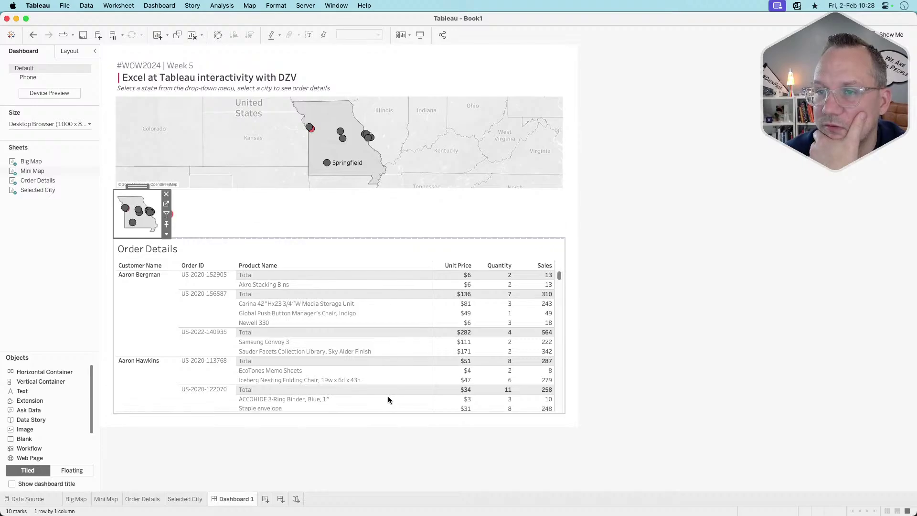
Shrink the city marks on the Mini Map sheet until they suit the small dashboard map but stay distinguishable
{"action": "left_click", "coordinate": [166, 205]}
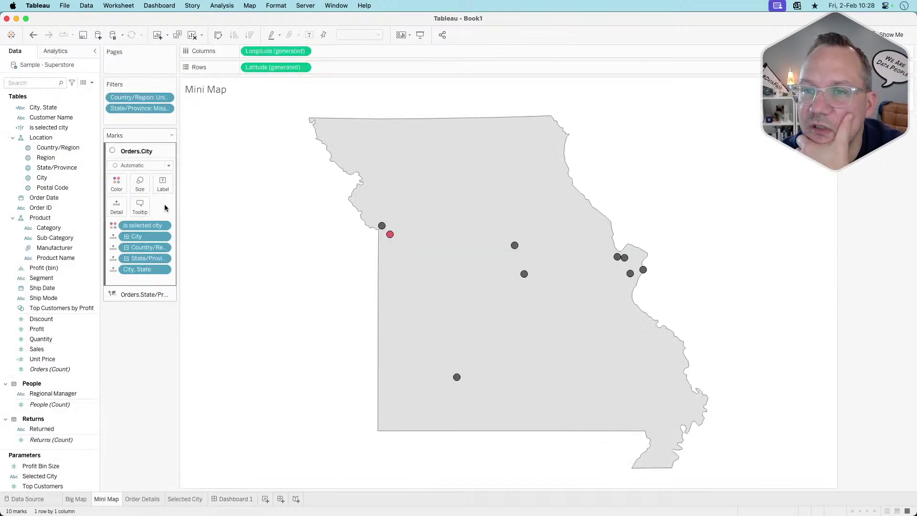
{"action": "left_click", "coordinate": [140, 191]}
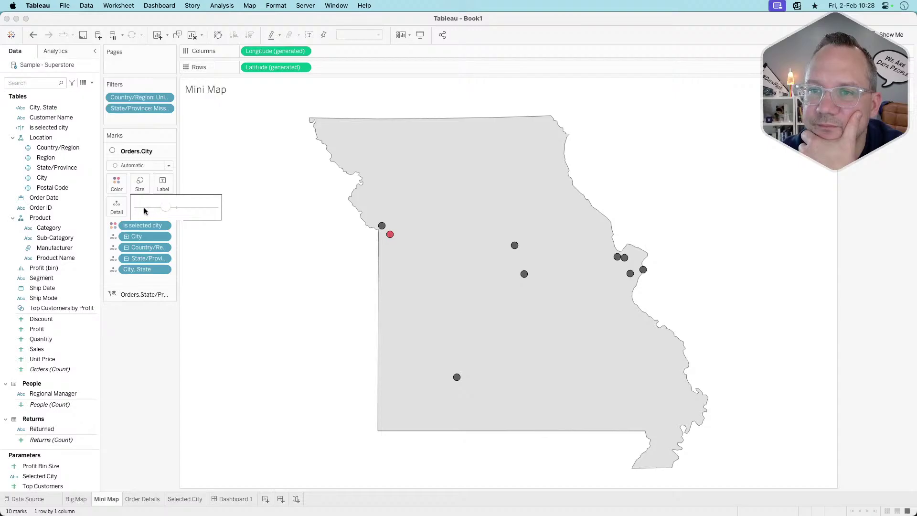
{"action": "left_click_drag", "start_coordinate": [143, 208], "coordinate": [137, 207]}
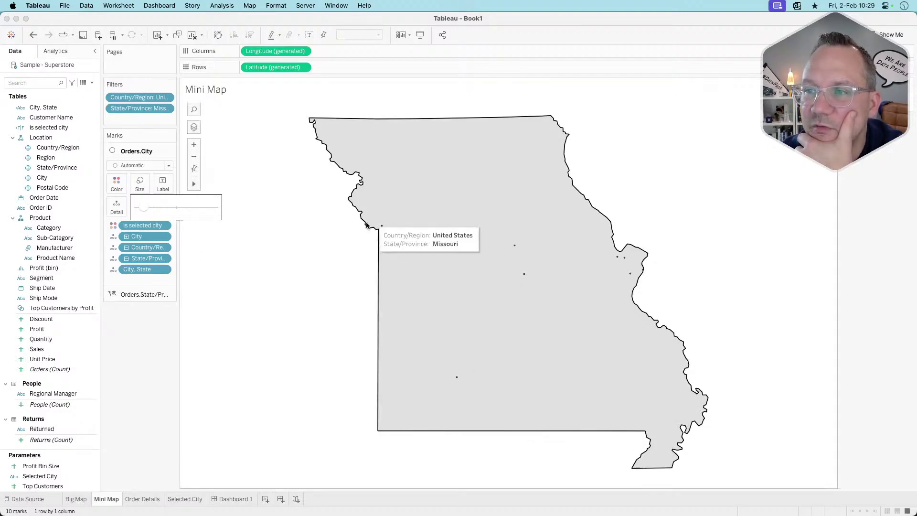
{"action": "left_click", "coordinate": [236, 499]}
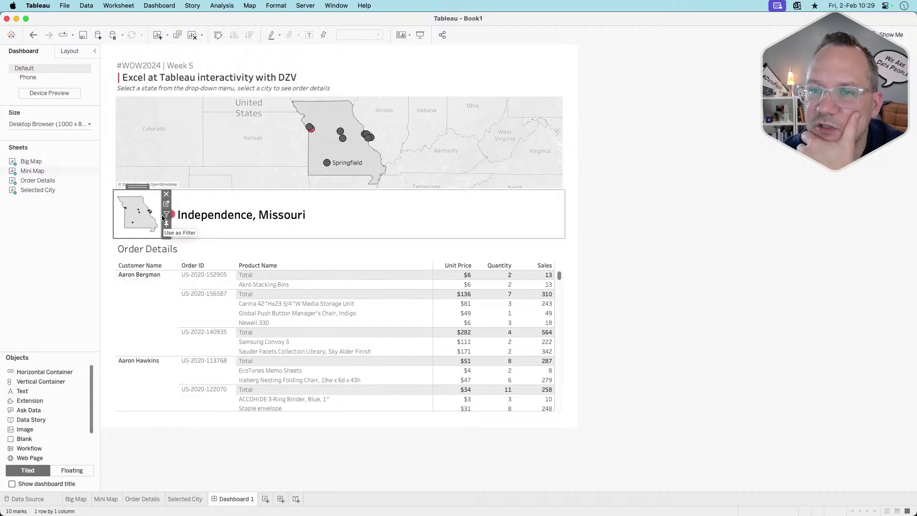
{"action": "left_click", "coordinate": [166, 205]}
{"action": "left_click", "coordinate": [140, 185]}
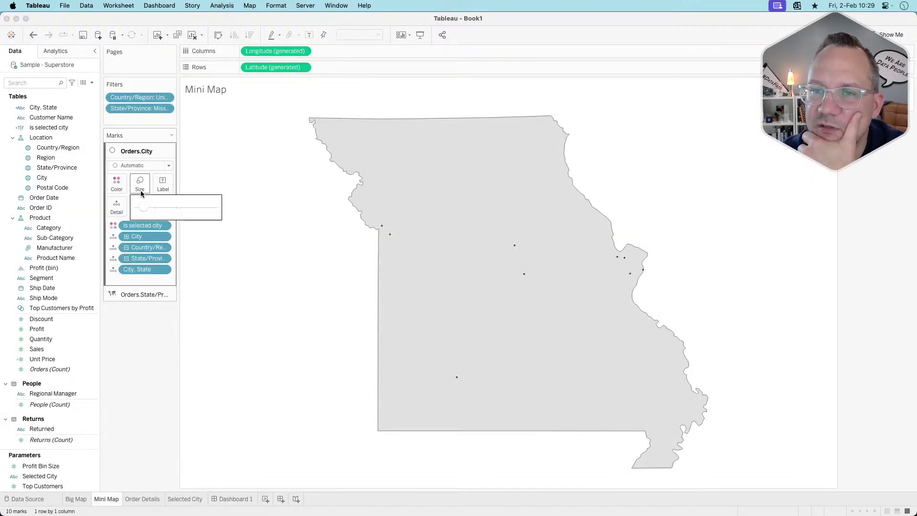
{"action": "left_click", "coordinate": [152, 209]}
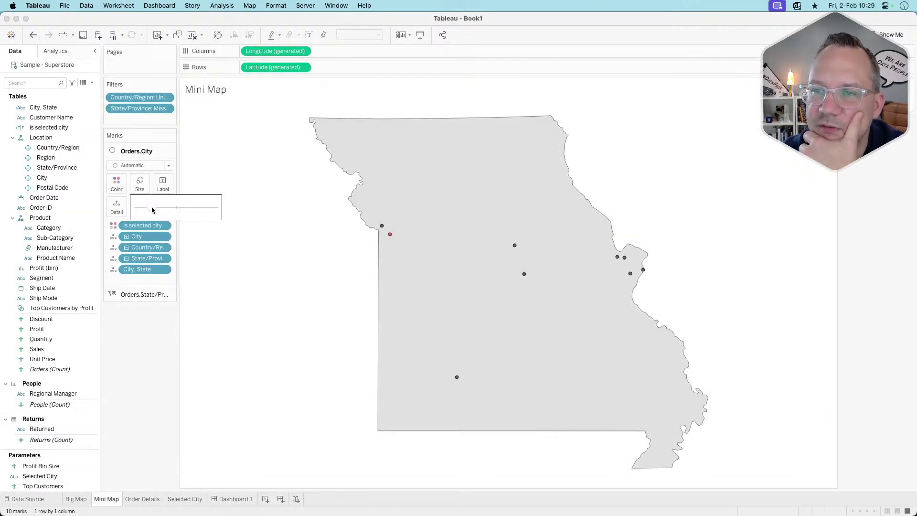
{"action": "left_click", "coordinate": [235, 499]}
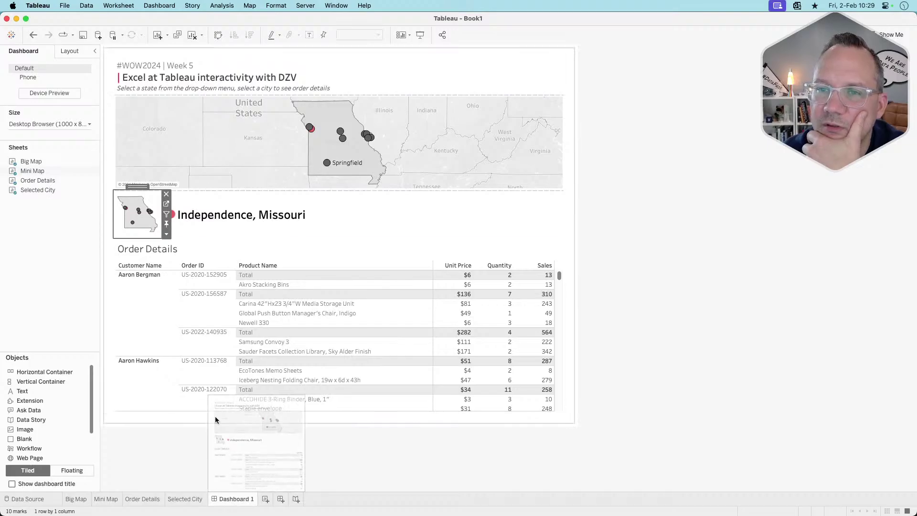
Reorder the Mini Map's "is selected city" colour legend to place True first, and return to the dashboard
{"action": "left_click", "coordinate": [166, 203]}
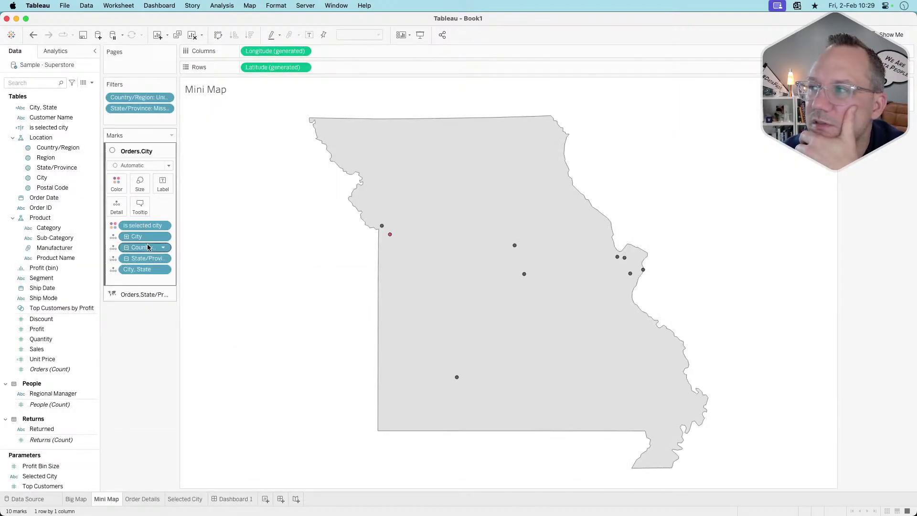
{"action": "left_click", "coordinate": [857, 104]}
{"action": "left_click_drag", "start_coordinate": [857, 105], "coordinate": [858, 94]}
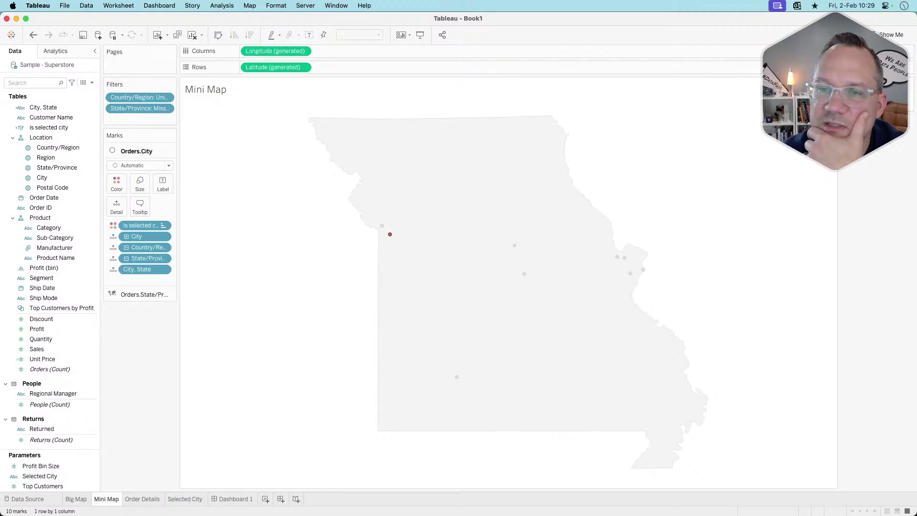
{"action": "left_click", "coordinate": [858, 96]}
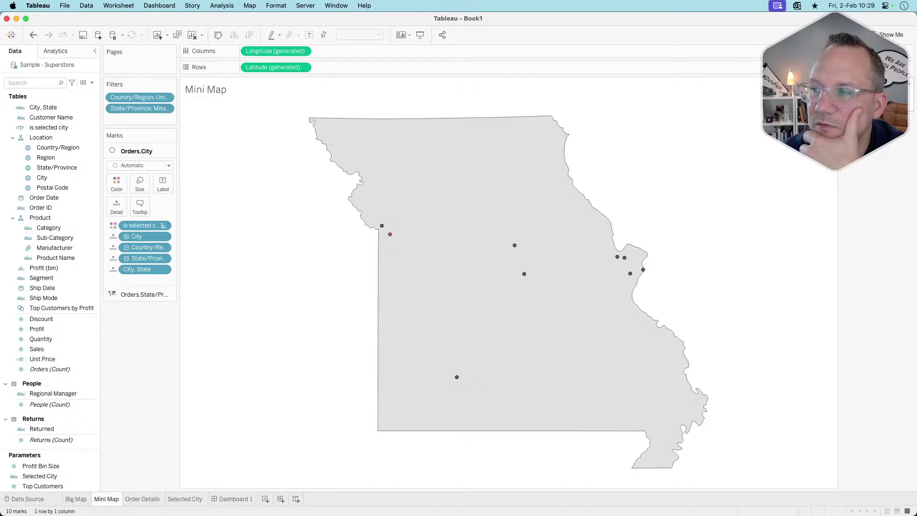
{"action": "left_click", "coordinate": [233, 499]}
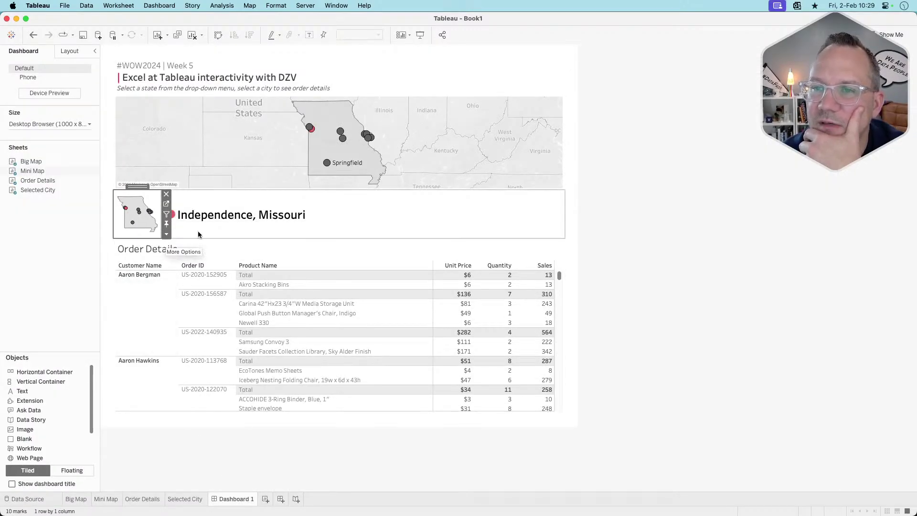
{"action": "left_click", "coordinate": [652, 234]}
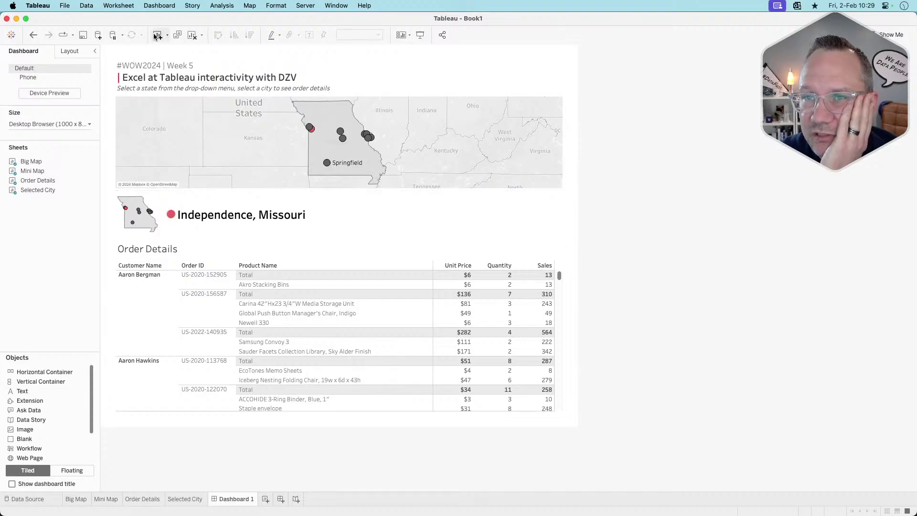
Add a change-parameter dashboard action named "Select a city" with Big Map as its only source sheet
{"action": "left_click", "coordinate": [160, 7]}
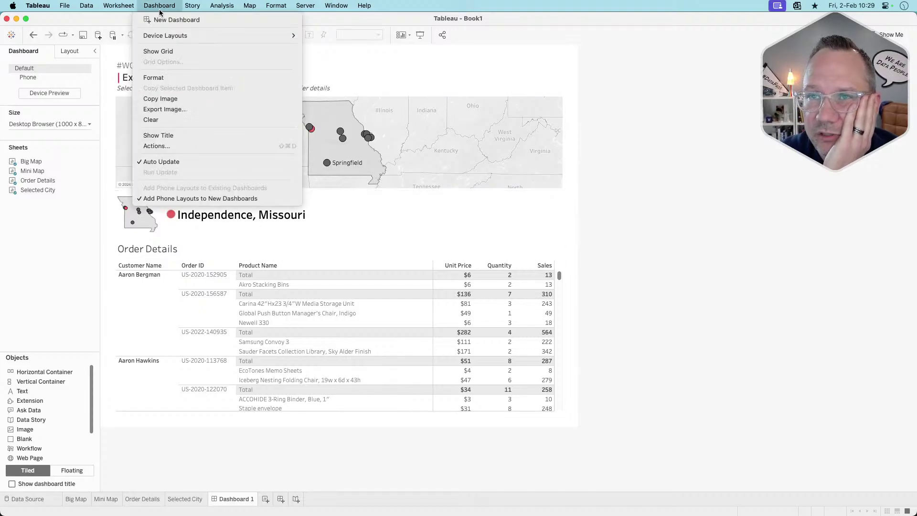
{"action": "left_click", "coordinate": [184, 146]}
{"action": "left_click", "coordinate": [346, 334]}
{"action": "left_click", "coordinate": [380, 311]}
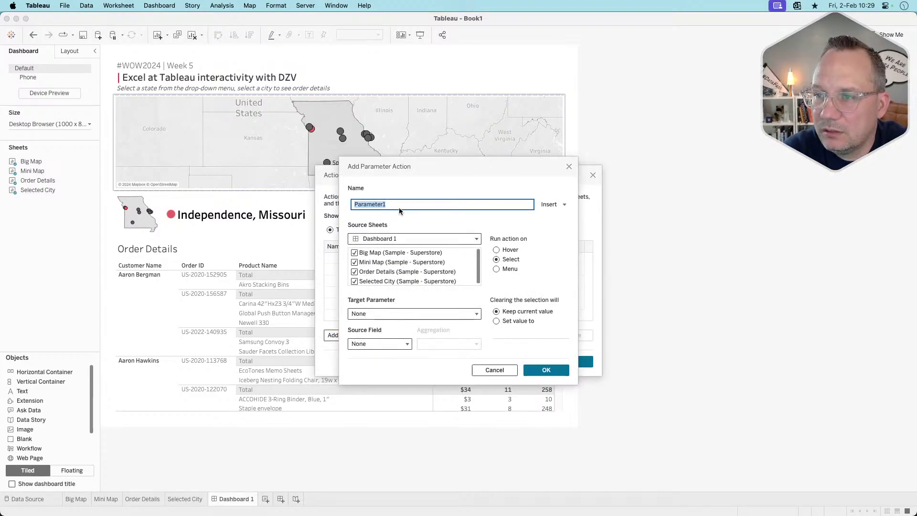
{"action": "type", "text": "Sle"}
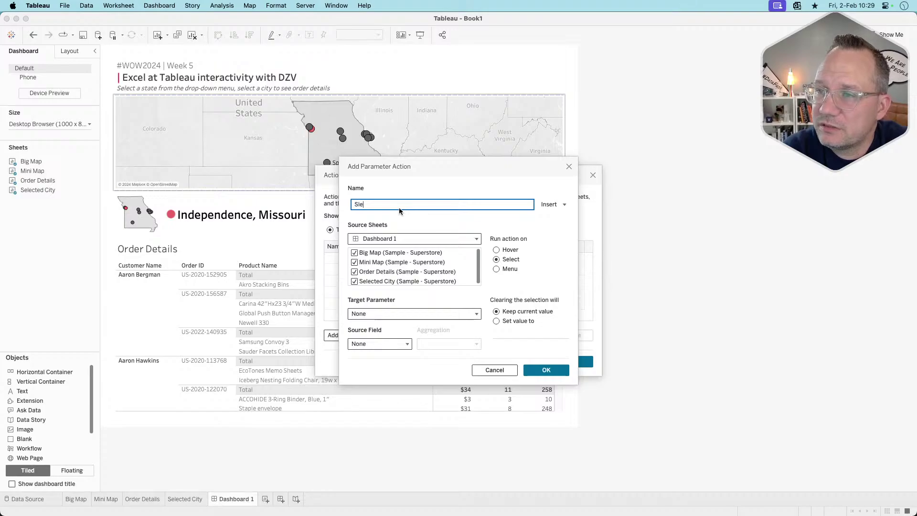
{"action": "type", "text": "elected"}
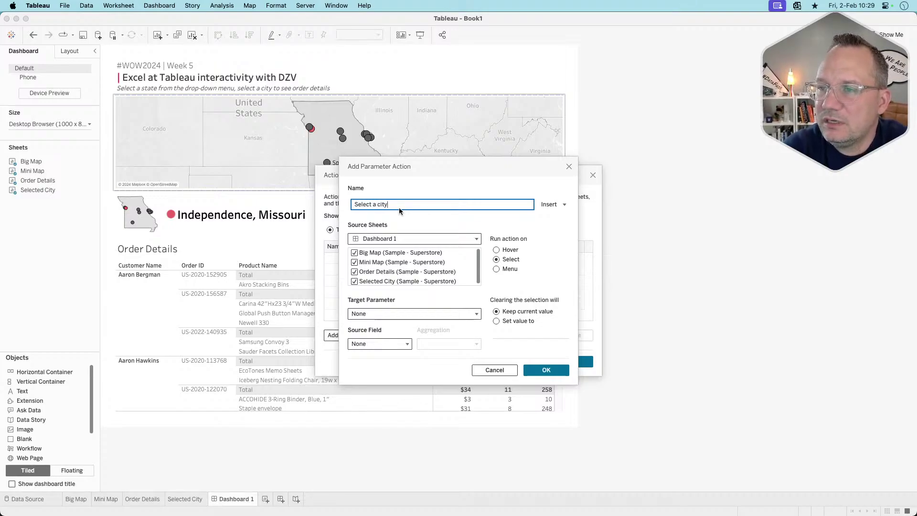
{"action": "left_click", "coordinate": [355, 262]}
{"action": "left_click", "coordinate": [355, 272]}
{"action": "left_click", "coordinate": [354, 282]}
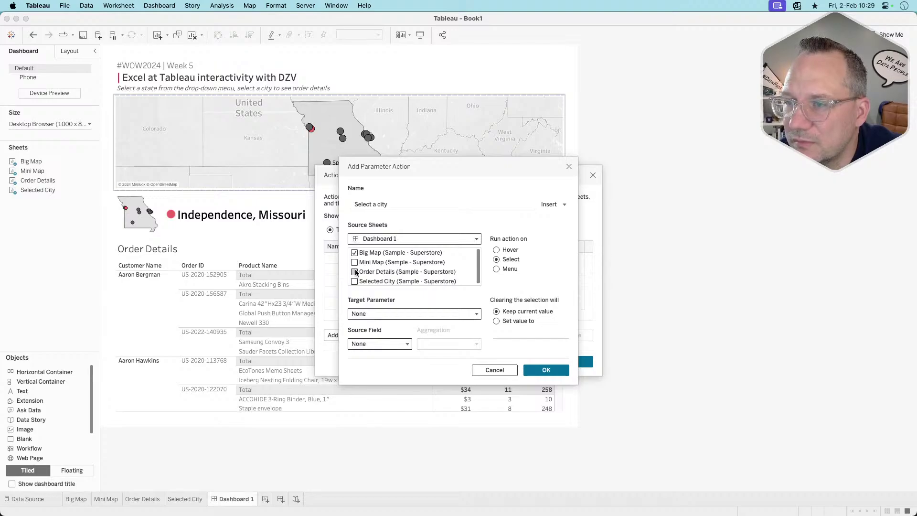
Make the action pass City, State to the Selected City parameter and set the value to 1 when the selection is cleared
{"action": "left_click", "coordinate": [371, 314]}
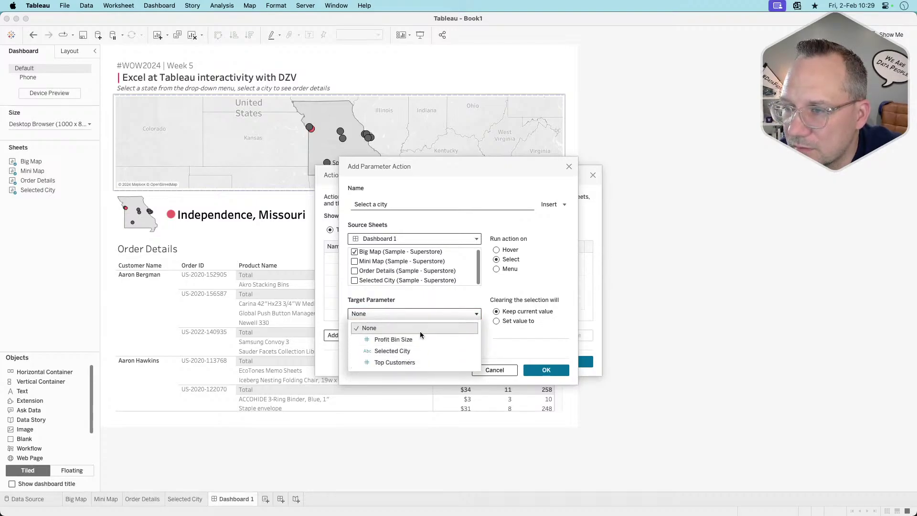
{"action": "left_click", "coordinate": [413, 351]}
{"action": "left_click", "coordinate": [388, 345]}
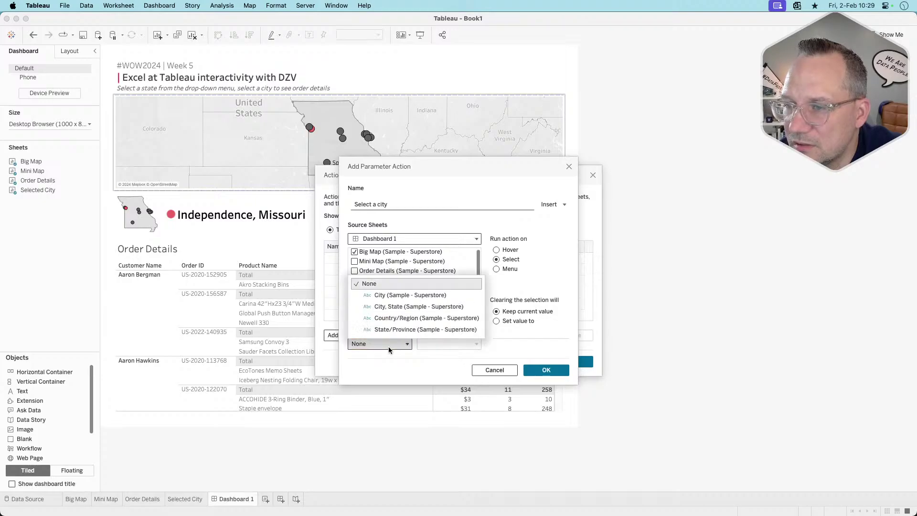
{"action": "left_click", "coordinate": [432, 306]}
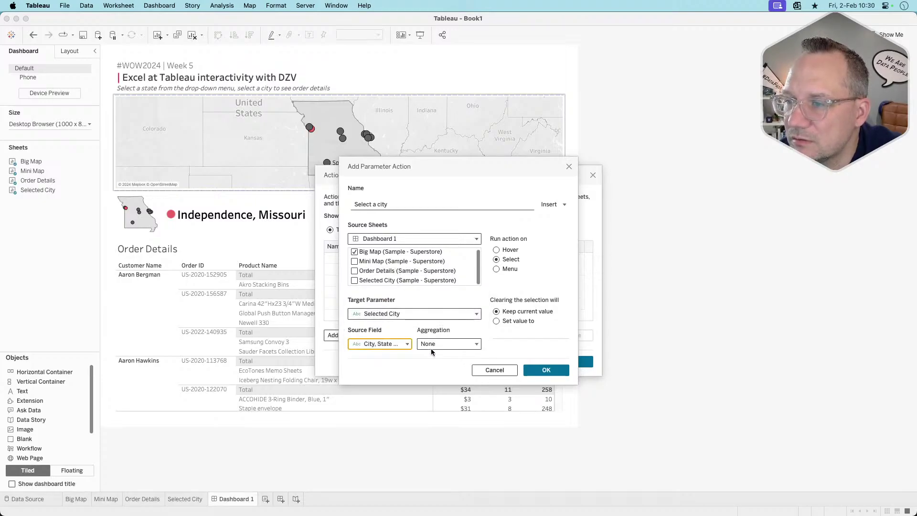
{"action": "left_click", "coordinate": [496, 321]}
{"action": "left_click", "coordinate": [505, 334]}
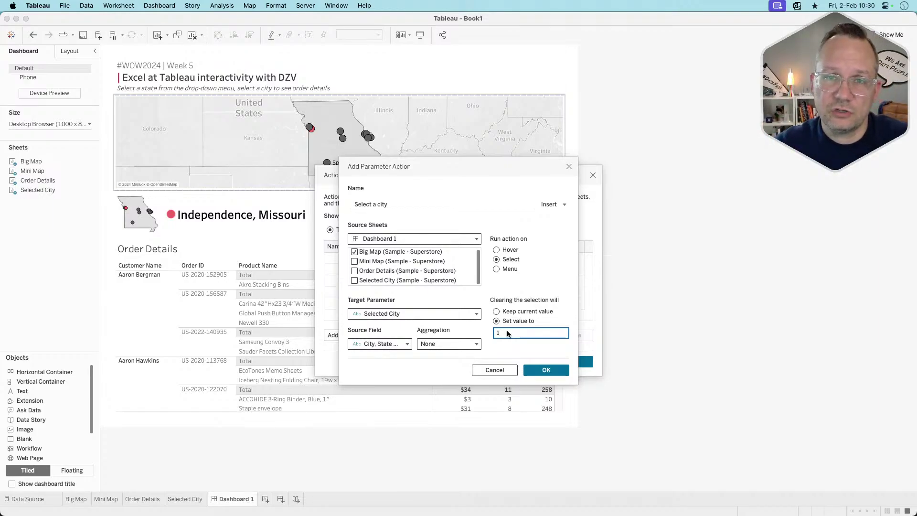
{"action": "left_click", "coordinate": [539, 370]}
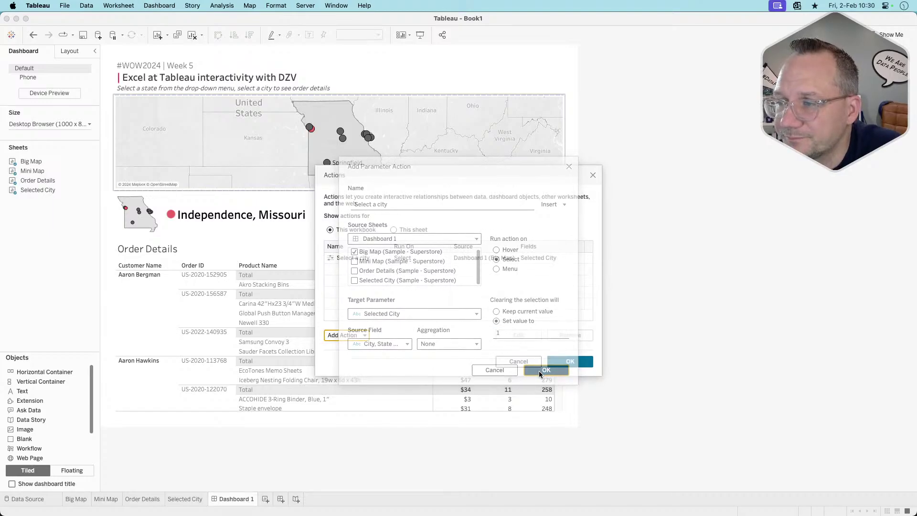
{"action": "left_click", "coordinate": [569, 361]}
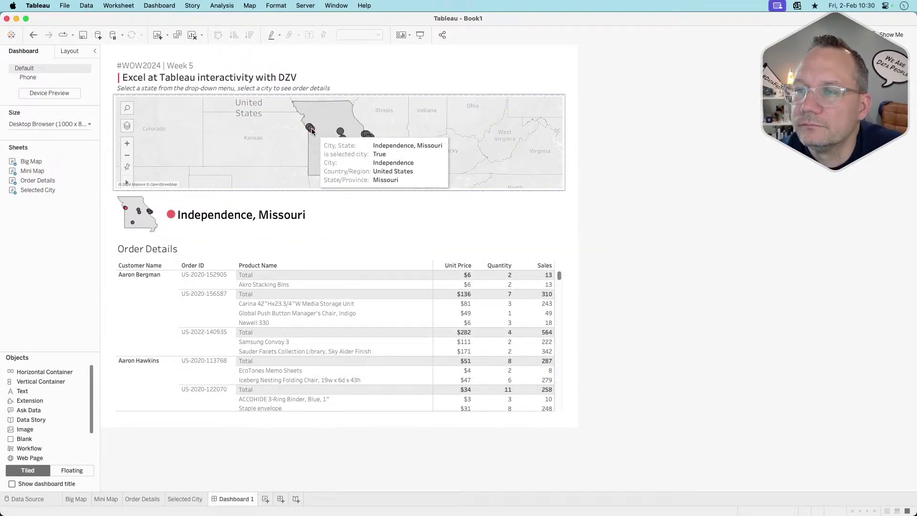
Test the parameter action by selecting and deselecting Independence, Missouri on the big map
{"action": "left_click", "coordinate": [312, 130]}
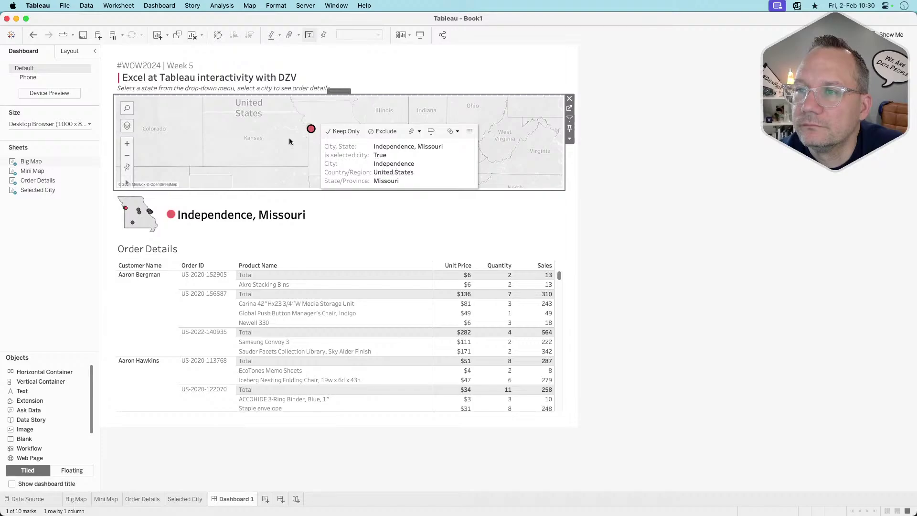
{"action": "left_click", "coordinate": [254, 149]}
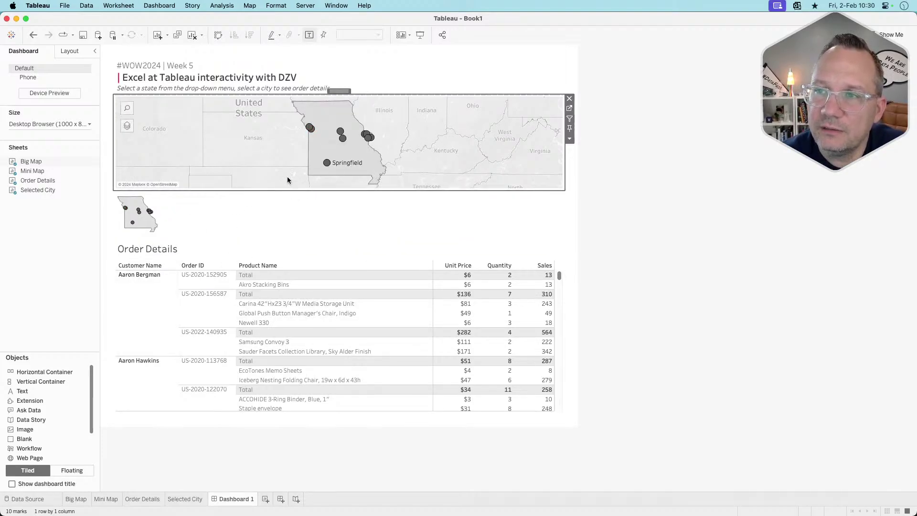
{"action": "left_click", "coordinate": [312, 132]}
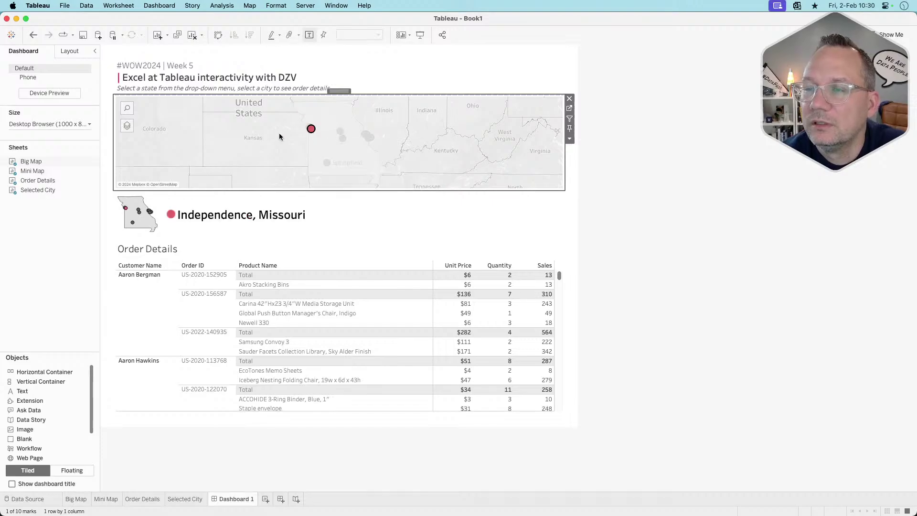
{"action": "left_click", "coordinate": [309, 129]}
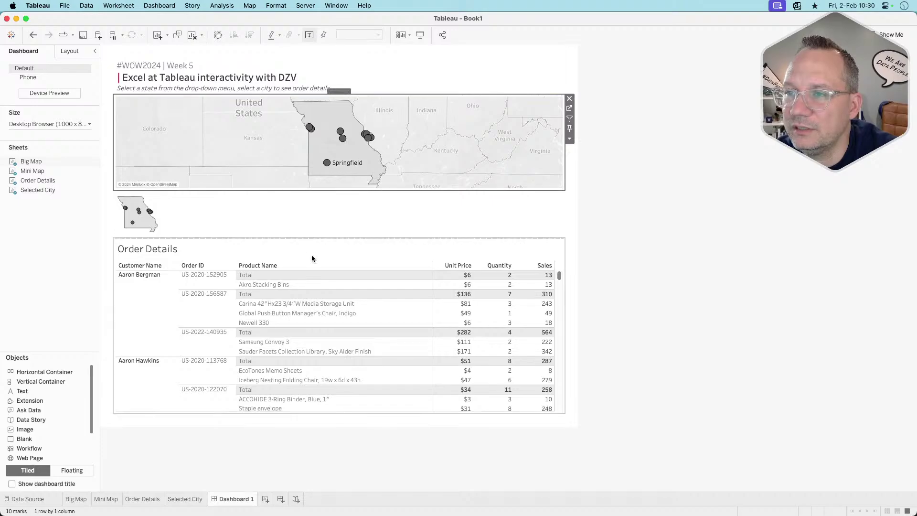
Try the Standard fit on the dashboard's Selected City sheet, and restore Entire View
{"action": "left_click", "coordinate": [352, 228]}
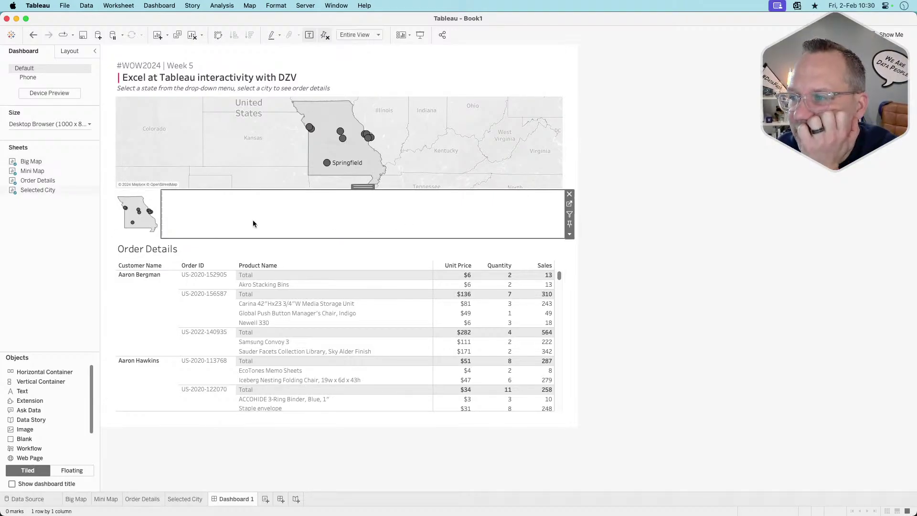
{"action": "left_click", "coordinate": [357, 38]}
{"action": "left_click", "coordinate": [359, 44]}
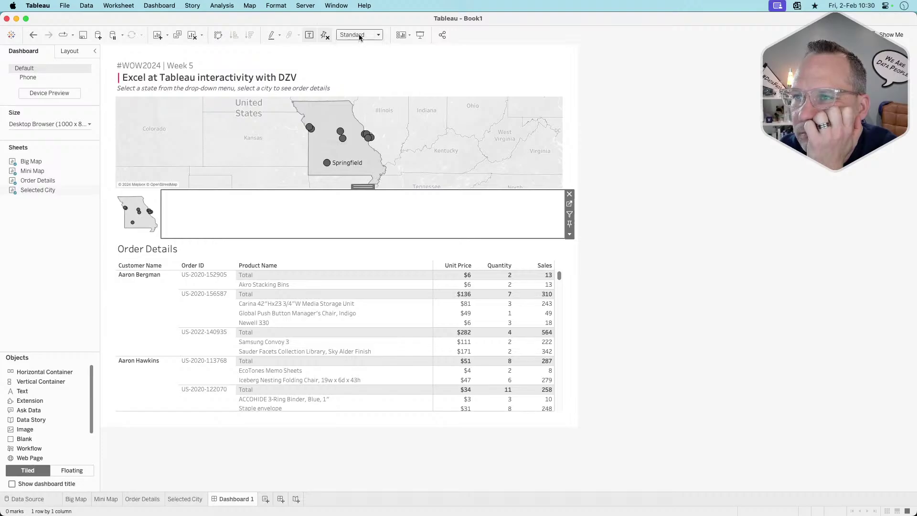
{"action": "left_click", "coordinate": [359, 33]}
{"action": "left_click", "coordinate": [357, 67]}
Check the Selected City worksheet's filter and marks, and return to the dashboard's big map
{"action": "left_click", "coordinate": [569, 204]}
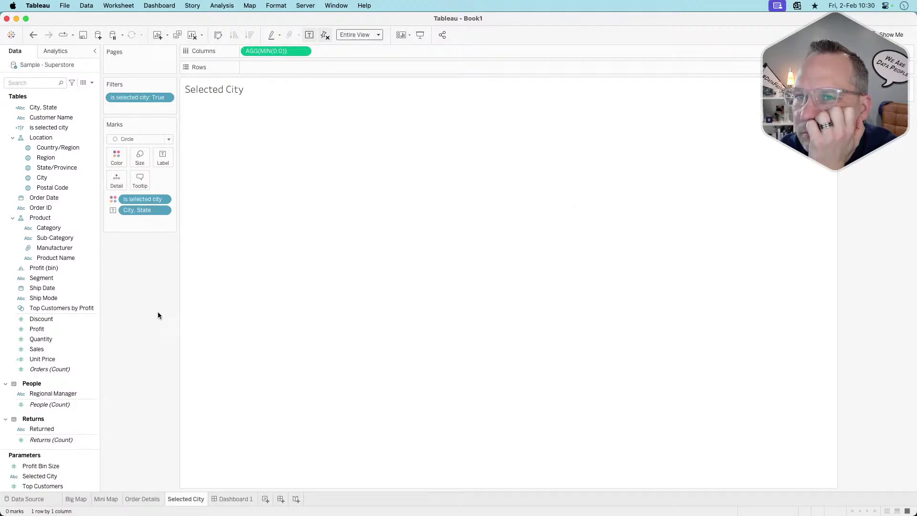
{"action": "left_click", "coordinate": [237, 502]}
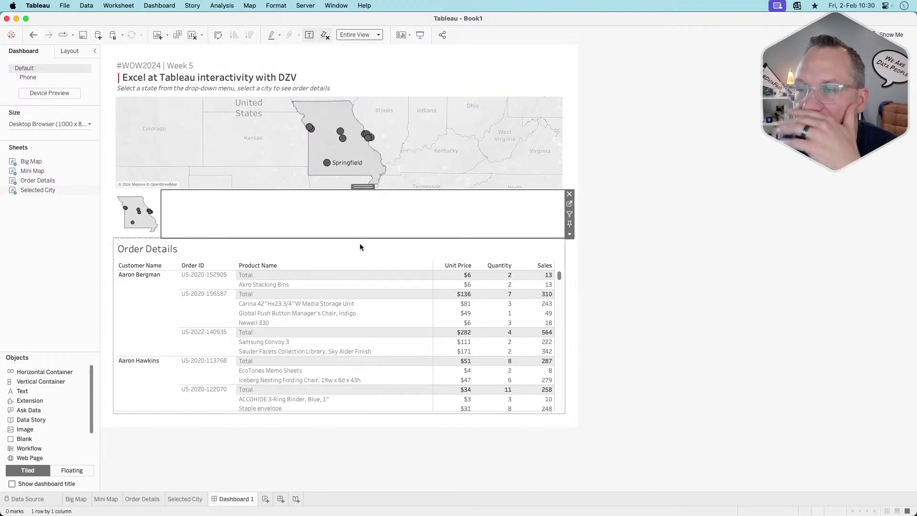
{"action": "left_click", "coordinate": [254, 149]}
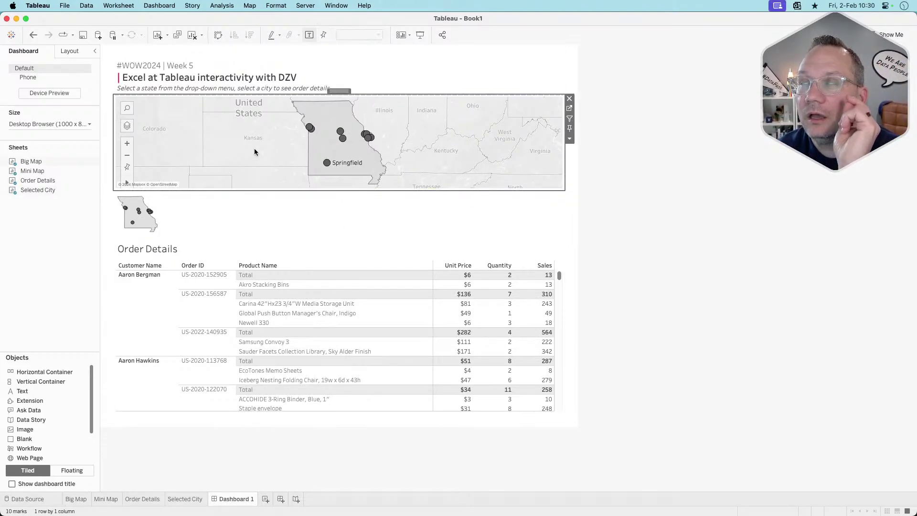
Enable value-controlled visibility for the dashboard's Big Map and look through the fields offered to control it
{"action": "left_click", "coordinate": [73, 51]}
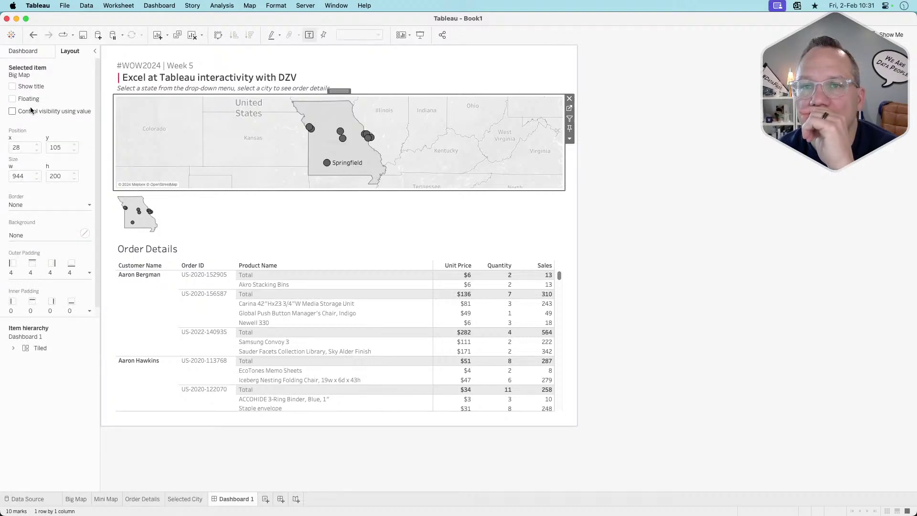
{"action": "left_click", "coordinate": [13, 111]}
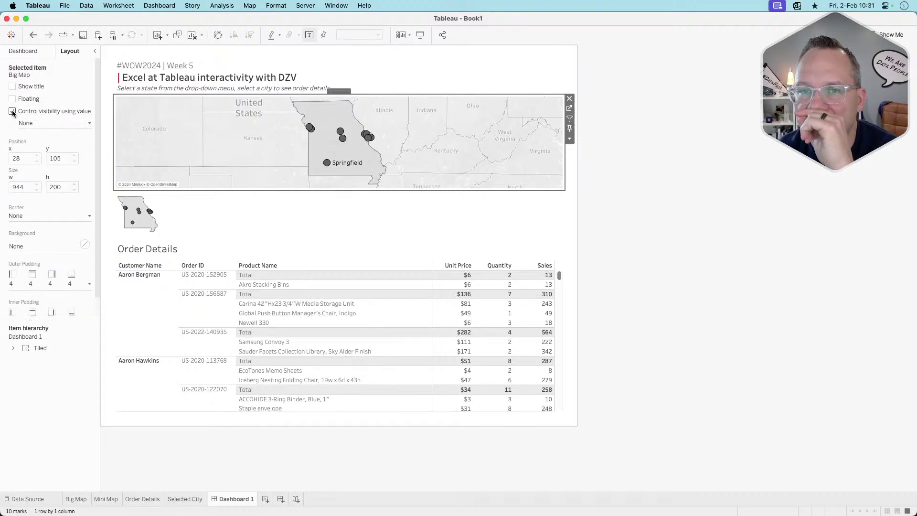
{"action": "left_click", "coordinate": [30, 123]}
{"action": "left_click", "coordinate": [34, 133]}
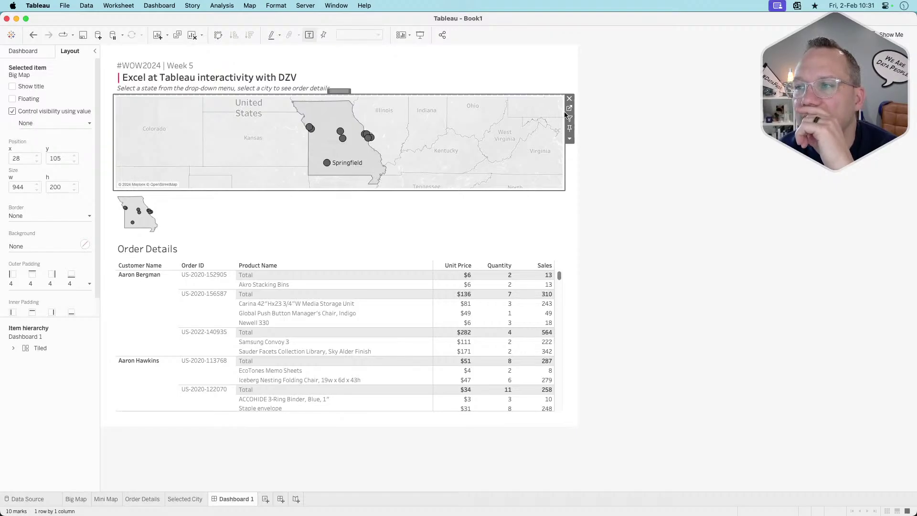
{"action": "left_click", "coordinate": [58, 123]}
{"action": "left_click", "coordinate": [61, 130]}
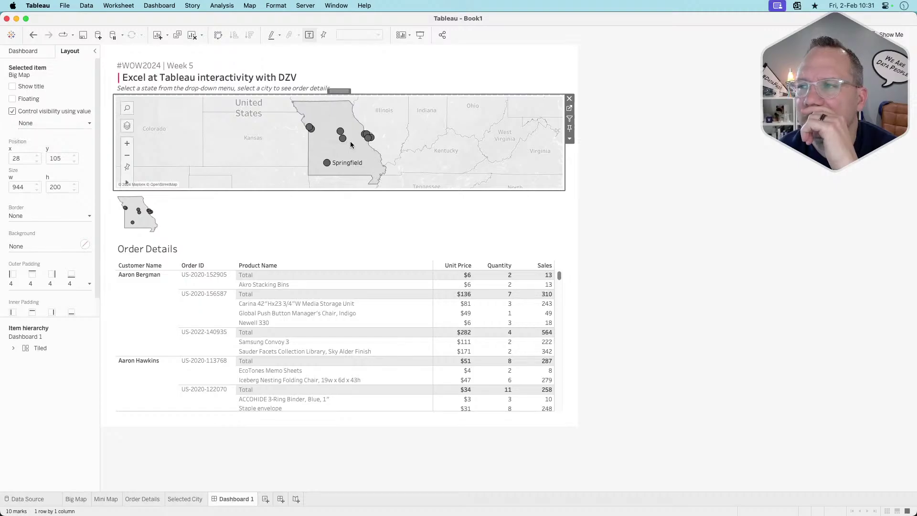
Check the formula of the is selected city calculation from the Big Map worksheet, and return to the dashboard
{"action": "left_click", "coordinate": [571, 111]}
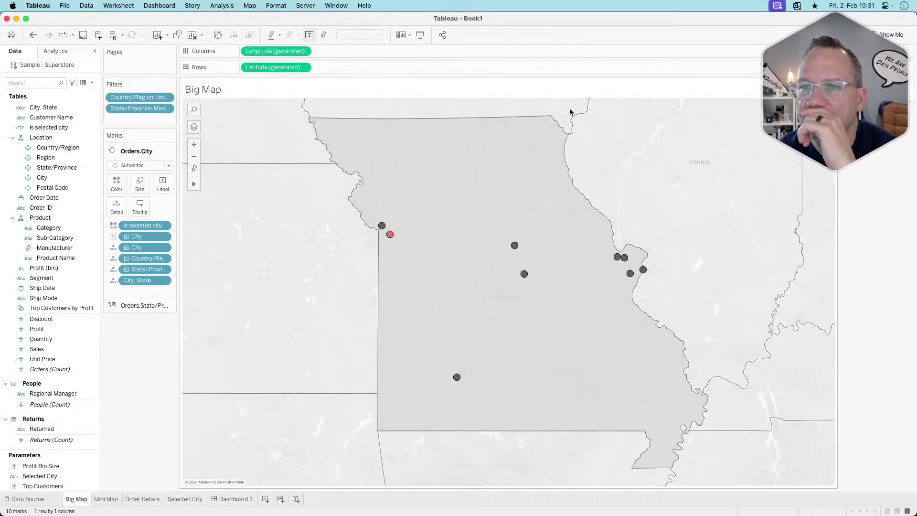
{"action": "right_click", "coordinate": [53, 128]}
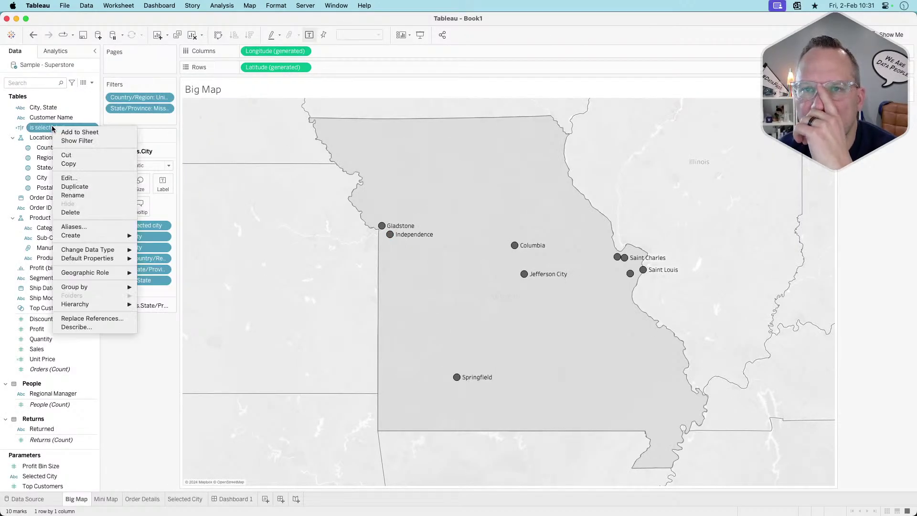
{"action": "left_click", "coordinate": [73, 178]}
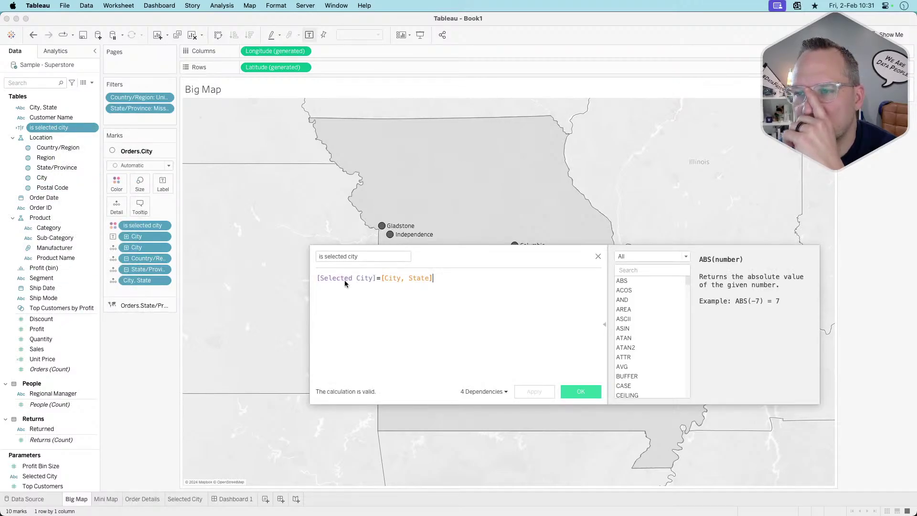
{"action": "left_click", "coordinate": [598, 257]}
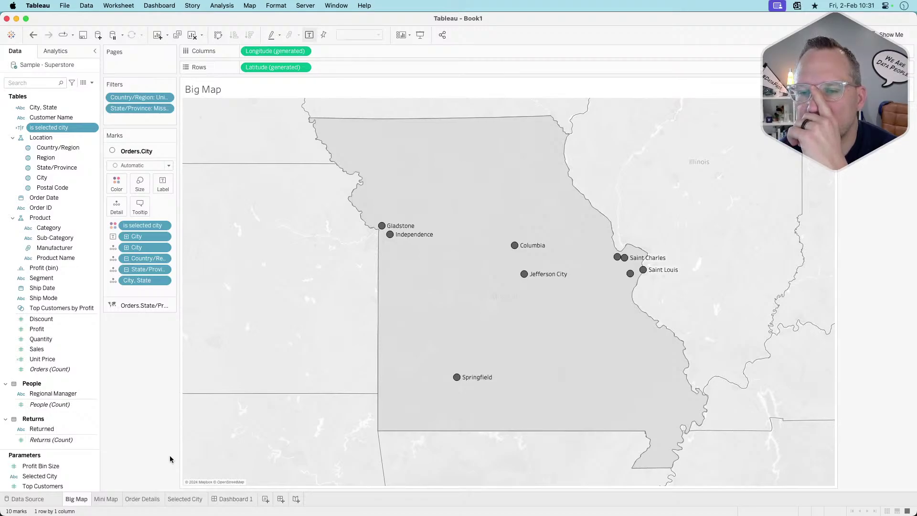
{"action": "left_click", "coordinate": [234, 500]}
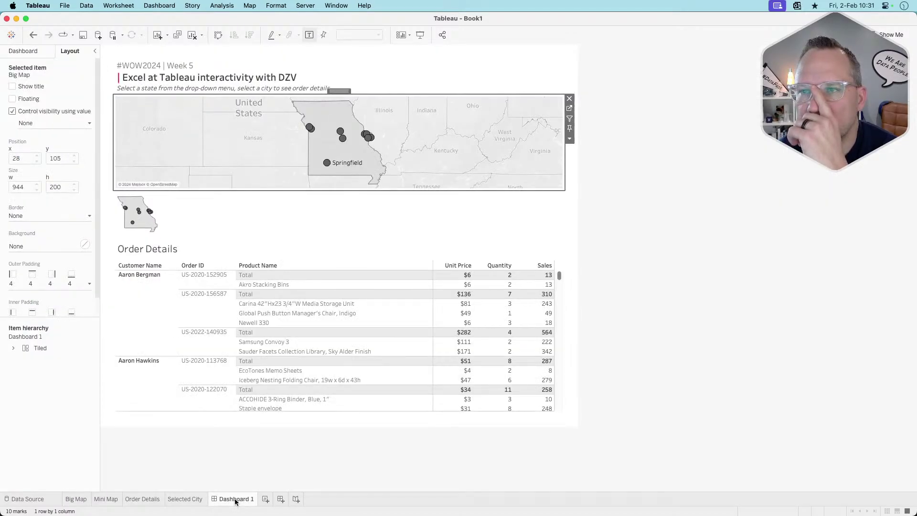
Select Independence, Missouri on the dashboard map, recheck the available visibility values, and inspect that city's mark on the Big Map worksheet
{"action": "left_click", "coordinate": [311, 128]}
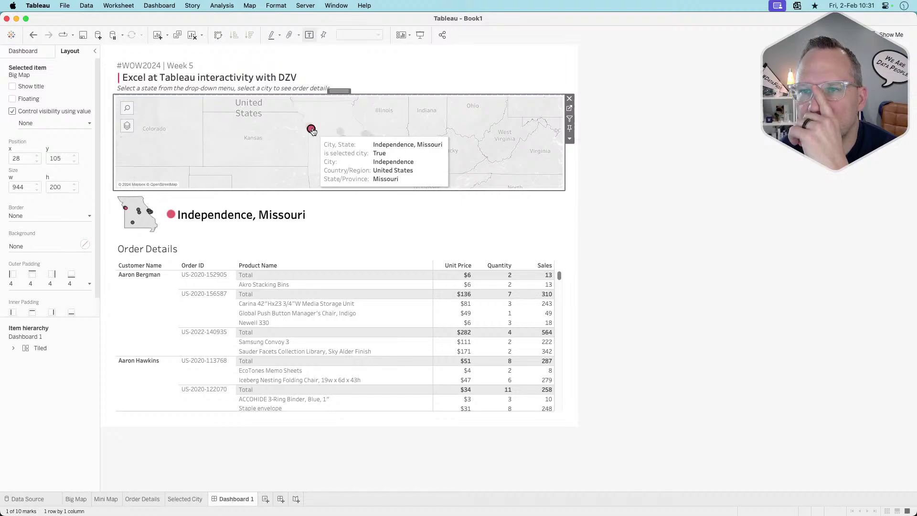
{"action": "left_click", "coordinate": [37, 124]}
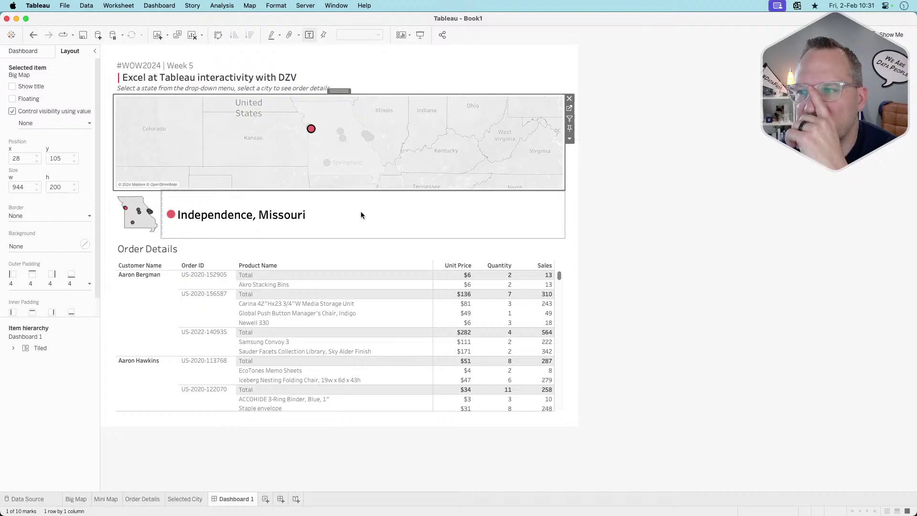
{"action": "mouse_move", "coordinate": [309, 129]}
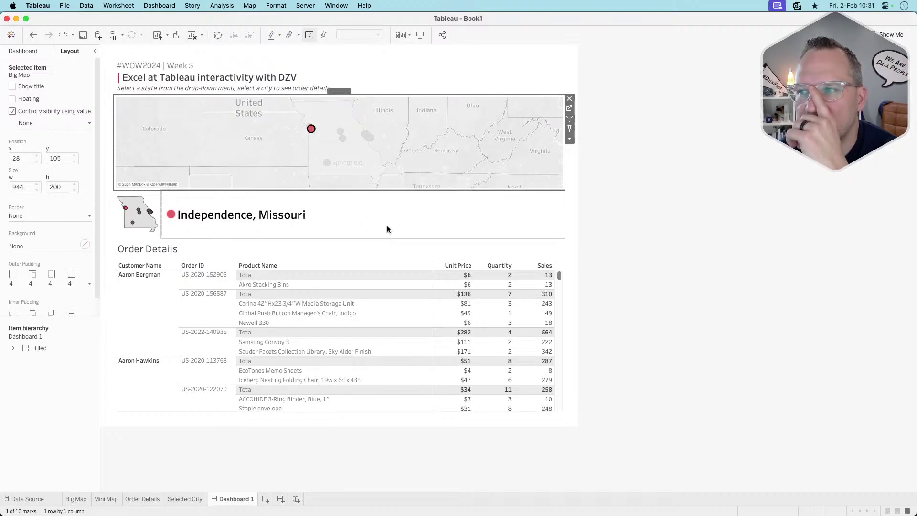
{"action": "left_click", "coordinate": [569, 108]}
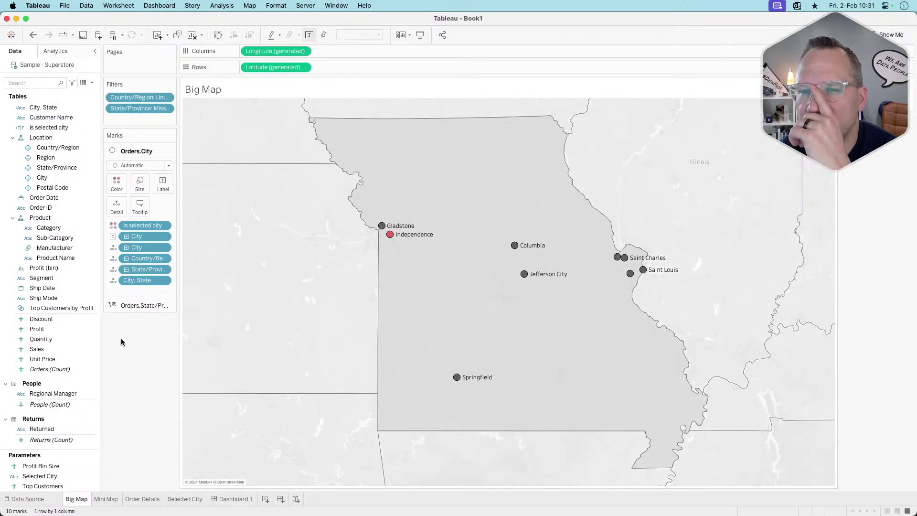
{"action": "mouse_move", "coordinate": [394, 236]}
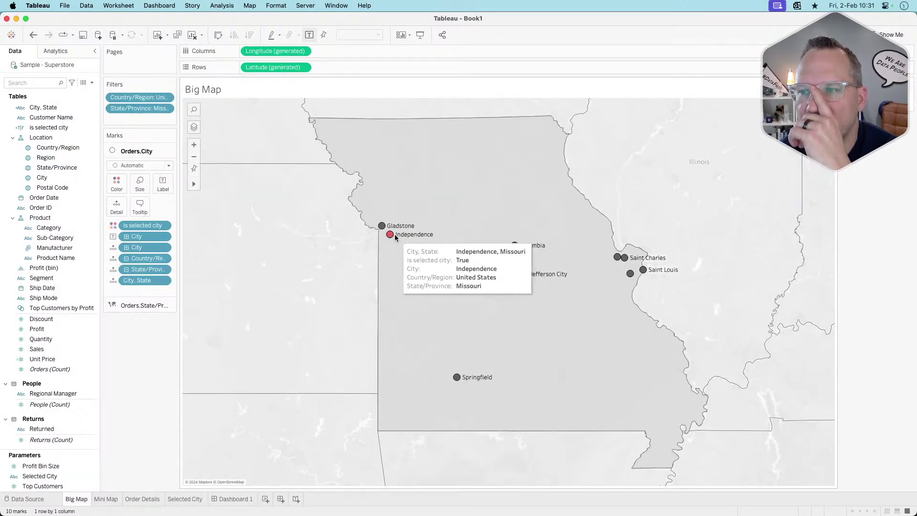
{"action": "left_click", "coordinate": [227, 502]}
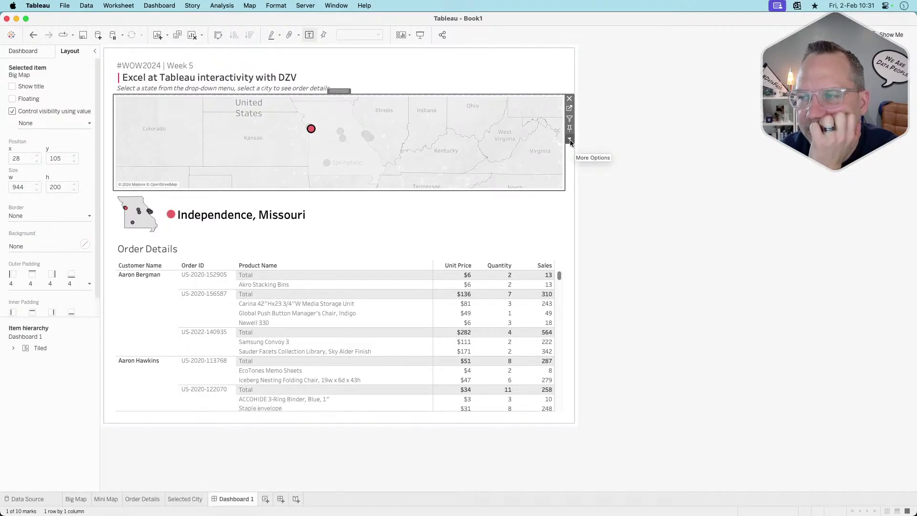
Create a calculated field on the Big Map worksheet with the formula [is selected city]=TRUE, keeping the default name Calculation1
{"action": "left_click", "coordinate": [570, 109]}
{"action": "left_click", "coordinate": [92, 82]}
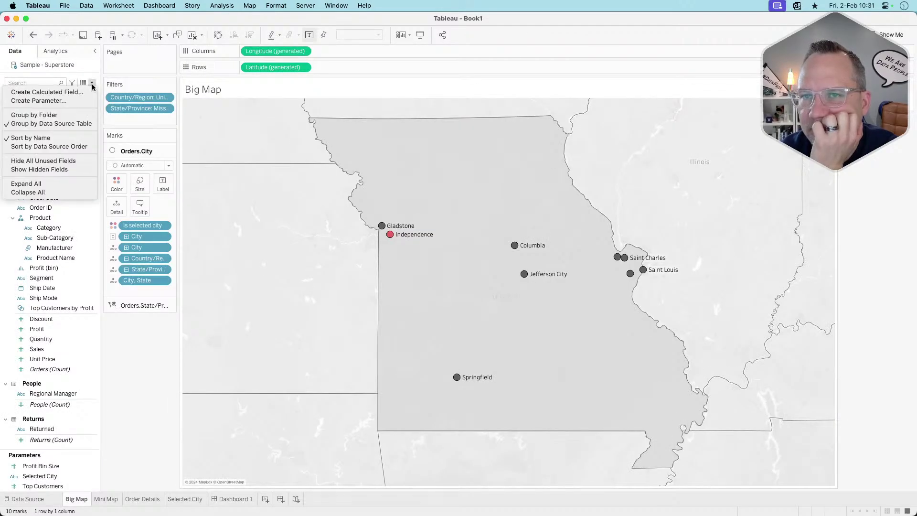
{"action": "left_click", "coordinate": [88, 93]}
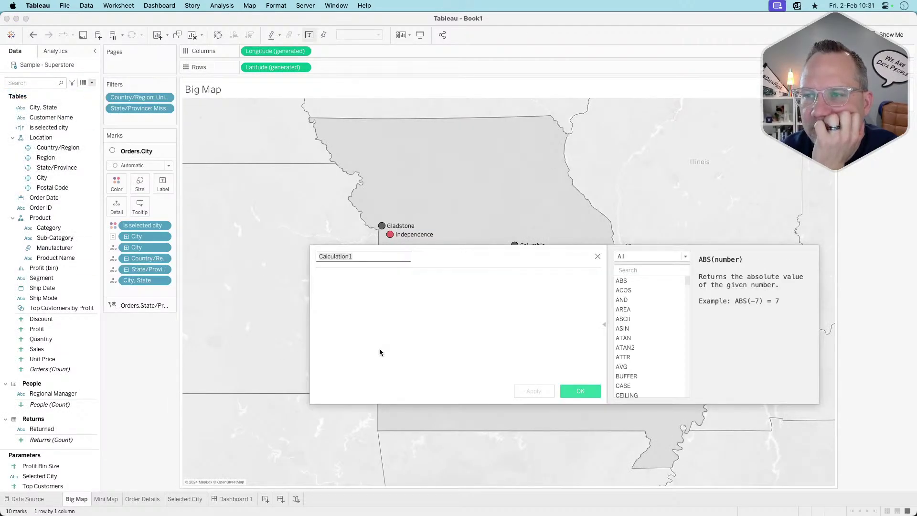
{"action": "left_click", "coordinate": [381, 320]}
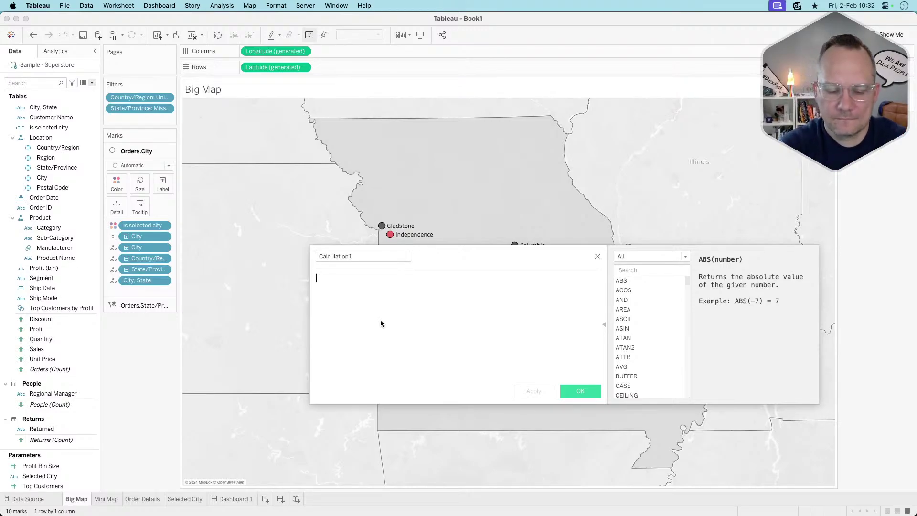
{"action": "type", "text": "sel"}
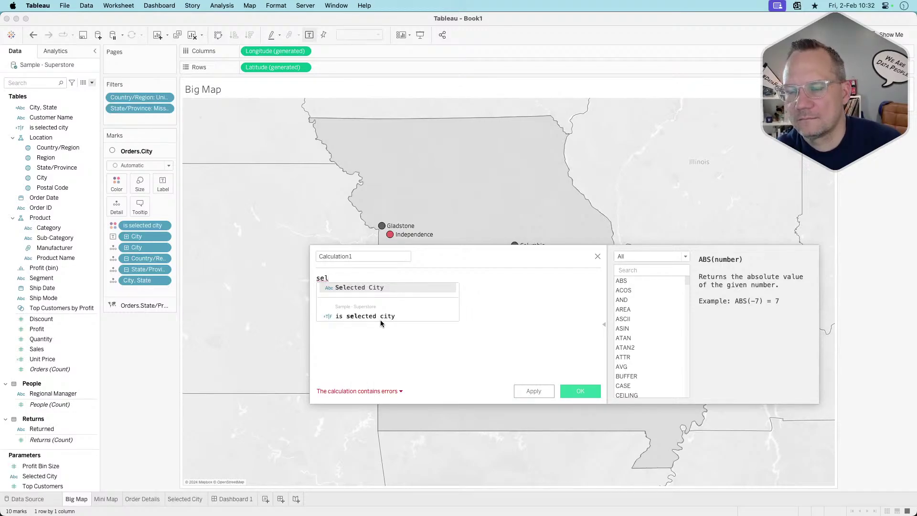
{"action": "left_click", "coordinate": [381, 321]}
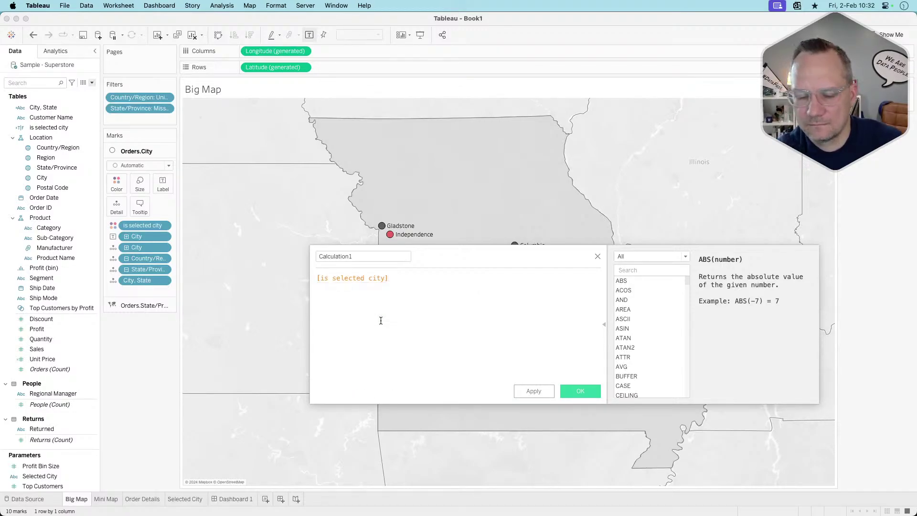
{"action": "type", "text": "=trie"}
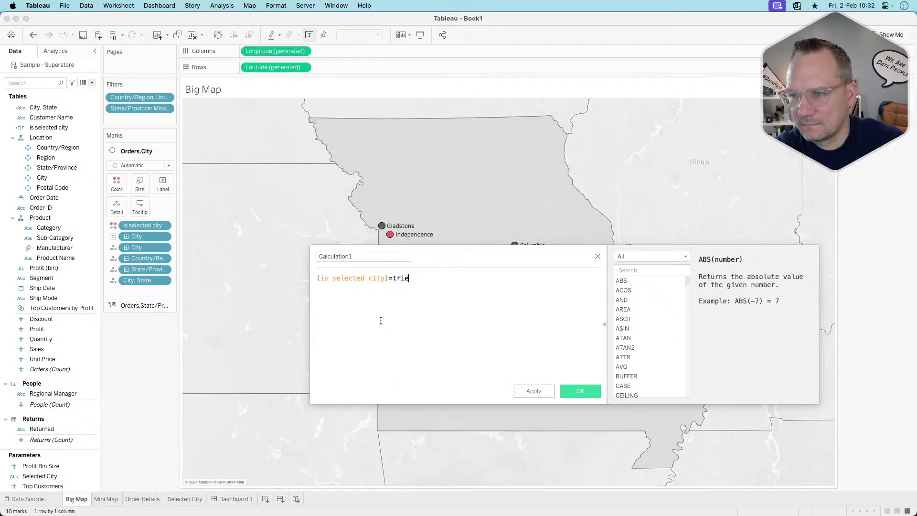
{"action": "key", "text": "BackSpace"}
{"action": "key", "text": "BackSpace"}
{"action": "type", "text": "u"}
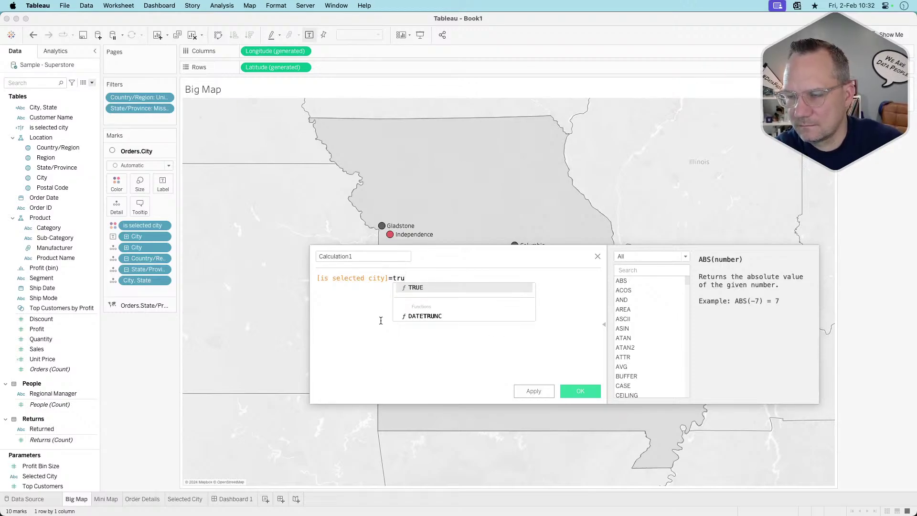
{"action": "key", "text": "Return"}
{"action": "left_click", "coordinate": [580, 391]}
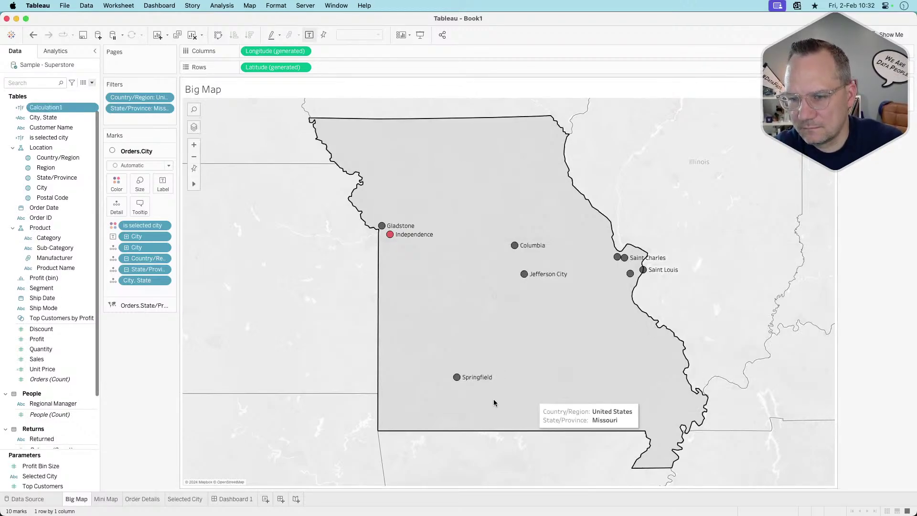
Recheck the visibility values on the dashboard and turn off value-controlled visibility for the Big Map
{"action": "left_click", "coordinate": [235, 499]}
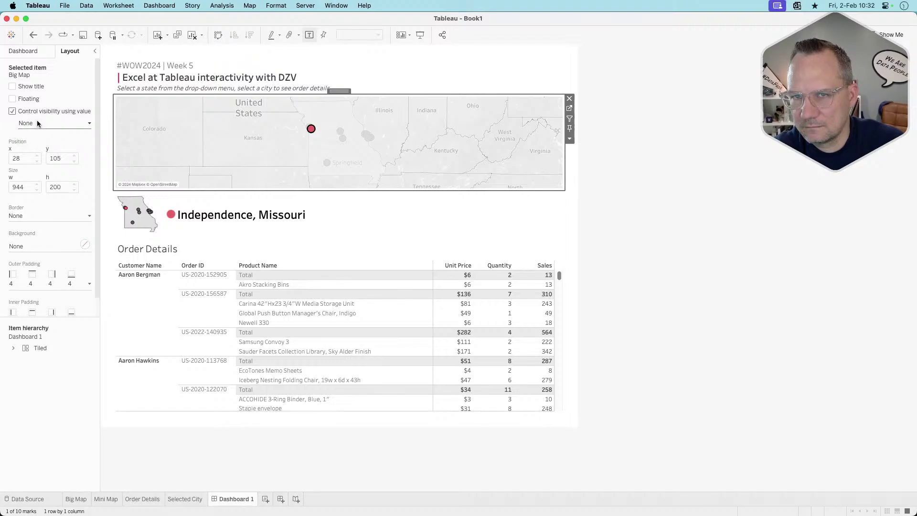
{"action": "left_click", "coordinate": [526, 215]}
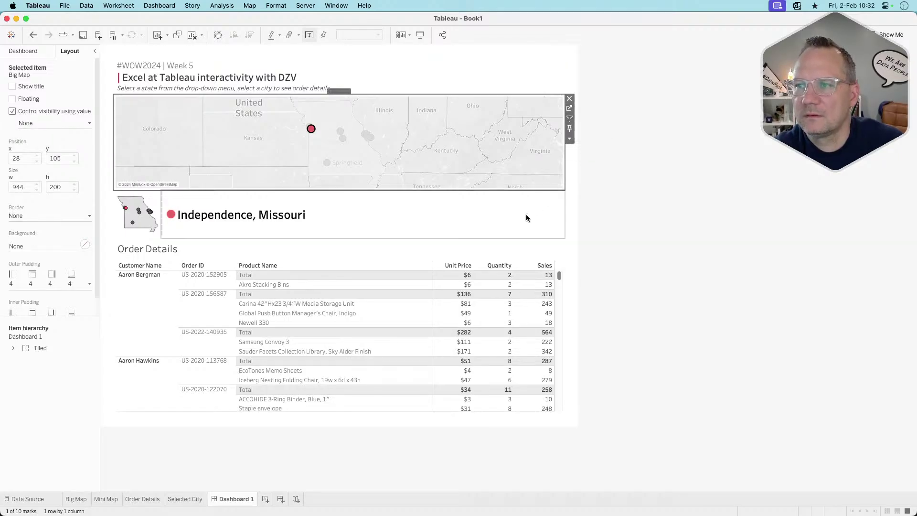
{"action": "left_click", "coordinate": [12, 110]}
{"action": "left_click", "coordinate": [38, 123]}
{"action": "left_click", "coordinate": [34, 111]}
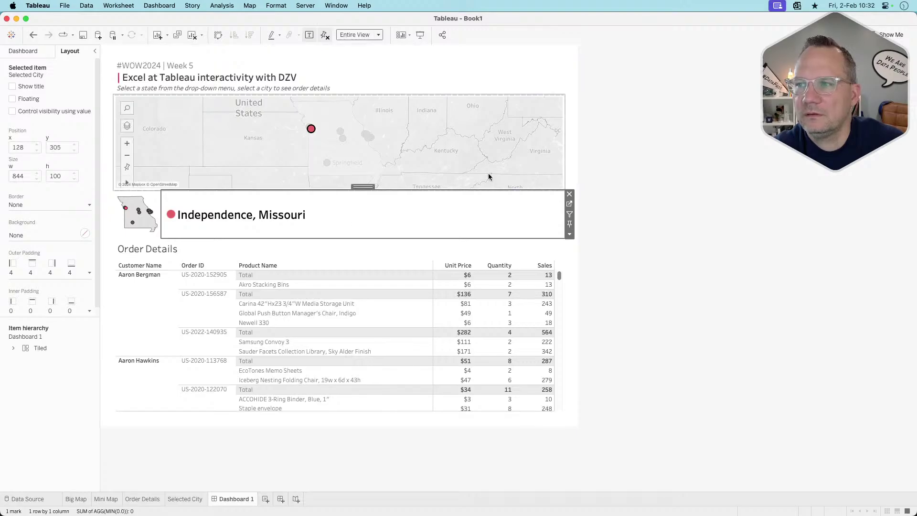
{"action": "left_click", "coordinate": [521, 151]}
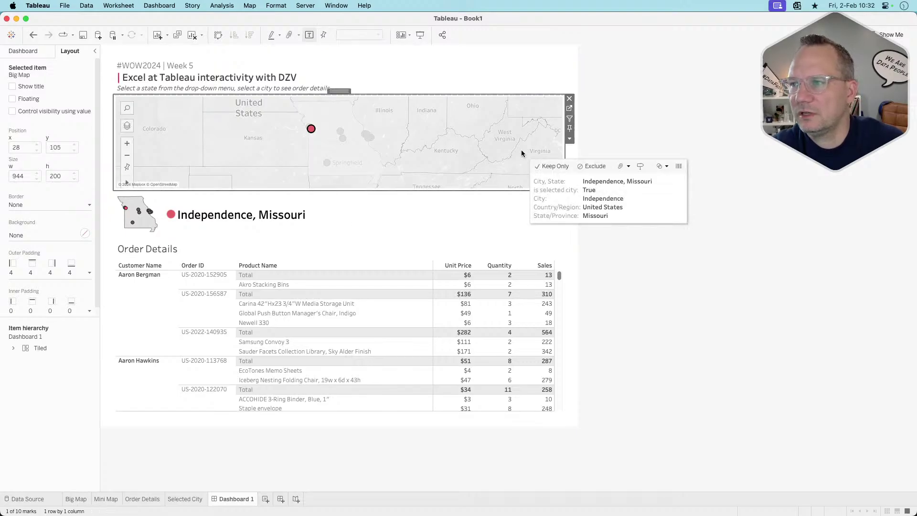
Delete the Calculation1 field from the data source while on the Big Map worksheet
{"action": "left_click", "coordinate": [570, 108]}
{"action": "right_click", "coordinate": [58, 120]}
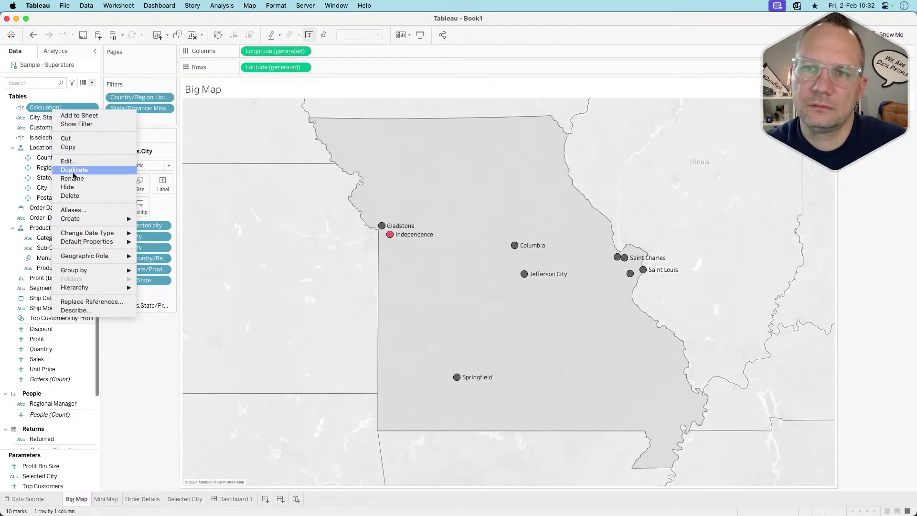
{"action": "left_click", "coordinate": [72, 195]}
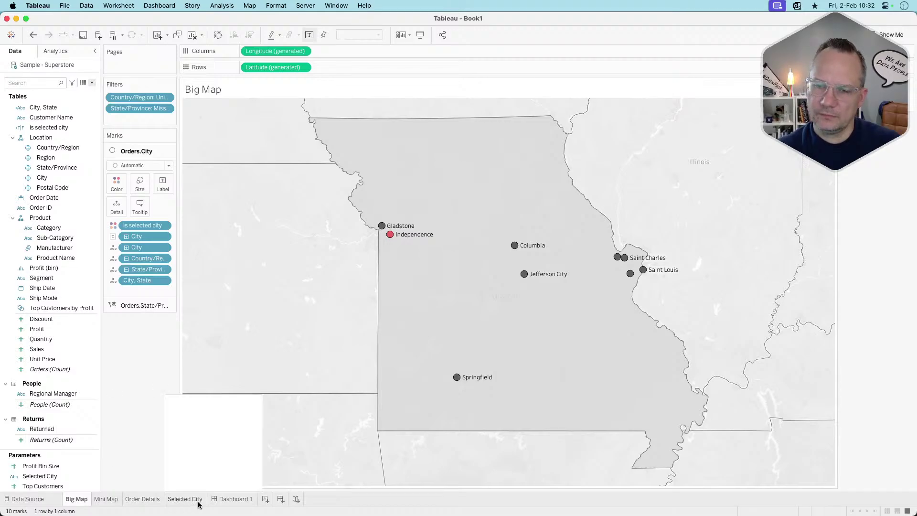
{"action": "mouse_move", "coordinate": [216, 502]}
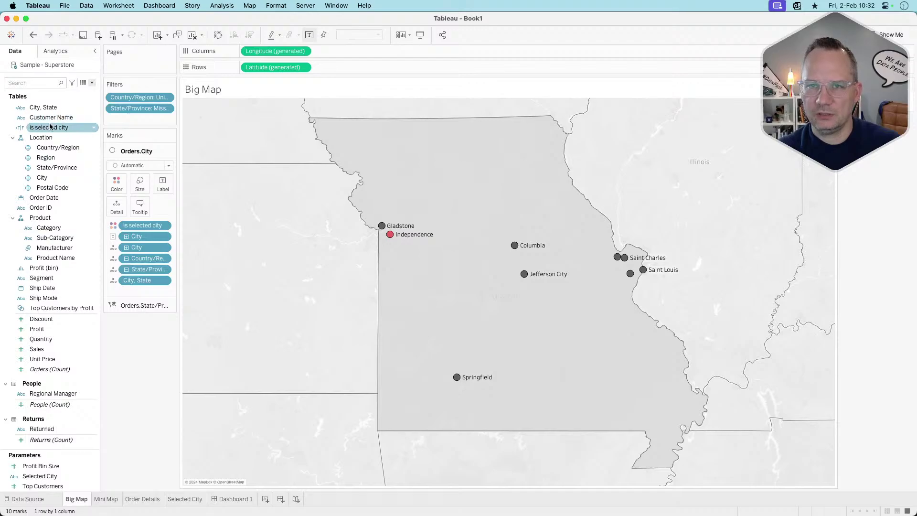
{"action": "left_click", "coordinate": [92, 83]}
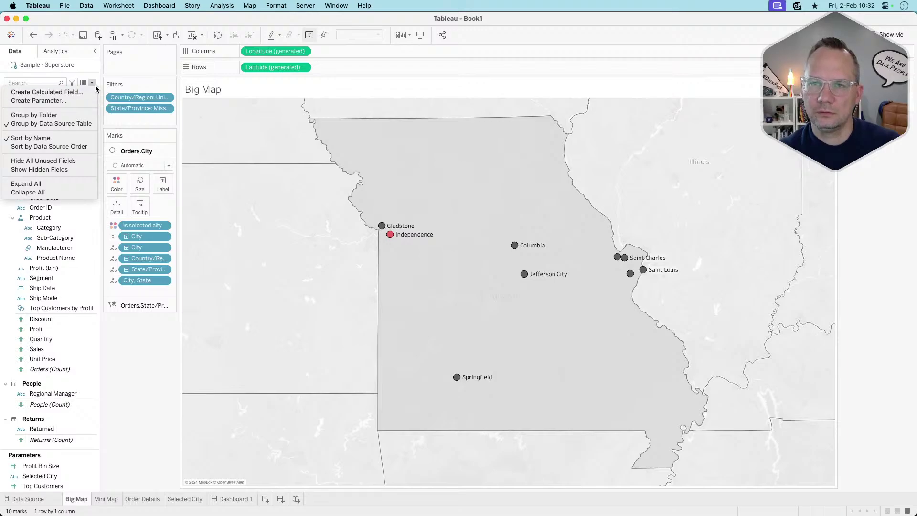
{"action": "left_click", "coordinate": [70, 102]}
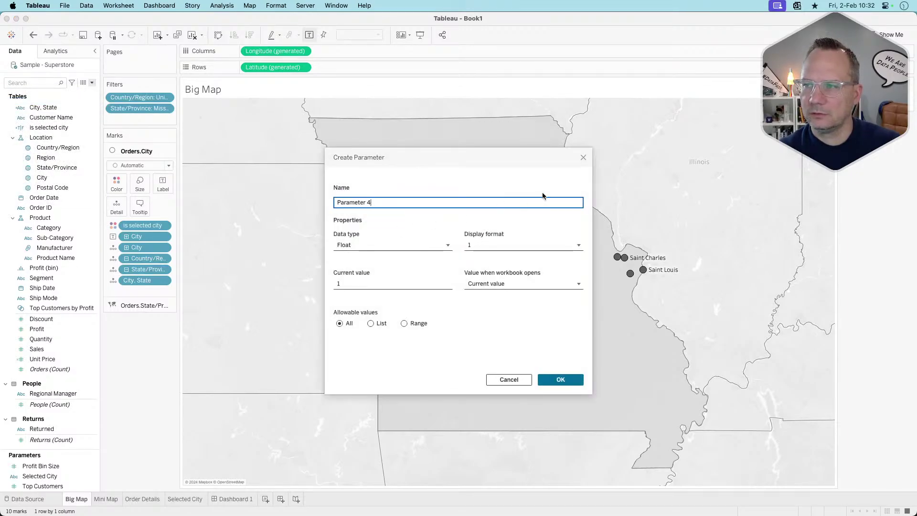
{"action": "left_click", "coordinate": [583, 158]}
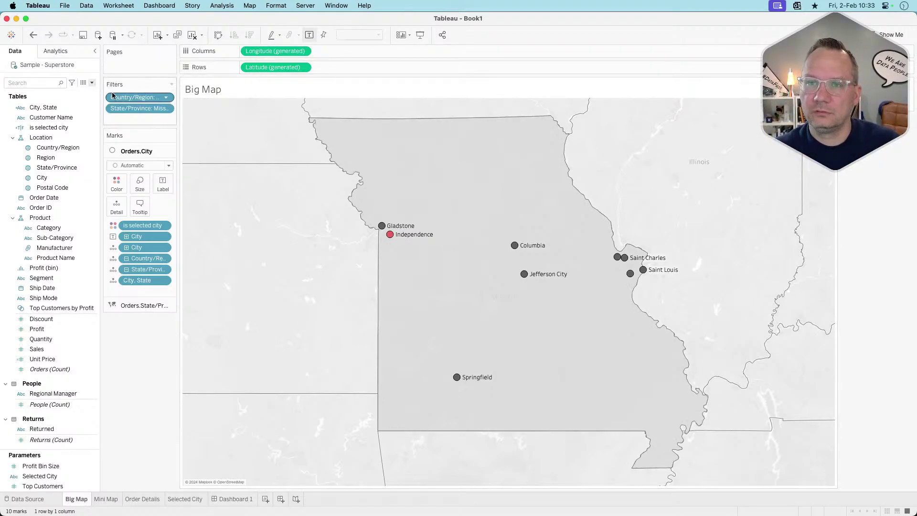
Create a calculated field named hide Map with the formula [Selected City]!='1'
{"action": "left_click", "coordinate": [92, 83]}
{"action": "left_click", "coordinate": [47, 92]}
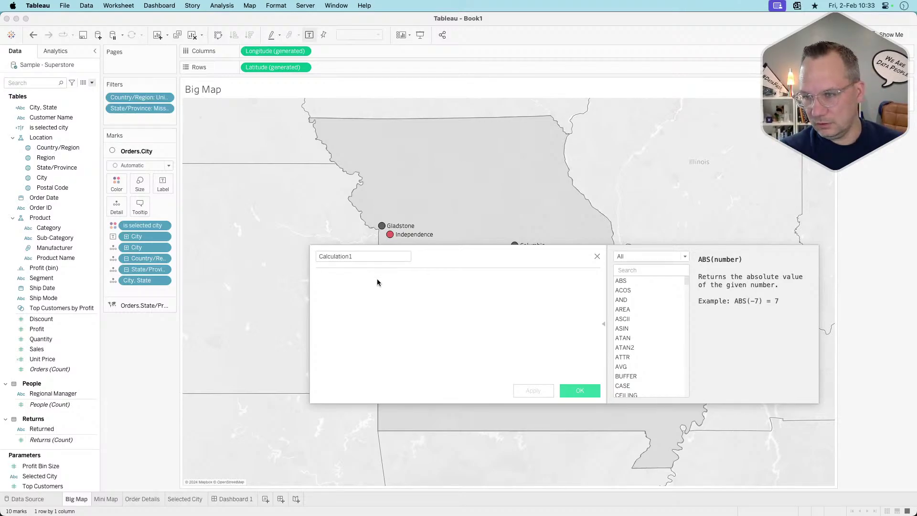
{"action": "type", "text": "[Selected City]"}
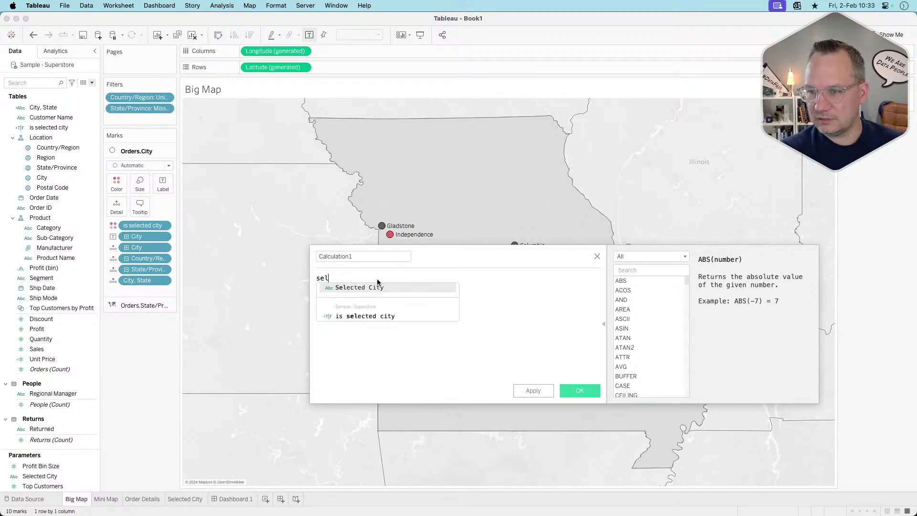
{"action": "key", "text": "Return"}
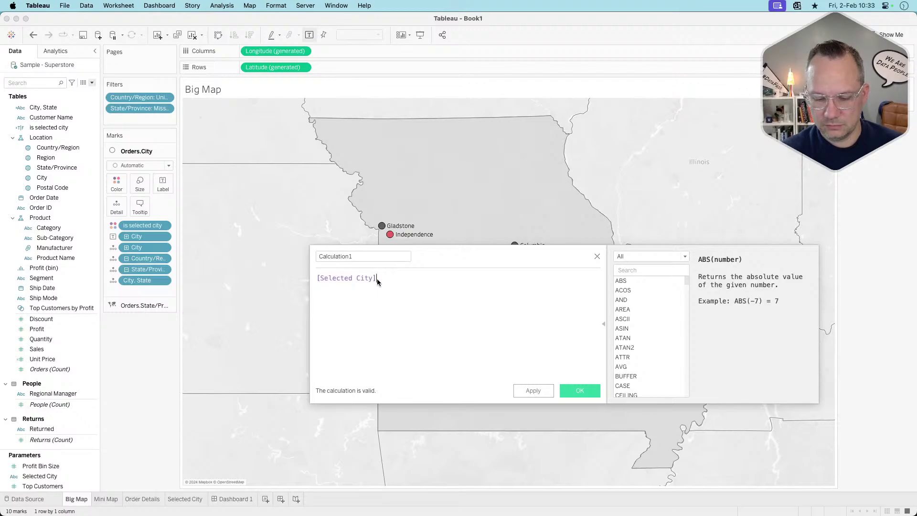
{"action": "type", "text": "='1'"}
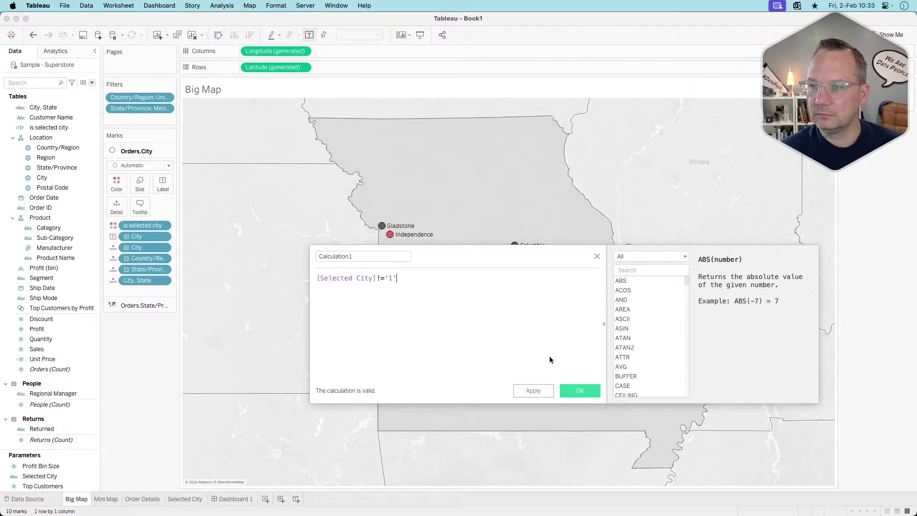
{"action": "double_click", "coordinate": [367, 253]}
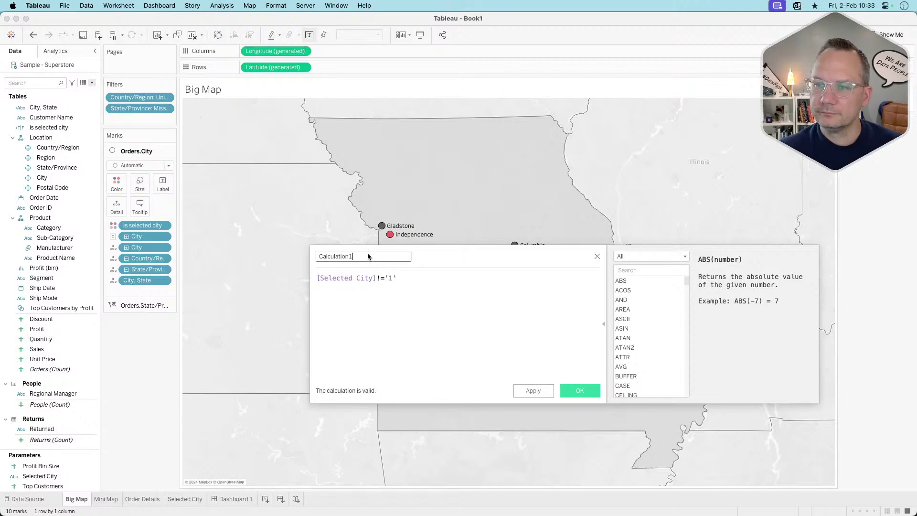
{"action": "type", "text": "hide"}
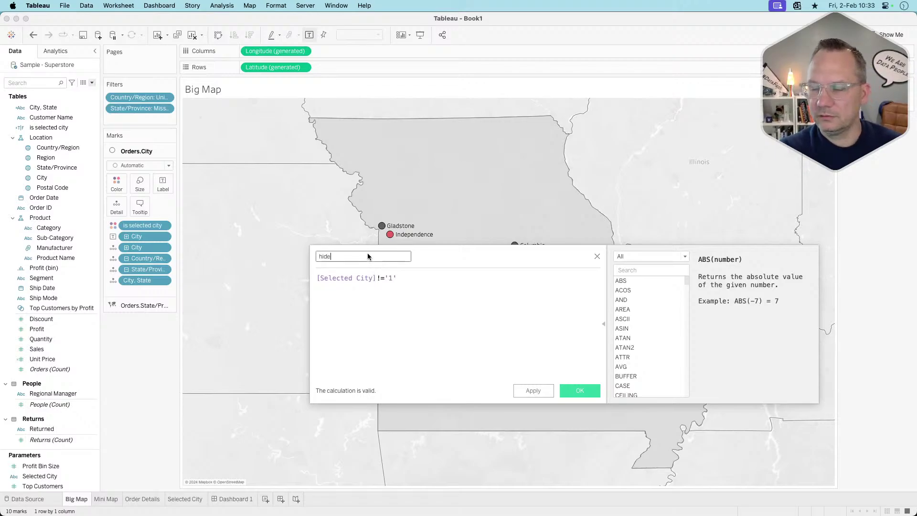
{"action": "type", "text": " Map"}
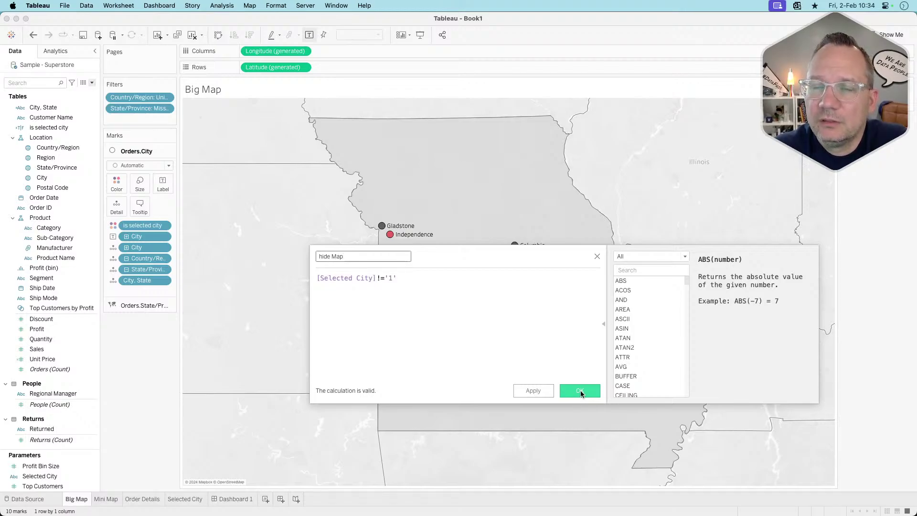
{"action": "left_click", "coordinate": [580, 392]}
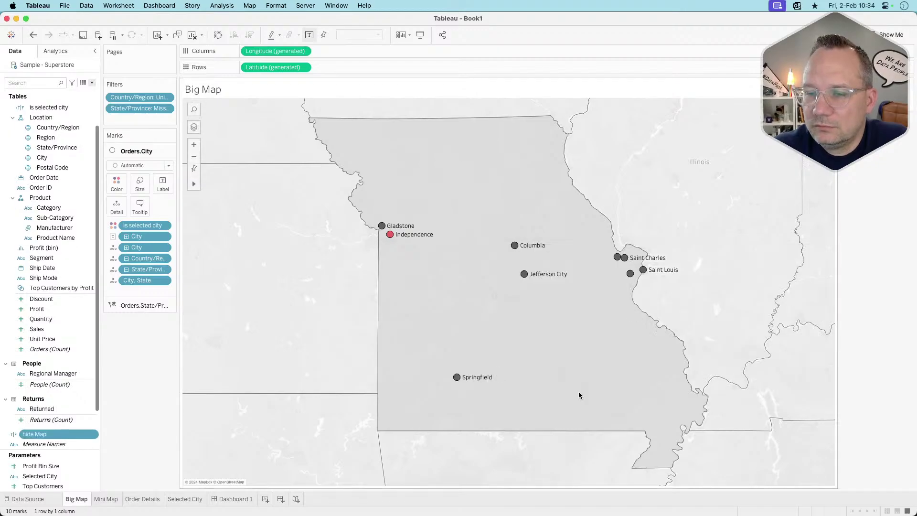
On the dashboard, turn on value-controlled visibility for the Big Map using the hide Map field
{"action": "left_click", "coordinate": [236, 499]}
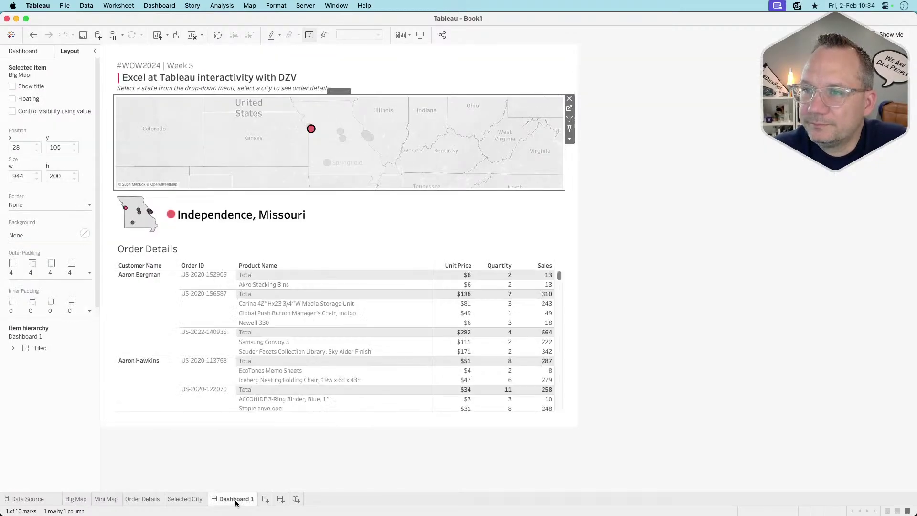
{"action": "mouse_move", "coordinate": [312, 130]}
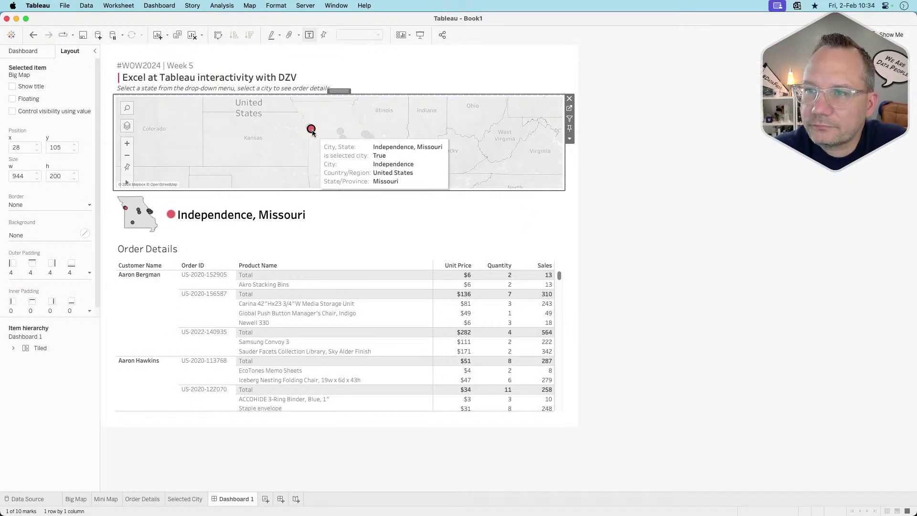
{"action": "left_click", "coordinate": [11, 112]}
{"action": "left_click", "coordinate": [25, 123]}
{"action": "left_click", "coordinate": [34, 146]}
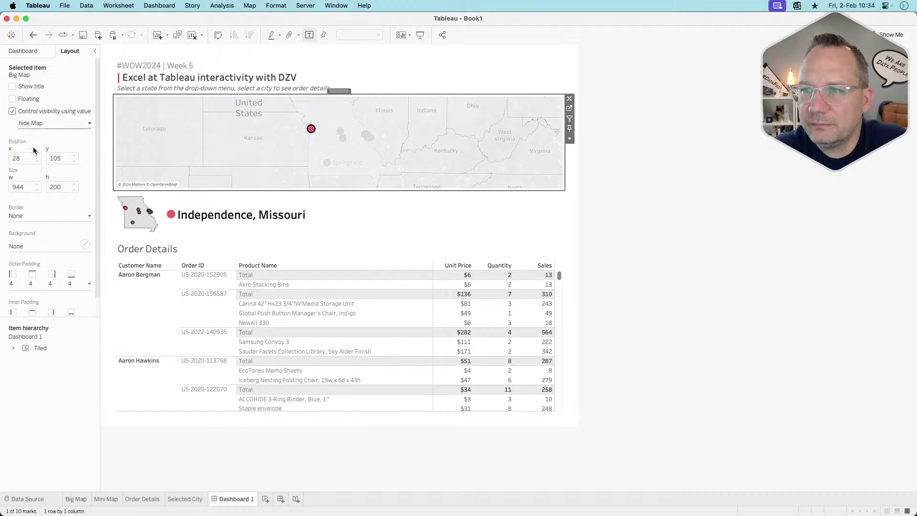
From the Big Map worksheet, edit the hide Map calculation, removing the negation so its formula is [Selected City]='1'
{"action": "left_click", "coordinate": [570, 110]}
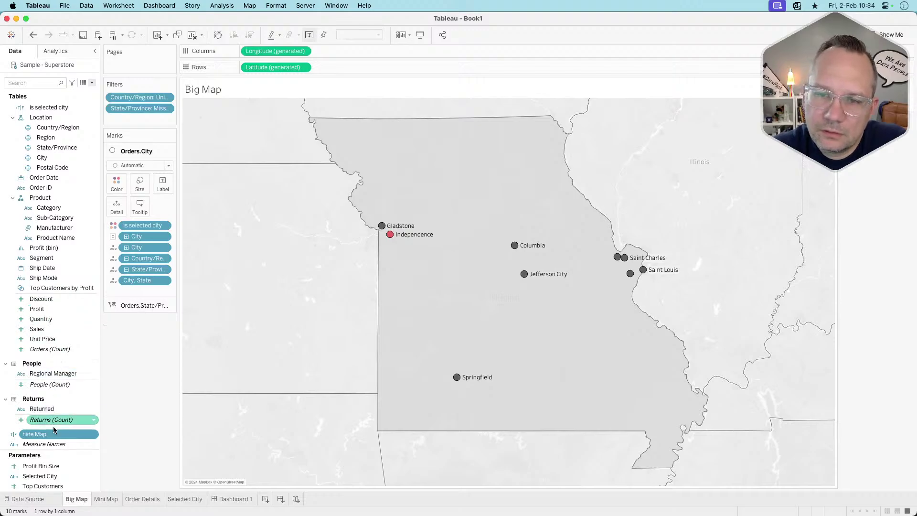
{"action": "right_click", "coordinate": [30, 438]}
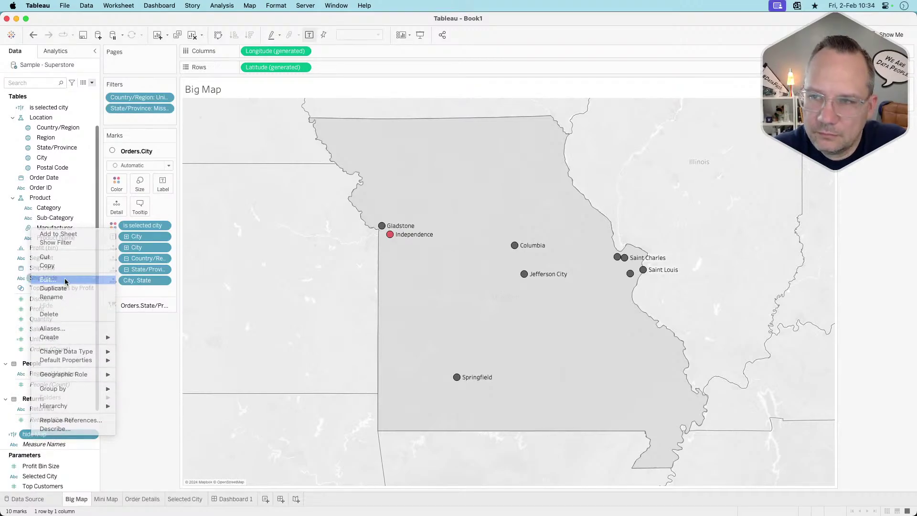
{"action": "left_click", "coordinate": [57, 280]}
{"action": "left_click", "coordinate": [383, 279]}
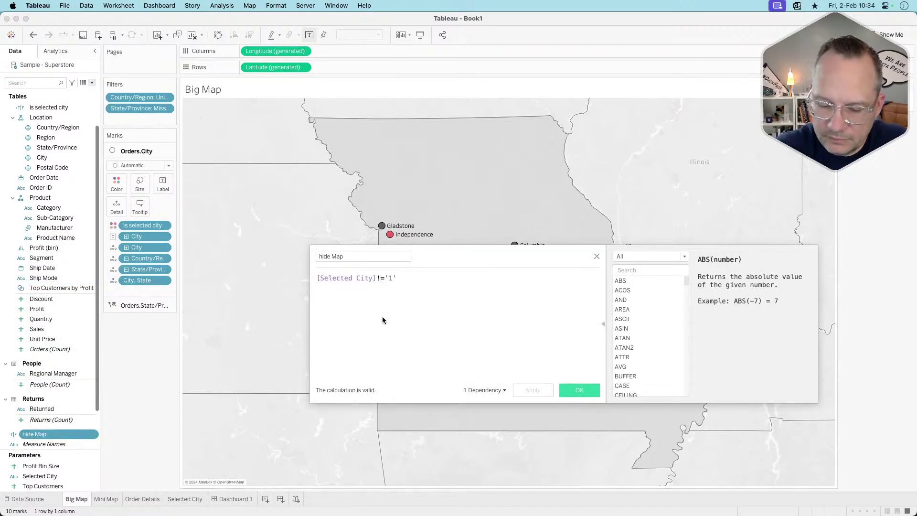
{"action": "left_click", "coordinate": [581, 390]}
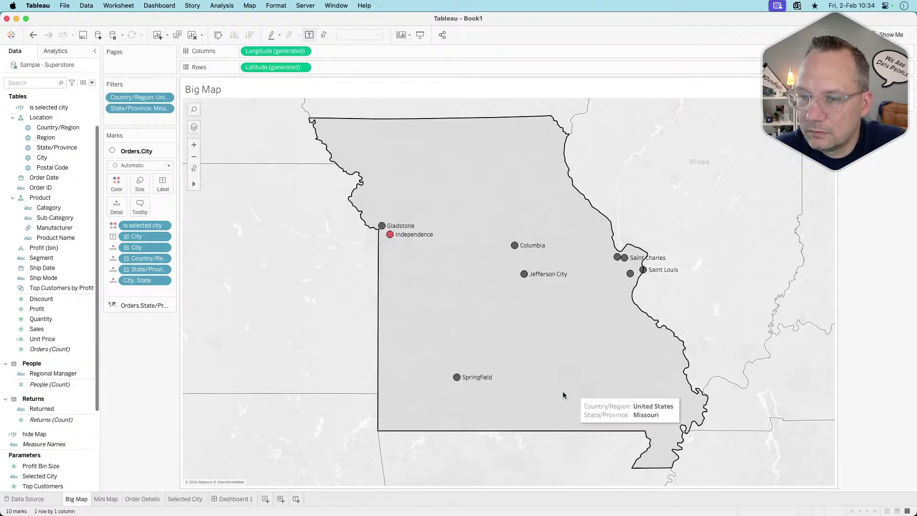
Test the Big Map's visibility on the dashboard by clearing the city selection and selecting Gladstone, Missouri
{"action": "left_click", "coordinate": [236, 498]}
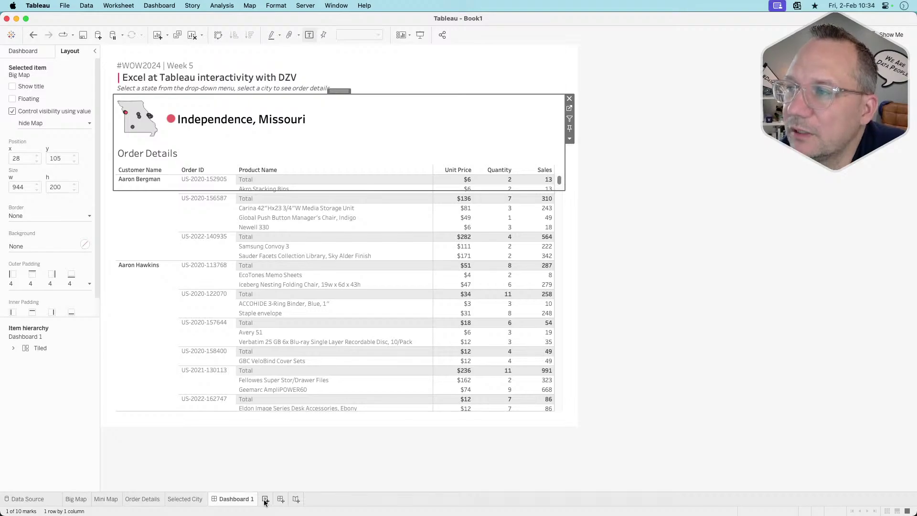
{"action": "left_click", "coordinate": [135, 348]}
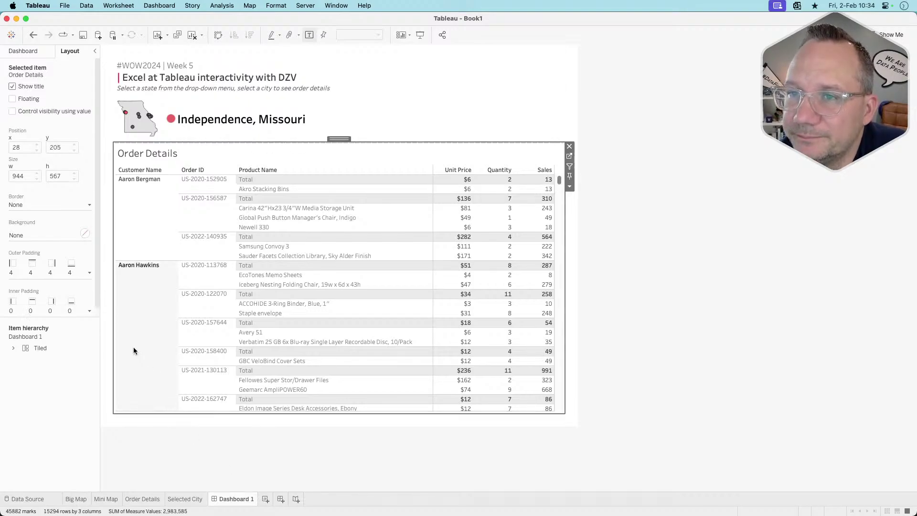
{"action": "left_click", "coordinate": [171, 362]}
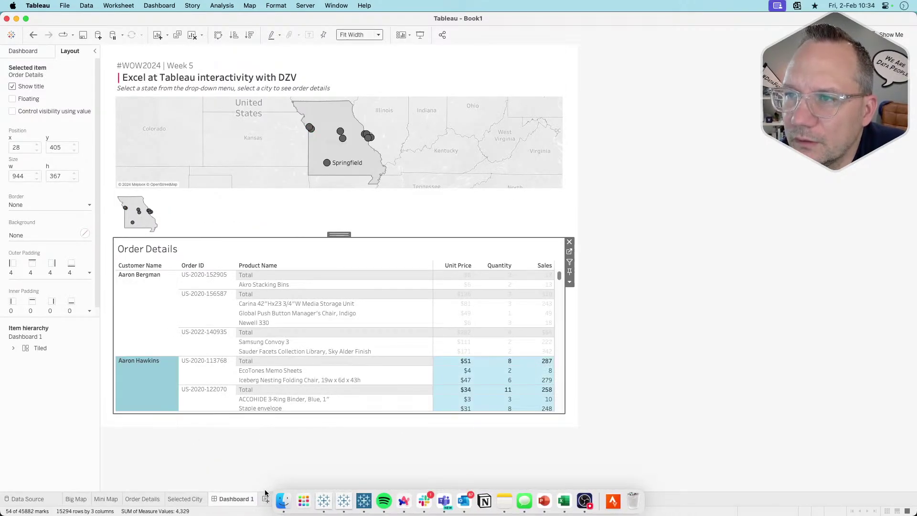
{"action": "left_click", "coordinate": [151, 375]}
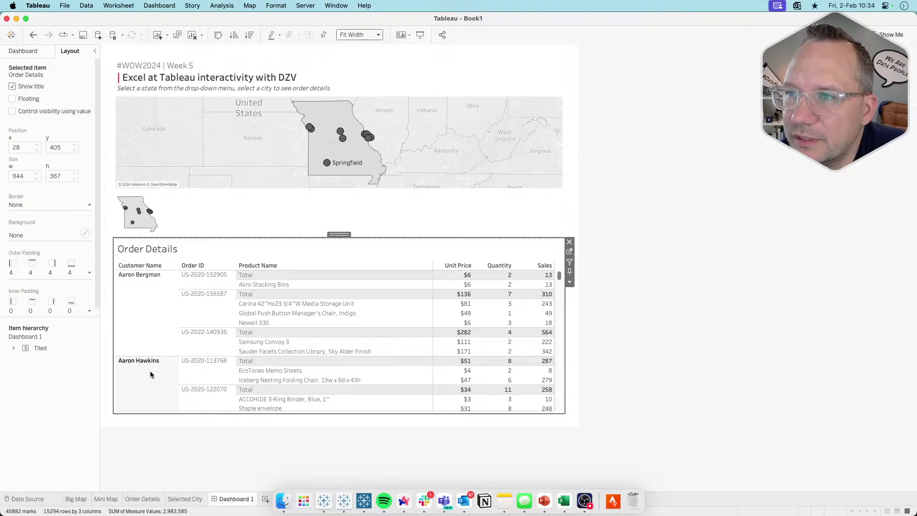
{"action": "mouse_move", "coordinate": [310, 127]}
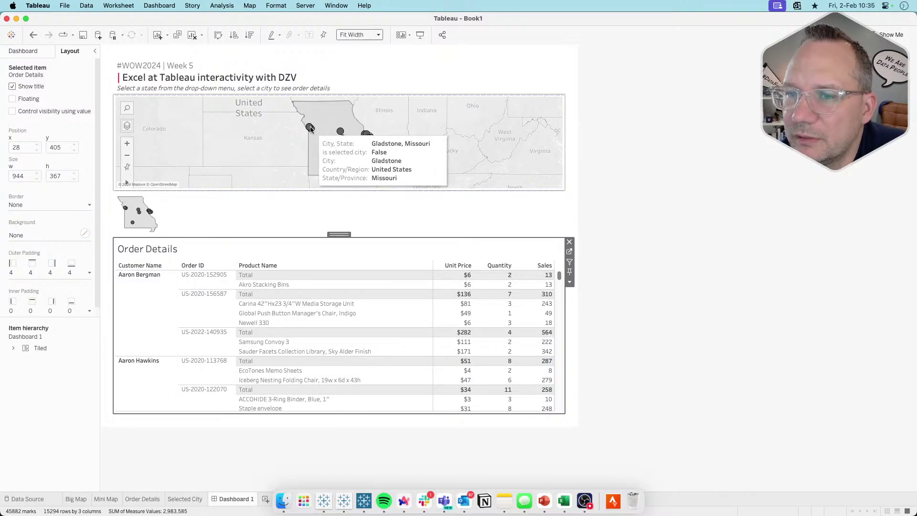
{"action": "left_click", "coordinate": [310, 127]}
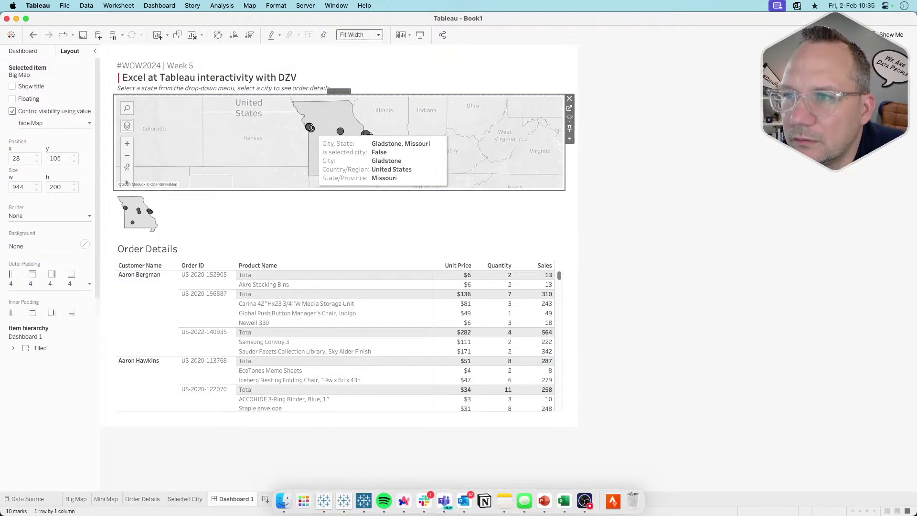
{"action": "left_click", "coordinate": [310, 127]}
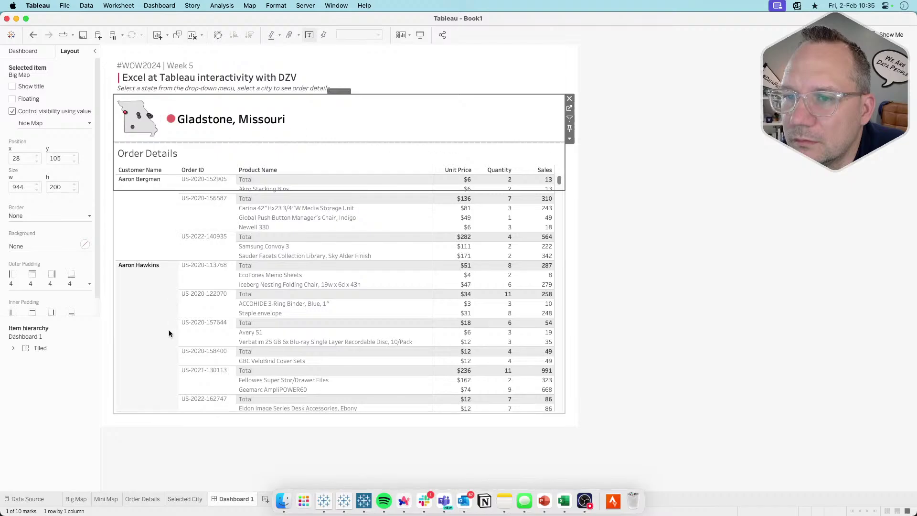
Review the settings of the "Select a city" parameter action, including its source sheet, target parameter and clearing behavior
{"action": "left_click", "coordinate": [169, 6]}
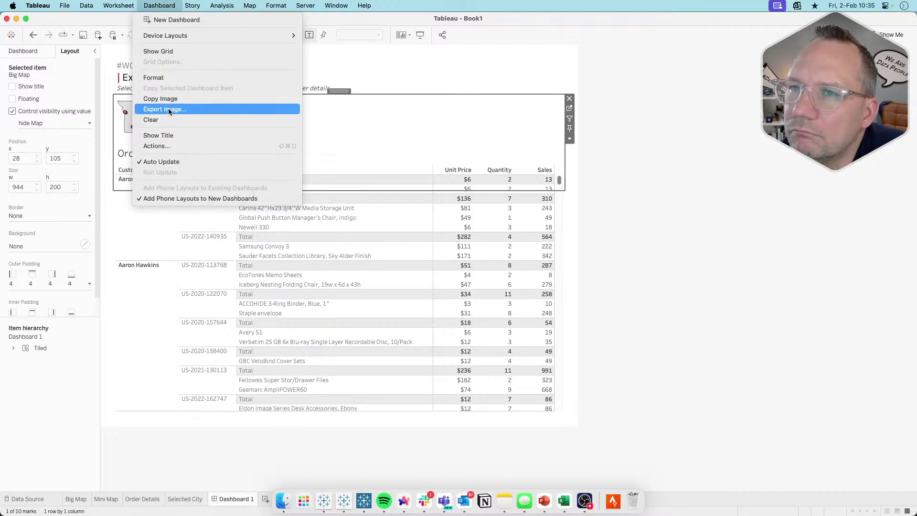
{"action": "left_click", "coordinate": [163, 146]}
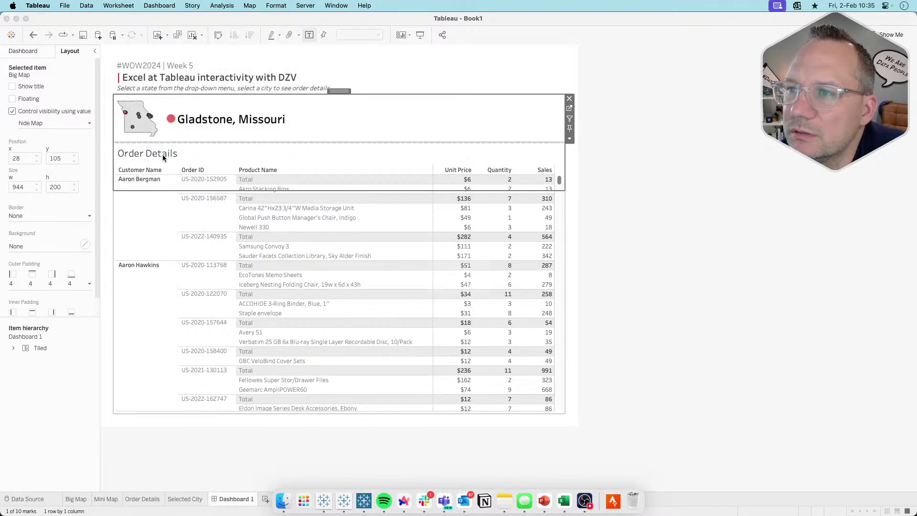
{"action": "double_click", "coordinate": [359, 261]}
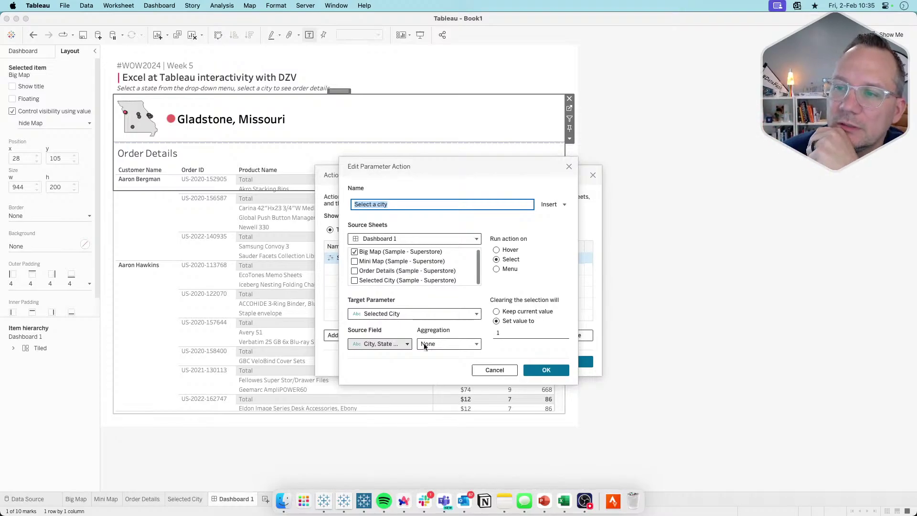
{"action": "left_click", "coordinate": [546, 370]}
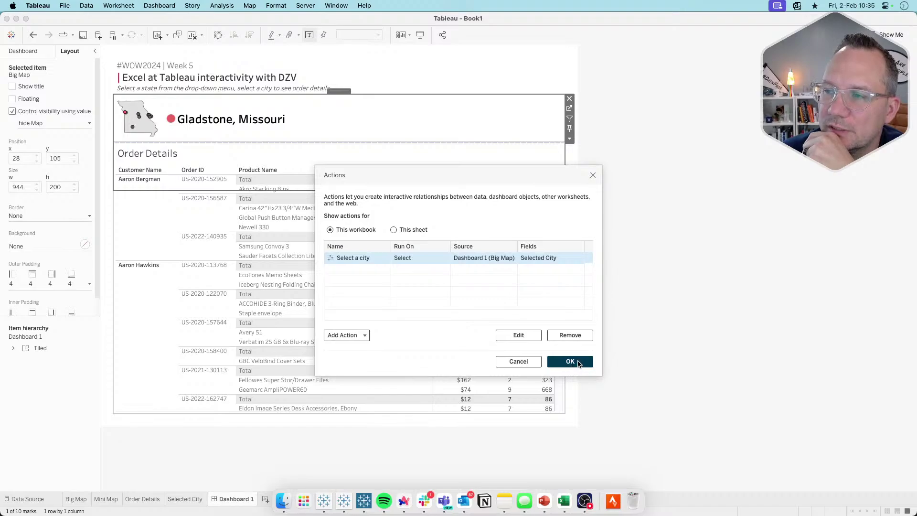
{"action": "left_click", "coordinate": [578, 362]}
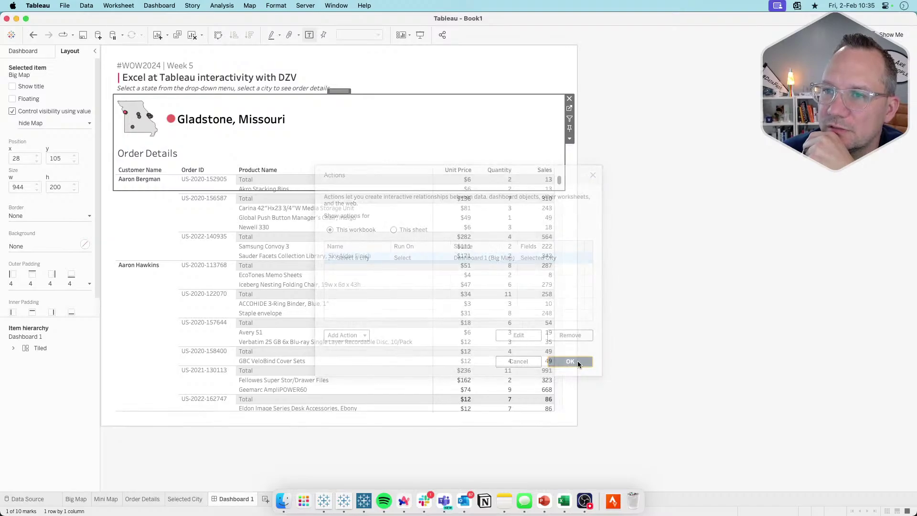
Filter the Order Details worksheet to rows where is selected city is True
{"action": "left_click", "coordinate": [549, 151]}
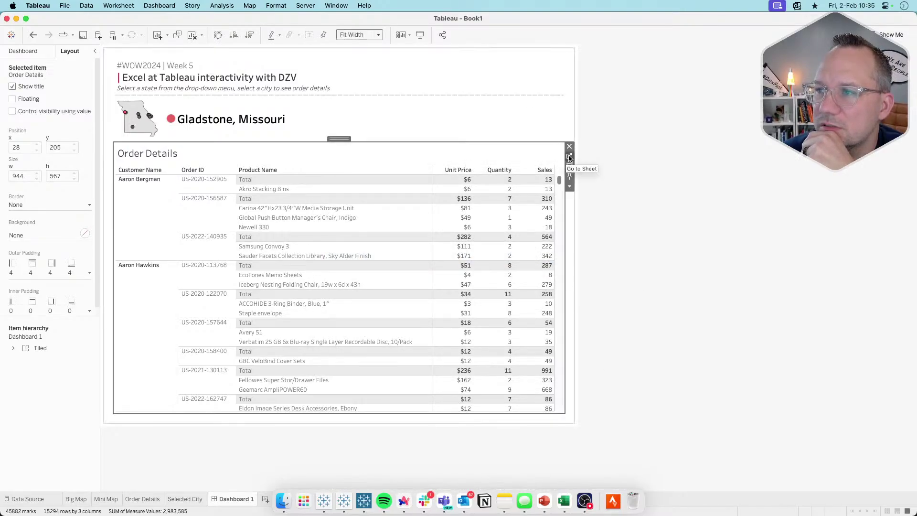
{"action": "left_click", "coordinate": [569, 157]}
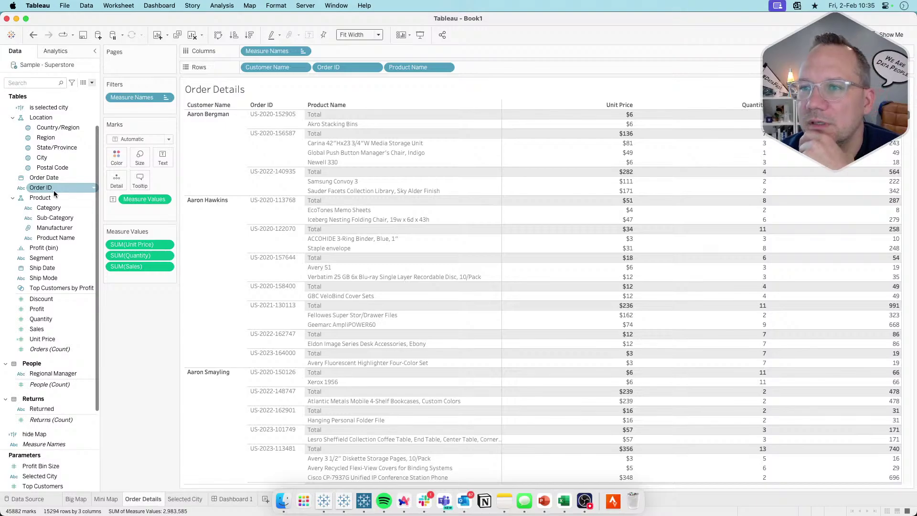
{"action": "left_click_drag", "start_coordinate": [52, 107], "coordinate": [142, 105]}
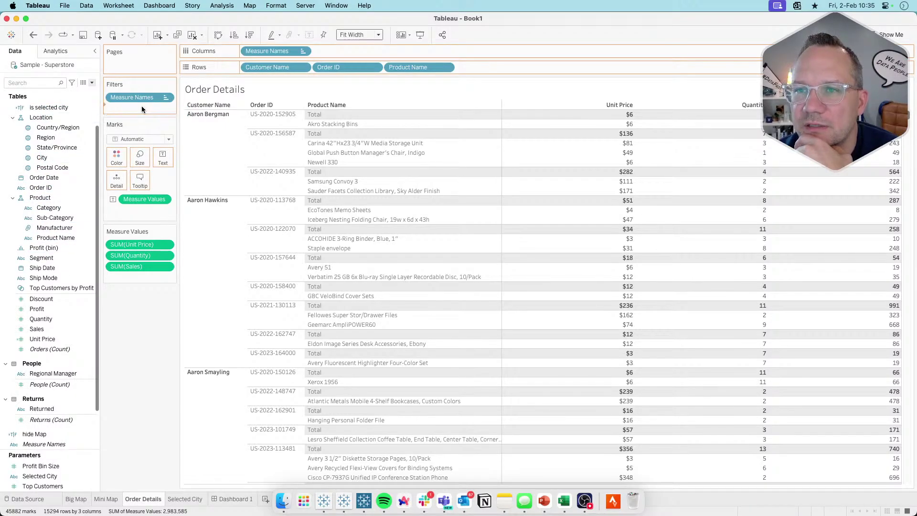
{"action": "left_click", "coordinate": [374, 196]}
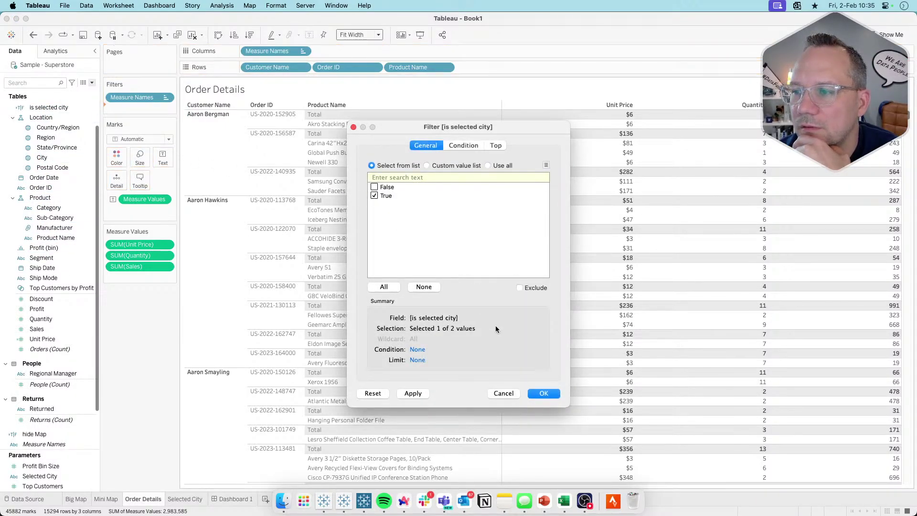
{"action": "left_click", "coordinate": [543, 393]}
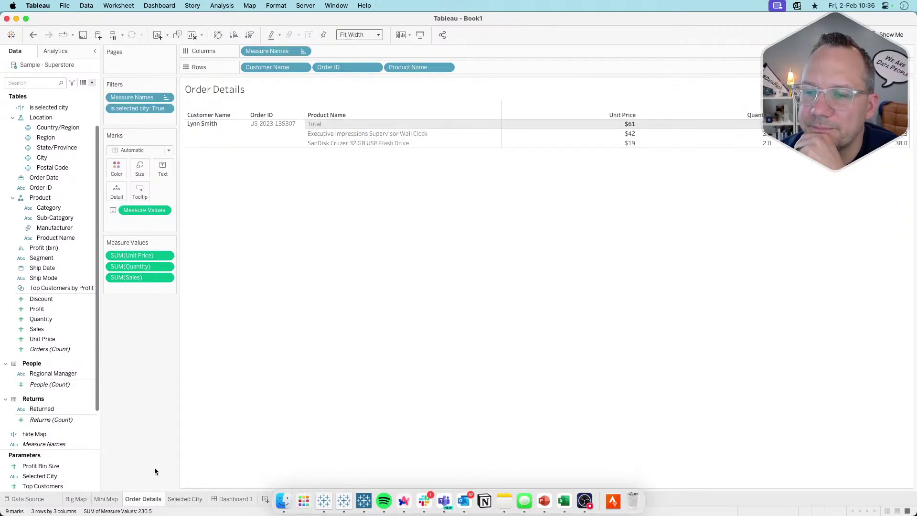
Test the filtered order details on the dashboard by clearing the city selection and selecting Independence, Missouri
{"action": "left_click", "coordinate": [231, 499]}
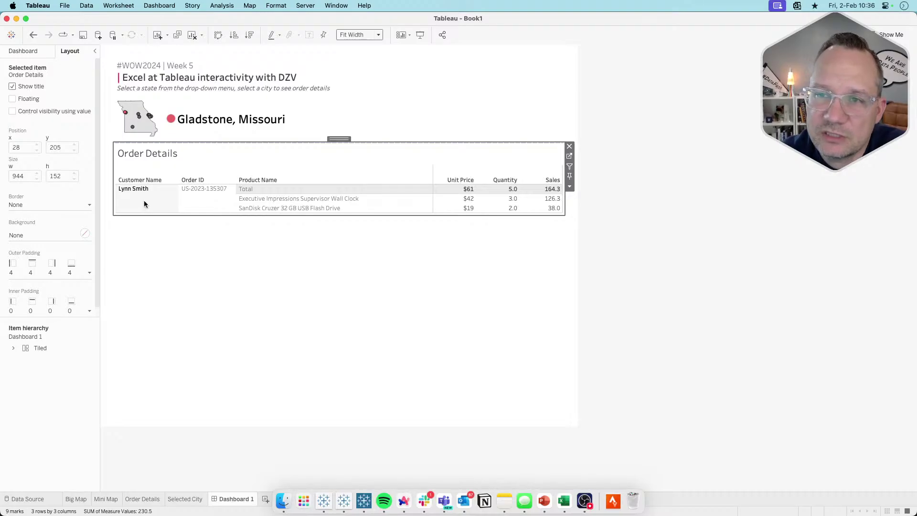
{"action": "left_click", "coordinate": [144, 200]}
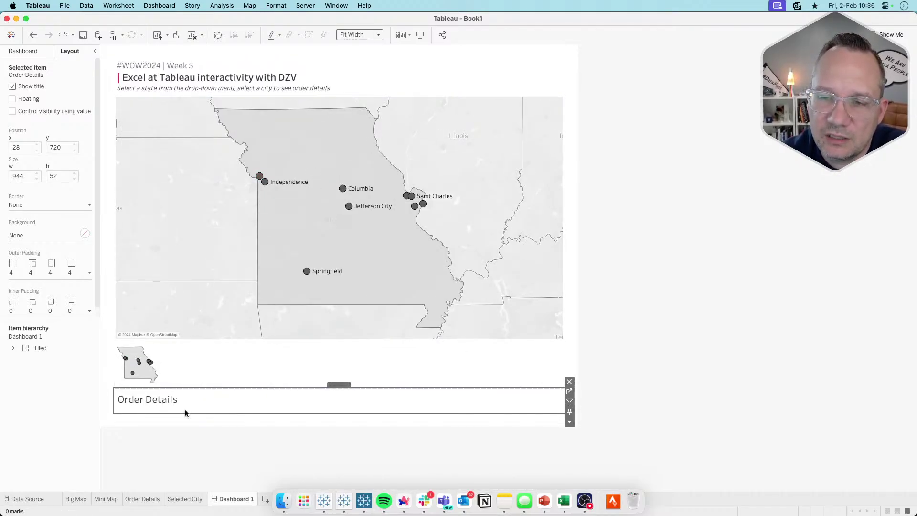
{"action": "left_click", "coordinate": [265, 183]}
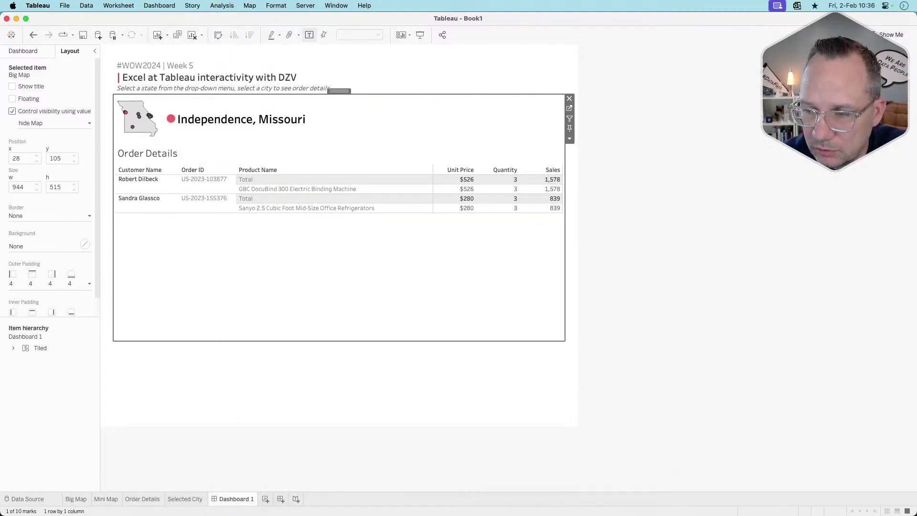
Create a new worksheet that shows an ad hoc calculated field "X" as text
{"action": "left_click", "coordinate": [266, 499]}
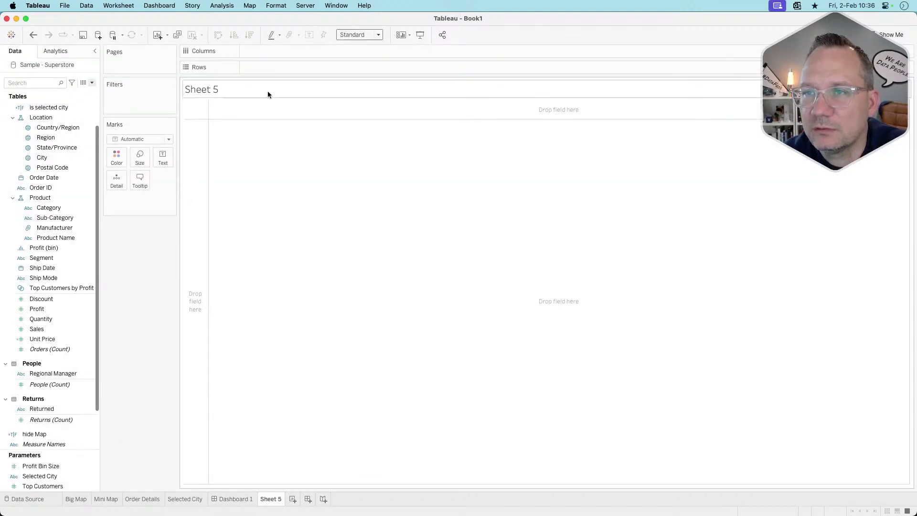
{"action": "double_click", "coordinate": [276, 67]}
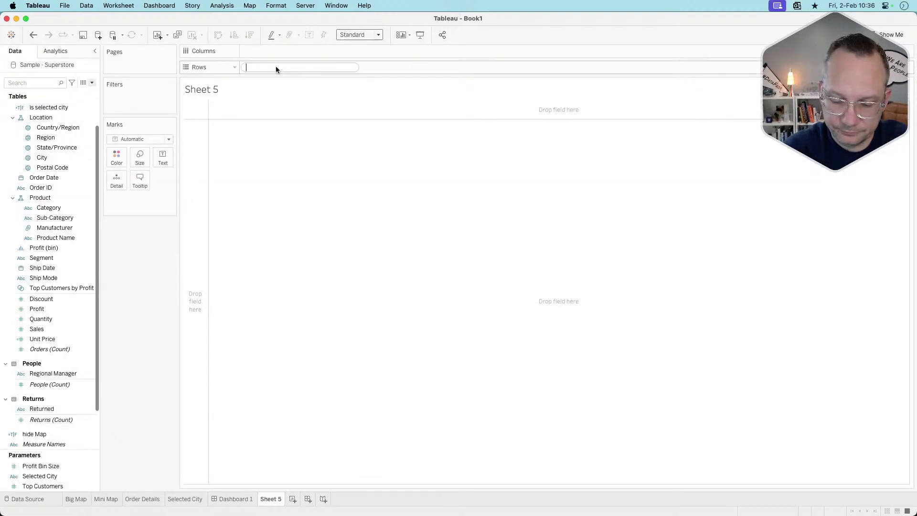
{"action": "key", "text": "Escape"}
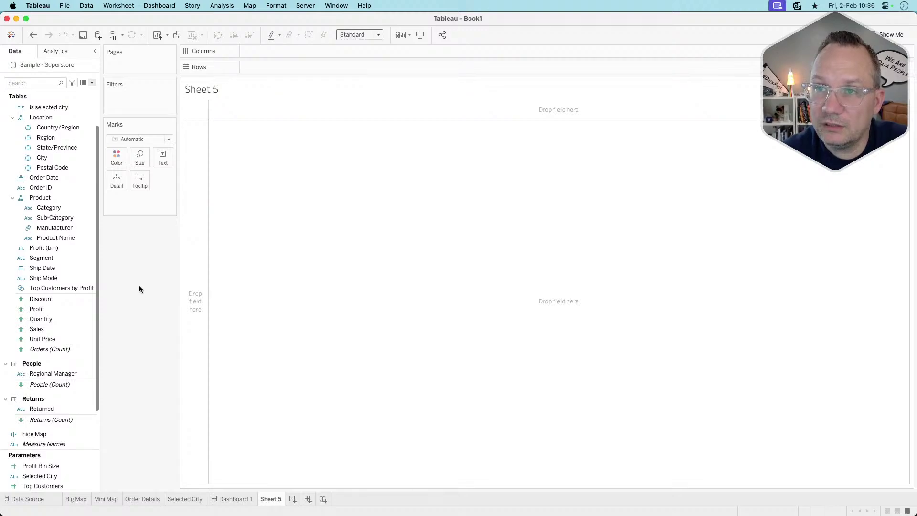
{"action": "left_click", "coordinate": [163, 157]}
{"action": "left_click", "coordinate": [162, 163]}
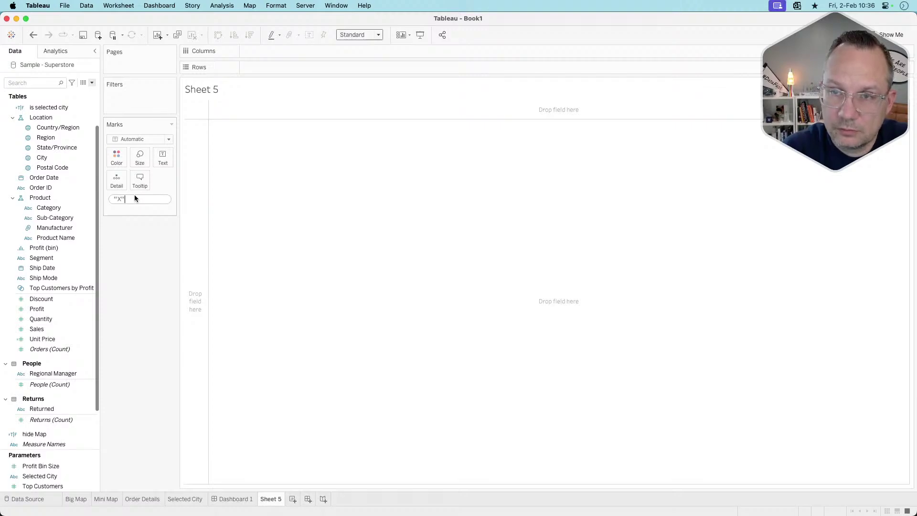
{"action": "key", "text": "Return"}
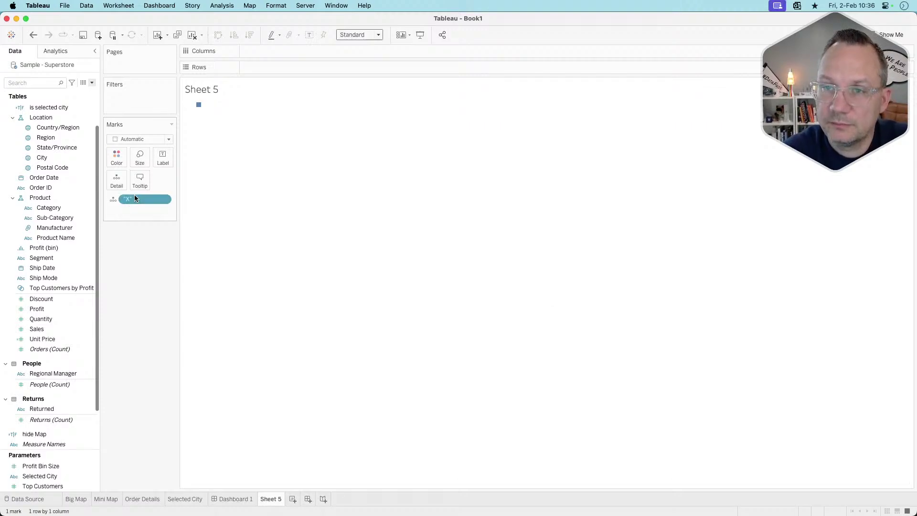
{"action": "left_click", "coordinate": [111, 203]}
{"action": "left_click", "coordinate": [128, 217]}
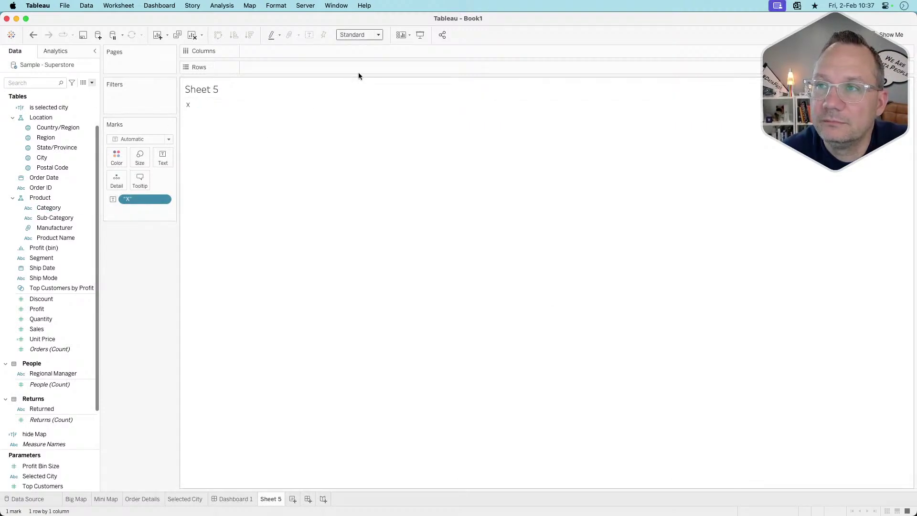
Fit the sheet to Entire View and align the X text horizontally to the center
{"action": "left_click", "coordinate": [367, 35]}
{"action": "left_click", "coordinate": [360, 68]}
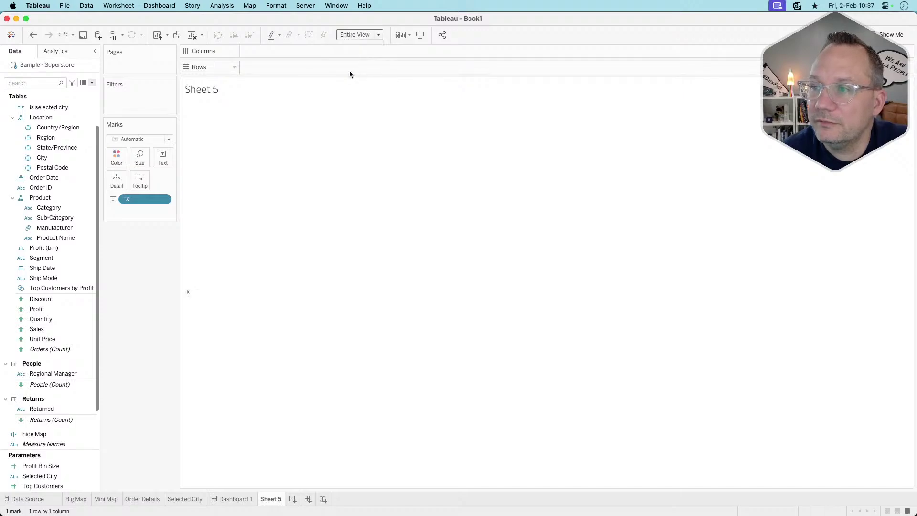
{"action": "left_click", "coordinate": [161, 156]}
{"action": "left_click", "coordinate": [212, 193]}
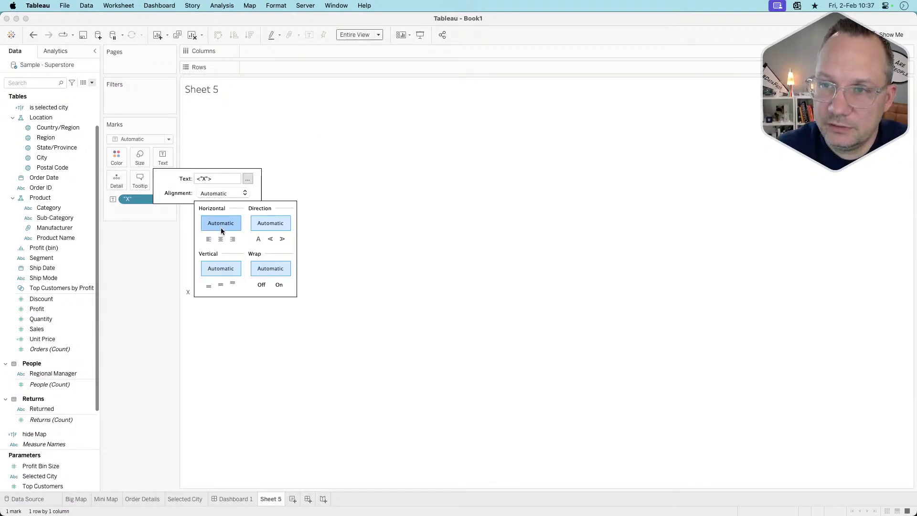
{"action": "left_click", "coordinate": [221, 239]}
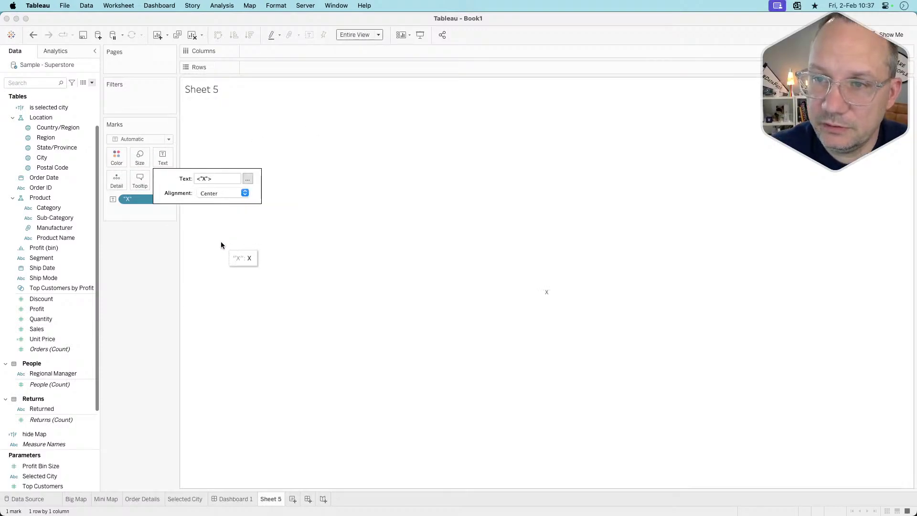
Format the X field in the label as 24-point Tableau Bold
{"action": "left_click", "coordinate": [248, 179]}
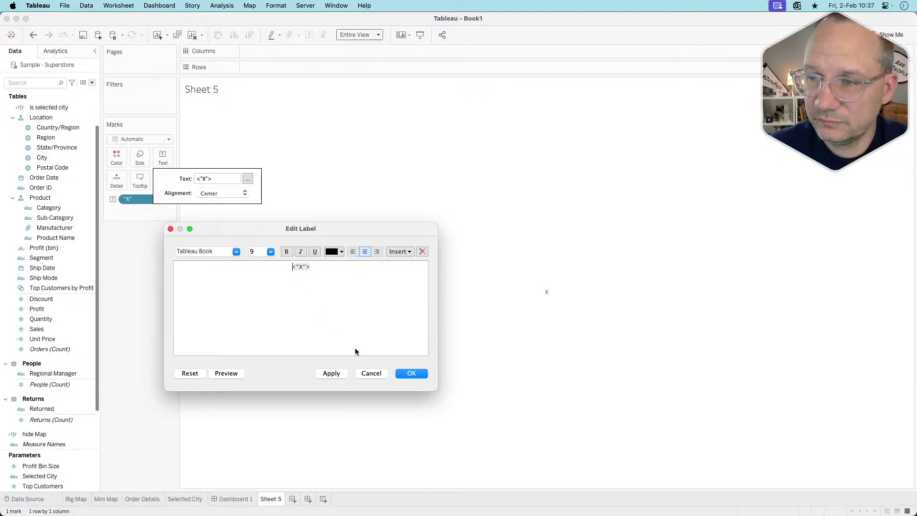
{"action": "left_click", "coordinate": [271, 252]}
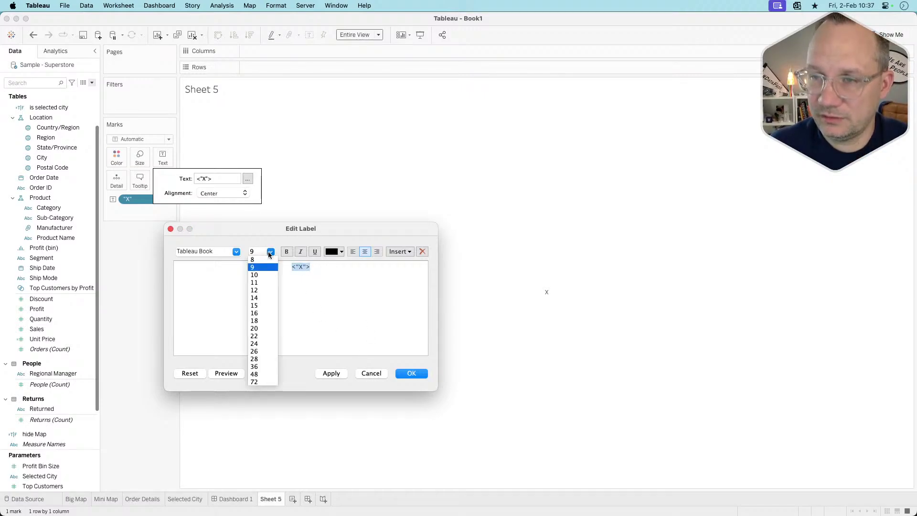
{"action": "left_click", "coordinate": [262, 343]}
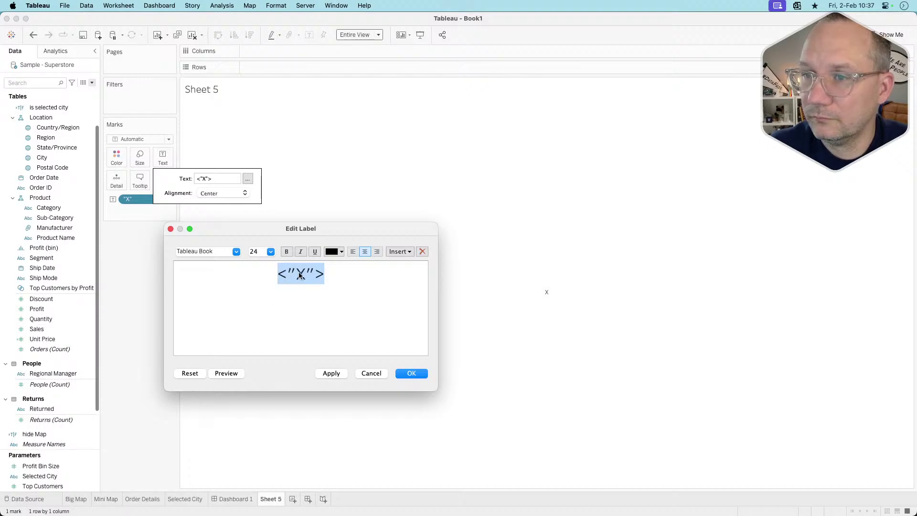
{"action": "left_click", "coordinate": [236, 252]}
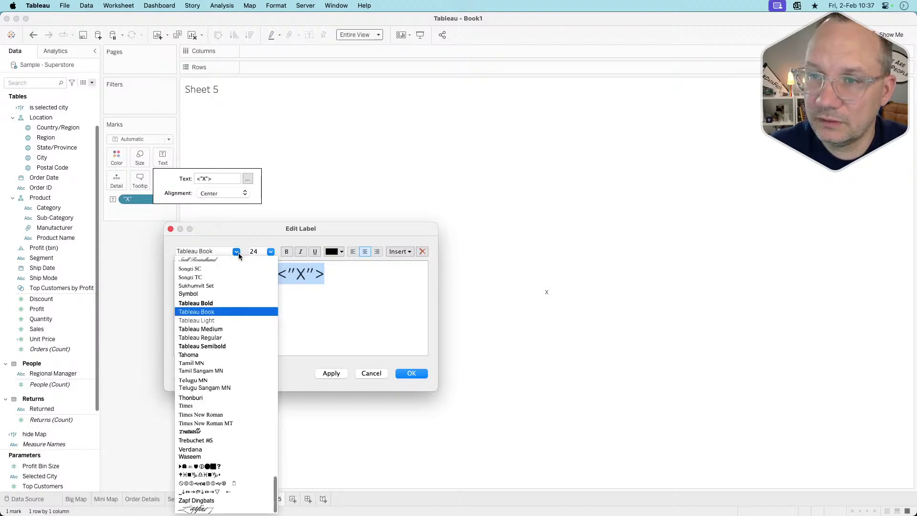
{"action": "left_click", "coordinate": [230, 303]}
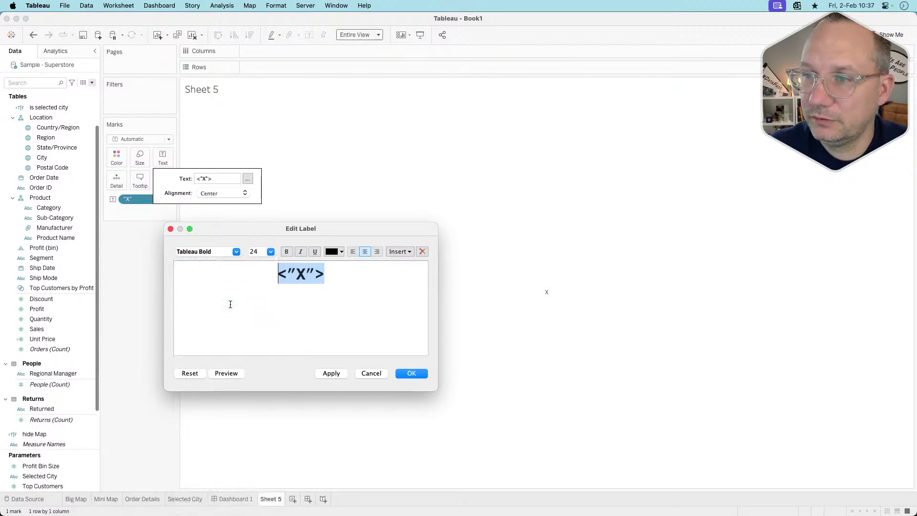
{"action": "left_click", "coordinate": [329, 374]}
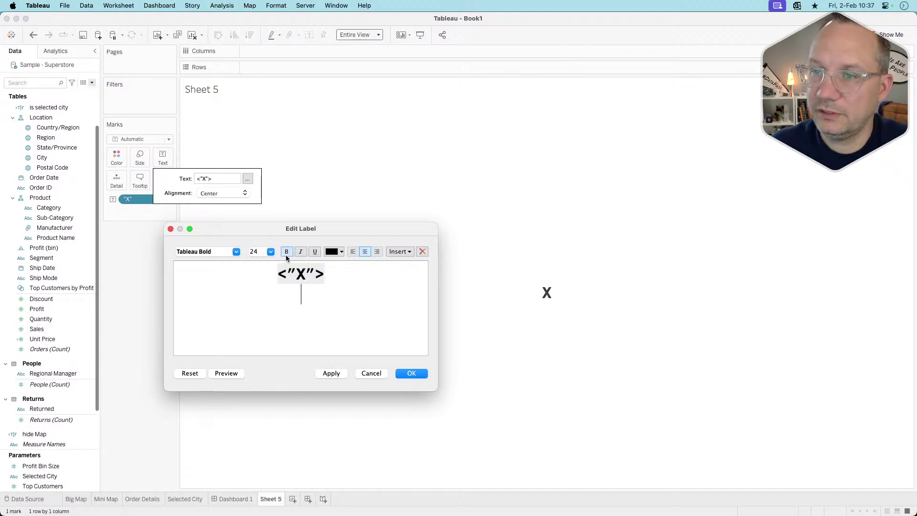
Add "Back to main map" below the X in 15-point Tableau Book, split over two lines after "Back to"
{"action": "left_click", "coordinate": [271, 251]}
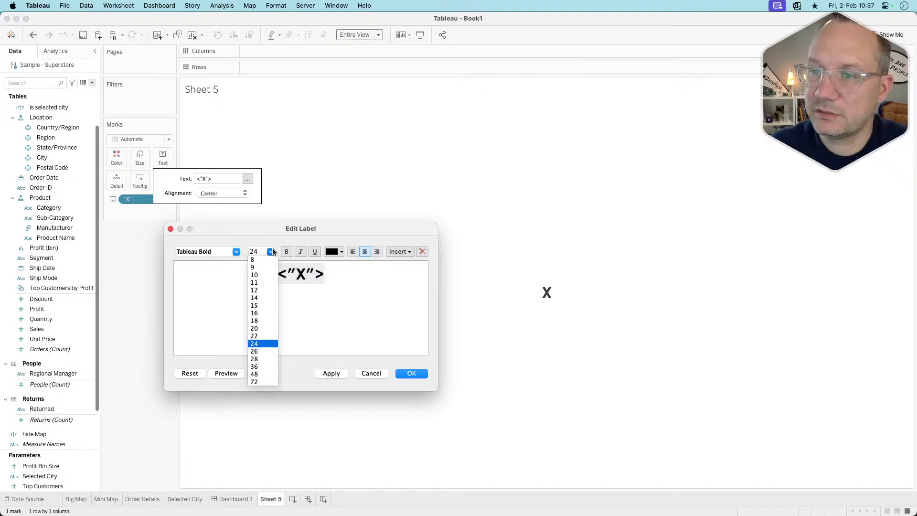
{"action": "left_click", "coordinate": [257, 305]}
{"action": "left_click", "coordinate": [235, 252]}
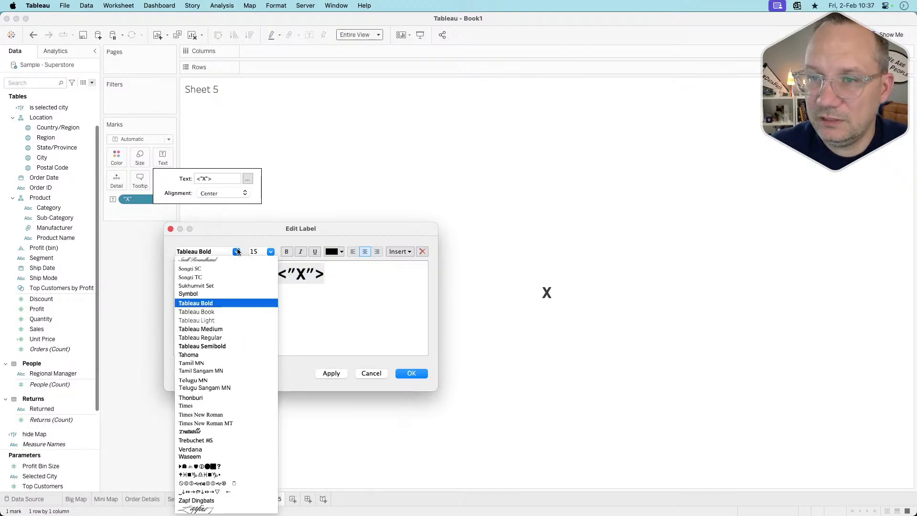
{"action": "left_click", "coordinate": [221, 311]}
{"action": "type", "text": "k to main mp"}
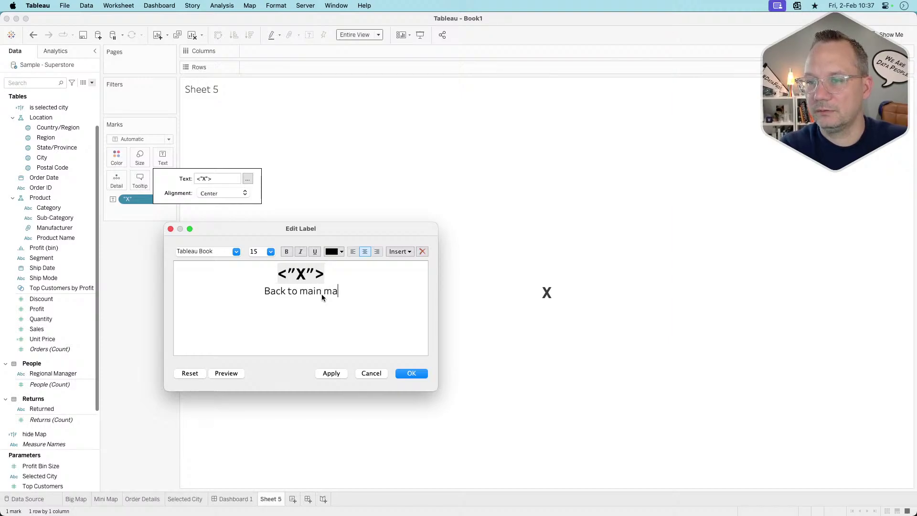
{"action": "type", "text": "p"}
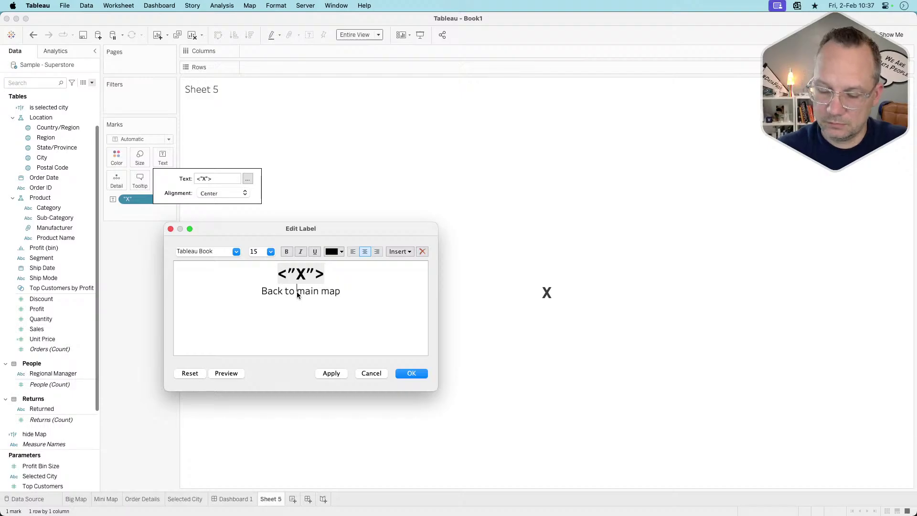
{"action": "key", "text": "Return"}
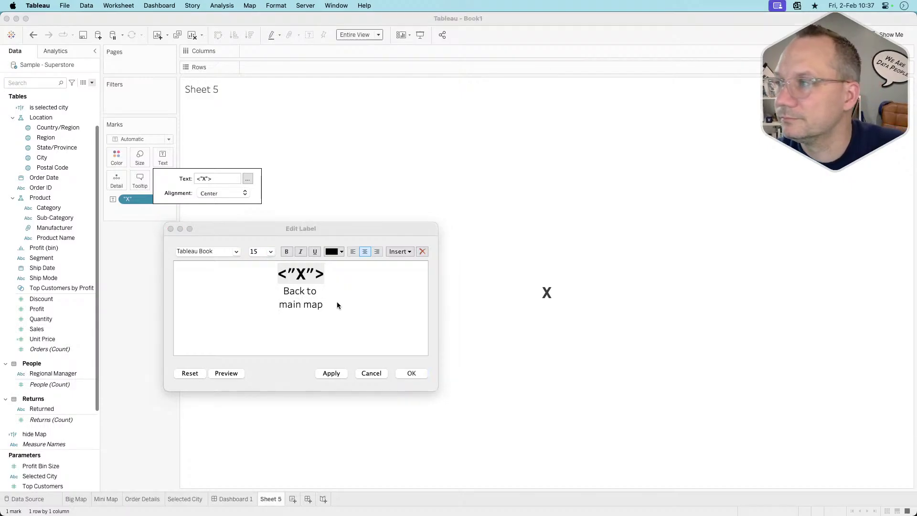
{"action": "key", "text": "super+Tab"}
{"action": "key", "text": "super+Tab"}
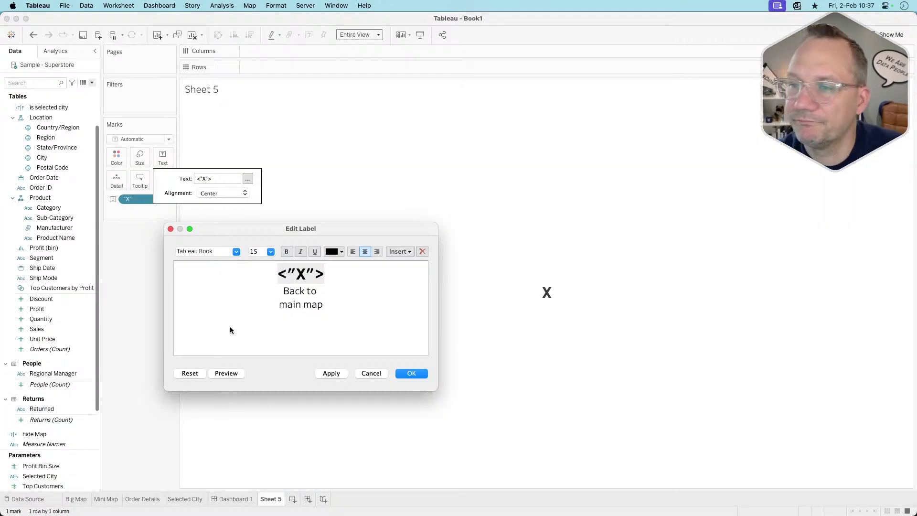
{"action": "left_click", "coordinate": [420, 373]}
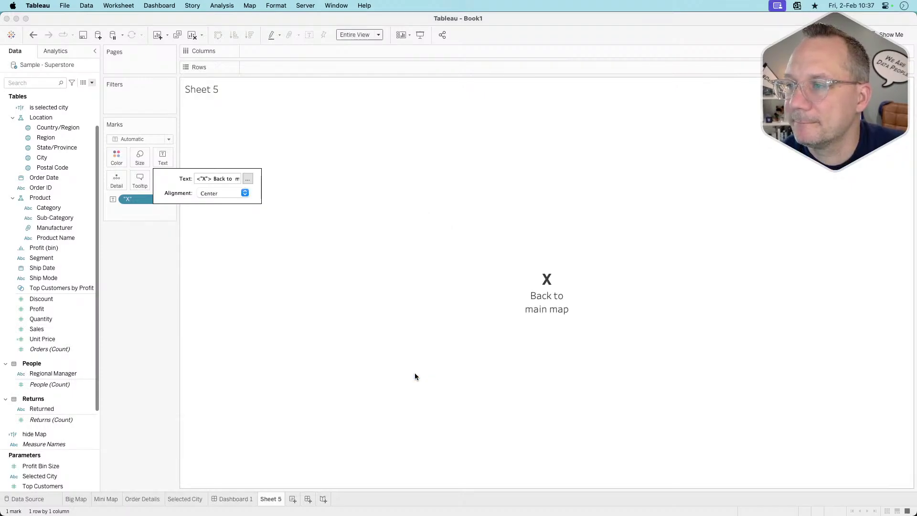
Turn off tooltips for the X mark on Sheet 5
{"action": "left_click", "coordinate": [146, 179]}
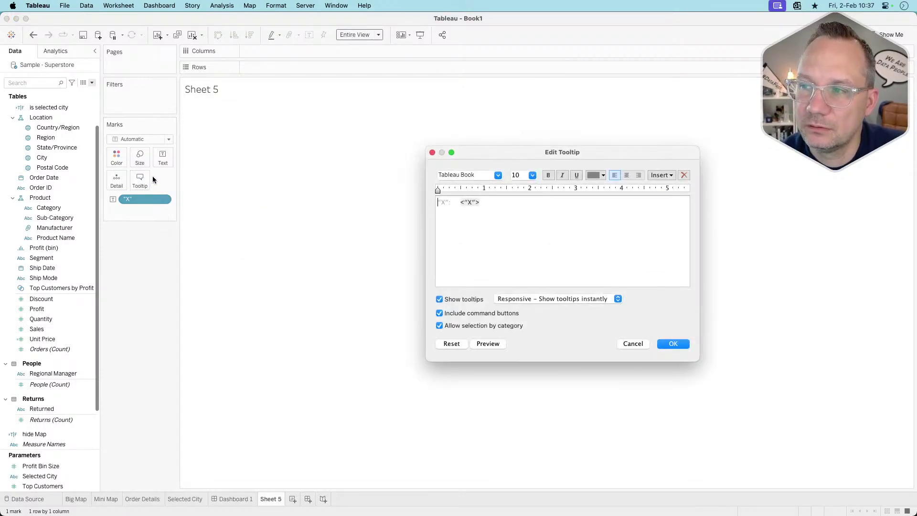
{"action": "left_click", "coordinate": [475, 300]}
{"action": "left_click", "coordinate": [675, 345]}
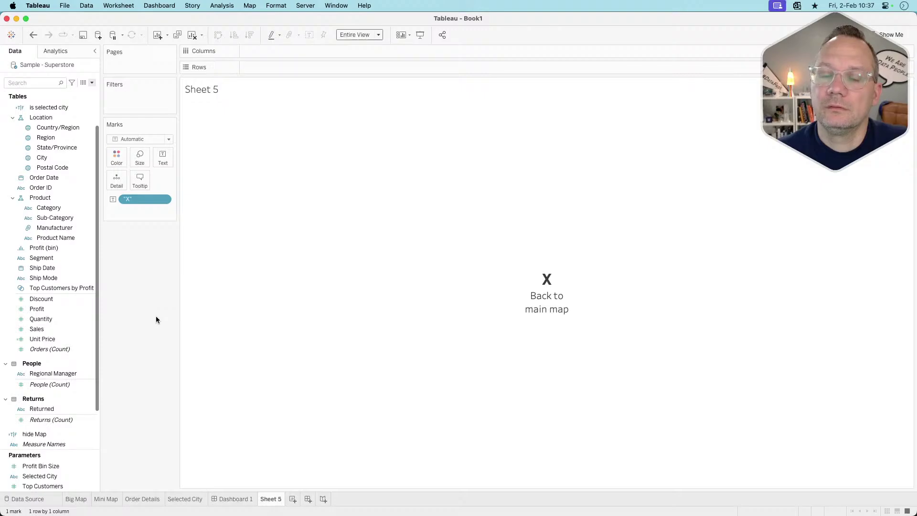
Edit Dashboard 1's "Select a city" parameter action so that clearing the selection sets the value to X
{"action": "left_click", "coordinate": [253, 499]}
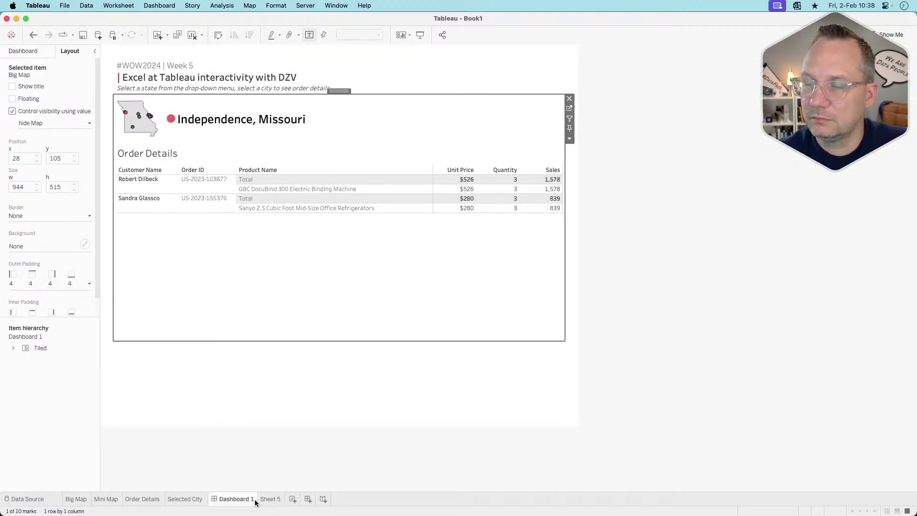
{"action": "left_click", "coordinate": [195, 7]}
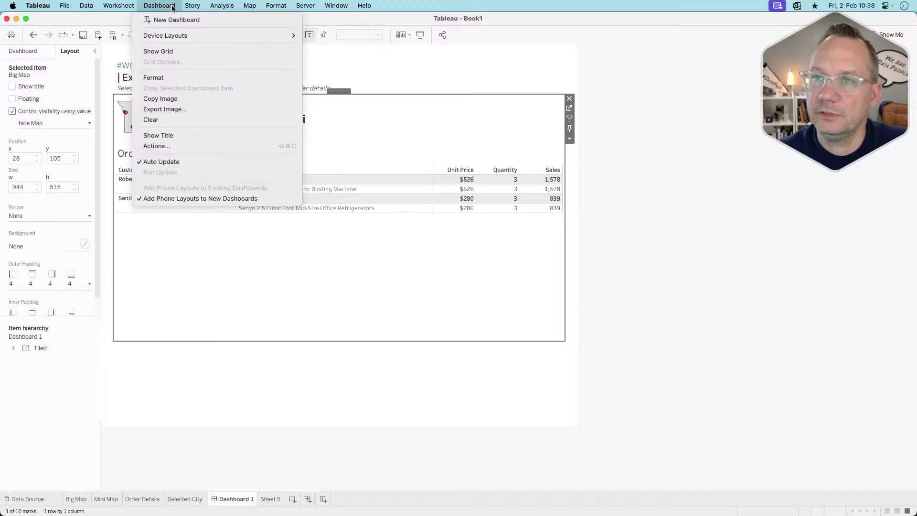
{"action": "mouse_move", "coordinate": [218, 6]}
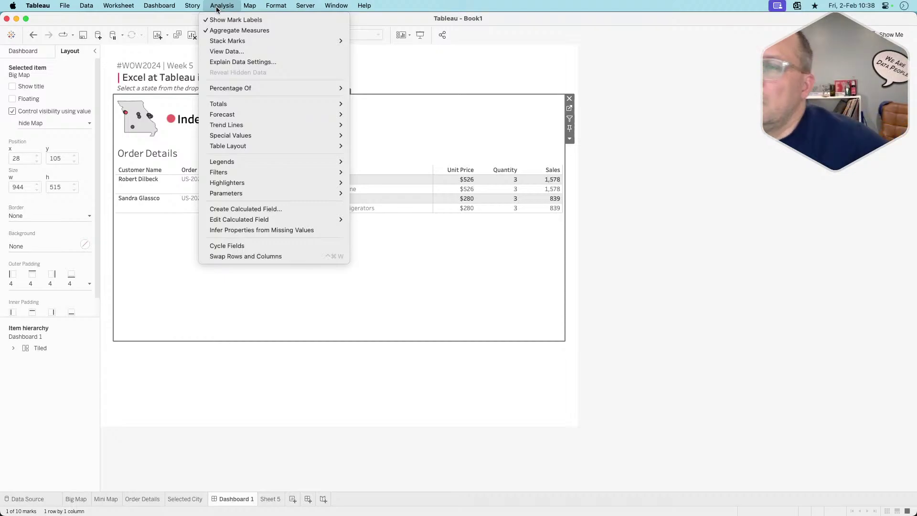
{"action": "mouse_move", "coordinate": [171, 8]}
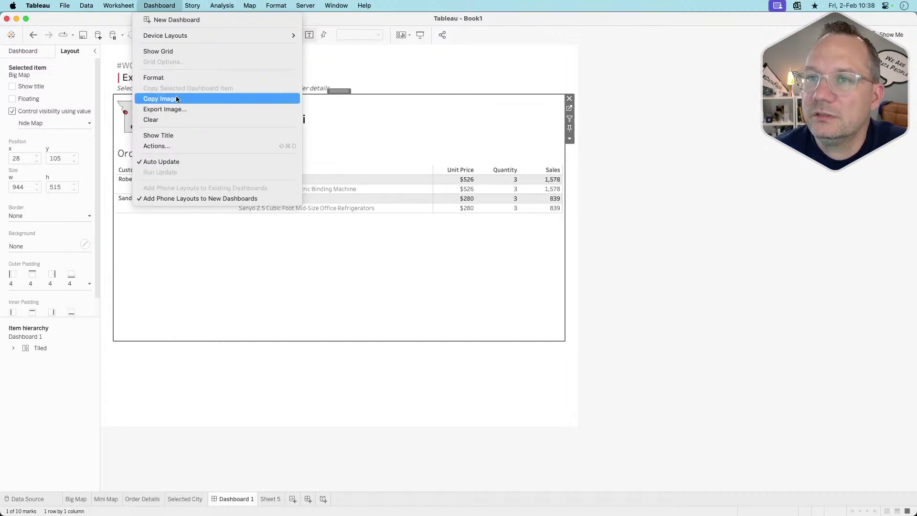
{"action": "left_click", "coordinate": [173, 145]}
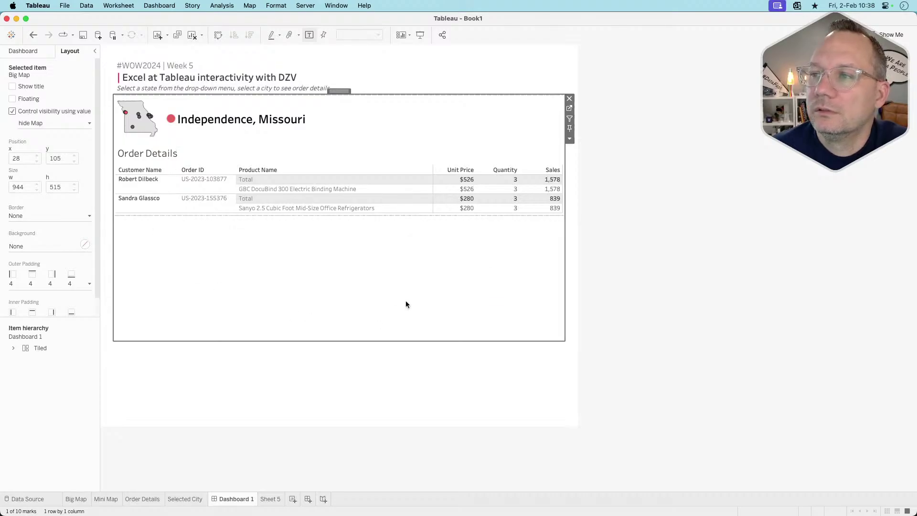
{"action": "left_click", "coordinate": [368, 261]}
{"action": "double_click", "coordinate": [367, 262]}
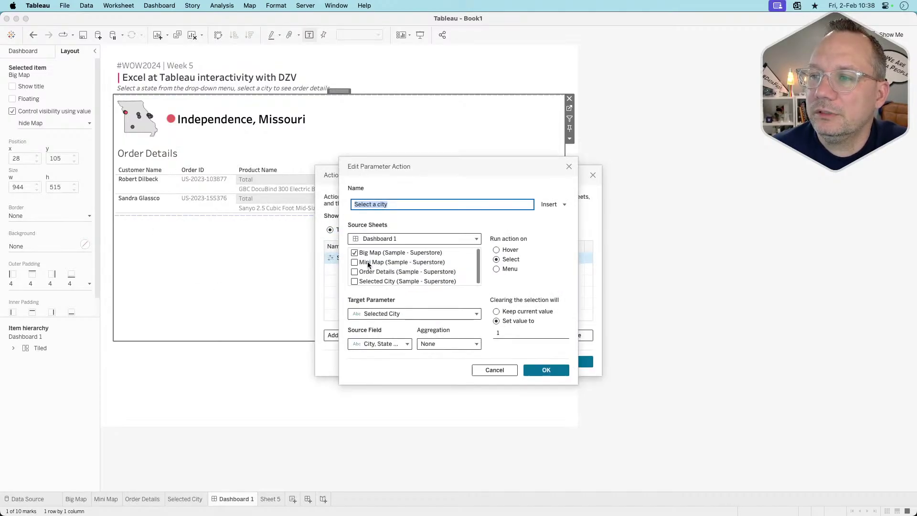
{"action": "left_click", "coordinate": [503, 333]}
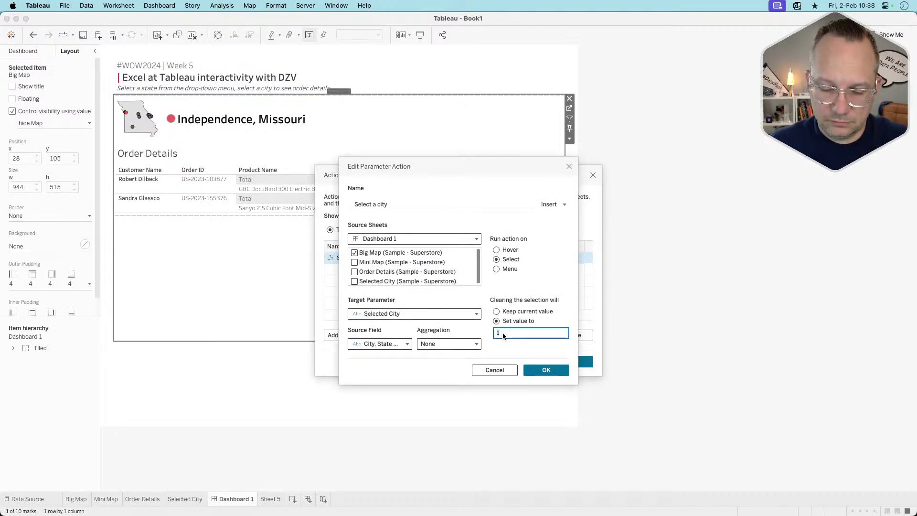
{"action": "key", "text": "BackSpace"}
{"action": "type", "text": "X"}
{"action": "left_click", "coordinate": [543, 370]}
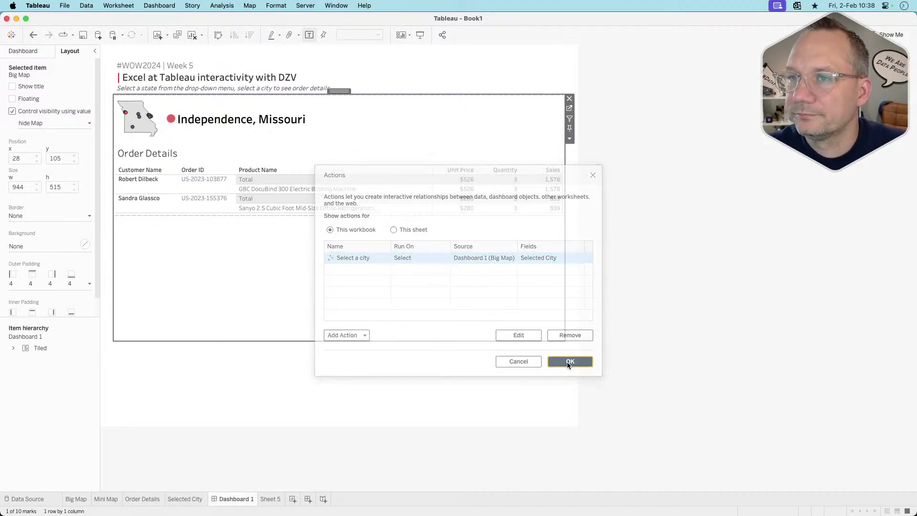
{"action": "left_click", "coordinate": [567, 363]}
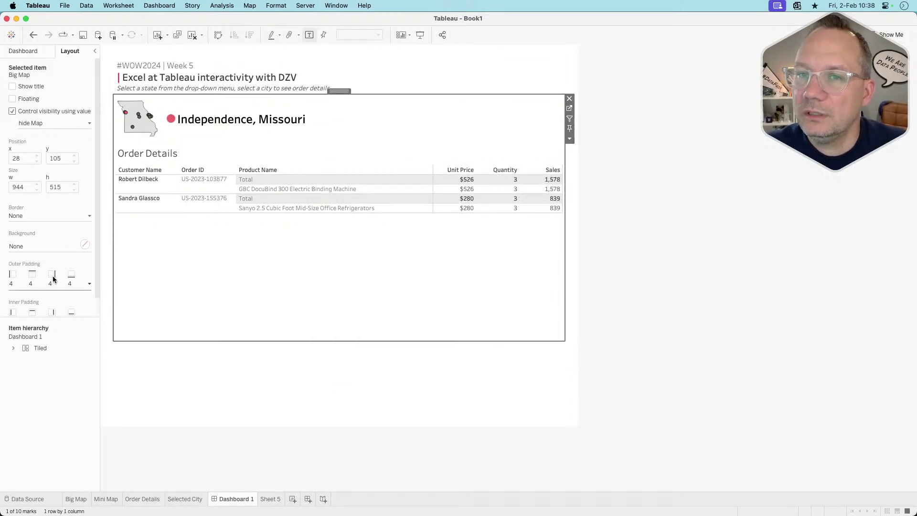
Place Sheet 5 at the far end of the selected-city row on Dashboard 1 and hide its title
{"action": "left_click", "coordinate": [35, 51]}
{"action": "mouse_move", "coordinate": [30, 202]}
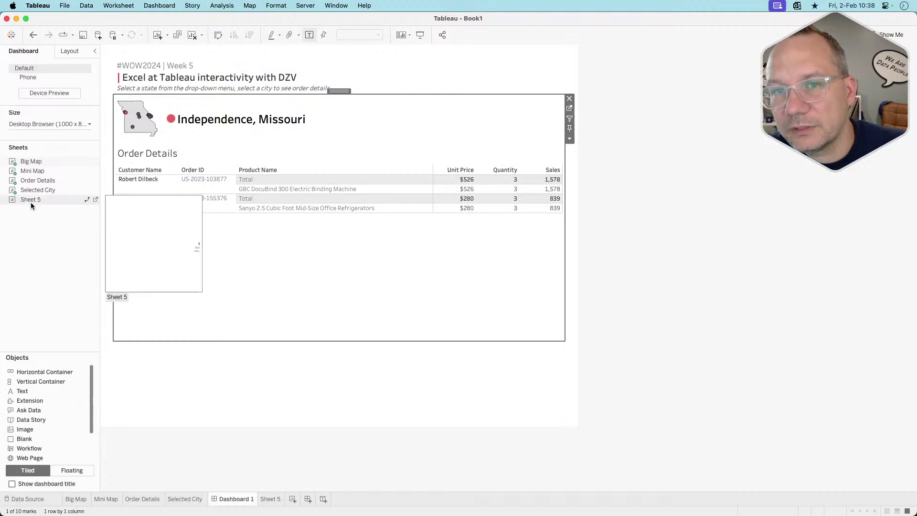
{"action": "left_click_drag", "start_coordinate": [30, 199], "coordinate": [281, 192]}
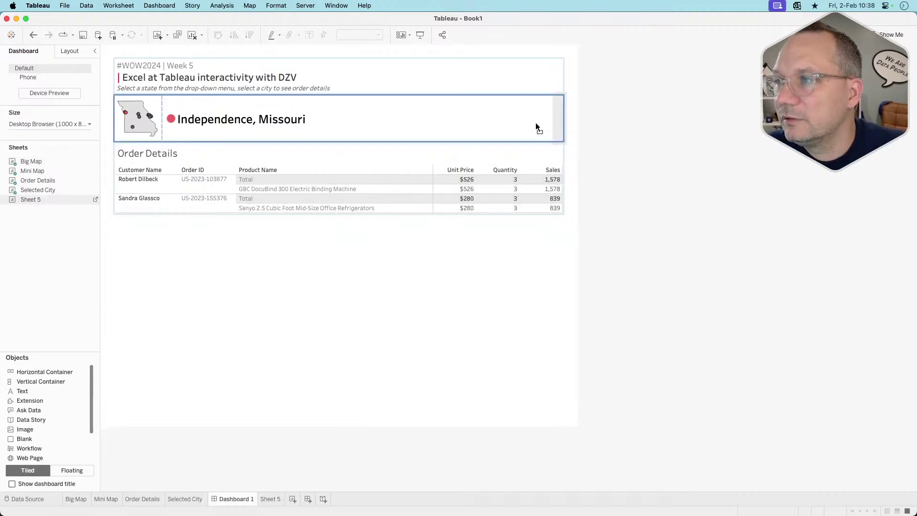
{"action": "left_click_drag", "start_coordinate": [535, 127], "coordinate": [536, 127]}
{"action": "right_click", "coordinate": [551, 123]}
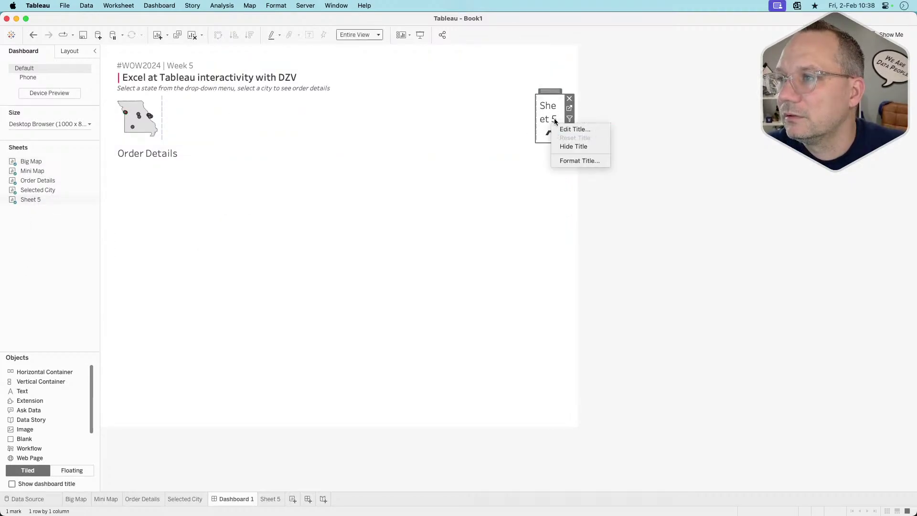
{"action": "left_click", "coordinate": [569, 146]}
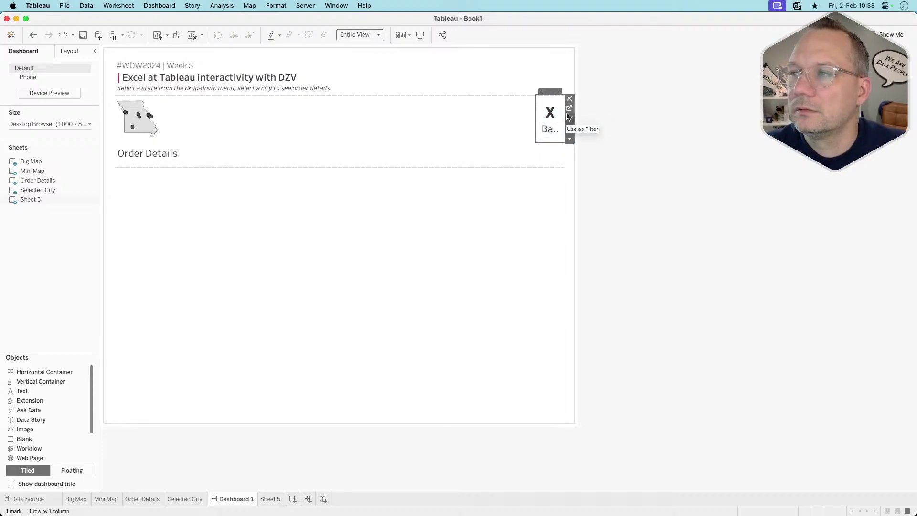
Add a change parameter action to Dashboard 1 with only Sheet 5 as its source sheet
{"action": "left_click", "coordinate": [159, 5]}
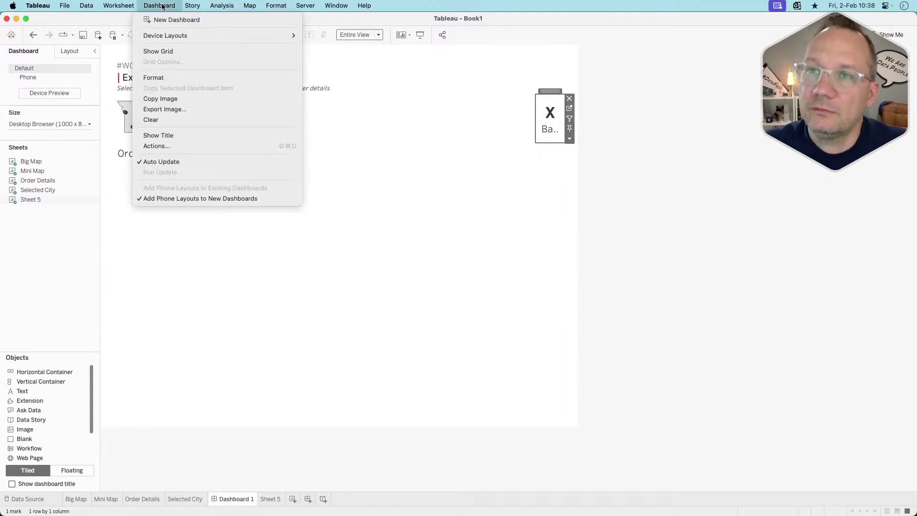
{"action": "left_click", "coordinate": [164, 147]}
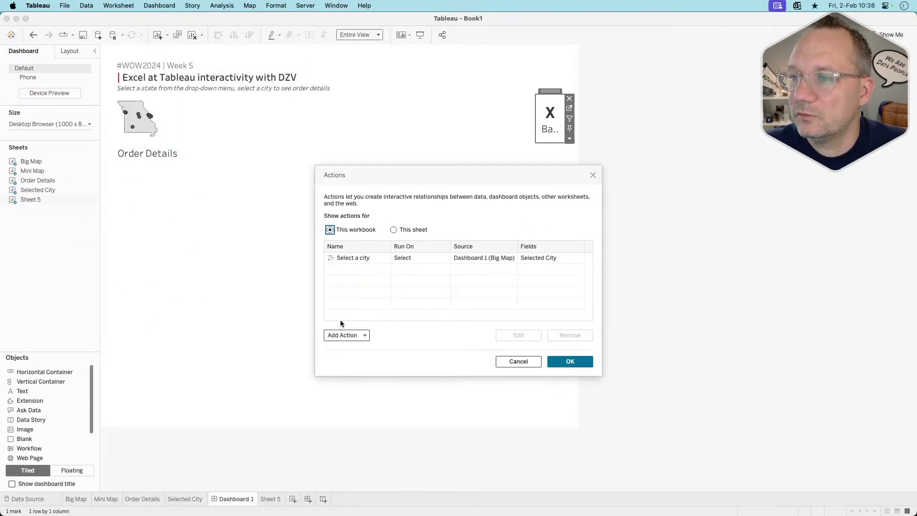
{"action": "left_click", "coordinate": [346, 334]}
{"action": "left_click", "coordinate": [394, 308]}
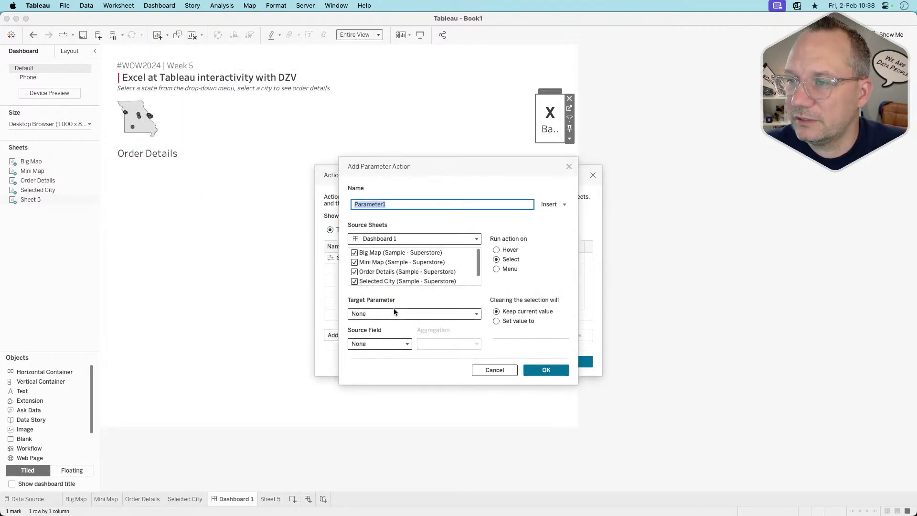
{"action": "left_click", "coordinate": [354, 252]}
{"action": "left_click", "coordinate": [354, 264]}
{"action": "left_click", "coordinate": [355, 272]}
{"action": "scroll", "coordinate": [355, 272], "scroll_direction": "down", "scroll_amount": 1}
{"action": "left_click", "coordinate": [354, 271]}
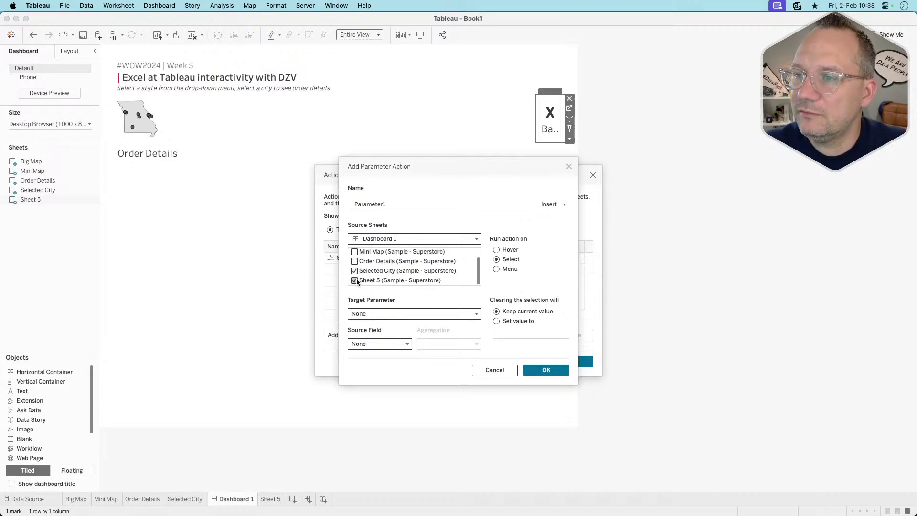
Target the Selected City parameter with the "X" source field and confirm the new action
{"action": "left_click", "coordinate": [373, 309]}
{"action": "left_click", "coordinate": [374, 310]}
{"action": "left_click", "coordinate": [374, 310]}
{"action": "left_click", "coordinate": [385, 351]}
{"action": "left_click", "coordinate": [379, 343]}
{"action": "left_click", "coordinate": [389, 368]}
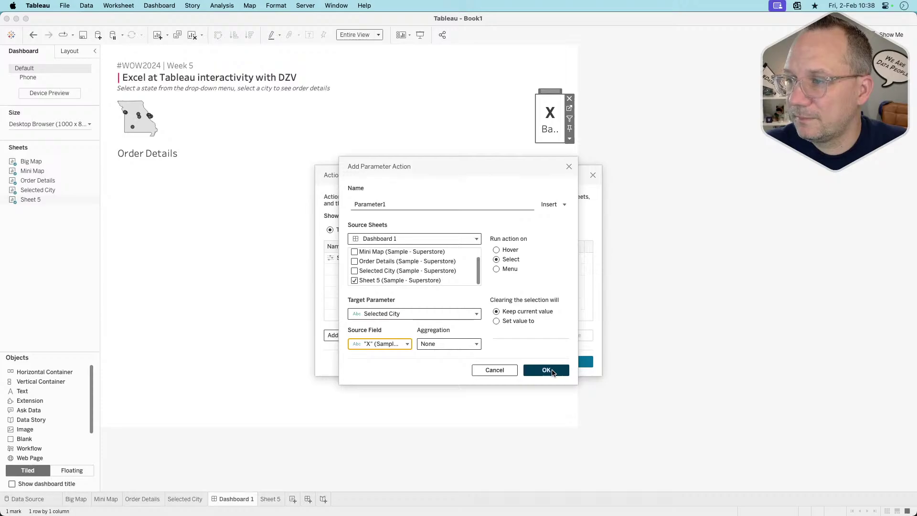
{"action": "left_click", "coordinate": [546, 370]}
Edit the "Select a city" action so that clearing the selection keeps the current value, and save the dashboard actions
{"action": "double_click", "coordinate": [356, 259]}
{"action": "left_click", "coordinate": [519, 313]}
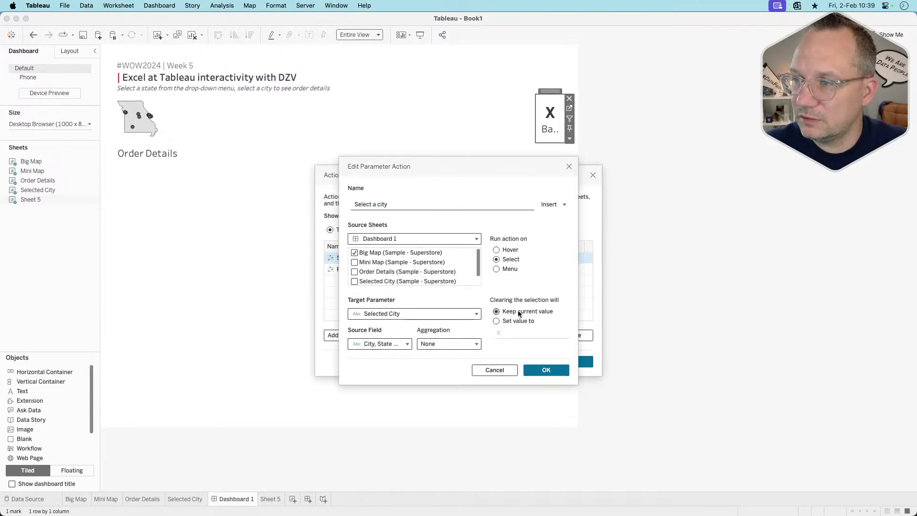
{"action": "left_click", "coordinate": [548, 369]}
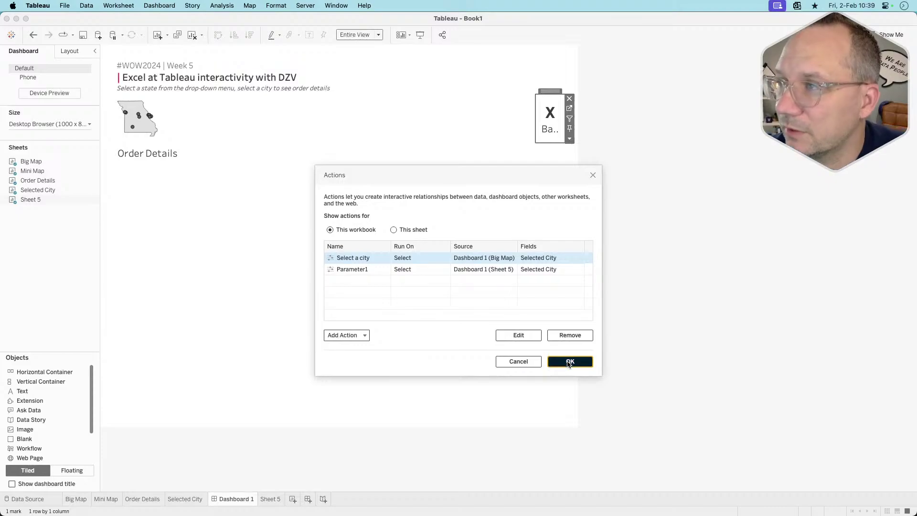
{"action": "left_click", "coordinate": [569, 362]}
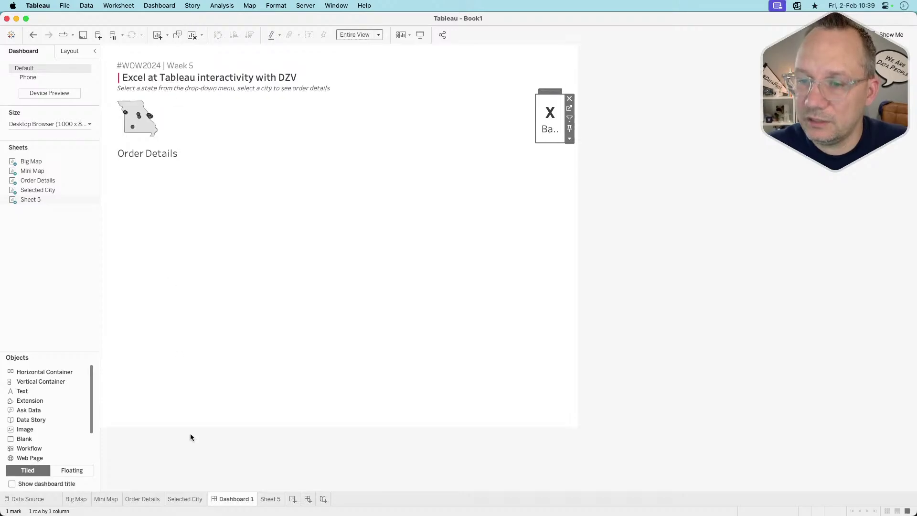
Change the hide Map calculated field's formula to [Selected City]='X'
{"action": "left_click", "coordinate": [270, 499]}
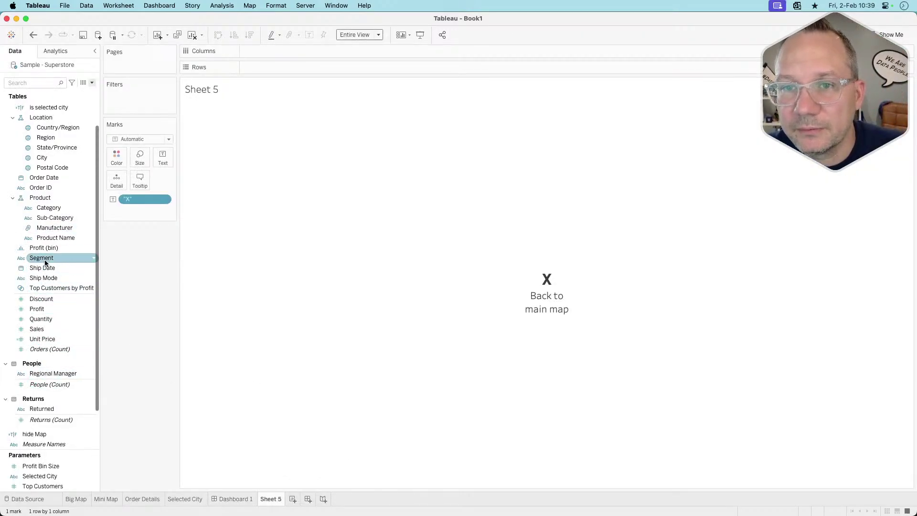
{"action": "right_click", "coordinate": [50, 433]}
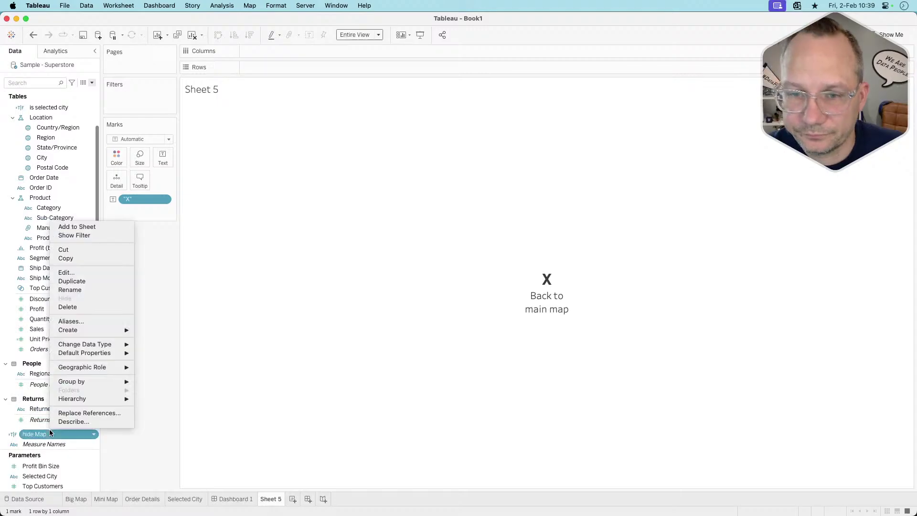
{"action": "left_click", "coordinate": [66, 272]}
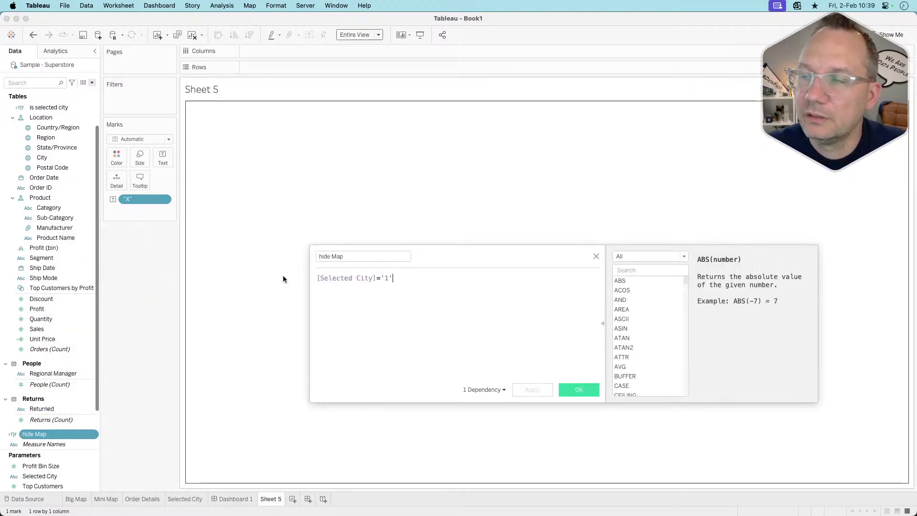
{"action": "left_click", "coordinate": [388, 278]}
{"action": "key", "text": "BackSpace"}
{"action": "type", "text": "X"}
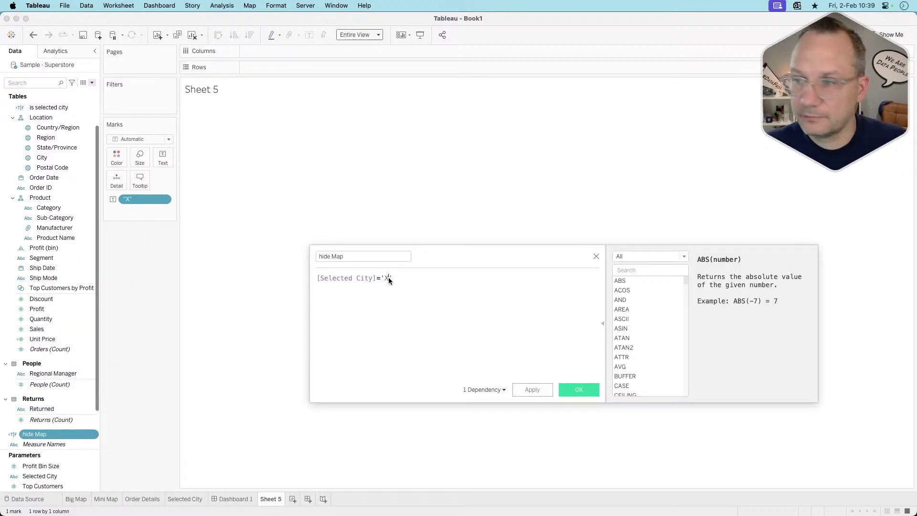
{"action": "left_click", "coordinate": [575, 390]}
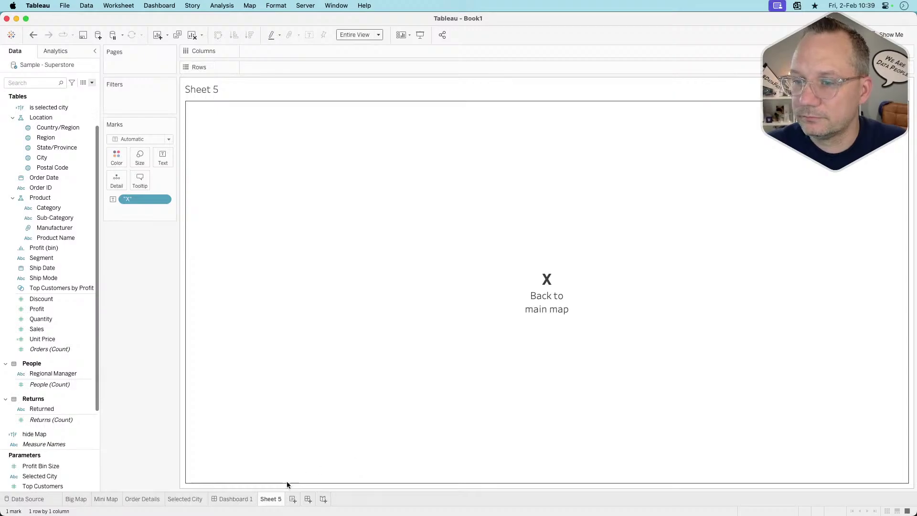
Test Dashboard 1's interactivity by selecting Independence on the big map and returning with the X mark
{"action": "left_click", "coordinate": [236, 499]}
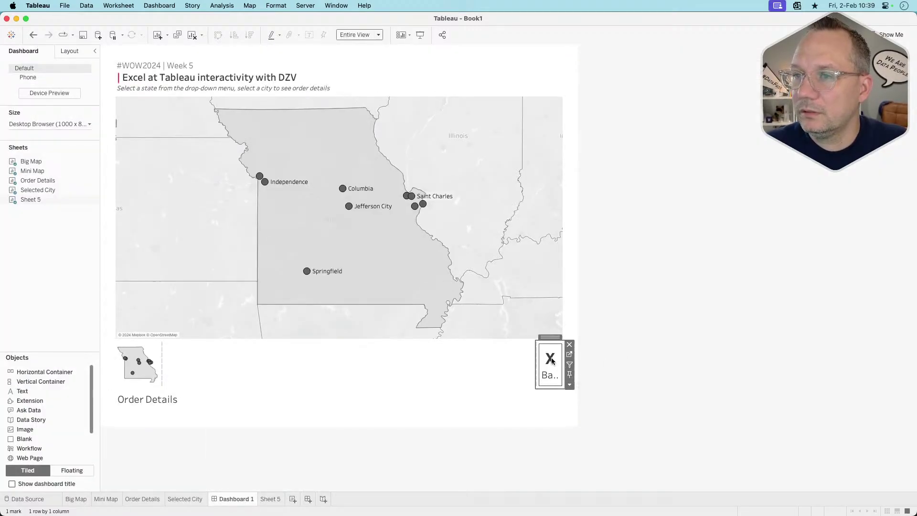
{"action": "left_click", "coordinate": [265, 181]}
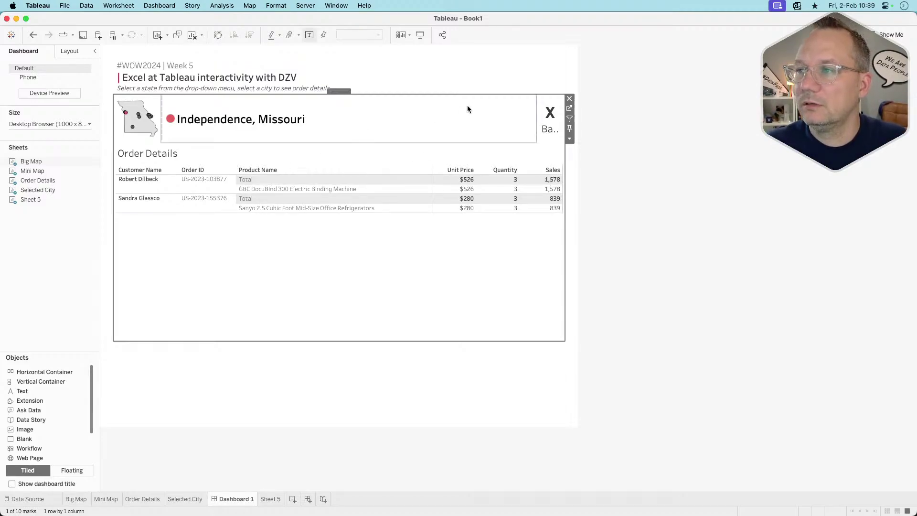
{"action": "left_click", "coordinate": [551, 115]}
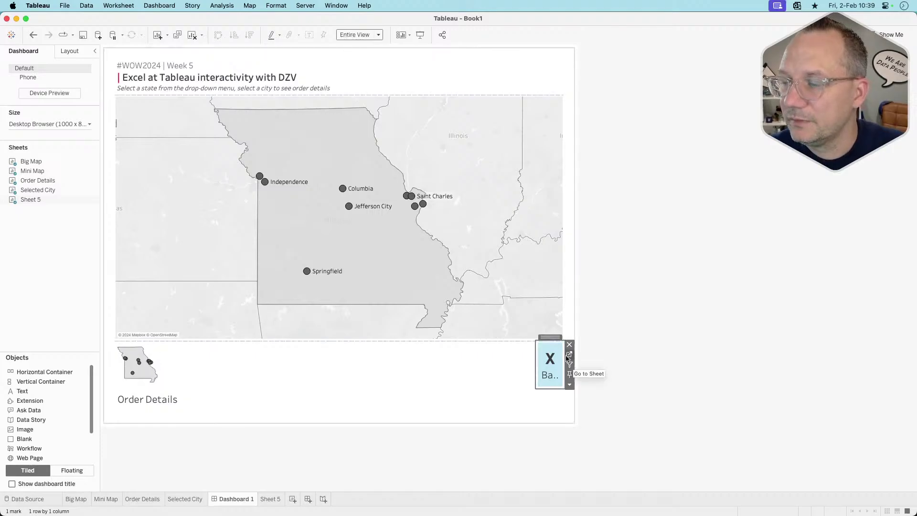
Set the width of the "Back to main map" sheet on Dashboard 1 to 150 pixels
{"action": "left_click", "coordinate": [570, 386]}
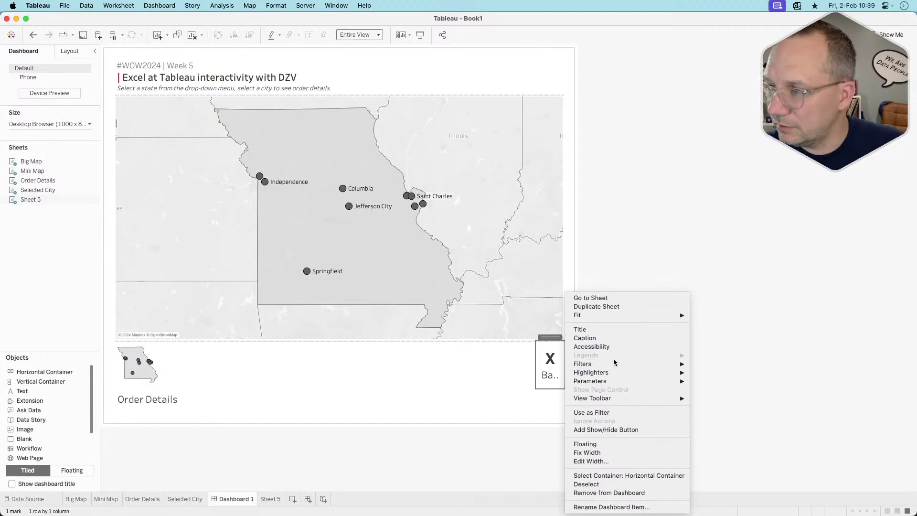
{"action": "mouse_move", "coordinate": [611, 370]}
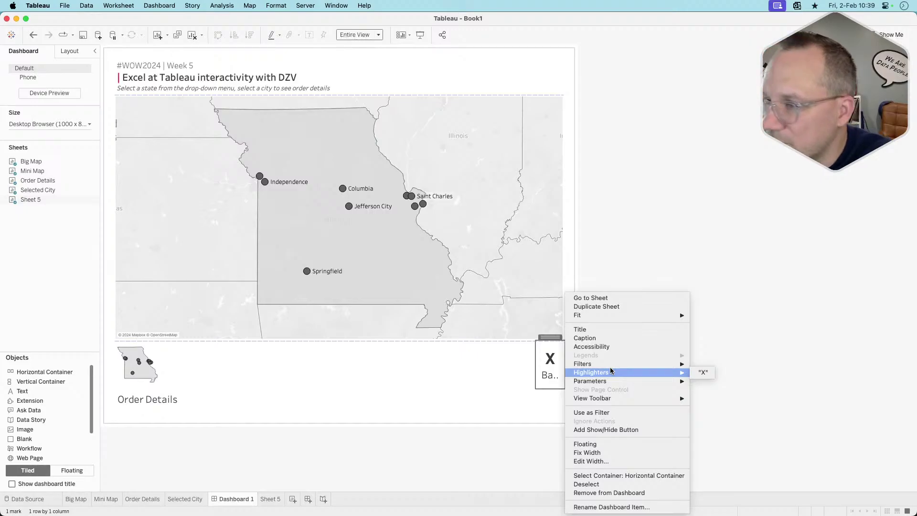
{"action": "left_click", "coordinate": [593, 461]}
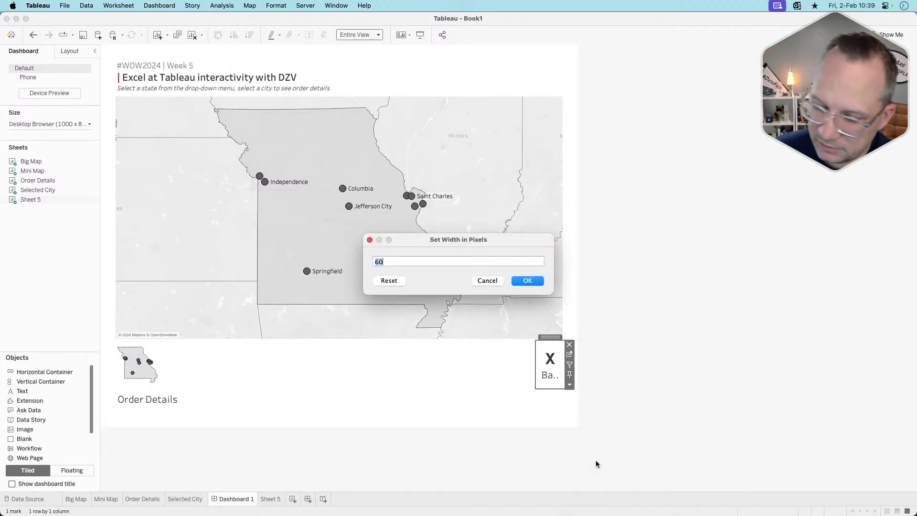
{"action": "type", "text": "150"}
{"action": "key", "text": "Return"}
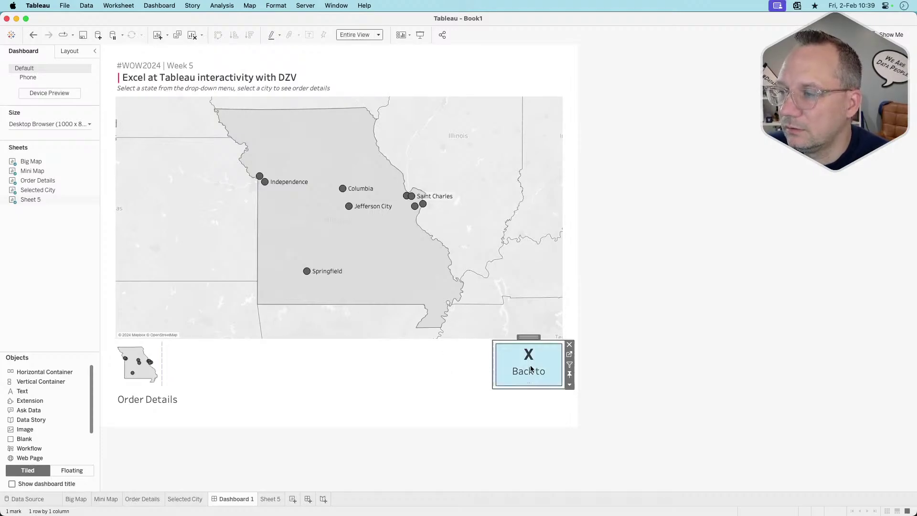
Reduce the "Back to main map" text in Sheet 5's label to 11 points
{"action": "left_click", "coordinate": [570, 354]}
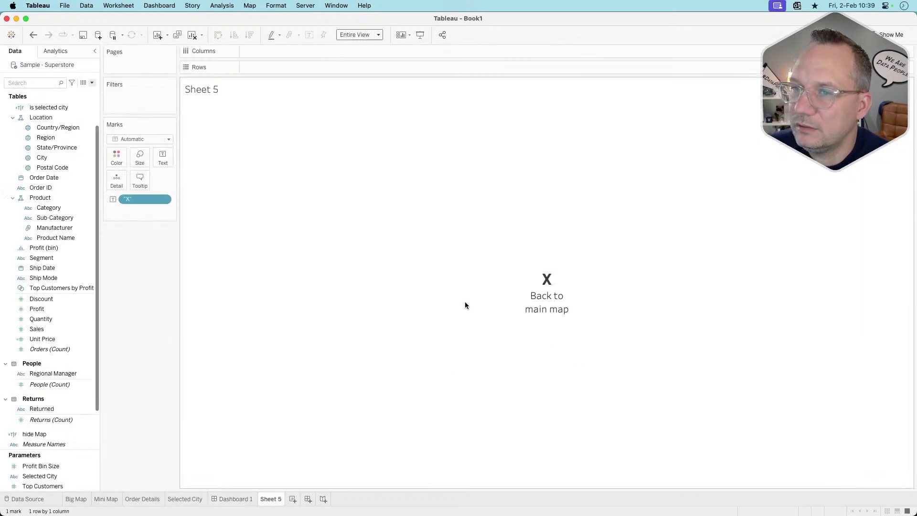
{"action": "left_click", "coordinate": [162, 162]}
{"action": "left_click", "coordinate": [248, 179]}
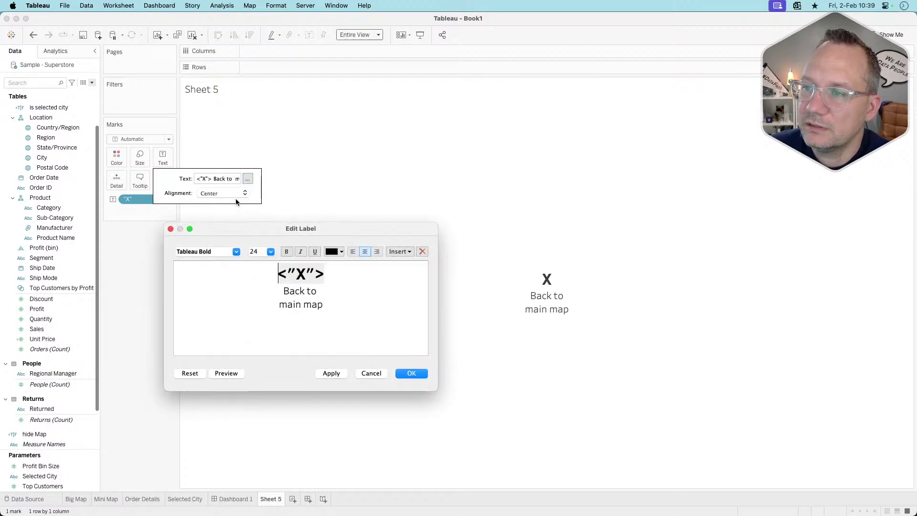
{"action": "left_click_drag", "start_coordinate": [329, 311], "coordinate": [273, 289]}
{"action": "left_click", "coordinate": [271, 252]}
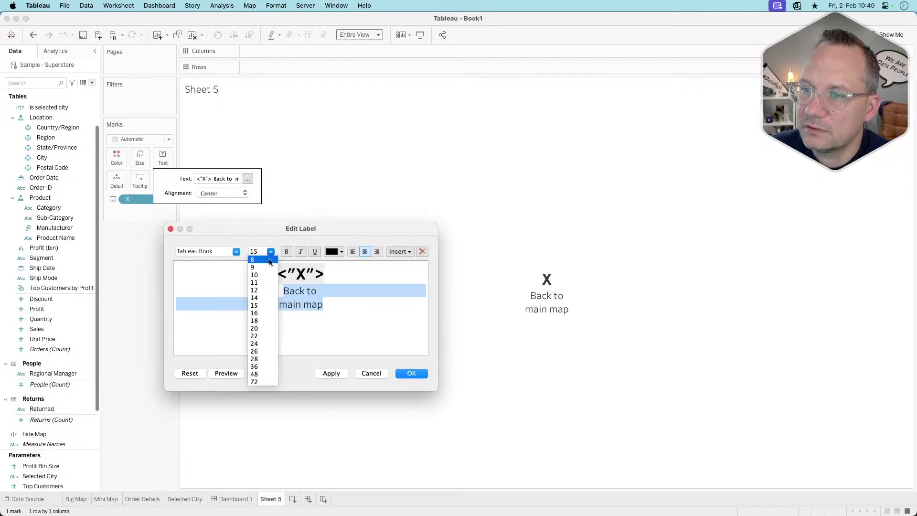
{"action": "left_click", "coordinate": [261, 283]}
{"action": "left_click", "coordinate": [340, 373]}
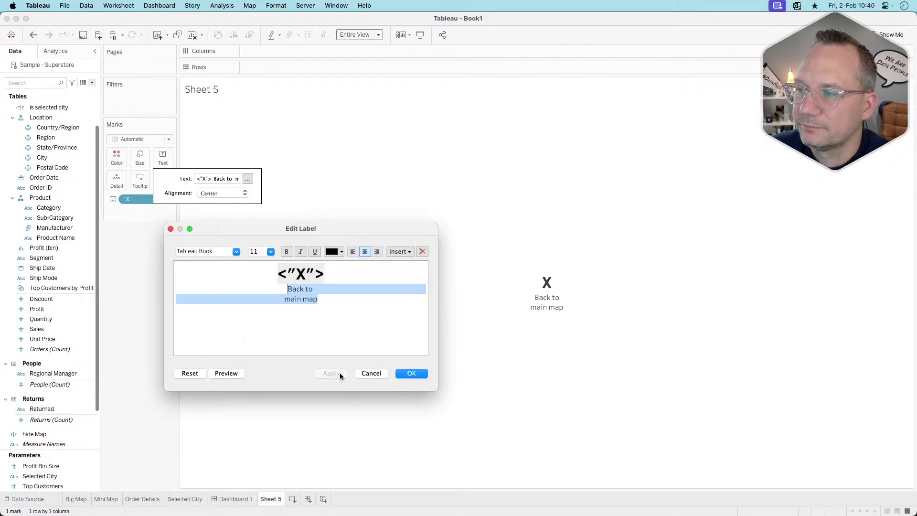
{"action": "left_click", "coordinate": [409, 374]}
Select the container on Dashboard 1 that holds the mini map row and the order details
{"action": "left_click", "coordinate": [235, 499]}
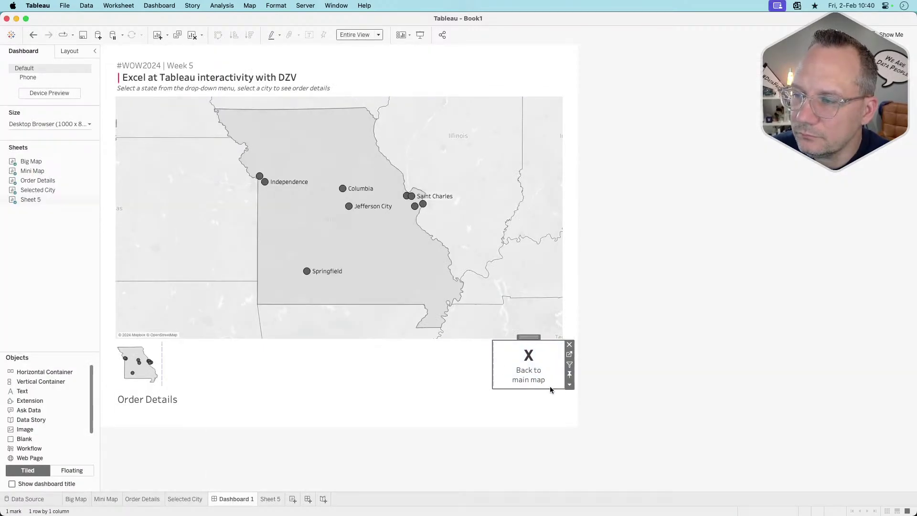
{"action": "double_click", "coordinate": [513, 361]}
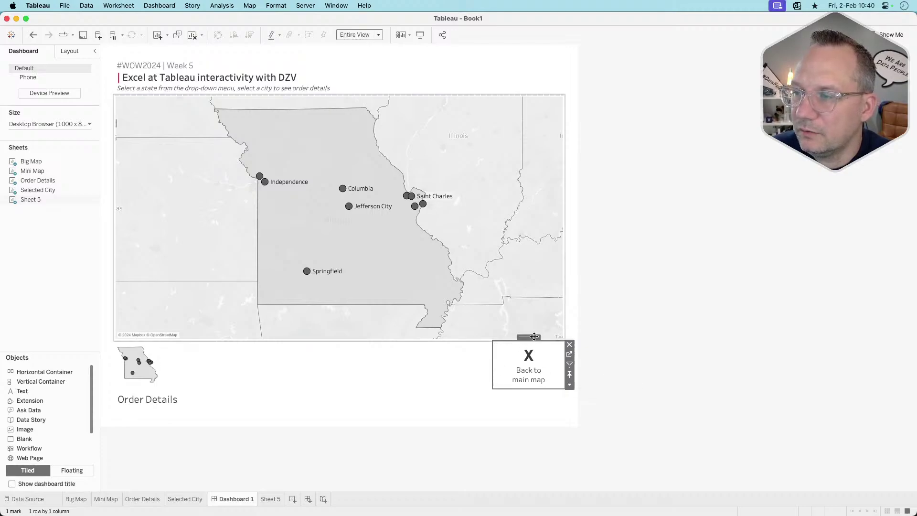
{"action": "double_click", "coordinate": [339, 337]}
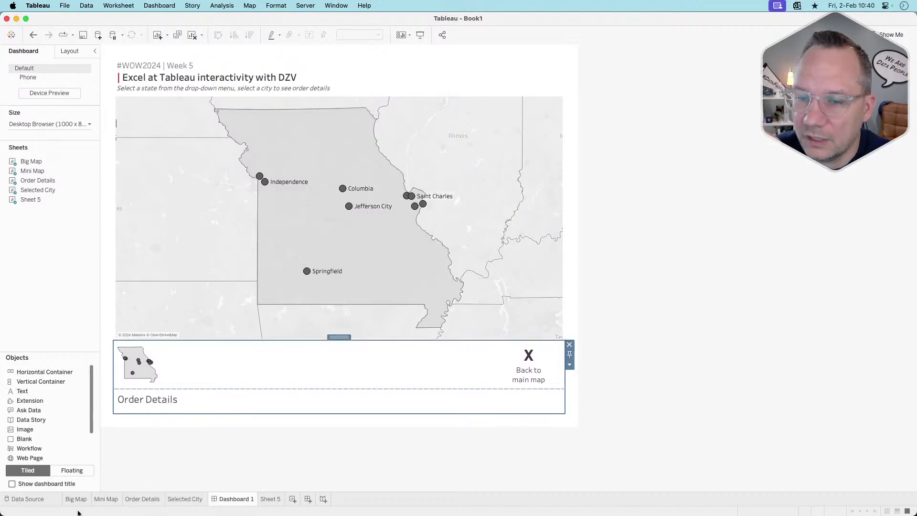
Duplicate the hide Map calculation and edit the copy to be named Hide Order Details with the formula [Selected City]!='X'
{"action": "left_click", "coordinate": [270, 499]}
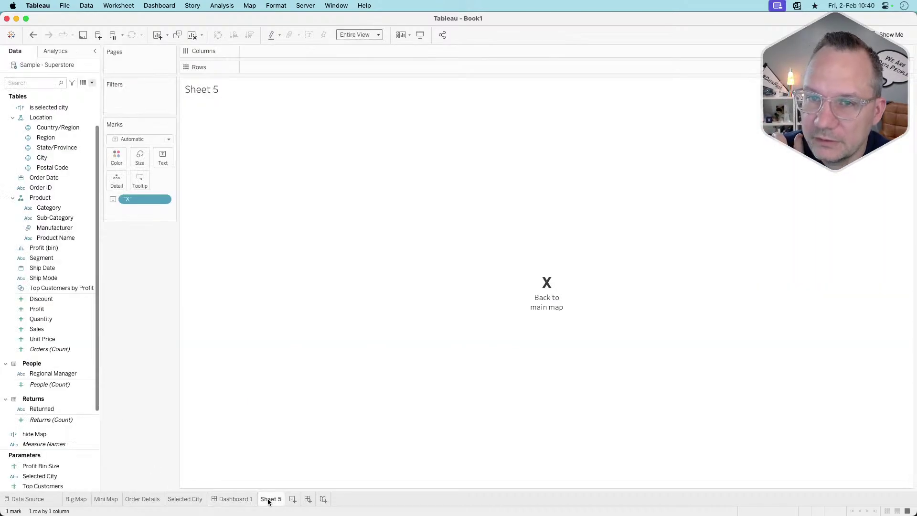
{"action": "right_click", "coordinate": [39, 434]}
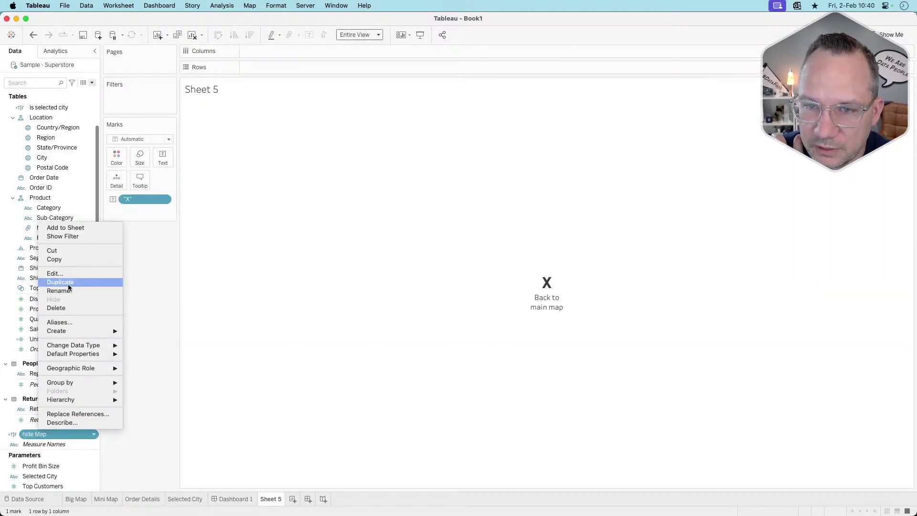
{"action": "left_click", "coordinate": [61, 282]}
{"action": "right_click", "coordinate": [46, 444]}
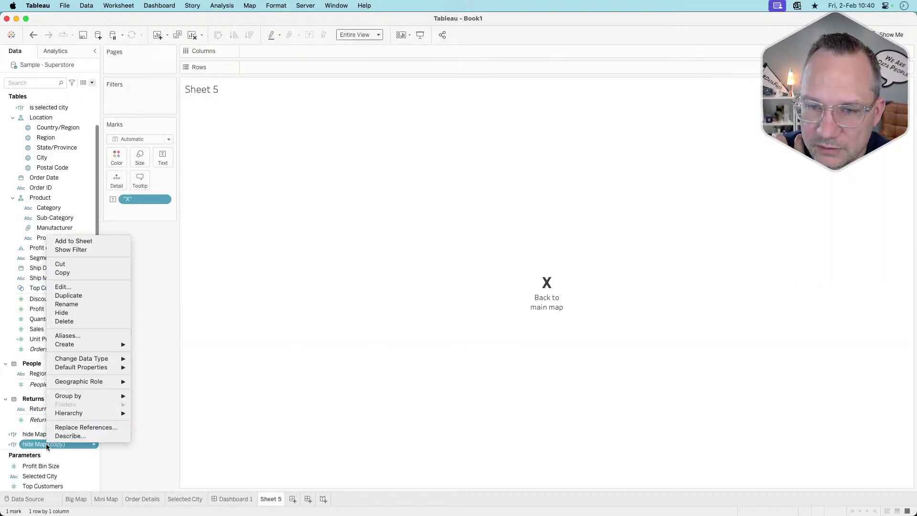
{"action": "left_click", "coordinate": [67, 287]}
{"action": "left_click", "coordinate": [328, 256]}
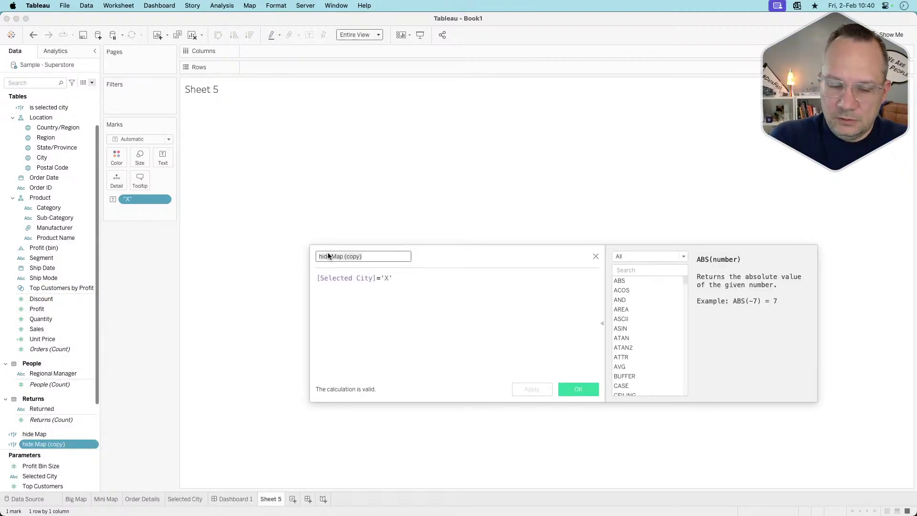
{"action": "key", "text": "super+a"}
{"action": "type", "text": "Hid"}
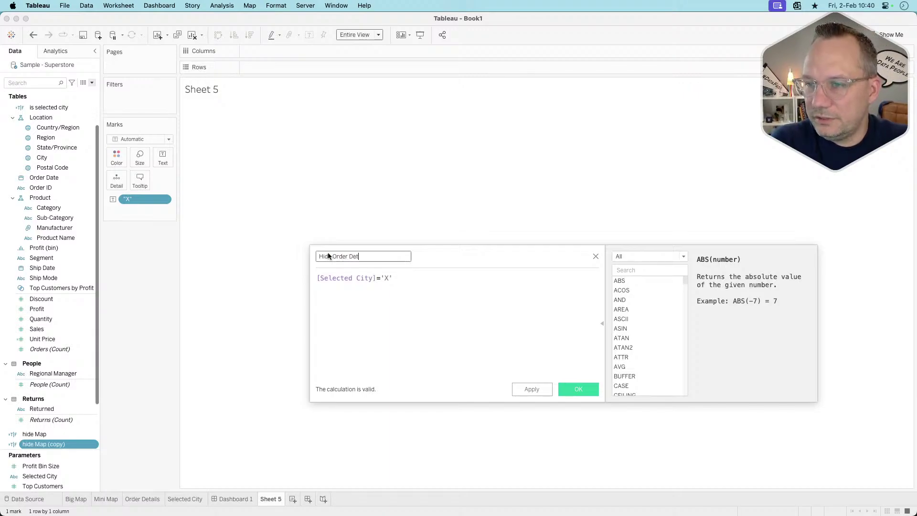
{"action": "left_click", "coordinate": [377, 278]}
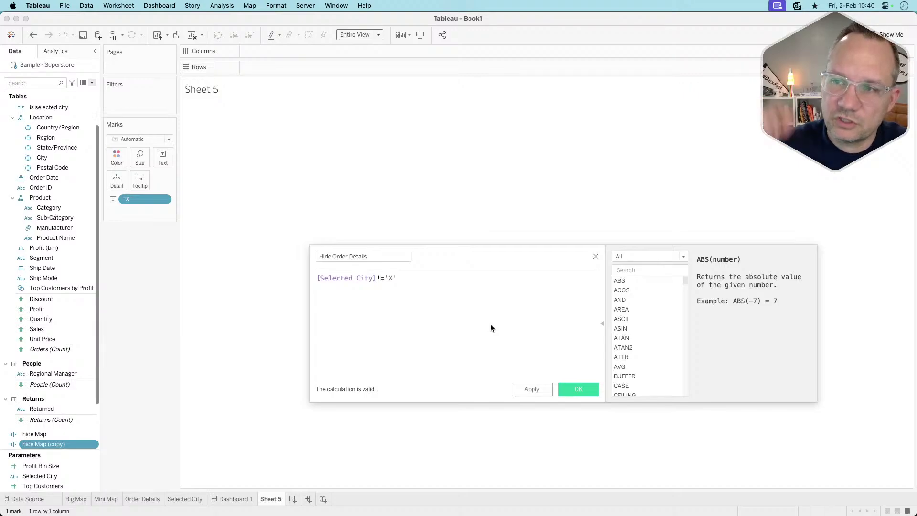
{"action": "left_click", "coordinate": [570, 387]}
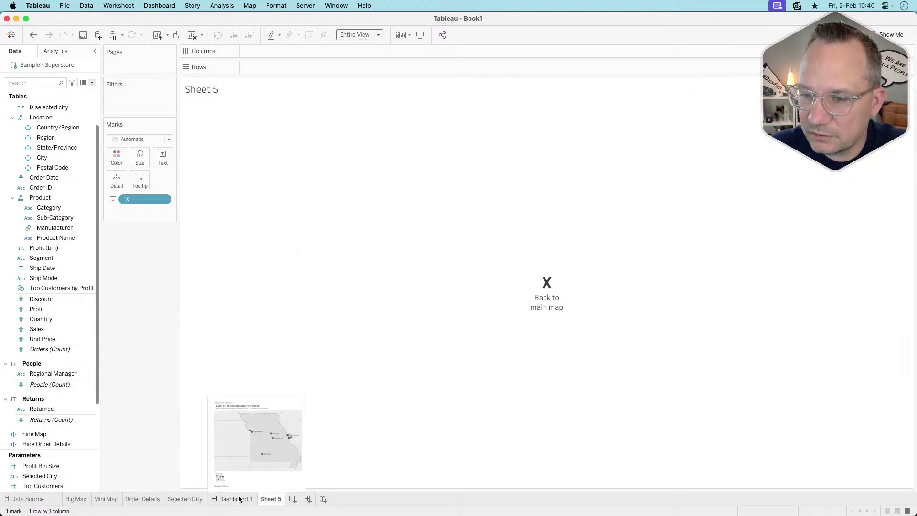
Rename Sheet 5 as Reset
{"action": "double_click", "coordinate": [267, 499]}
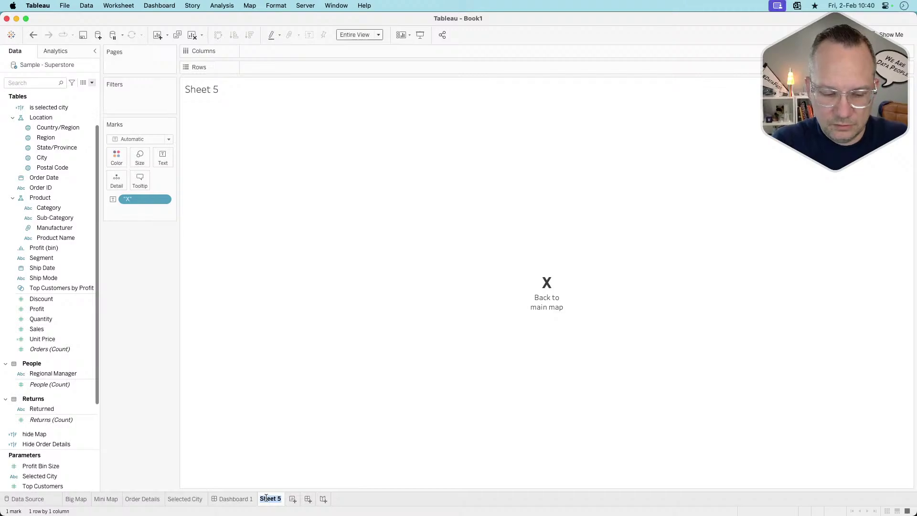
{"action": "type", "text": "Reset"}
{"action": "key", "text": "Return"}
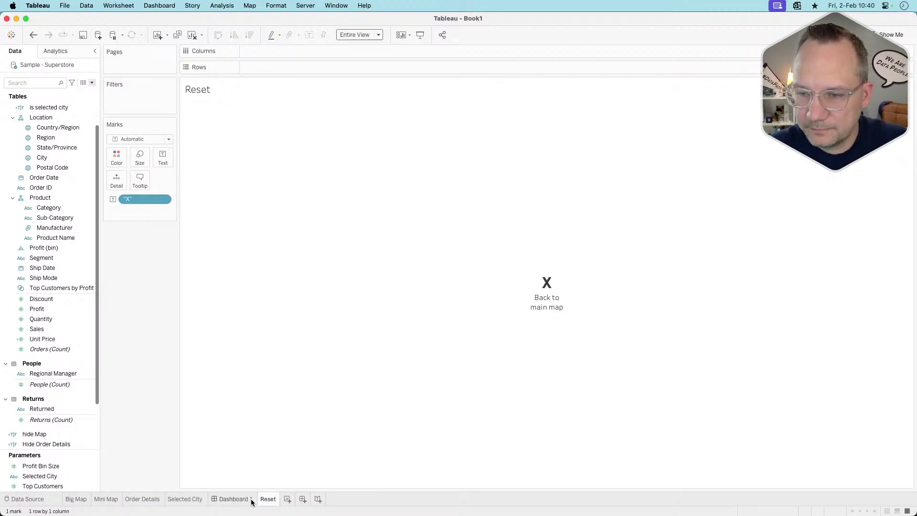
Test the big map on Dashboard 1 by selecting Independence and returning with the "Back to main map" mark
{"action": "left_click", "coordinate": [244, 498]}
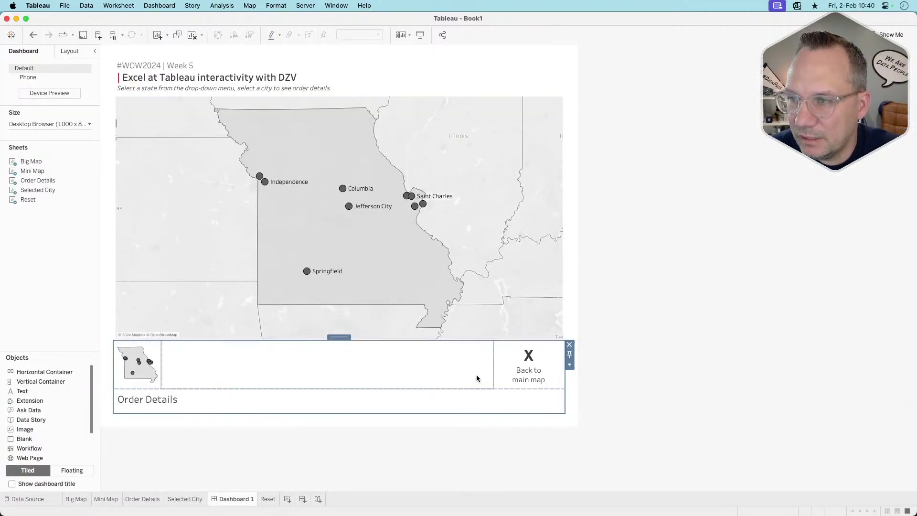
{"action": "left_click", "coordinate": [265, 184]}
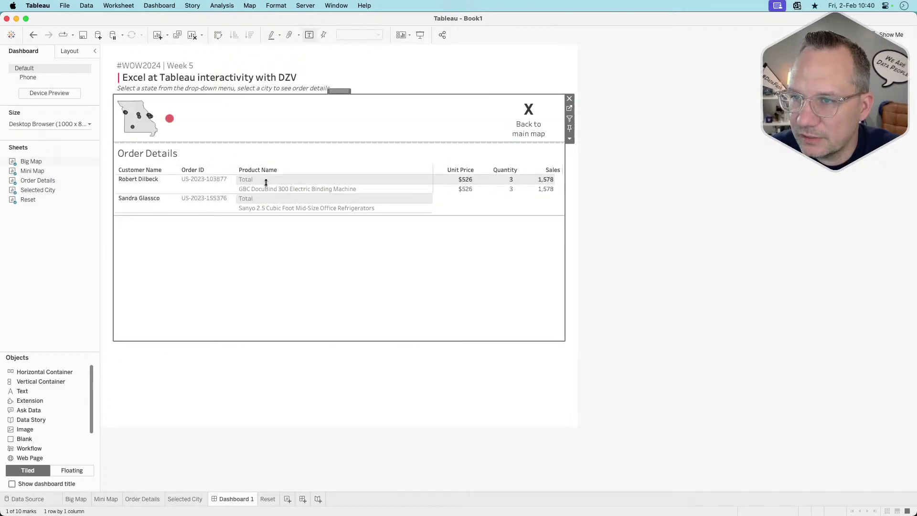
{"action": "left_click", "coordinate": [535, 121]}
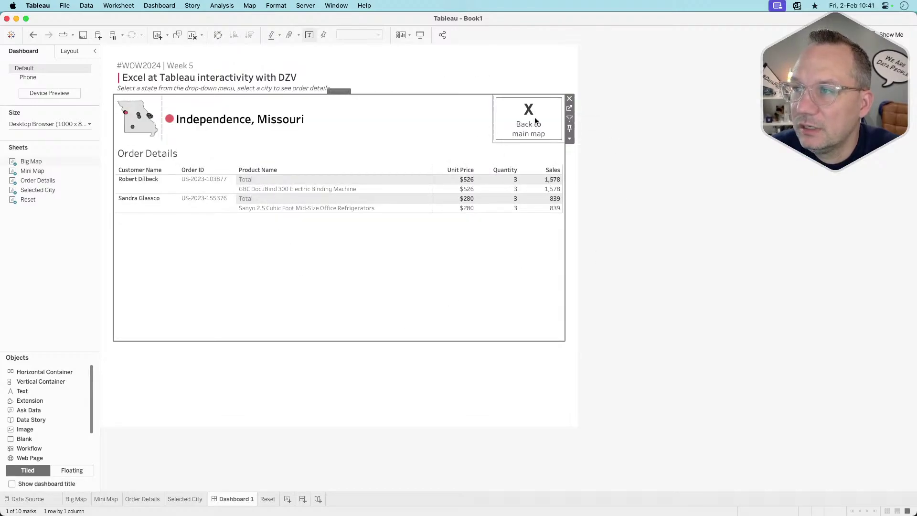
{"action": "left_click", "coordinate": [532, 114]}
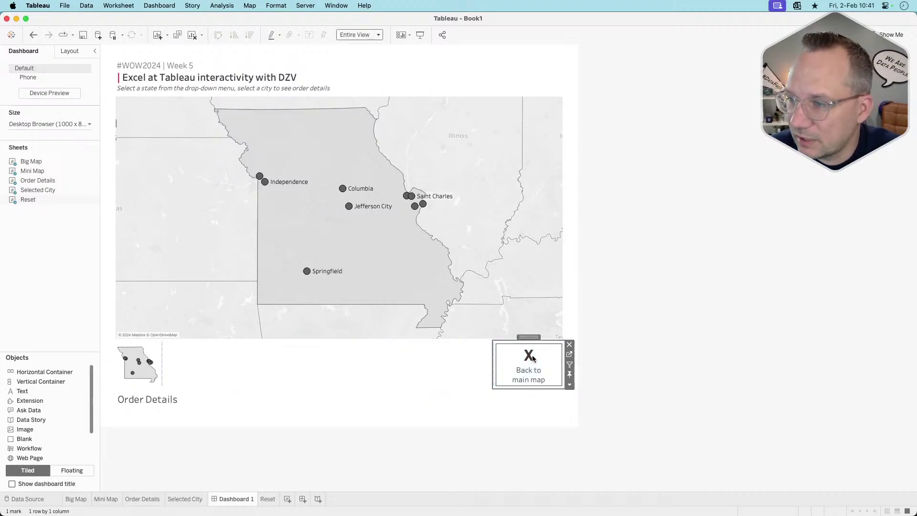
Control the visibility of the vertical container holding the mini map row and order details with the Hide Order Details value
{"action": "left_click", "coordinate": [530, 338]}
{"action": "left_click", "coordinate": [363, 362]}
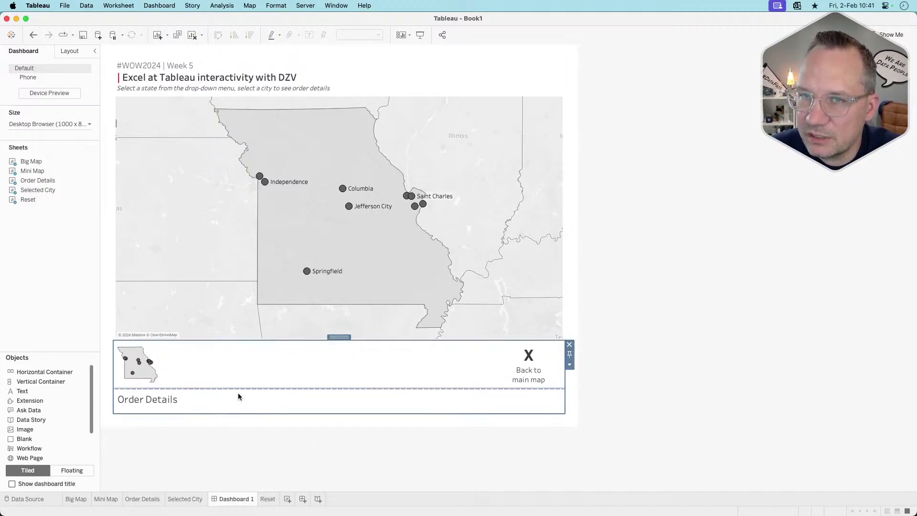
{"action": "left_click", "coordinate": [69, 52]}
{"action": "left_click", "coordinate": [12, 111]}
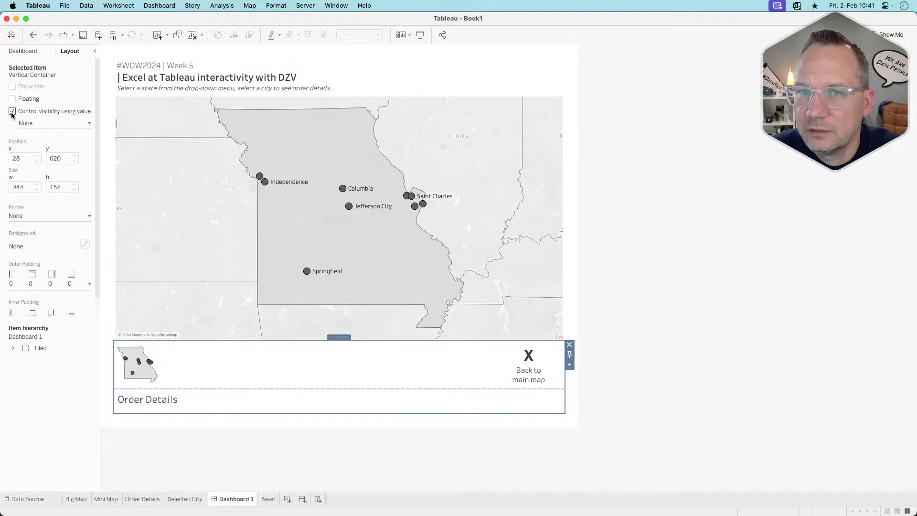
{"action": "left_click", "coordinate": [30, 125]}
{"action": "left_click", "coordinate": [42, 156]}
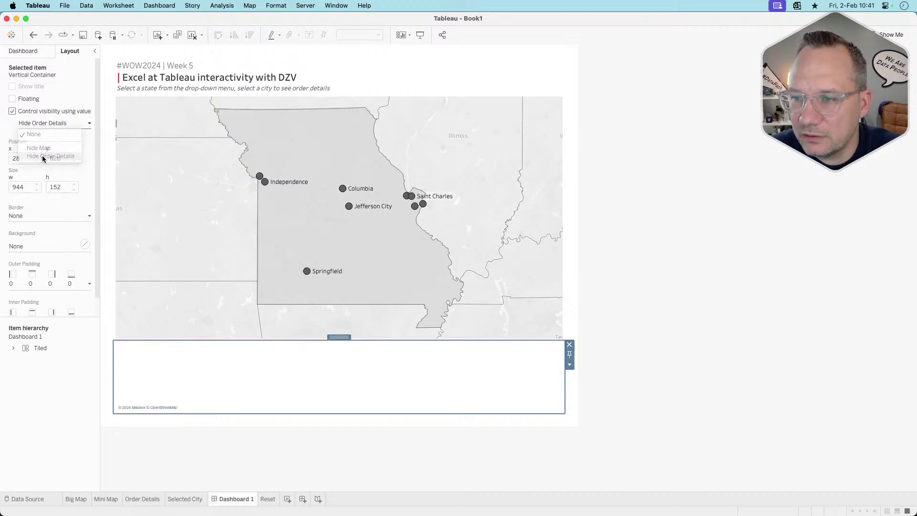
{"action": "left_click", "coordinate": [745, 177]}
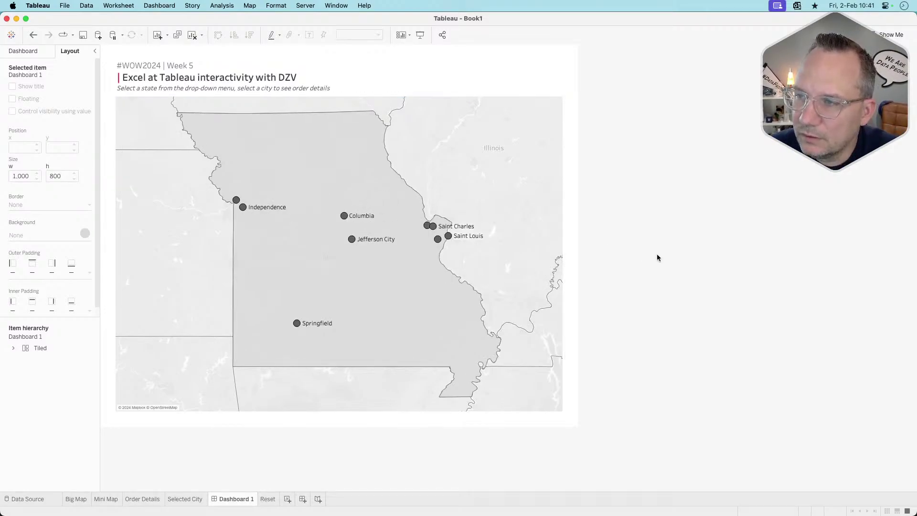
Test the zone swapping by selecting the city mark just northwest of Independence and returning to the main map
{"action": "mouse_move", "coordinate": [250, 212]}
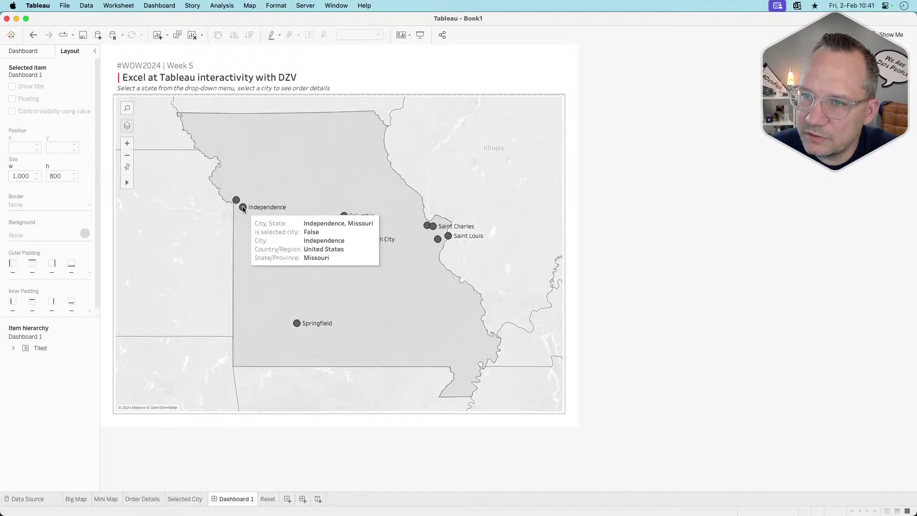
{"action": "left_click", "coordinate": [237, 202]}
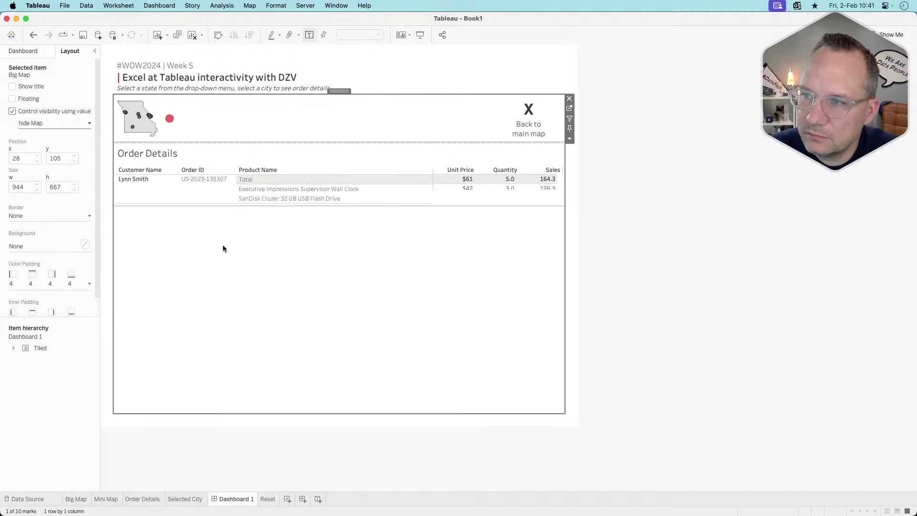
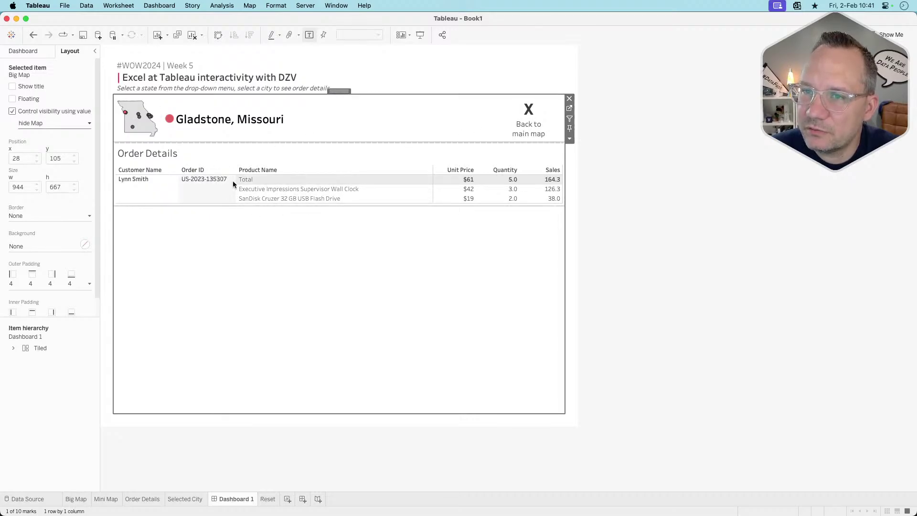
{"action": "left_click", "coordinate": [534, 117]}
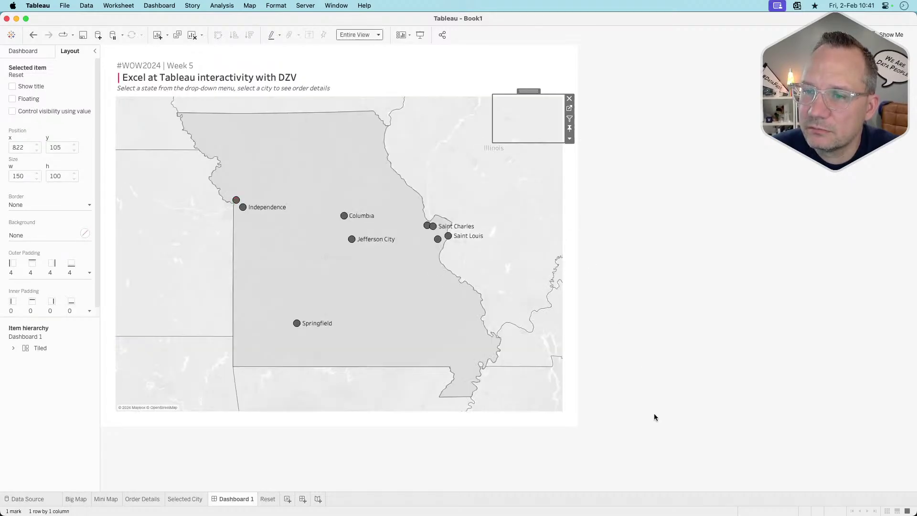
{"action": "left_click", "coordinate": [654, 414]}
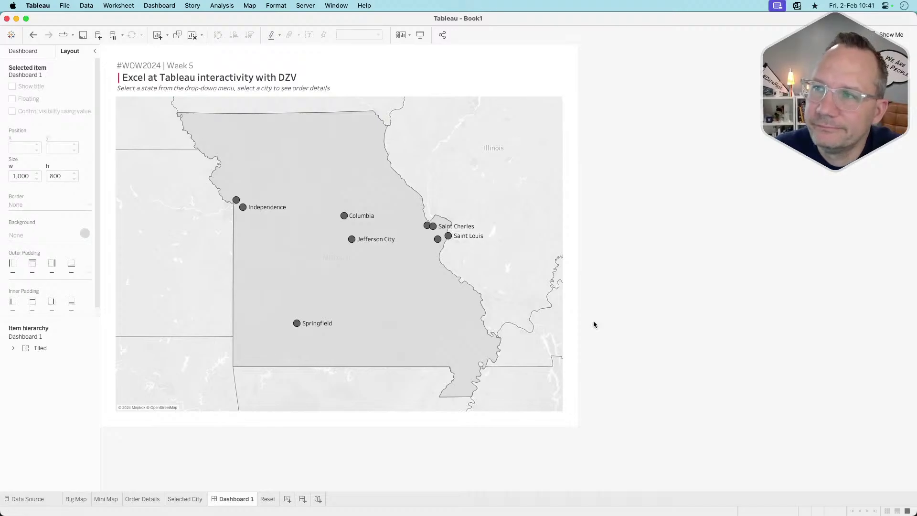
Test Dashboard 1 in presentation mode by selecting Gladstone and Jefferson City, returning to the main map each time, and leave the mode
{"action": "left_click", "coordinate": [420, 34]}
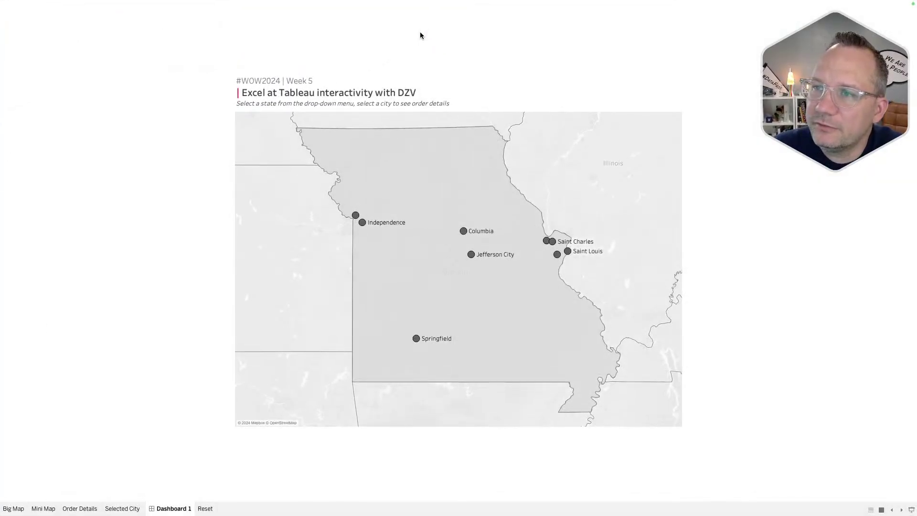
{"action": "left_click", "coordinate": [355, 215]}
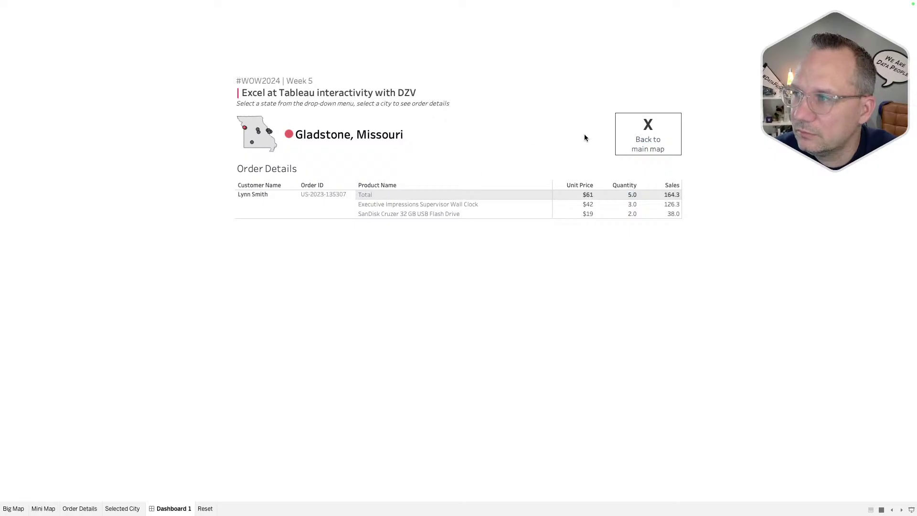
{"action": "left_click", "coordinate": [657, 133]}
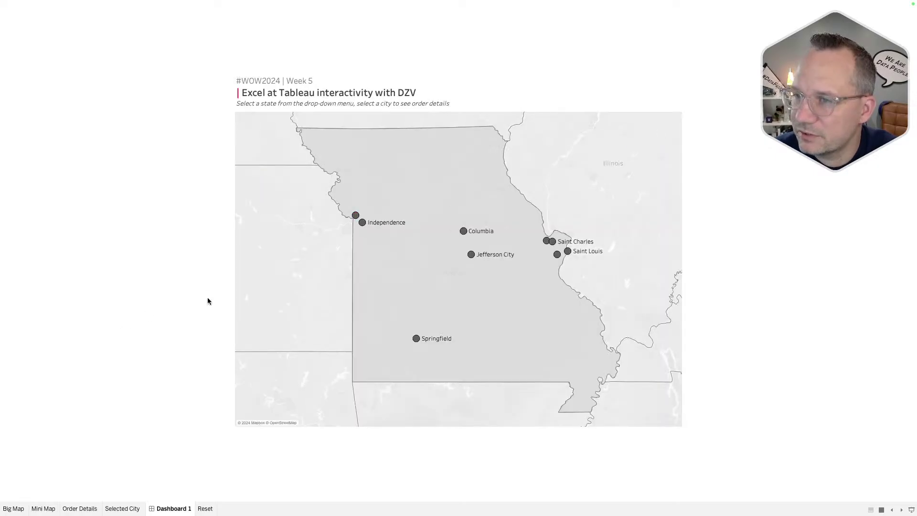
{"action": "mouse_move", "coordinate": [364, 223]}
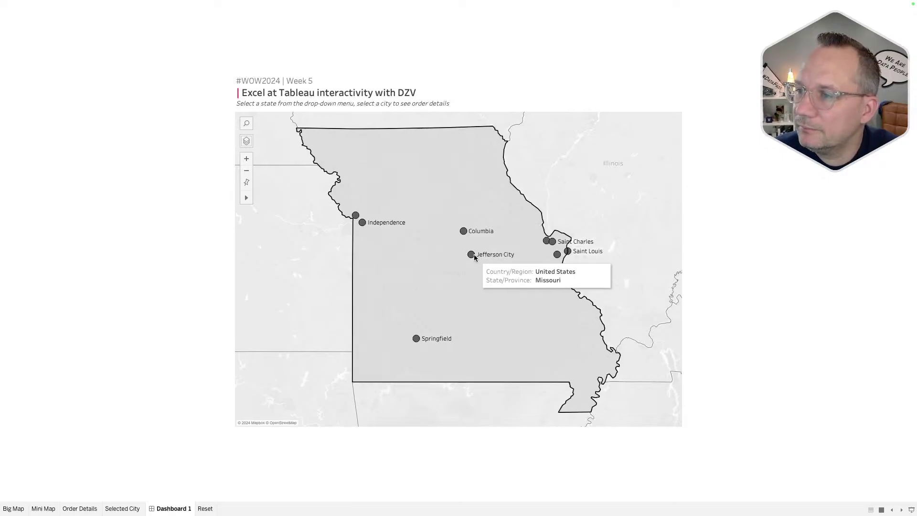
{"action": "left_click", "coordinate": [472, 255]}
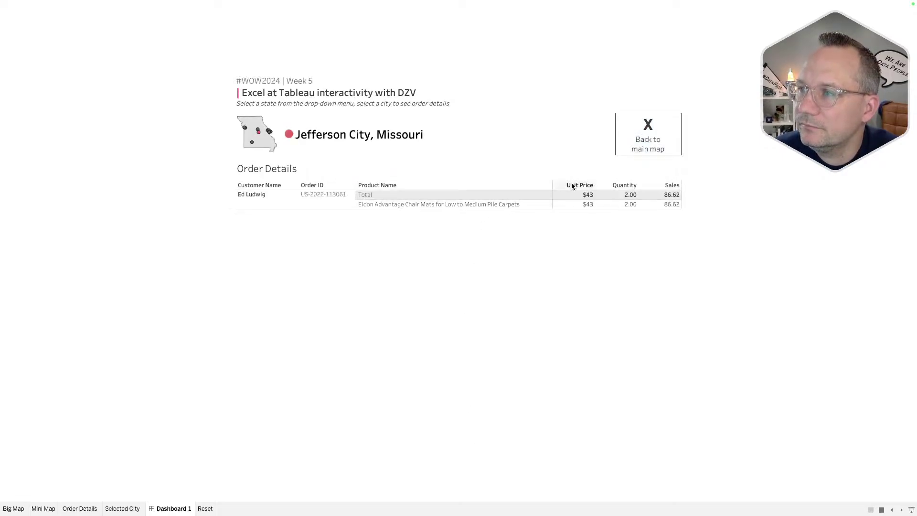
{"action": "left_click", "coordinate": [648, 138]}
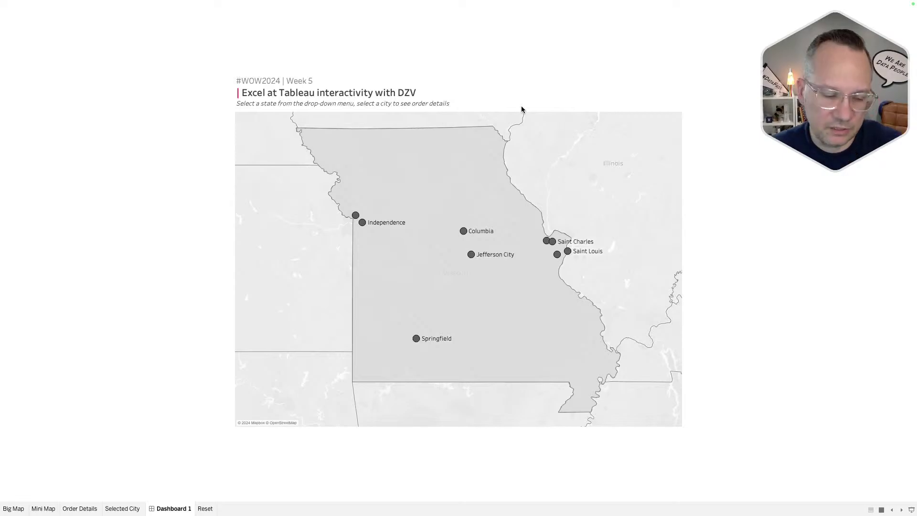
{"action": "key", "text": "Escape"}
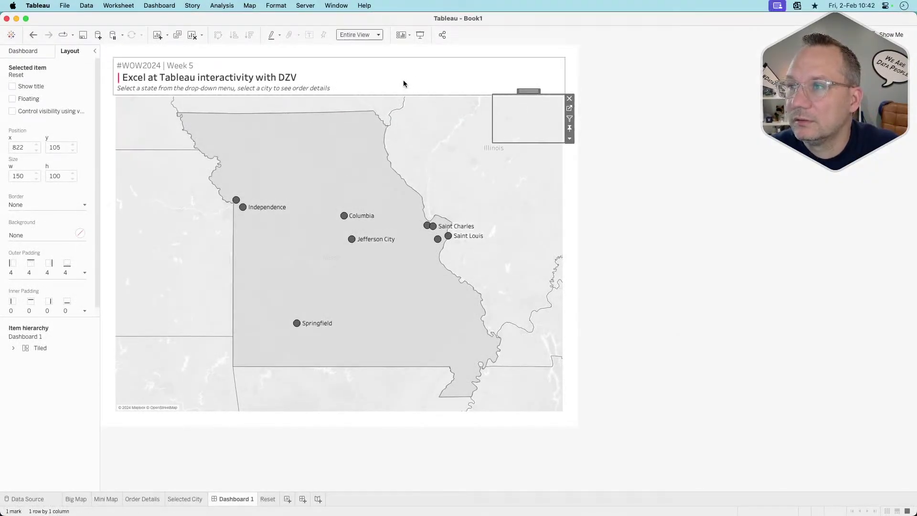
Try to add a horizontal container around the title text of Dashboard 1
{"action": "left_click", "coordinate": [403, 84]}
{"action": "left_click", "coordinate": [36, 52]}
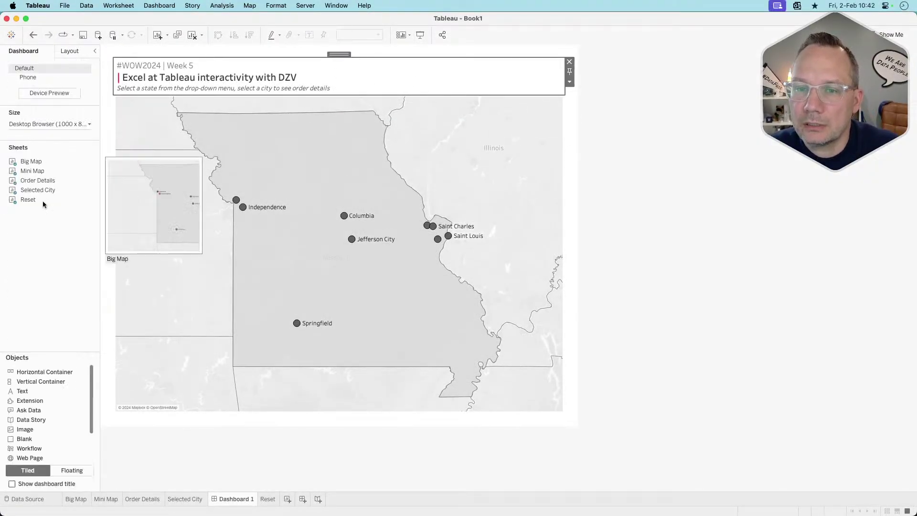
{"action": "left_click_drag", "start_coordinate": [43, 372], "coordinate": [341, 76]}
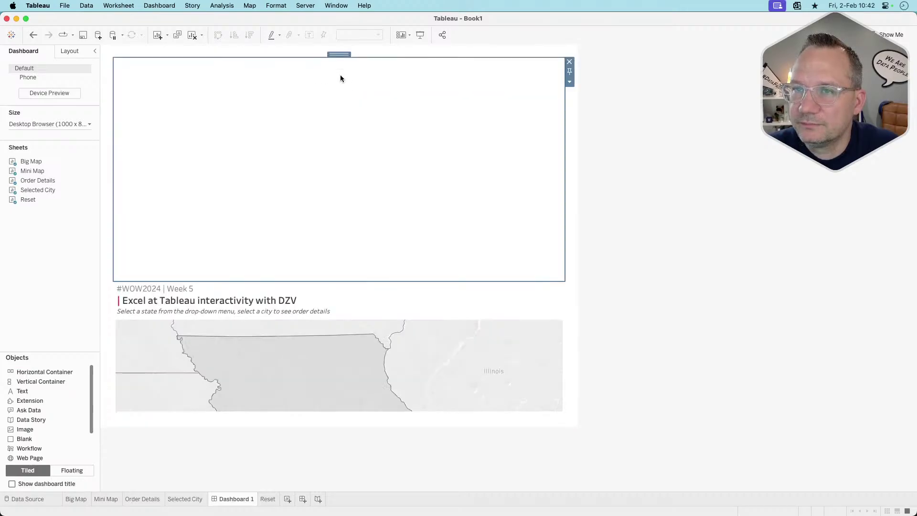
{"action": "left_click", "coordinate": [339, 296]}
{"action": "left_click_drag", "start_coordinate": [342, 279], "coordinate": [340, 218]}
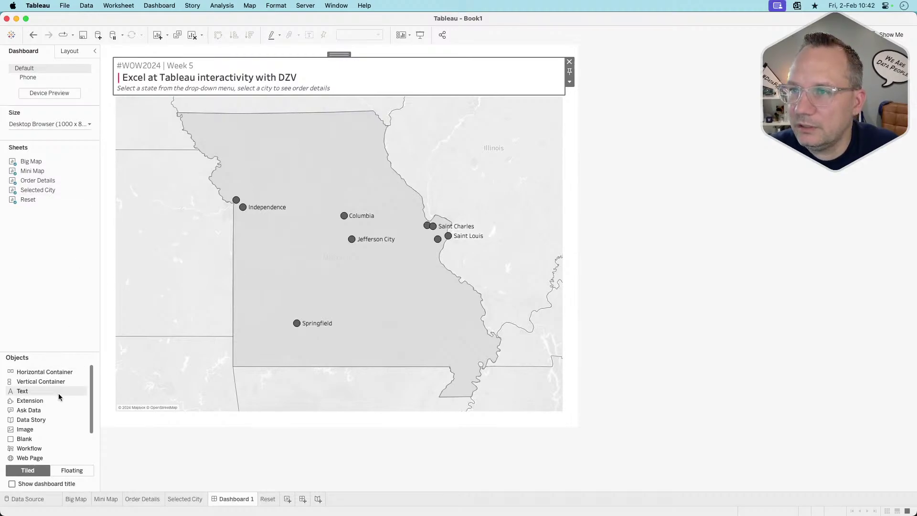
Show the State/Province filter of the big map on Dashboard 1
{"action": "left_click", "coordinate": [486, 140]}
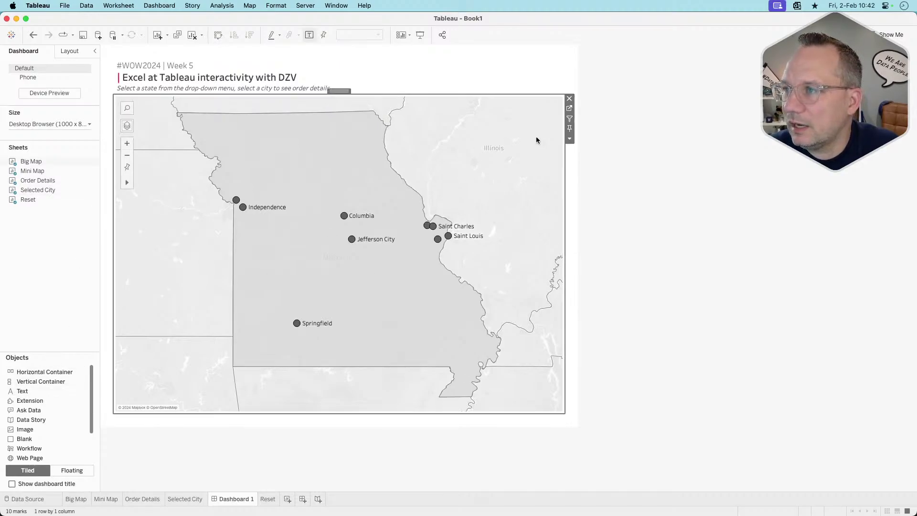
{"action": "left_click", "coordinate": [569, 139]}
{"action": "mouse_move", "coordinate": [622, 210]}
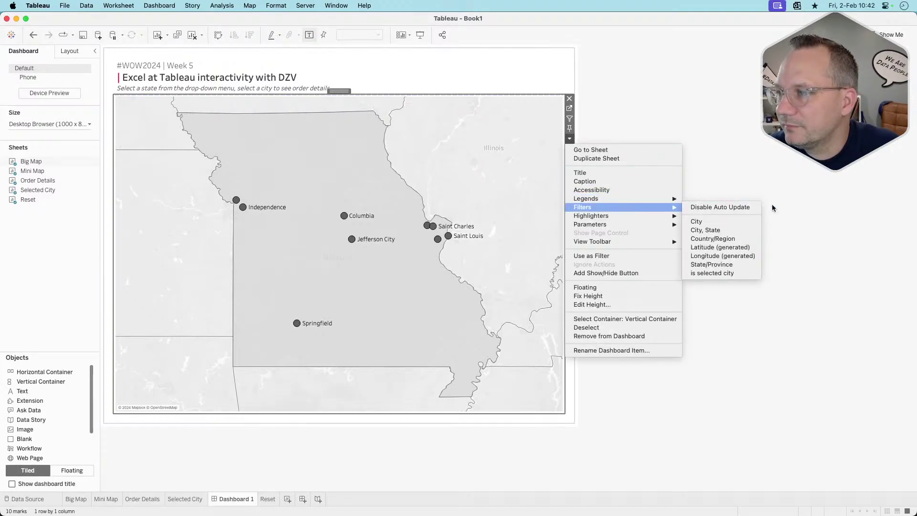
{"action": "left_click", "coordinate": [733, 268]}
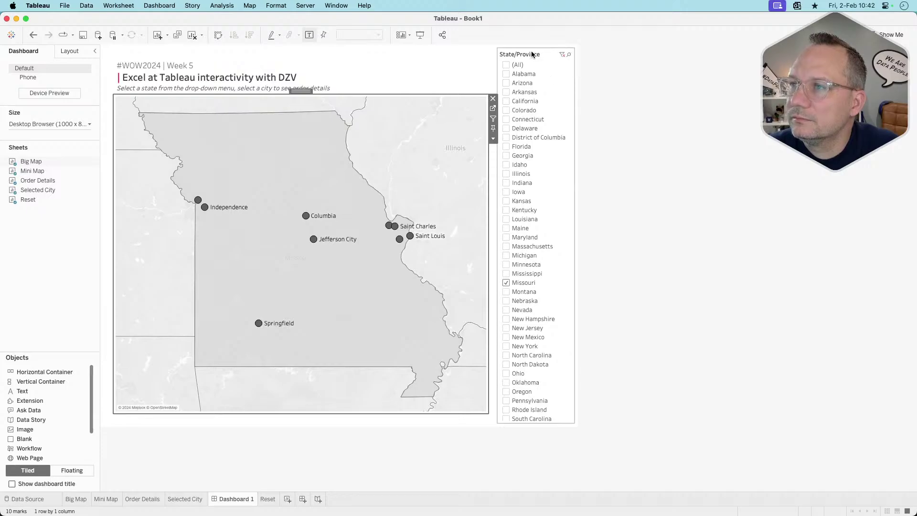
Change the State/Province filter to a single value dropdown and move it beside the dashboard title, above the map
{"action": "left_click", "coordinate": [579, 72]}
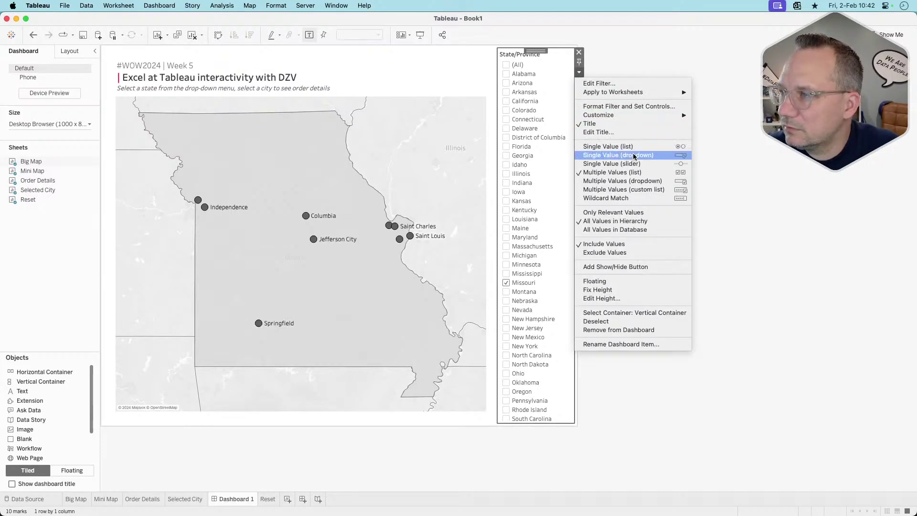
{"action": "left_click", "coordinate": [648, 158]}
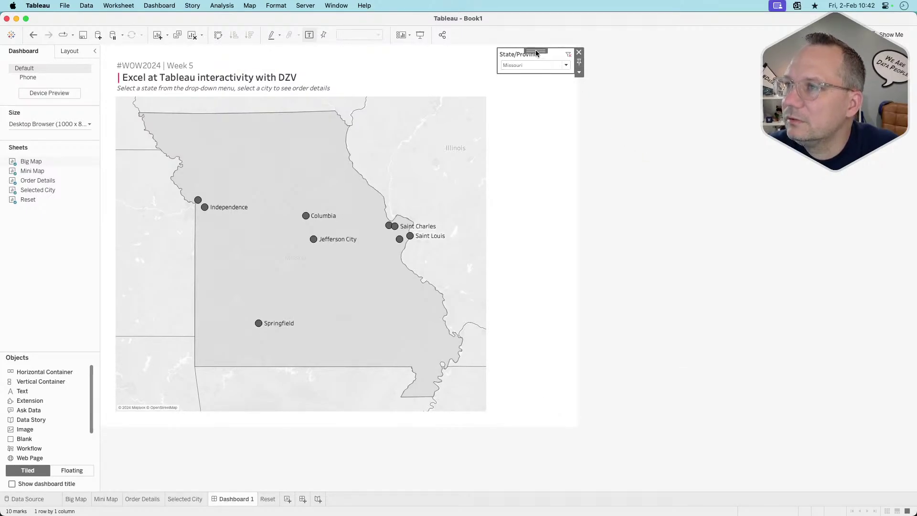
{"action": "left_click_drag", "start_coordinate": [536, 50], "coordinate": [460, 65]}
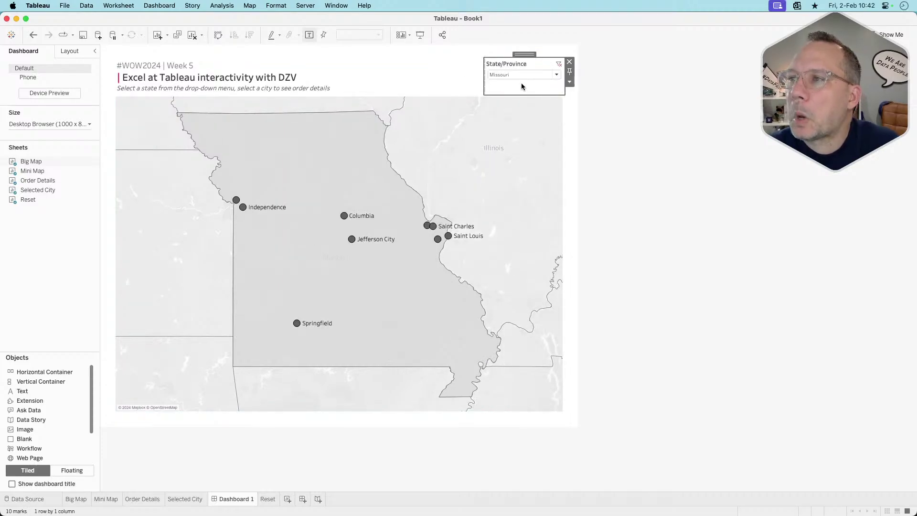
Set the top inner padding of the State/Province filter to 25
{"action": "left_click", "coordinate": [70, 51]}
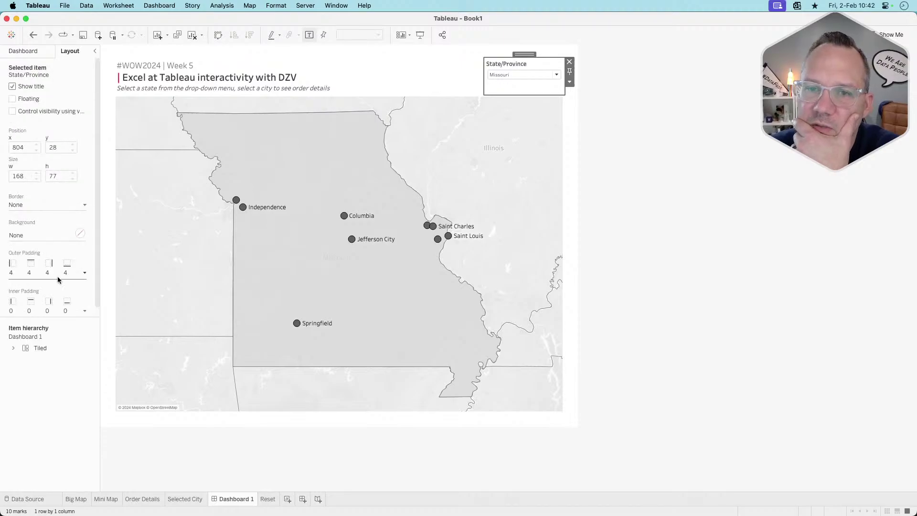
{"action": "left_click", "coordinate": [36, 311]}
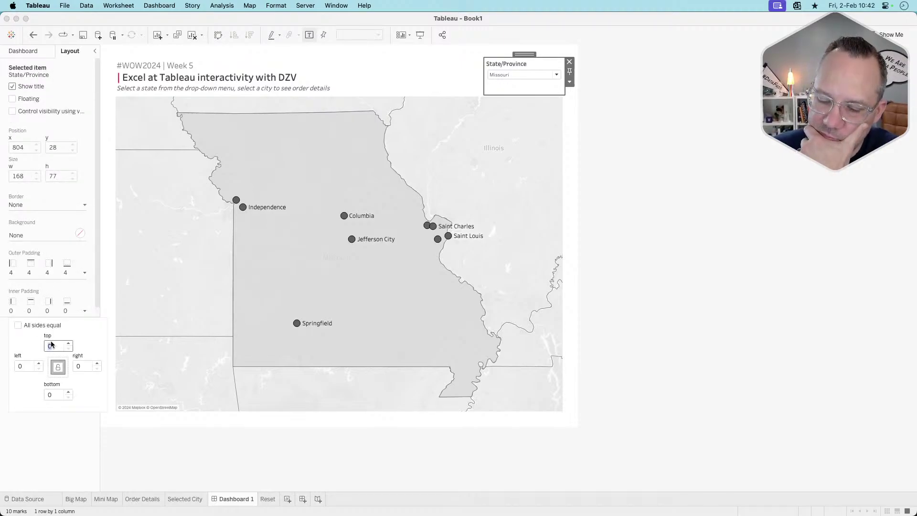
{"action": "type", "text": "50"}
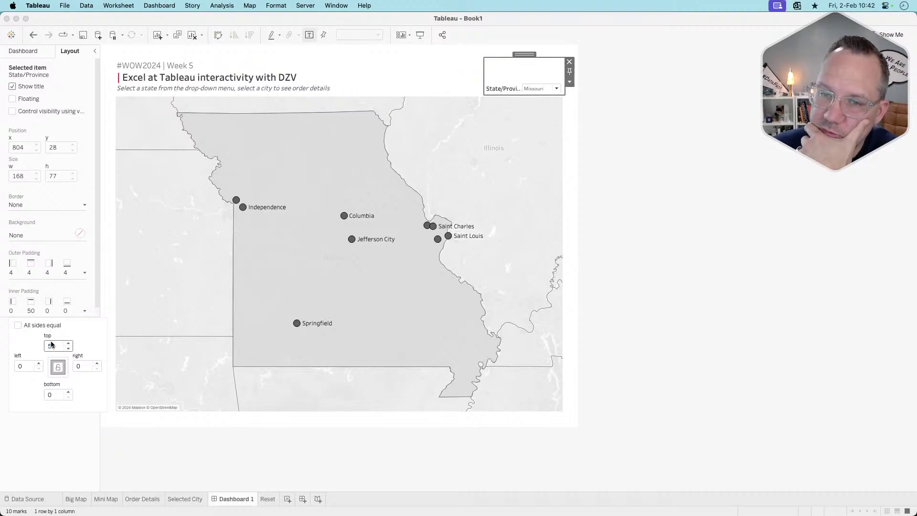
{"action": "type", "text": "25"}
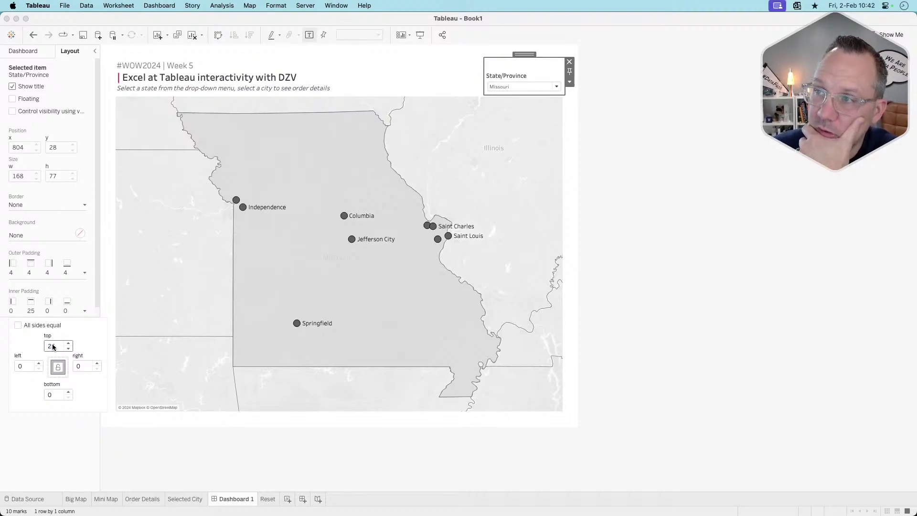
{"action": "left_click", "coordinate": [640, 244]}
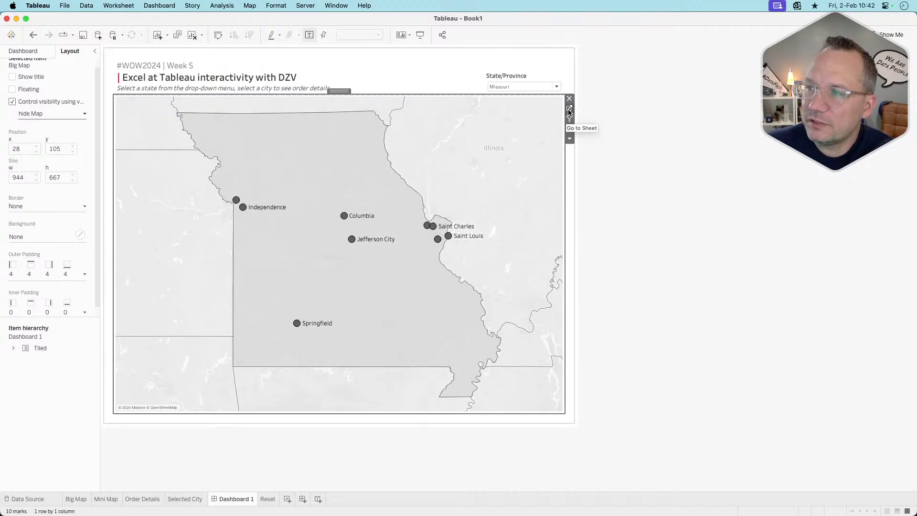
Disable selection of the State/Province marks layer on the Big Map sheet
{"action": "left_click", "coordinate": [568, 112]}
{"action": "left_click", "coordinate": [144, 305]}
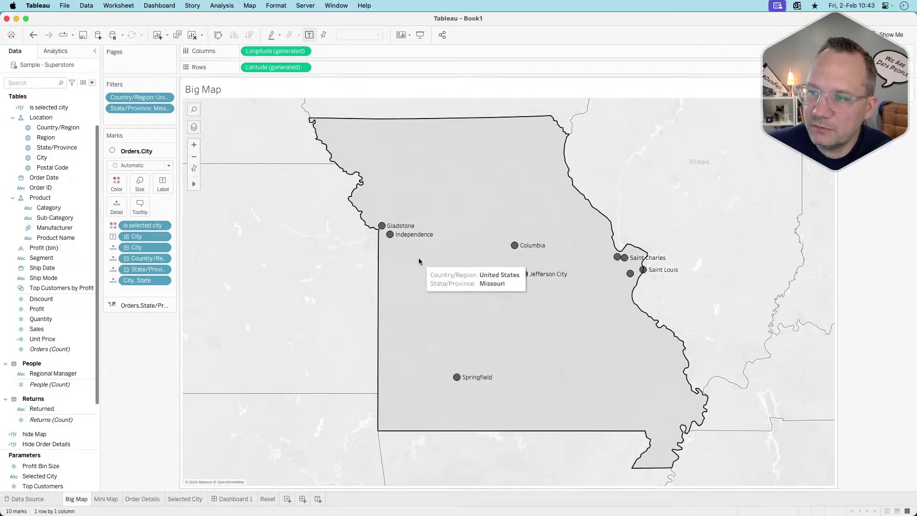
{"action": "left_click", "coordinate": [448, 269]}
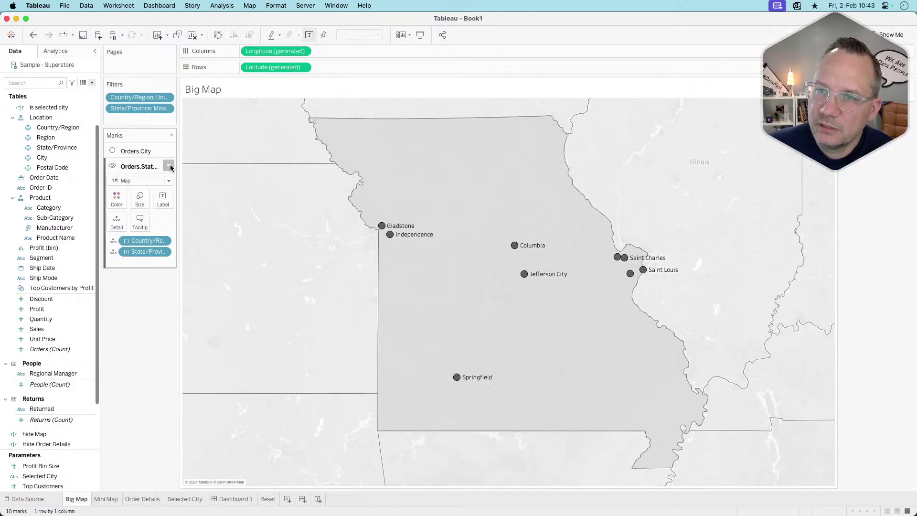
{"action": "left_click", "coordinate": [169, 165]}
{"action": "left_click", "coordinate": [137, 177]}
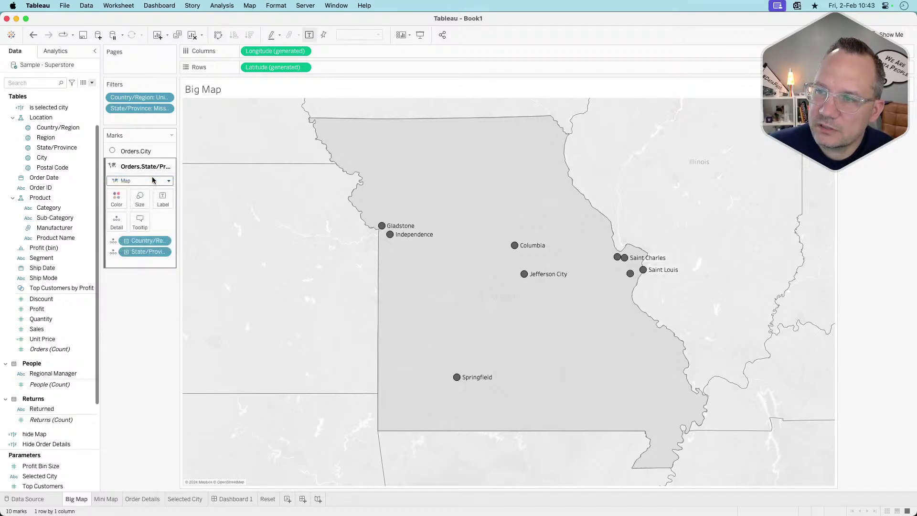
Turn off map search, layer control, view toolbar and pan and zoom in the Big Map sheet's map options
{"action": "scroll", "coordinate": [425, 363], "scroll_direction": "up", "scroll_amount": 3}
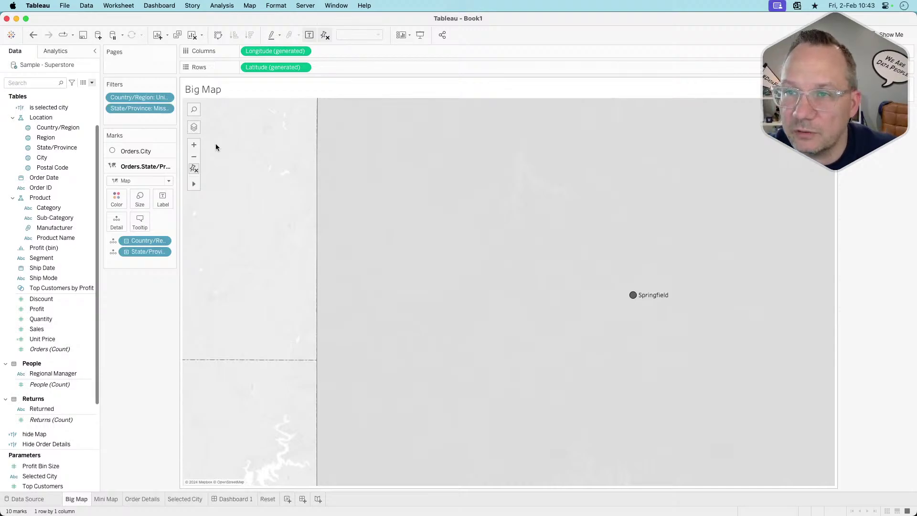
{"action": "left_click", "coordinate": [194, 168]}
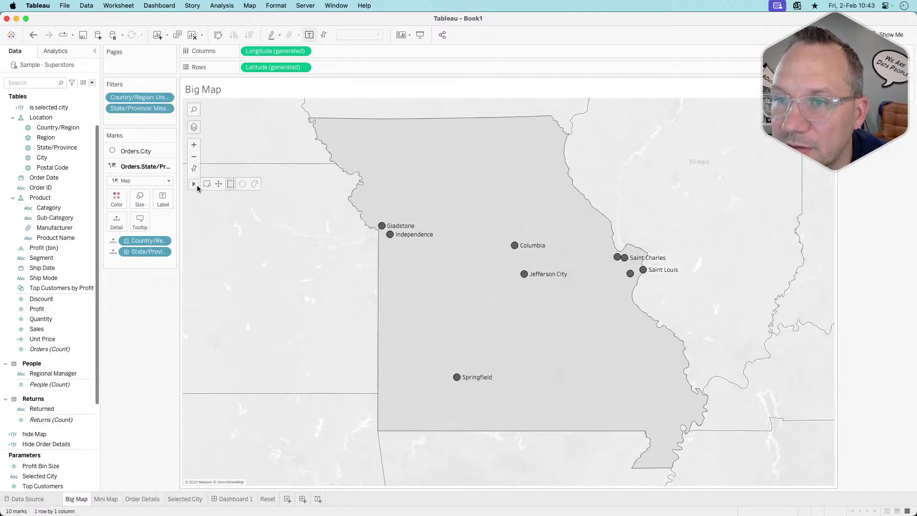
{"action": "right_click", "coordinate": [225, 196]}
{"action": "left_click", "coordinate": [260, 313]}
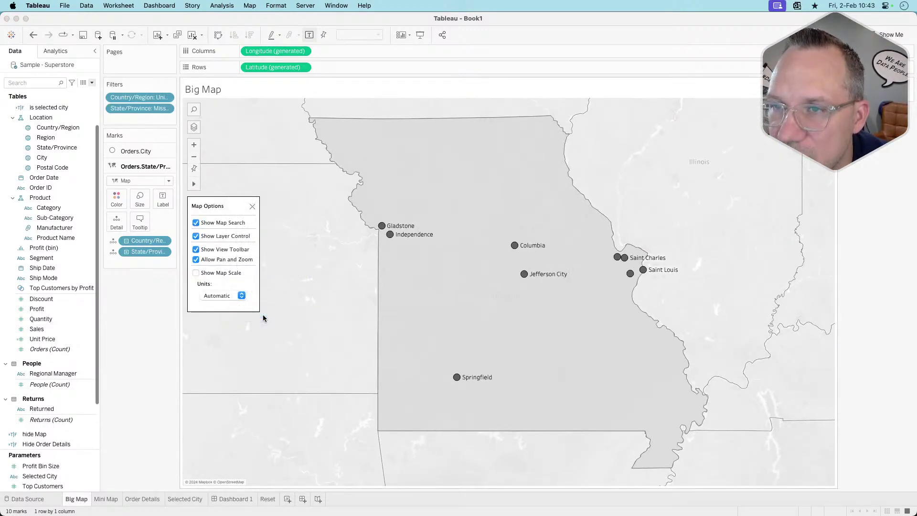
{"action": "left_click", "coordinate": [196, 260]}
{"action": "left_click", "coordinate": [197, 250]}
{"action": "left_click", "coordinate": [196, 236]}
{"action": "left_click", "coordinate": [196, 222]}
{"action": "left_click", "coordinate": [252, 208]}
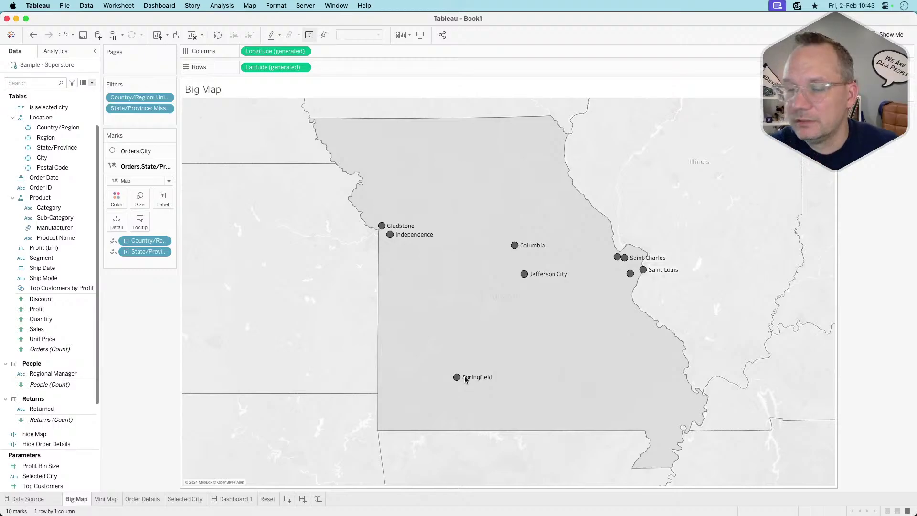
Return to Dashboard 1 and hide all the sheets it uses
{"action": "left_click", "coordinate": [236, 499]}
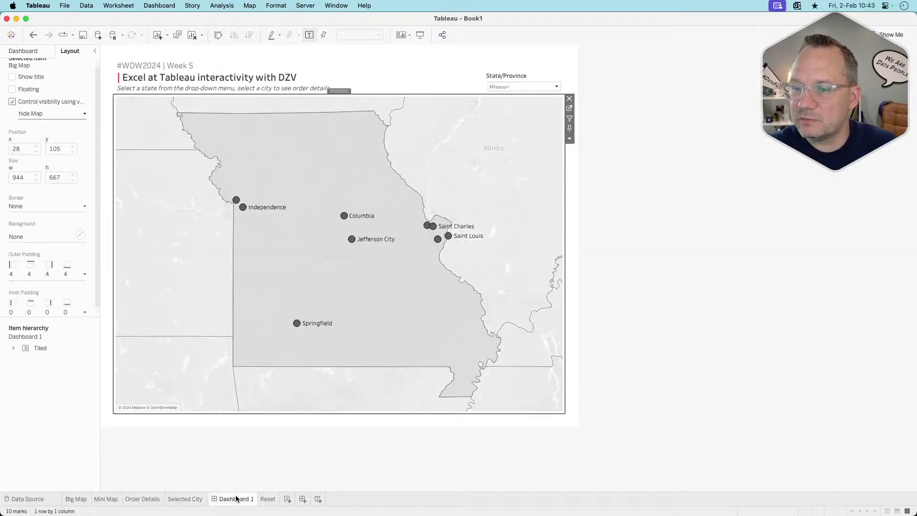
{"action": "right_click", "coordinate": [236, 498]}
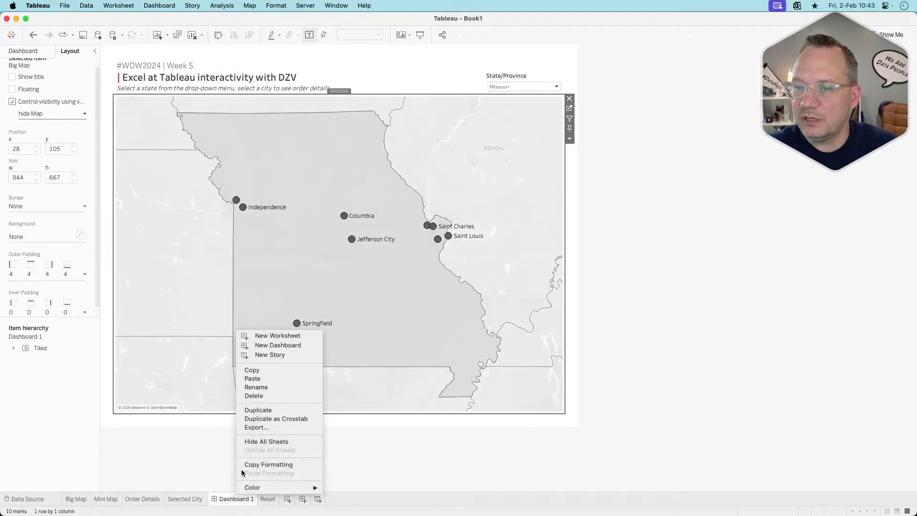
{"action": "left_click", "coordinate": [266, 441]}
{"action": "left_click", "coordinate": [203, 451]}
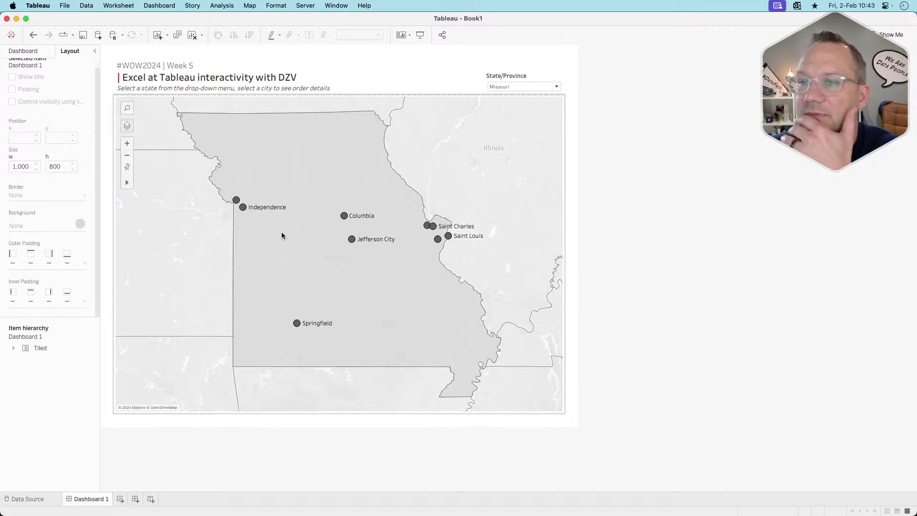
Test the city selection on Dashboard 1 with Independence and Springfield, returning to the main map each time
{"action": "left_click", "coordinate": [243, 207]}
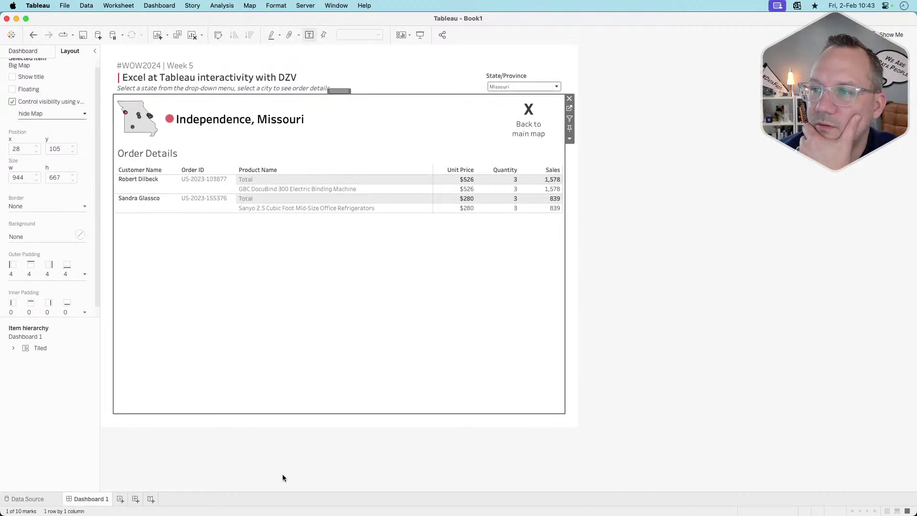
{"action": "left_click", "coordinate": [528, 117]}
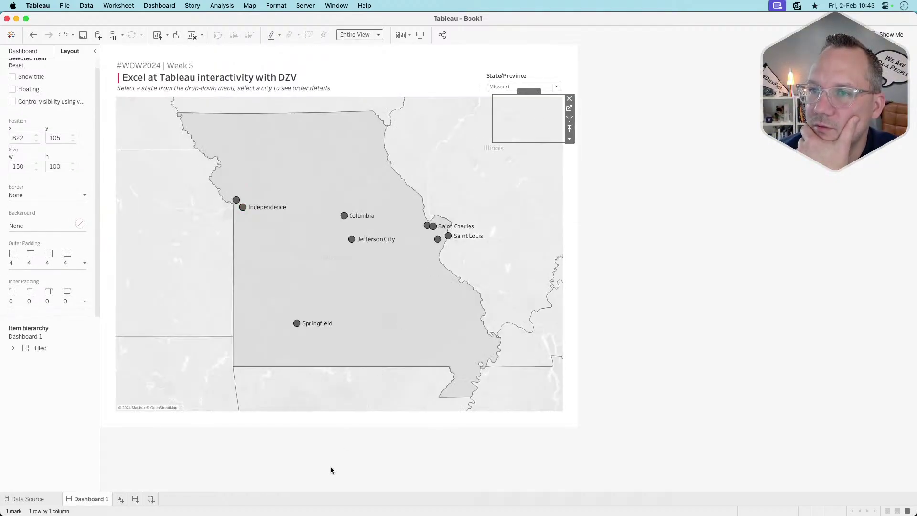
{"action": "left_click", "coordinate": [297, 322]}
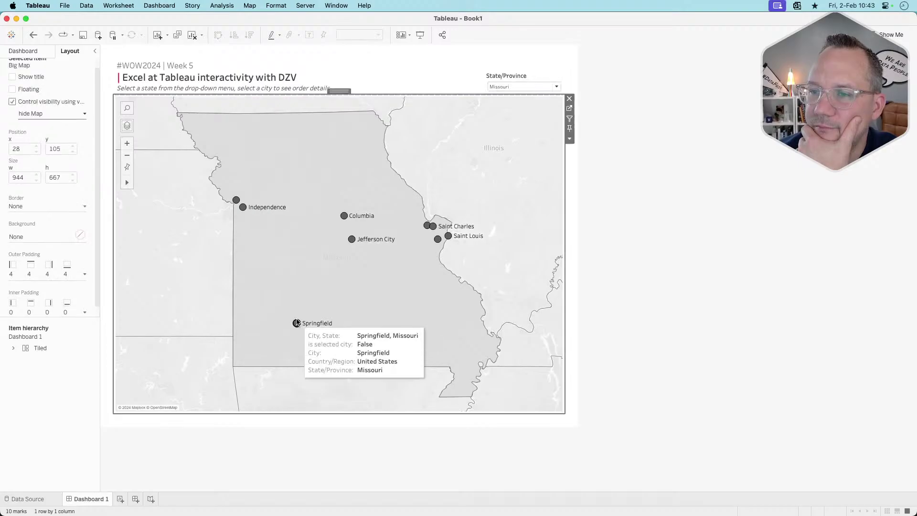
{"action": "left_click", "coordinate": [529, 117]}
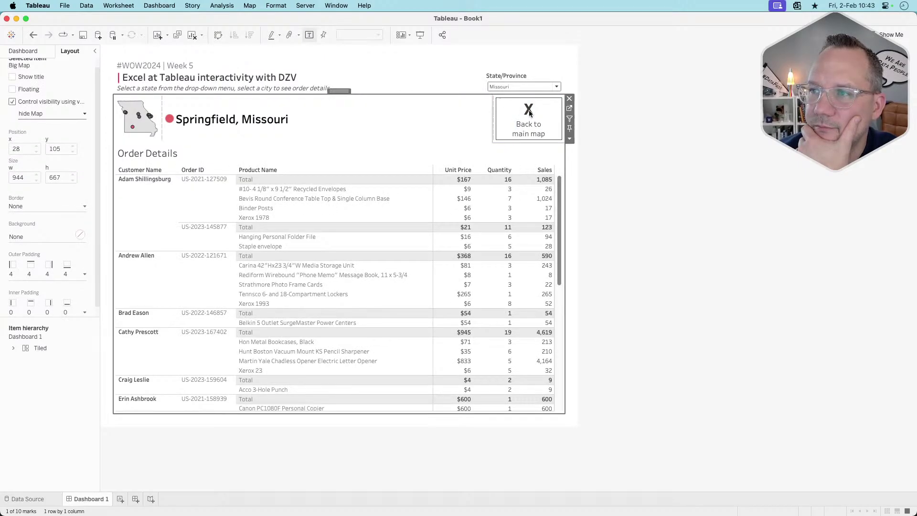
Filter the dashboard to Alabama and test the order details with Montgomery, returning to the main map
{"action": "left_click", "coordinate": [540, 85]}
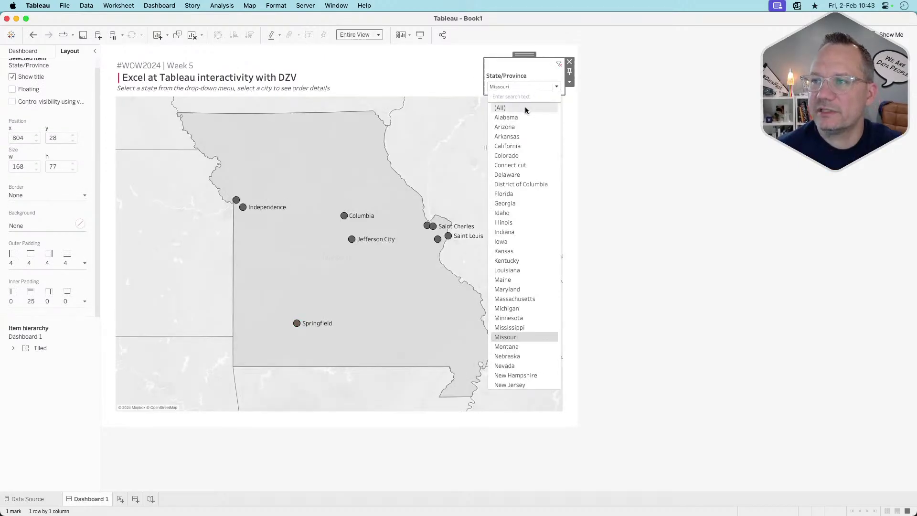
{"action": "left_click", "coordinate": [520, 117]}
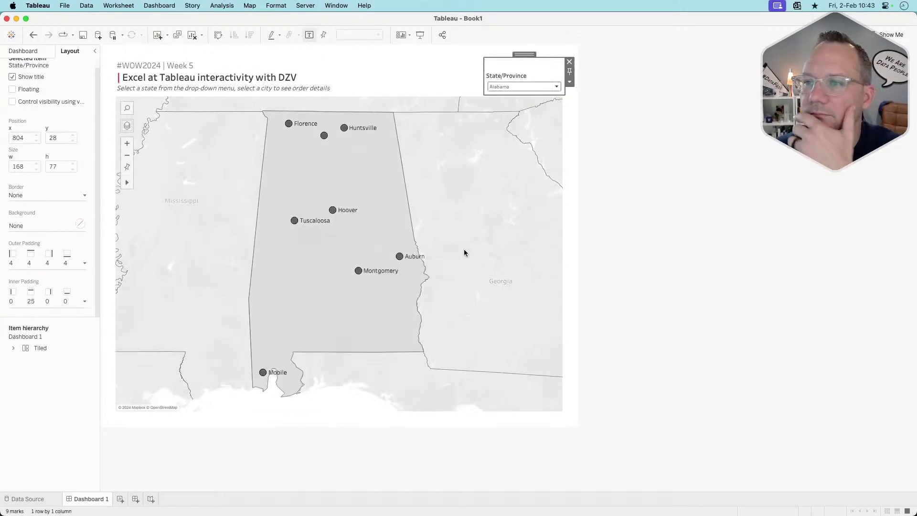
{"action": "left_click", "coordinate": [358, 270]}
{"action": "left_click", "coordinate": [359, 270]}
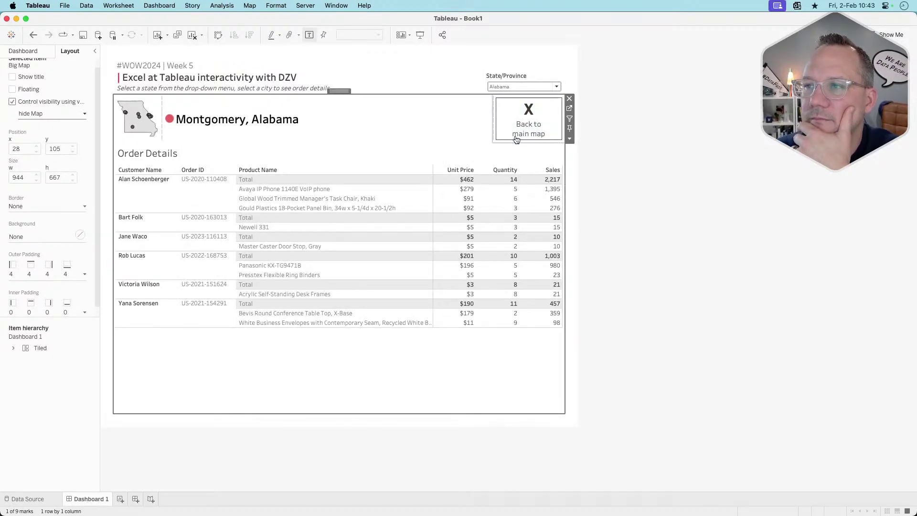
{"action": "left_click", "coordinate": [535, 110]}
{"action": "left_click", "coordinate": [535, 114]}
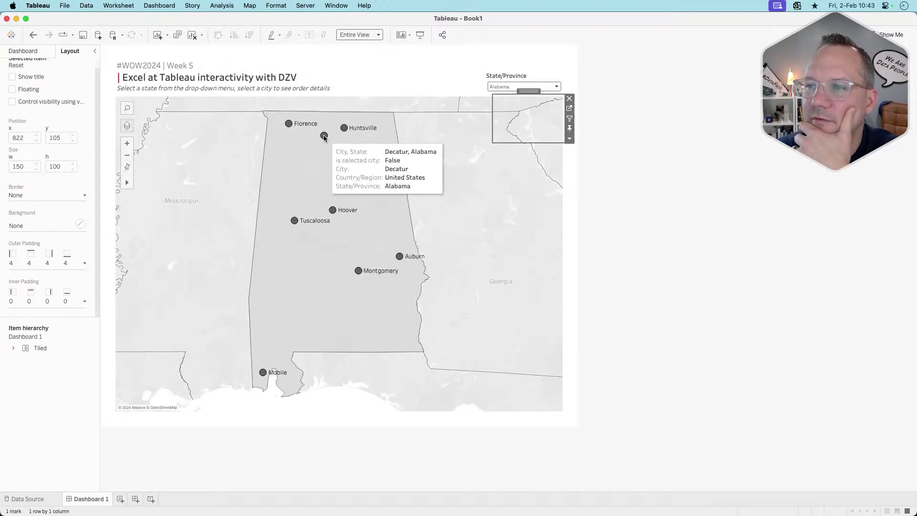
{"action": "left_click", "coordinate": [634, 421]}
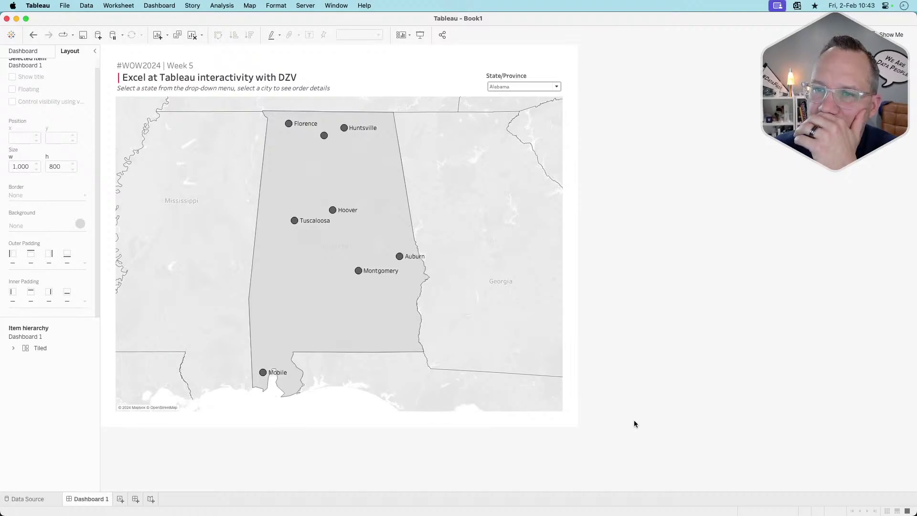